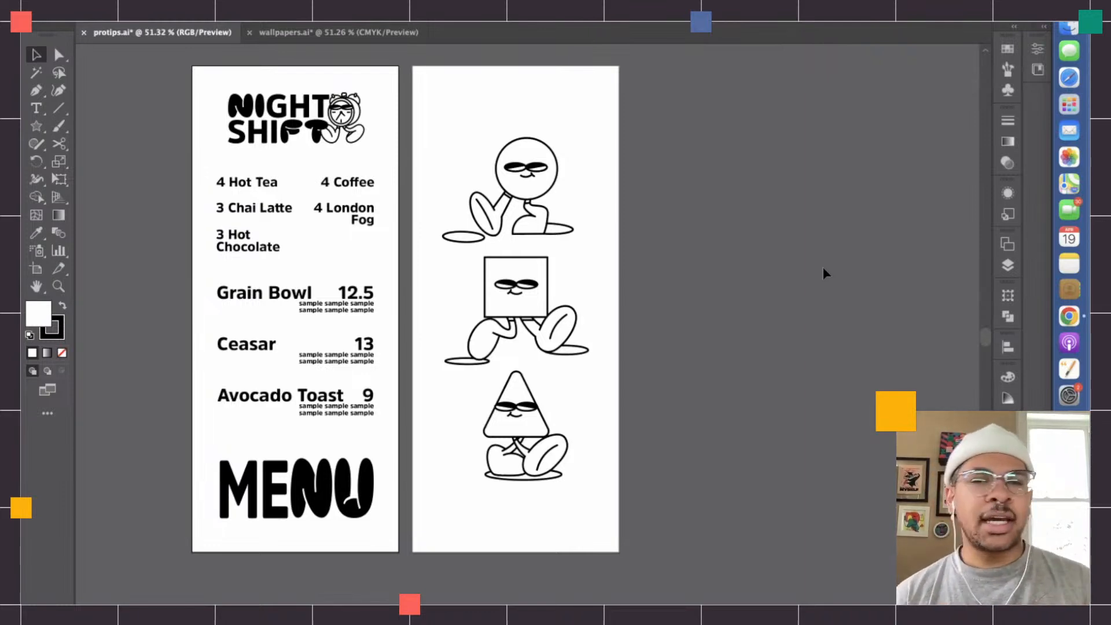
click(38, 196)
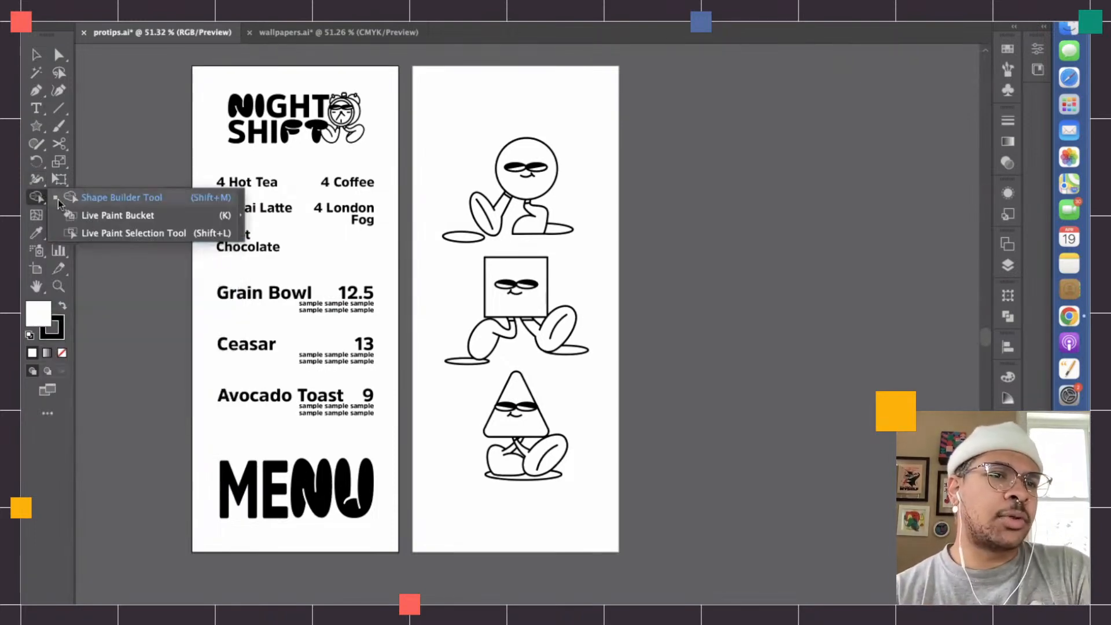
click(103, 129)
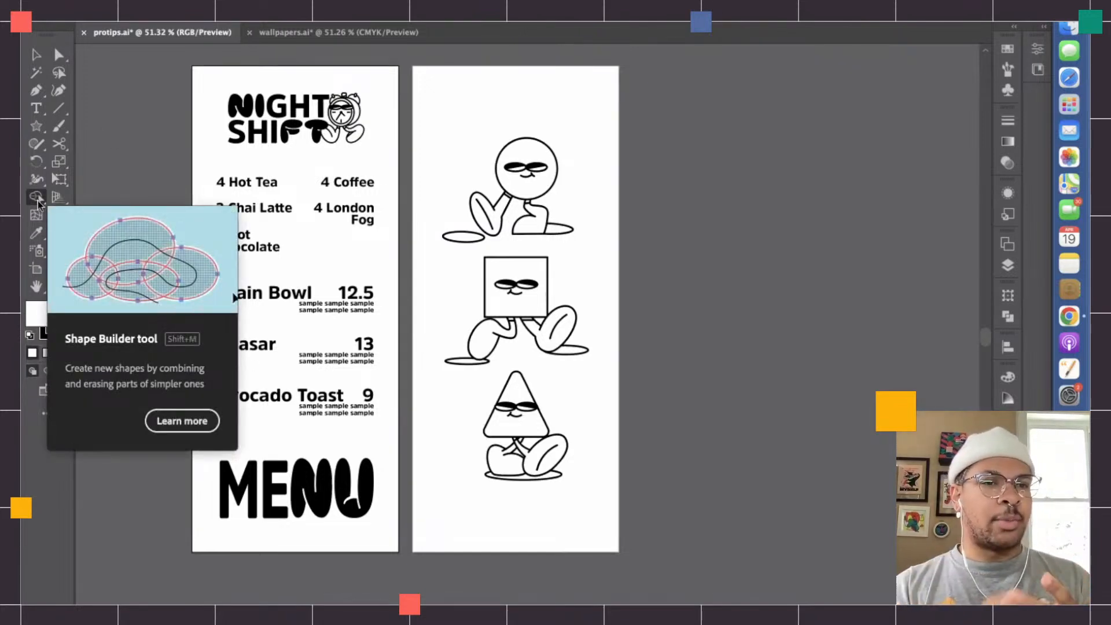
drag(38, 204, 111, 132)
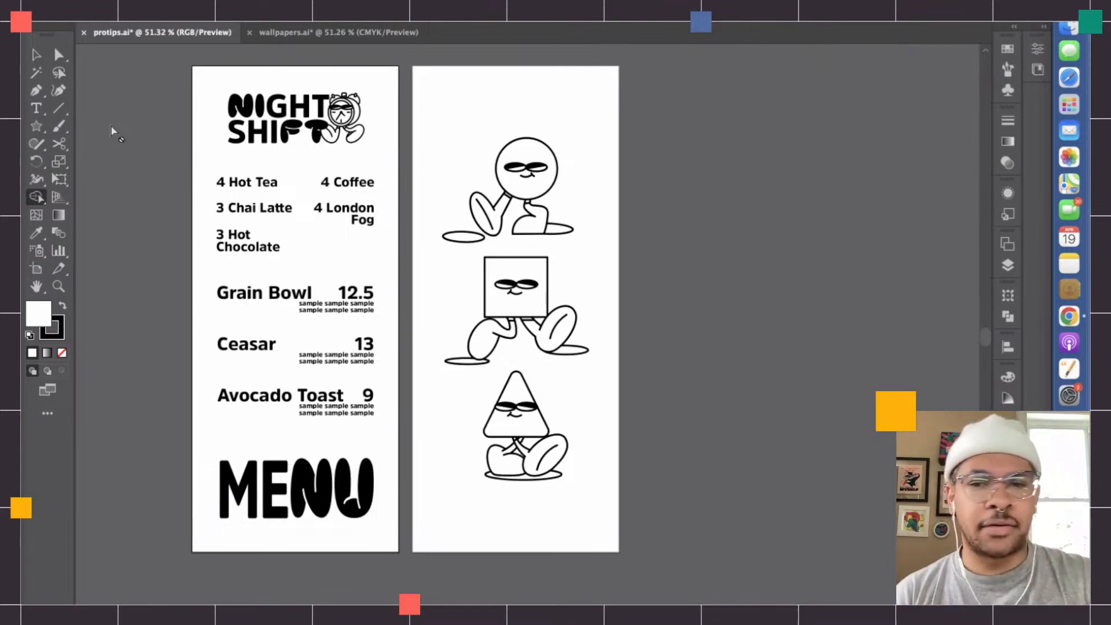
- Select the circle character on the second artboard and examine its outlines up close
scroll(112, 127, up, 4)
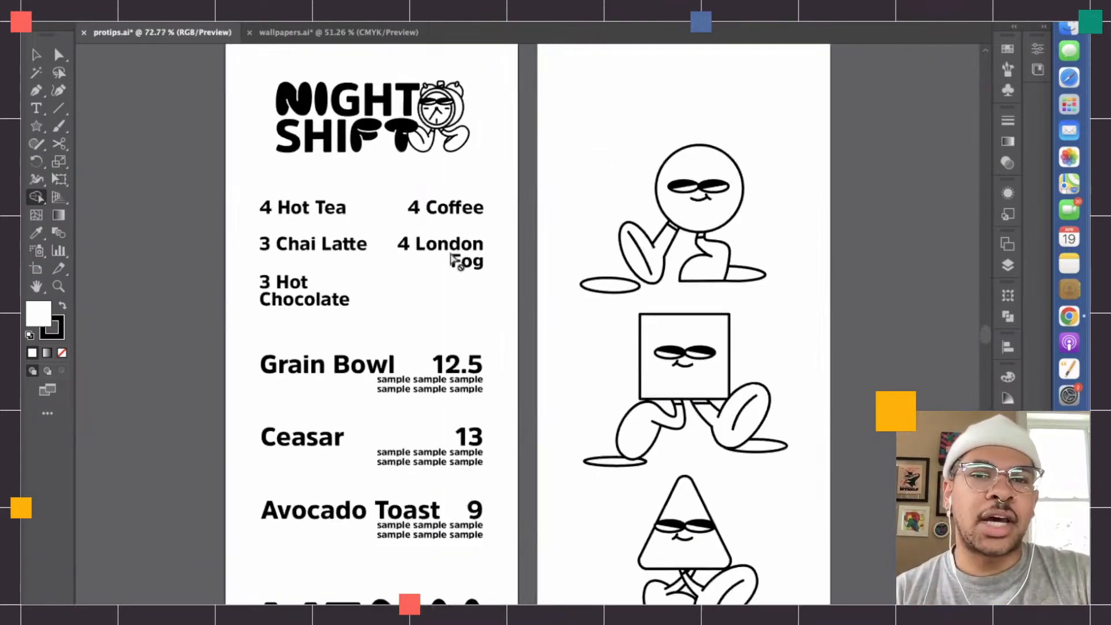
scroll(451, 255, right, 5)
scroll(452, 257, up, 2)
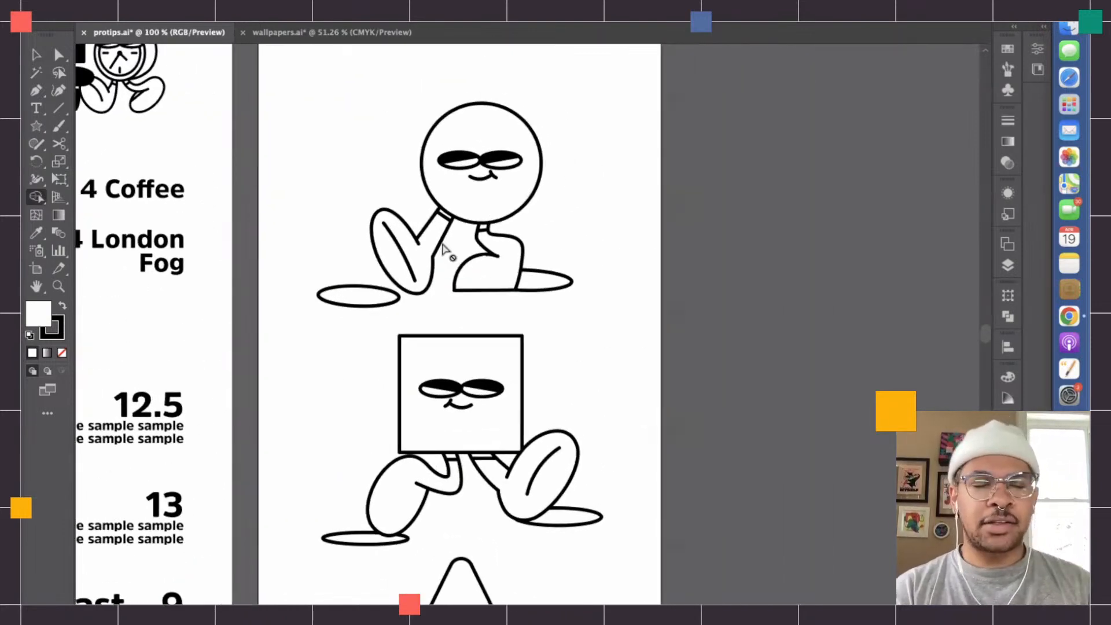
click(36, 54)
click(522, 218)
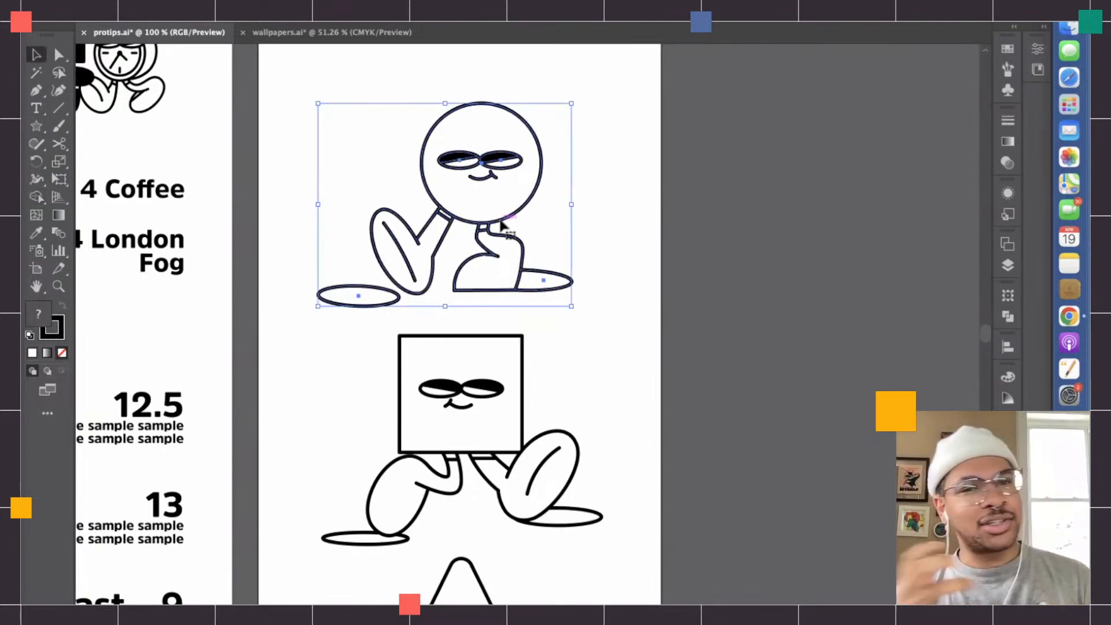
scroll(502, 222, up, 5)
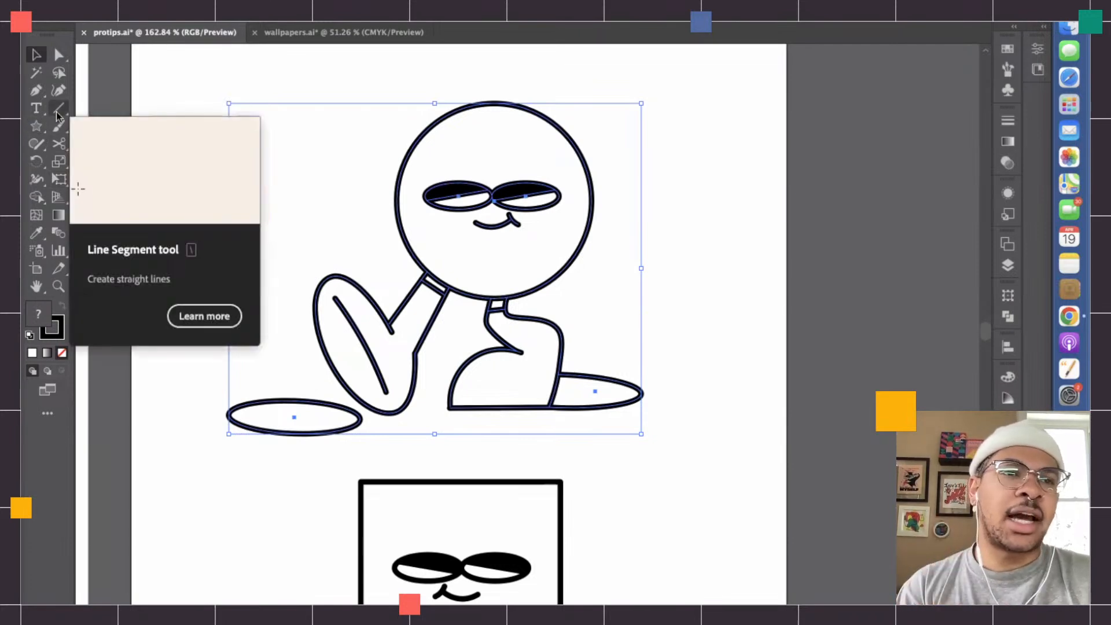
click(36, 126)
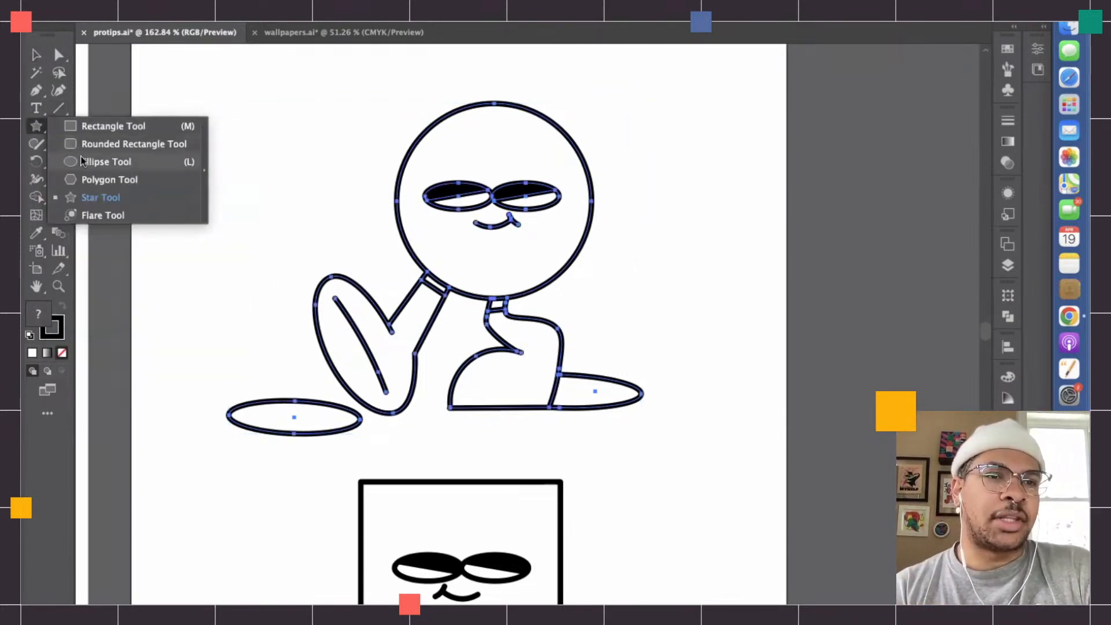
click(80, 158)
click(40, 57)
click(231, 170)
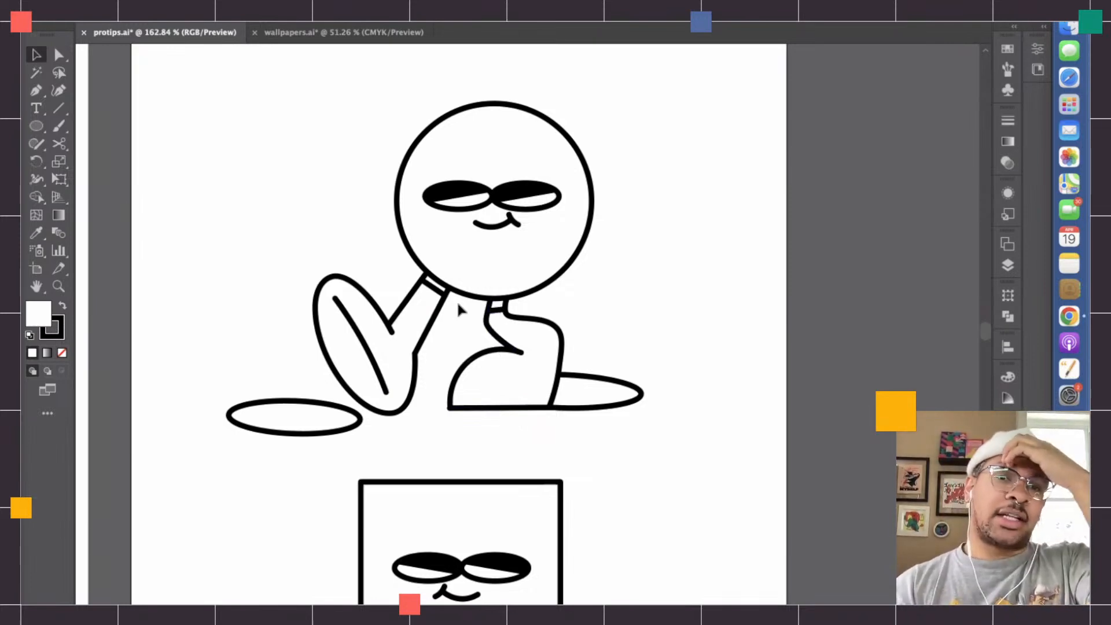
- Expand the circle character with Object, Fill and Stroke all enabled, and clear the selection
click(554, 396)
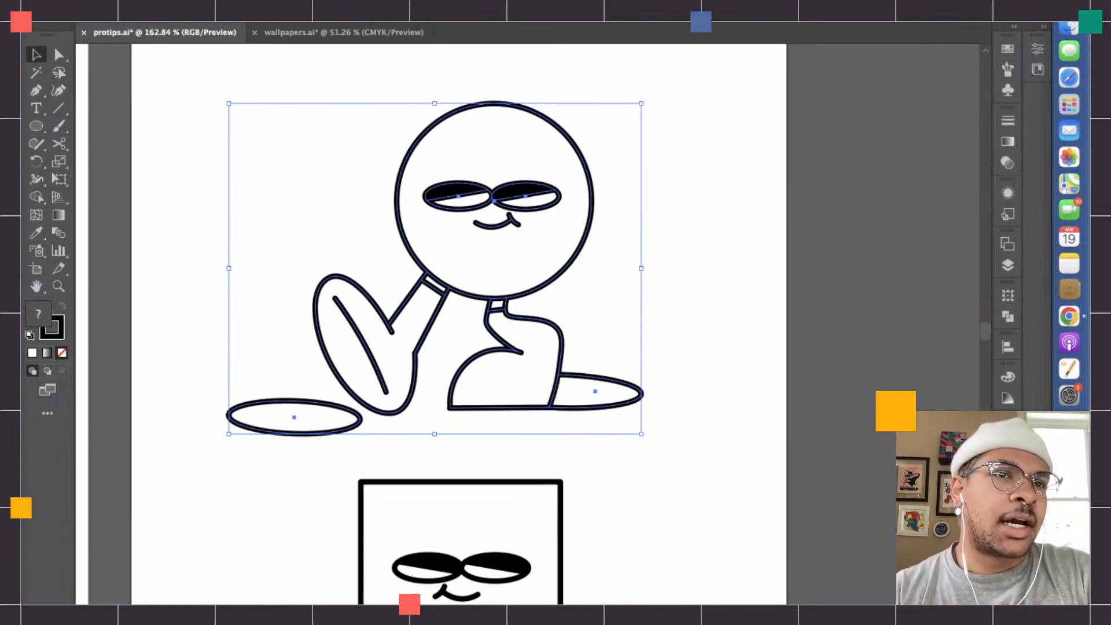
click(211, 13)
click(237, 183)
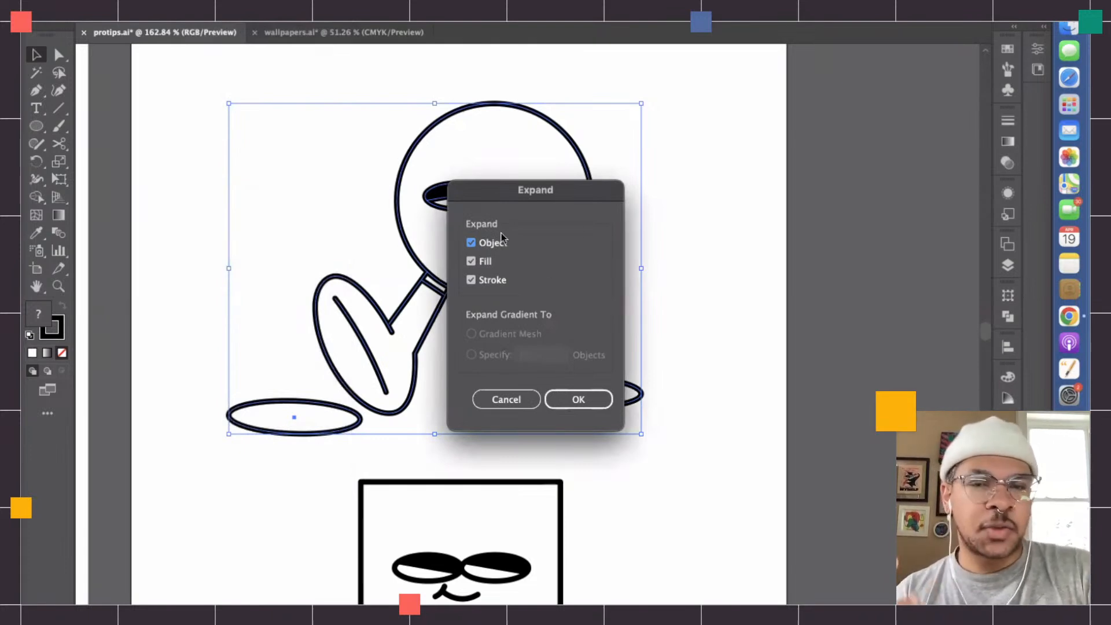
click(578, 398)
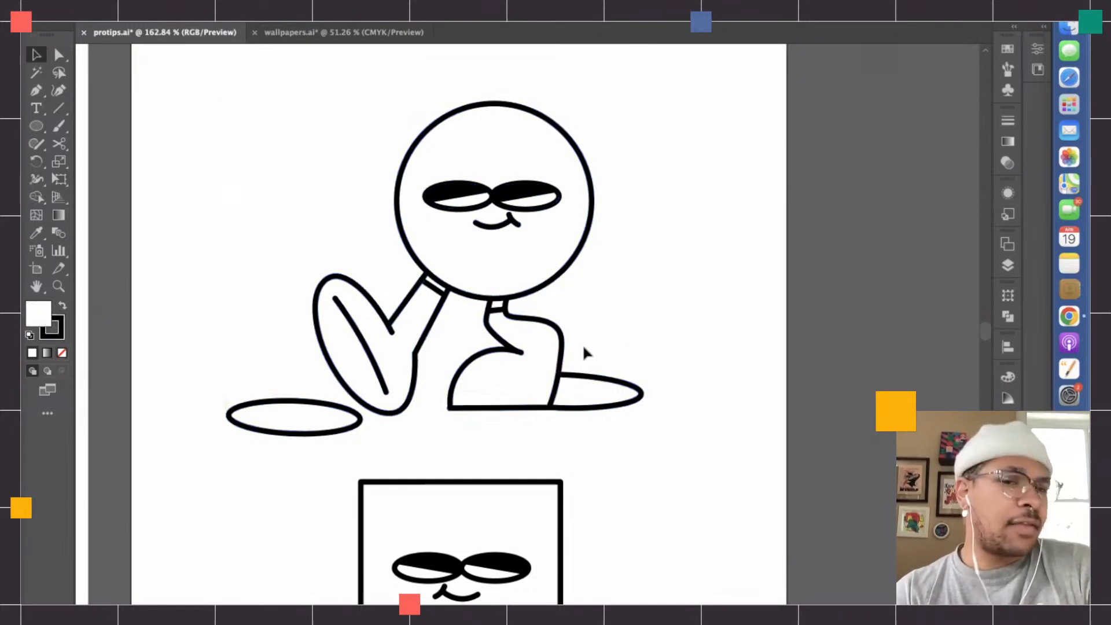
scroll(582, 344, up, 3)
scroll(547, 398, up, 3)
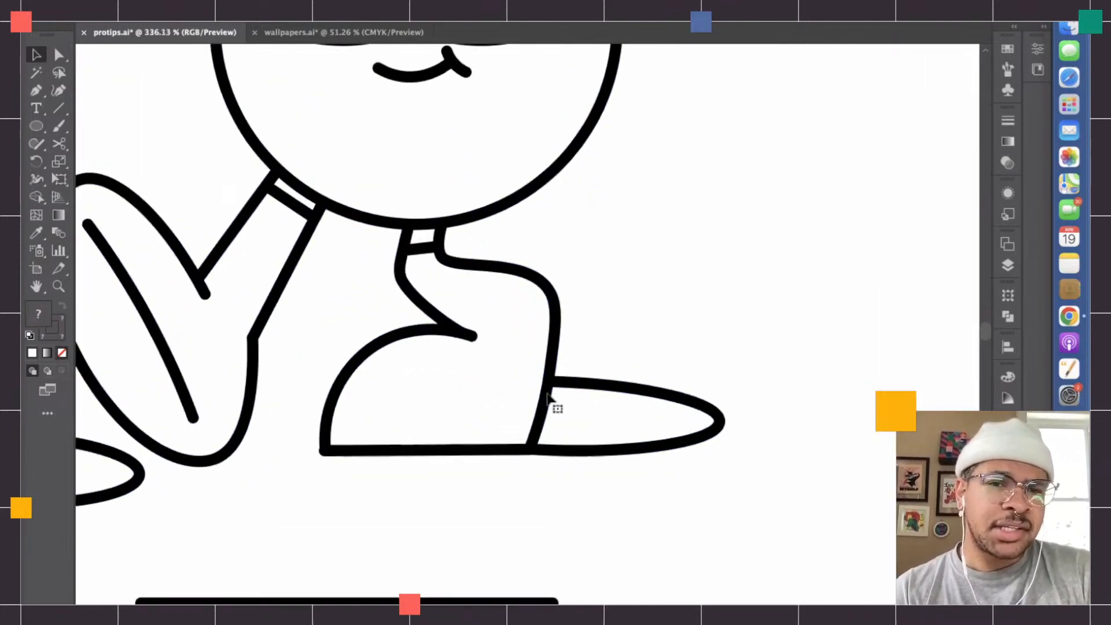
scroll(501, 385, down, 2)
scroll(522, 390, down, 2)
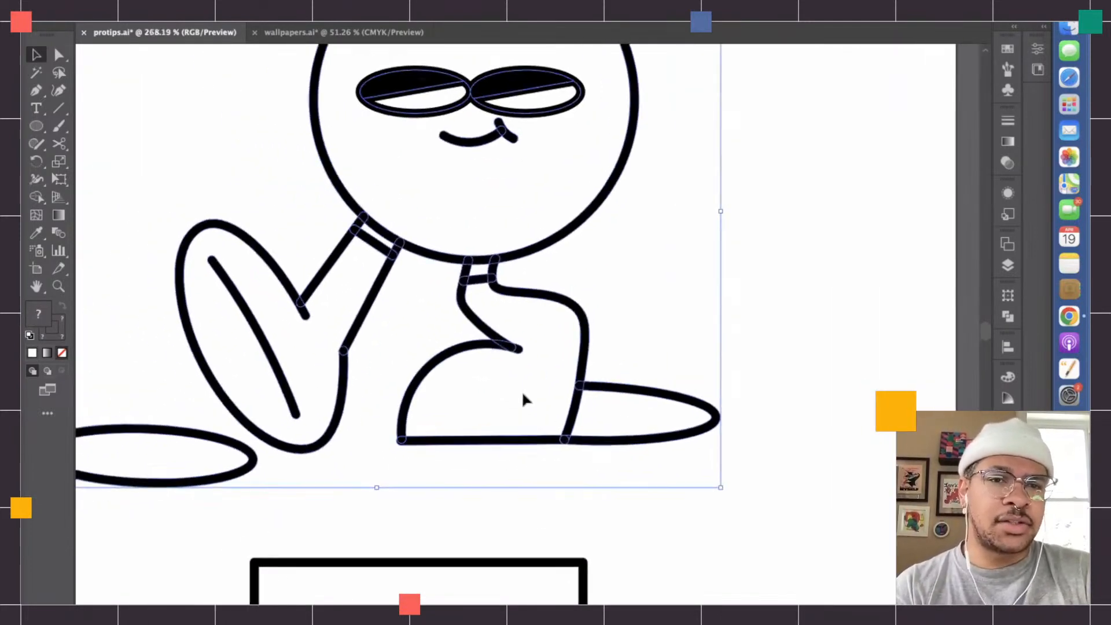
scroll(526, 400, down, 1)
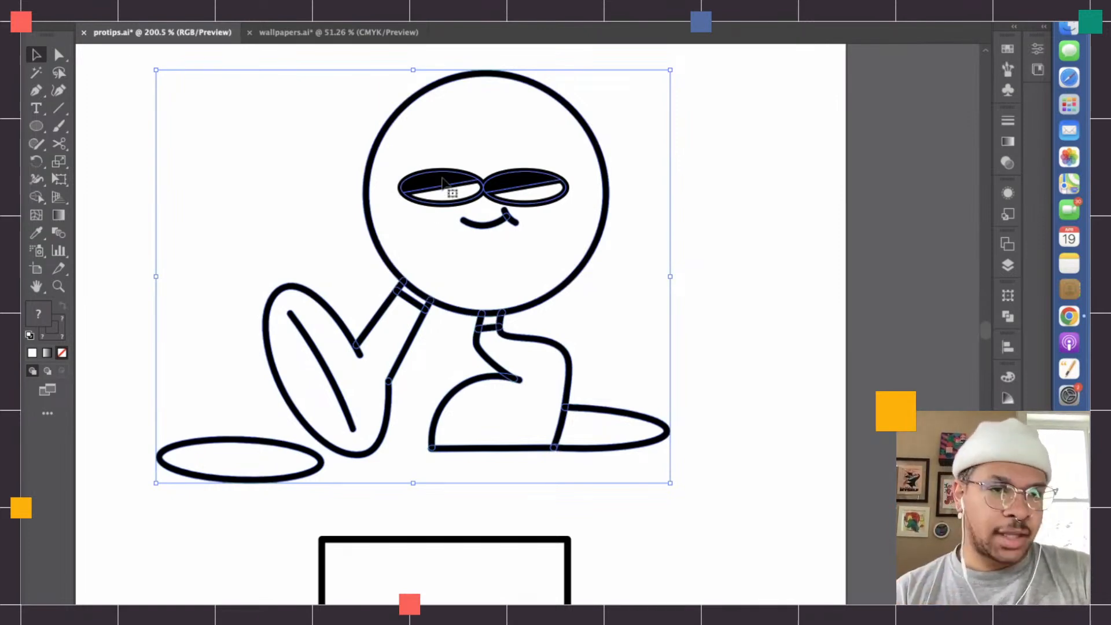
click(187, 149)
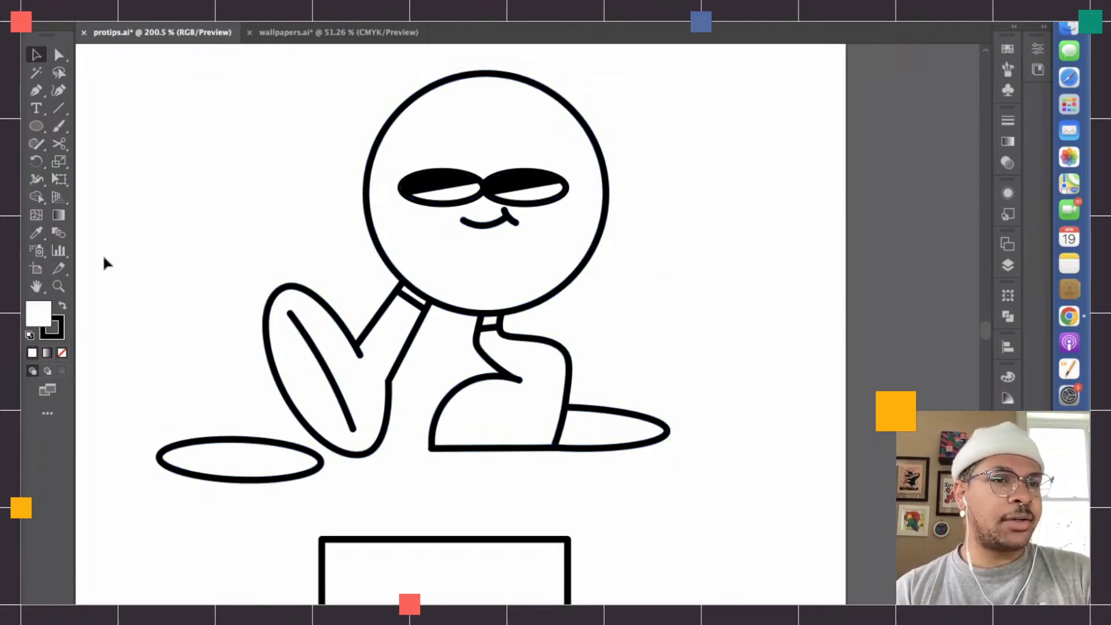
- Activate the Live Paint Bucket and choose a bright blue as the fill colour
key(shift+m)
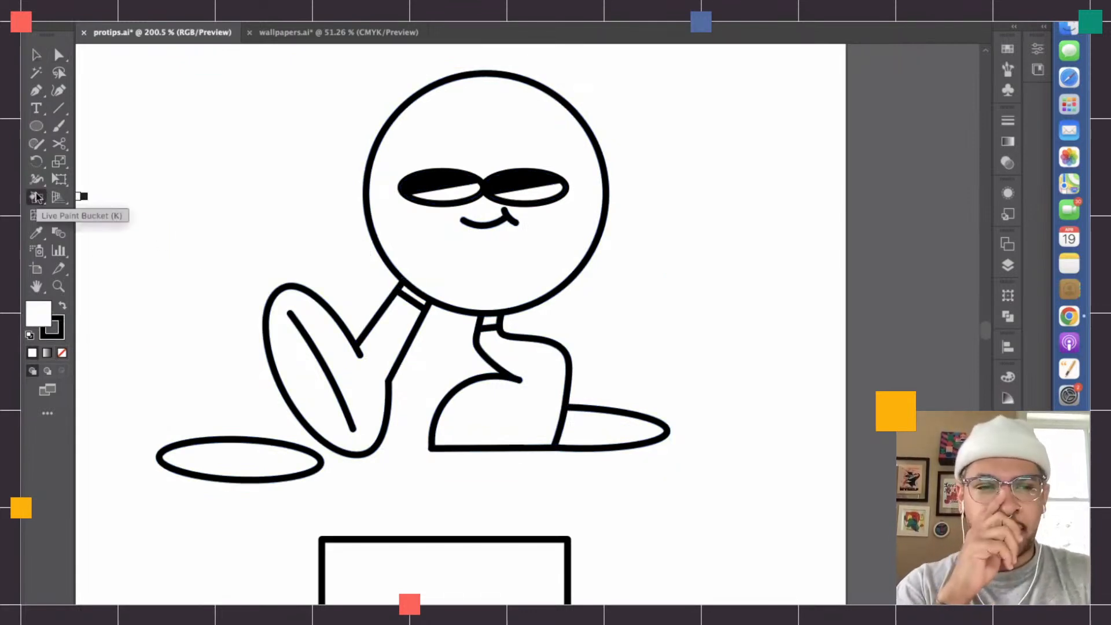
double_click(39, 315)
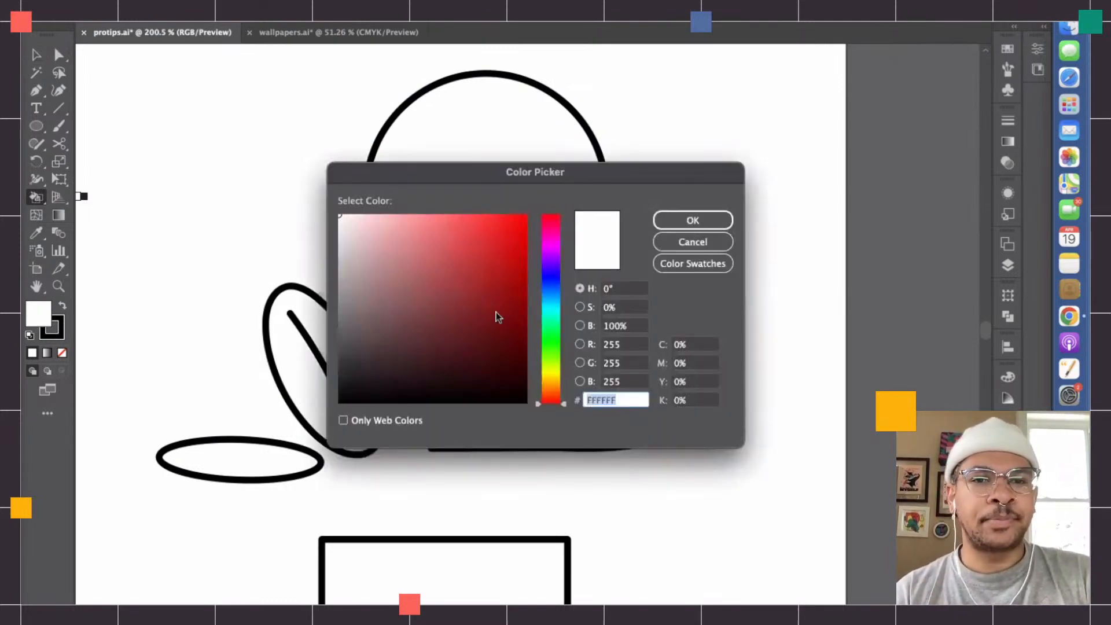
drag(459, 268, 454, 219)
drag(558, 330, 551, 278)
click(506, 235)
mouse_move(506, 234)
mouse_down()
mouse_move(493, 243)
mouse_move(477, 225)
mouse_up()
key(Return)
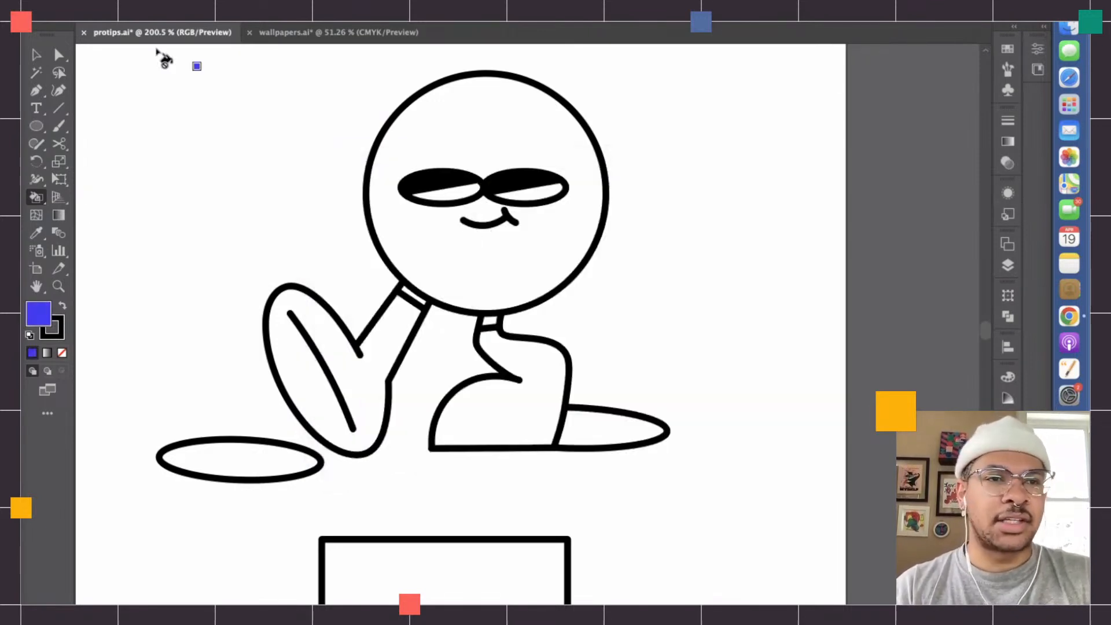
- Fill the circle character's raised leg, bent leg and round head with the blue using Live Paint
click(36, 54)
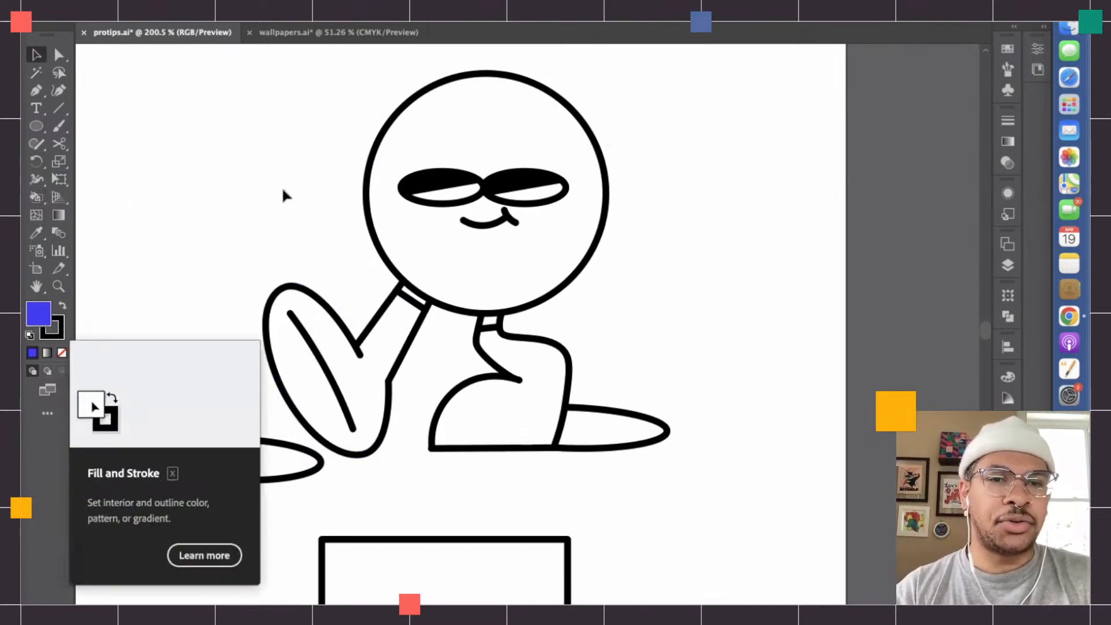
click(407, 286)
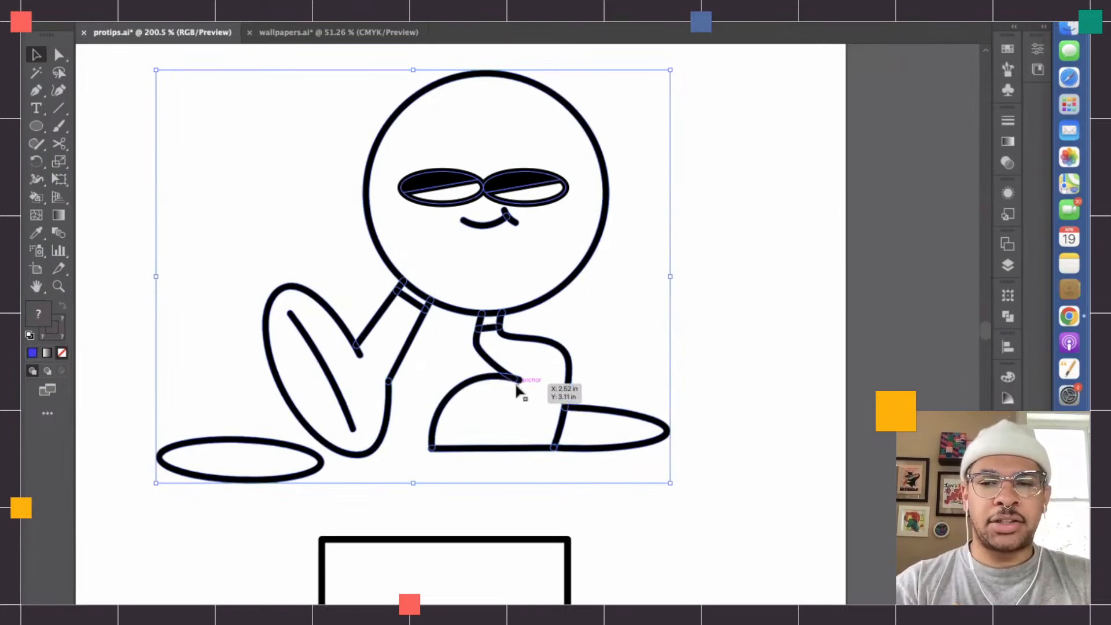
key(k)
click(395, 346)
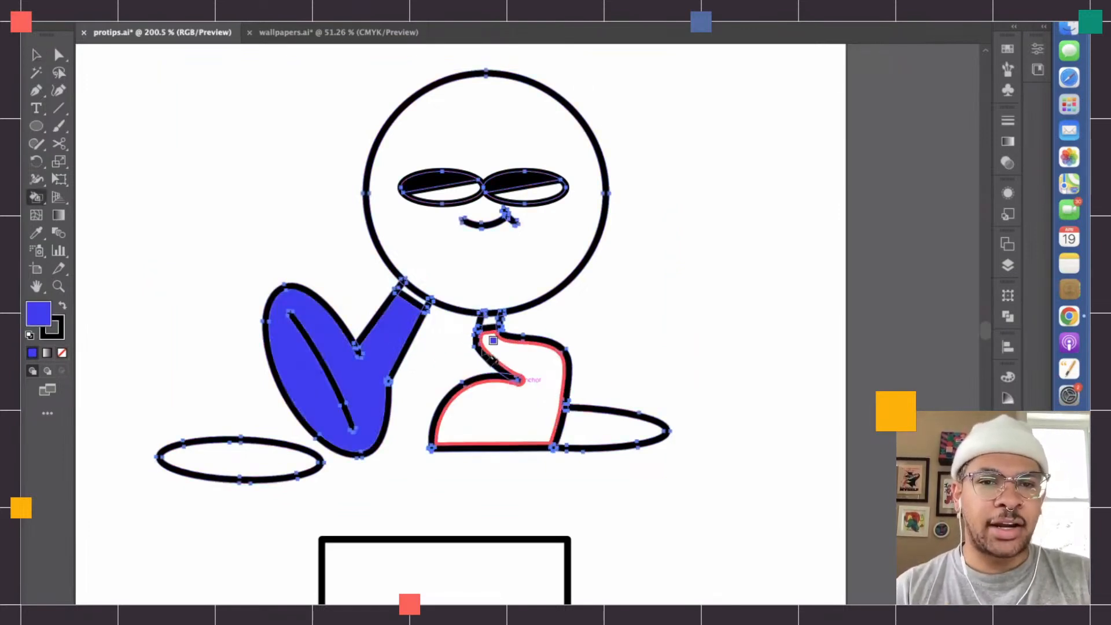
click(521, 362)
click(488, 280)
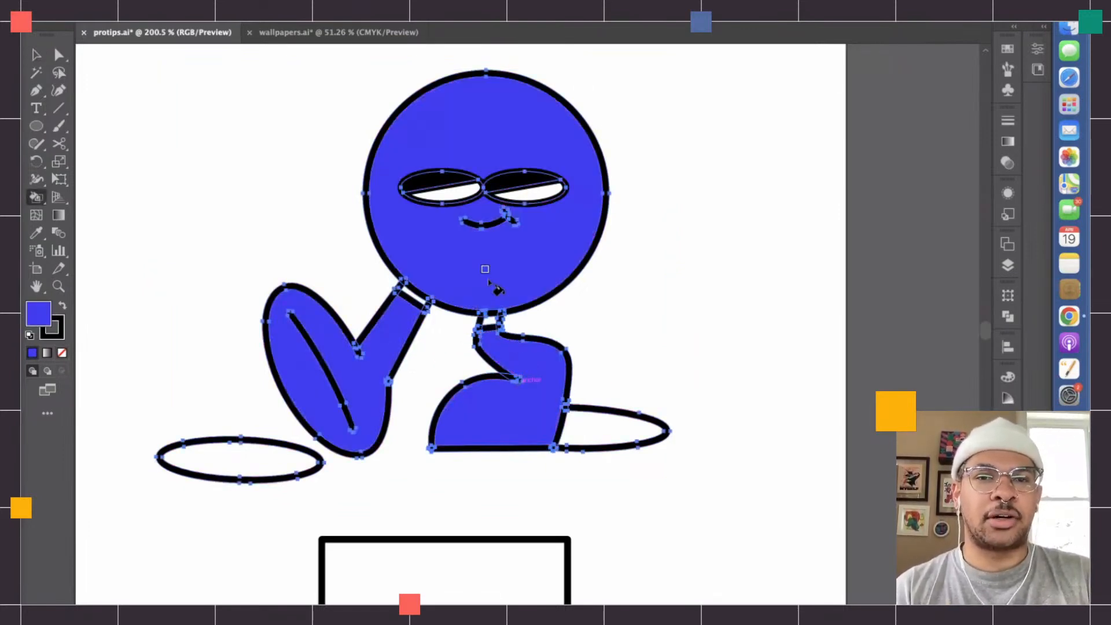
- Live Paint the circle character's two ankle bands and both ground shadows with black (000000)
click(36, 55)
click(164, 171)
double_click(41, 312)
drag(444, 339, 339, 402)
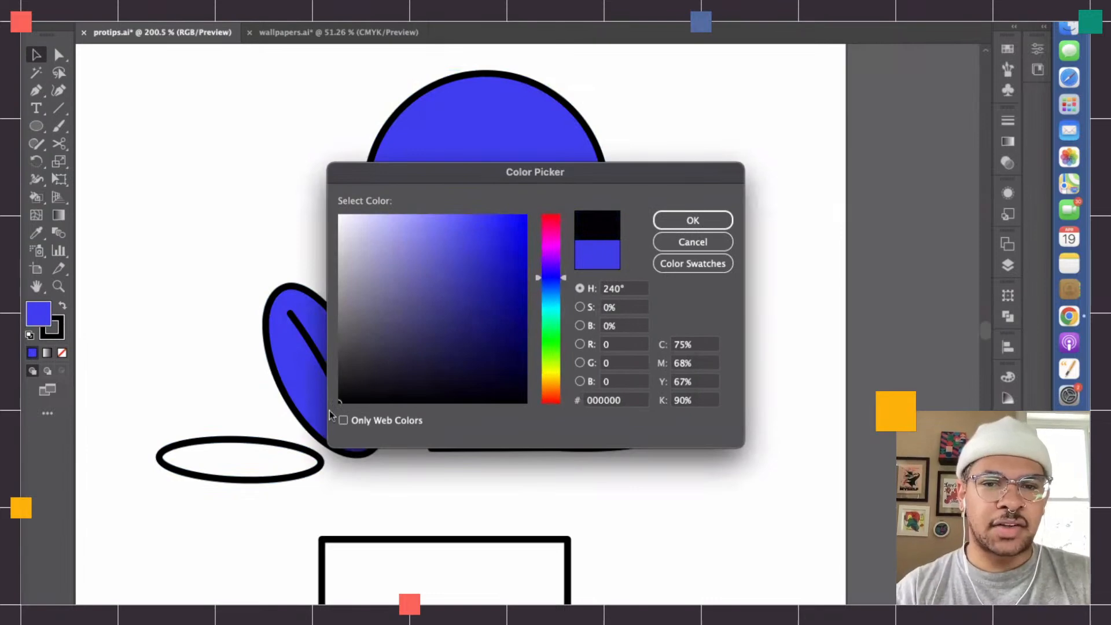
key(Return)
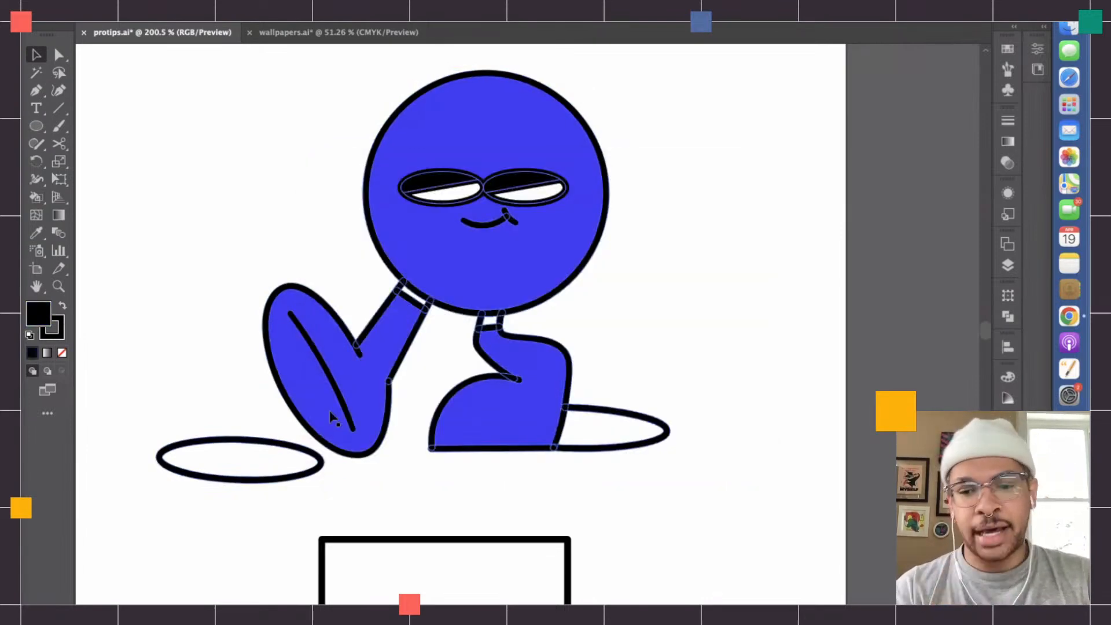
key(k)
click(412, 297)
click(489, 323)
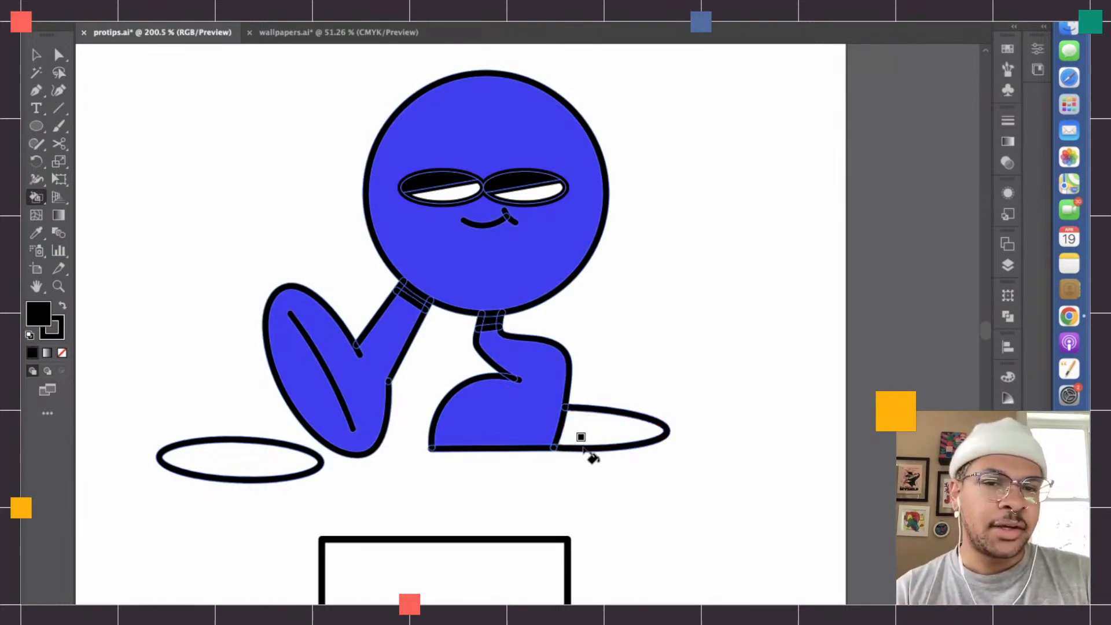
click(584, 427)
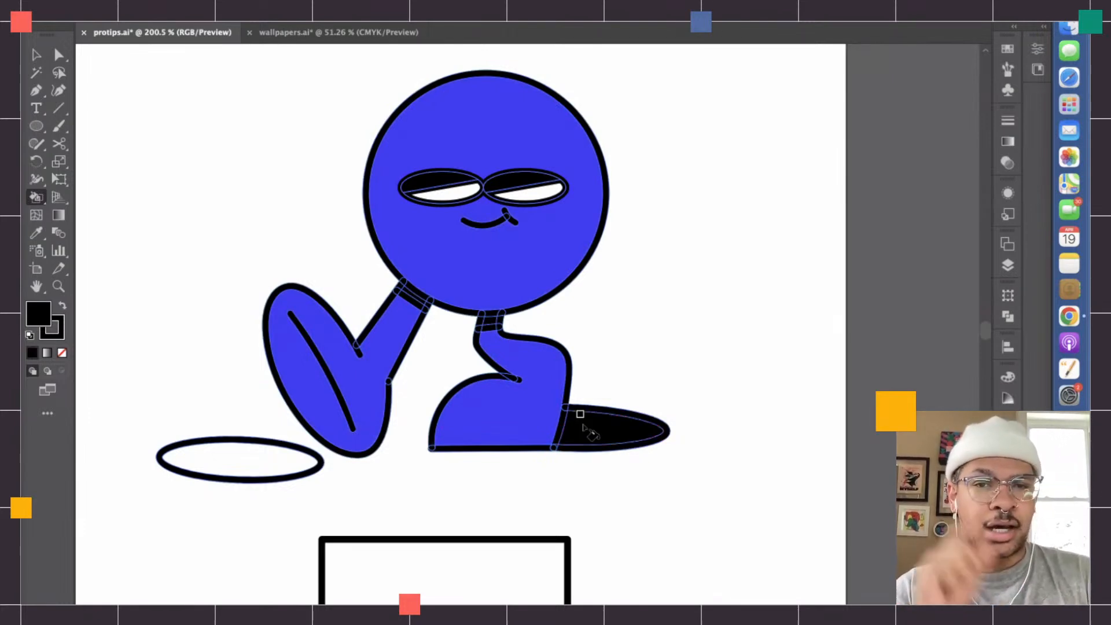
click(209, 466)
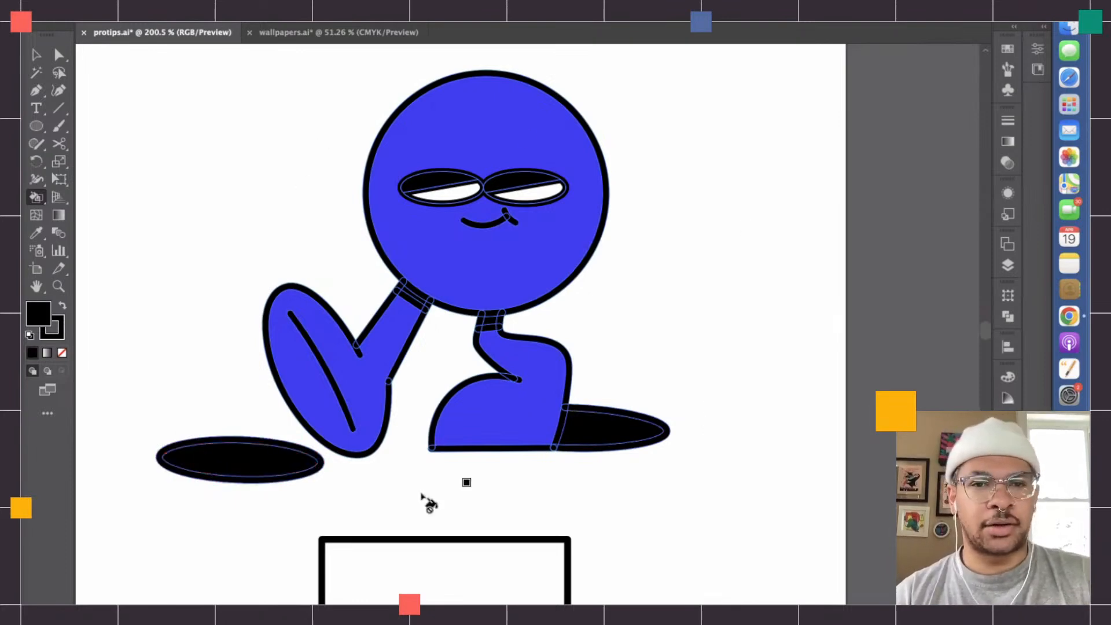
- Try scaling the painted circle character up proportionally in two stages until it extends far beyond the artboard
click(36, 54)
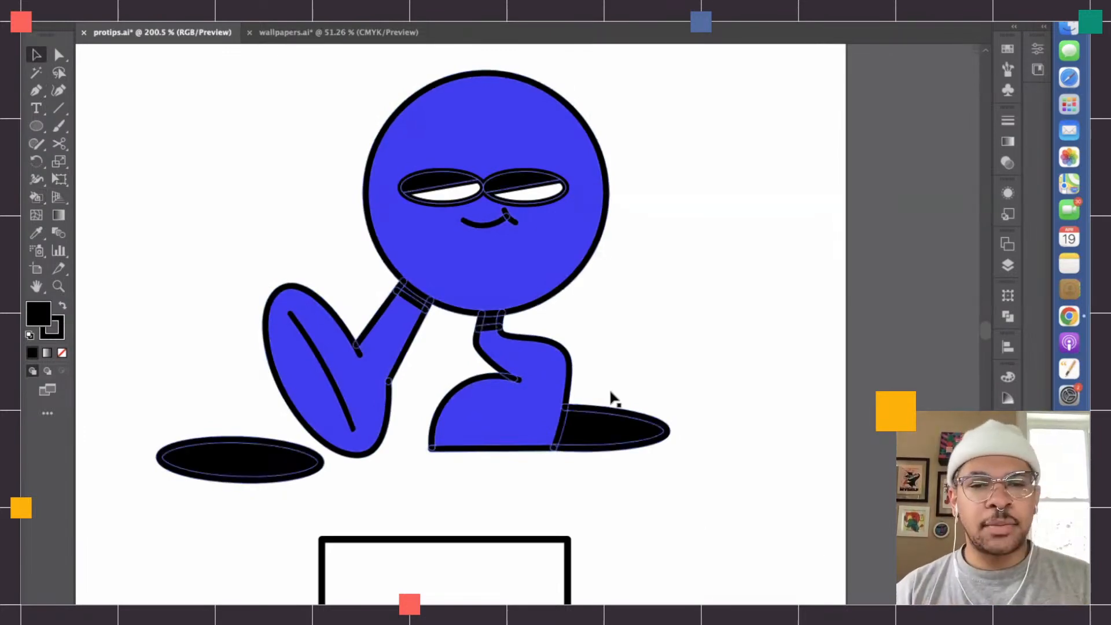
click(556, 410)
scroll(556, 409, down, 5)
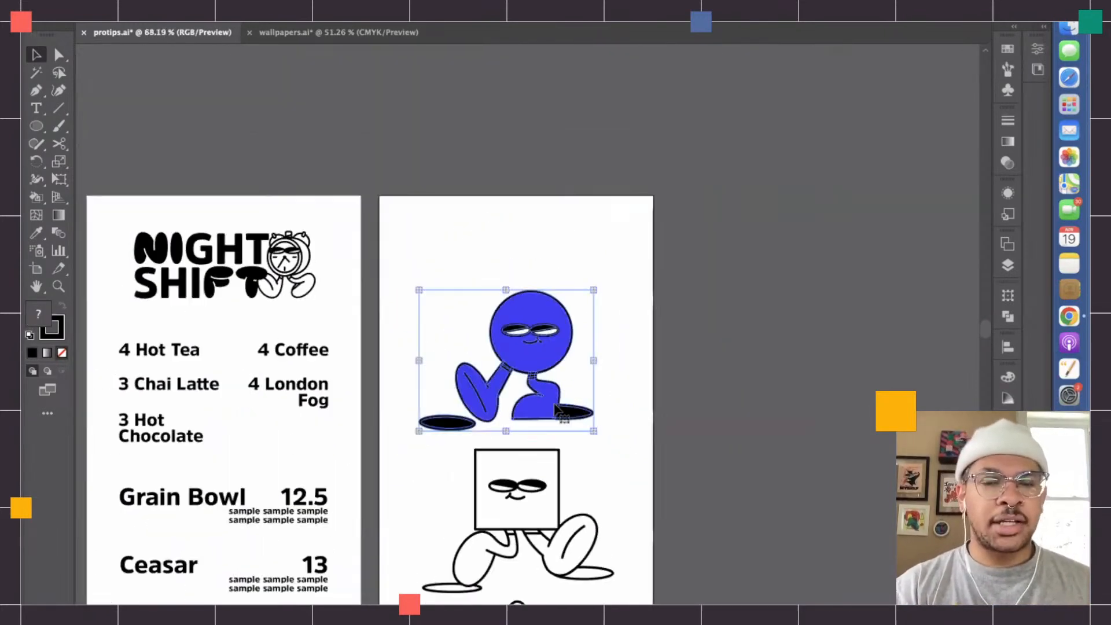
drag(594, 360, 845, 360)
scroll(811, 359, right, 5)
scroll(811, 360, down, 1)
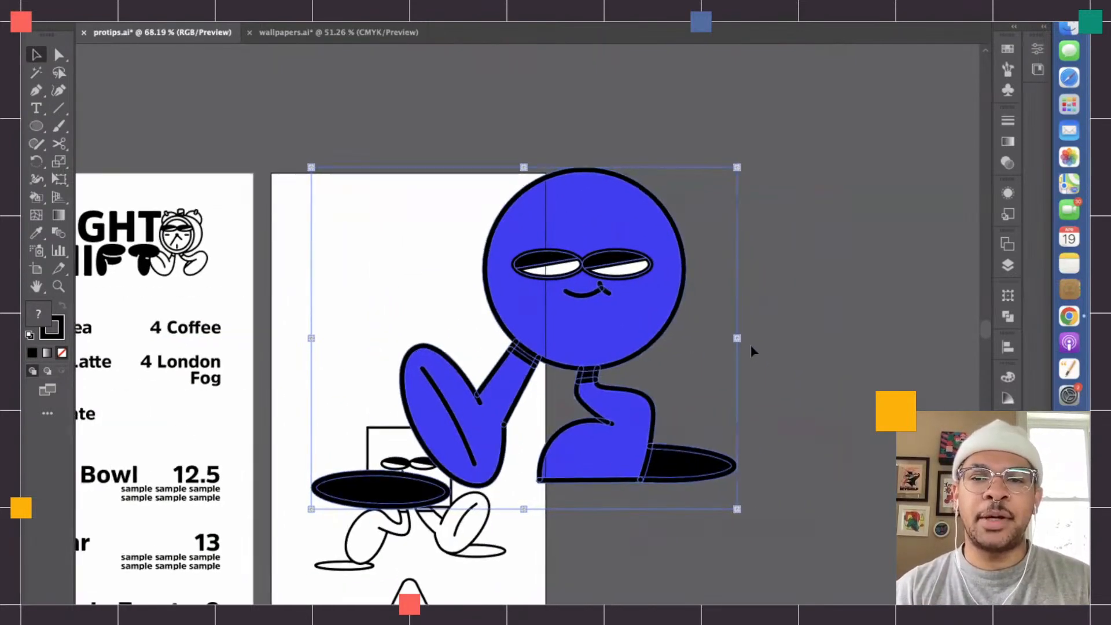
drag(719, 336, 977, 333)
scroll(977, 334, right, 5)
click(726, 384)
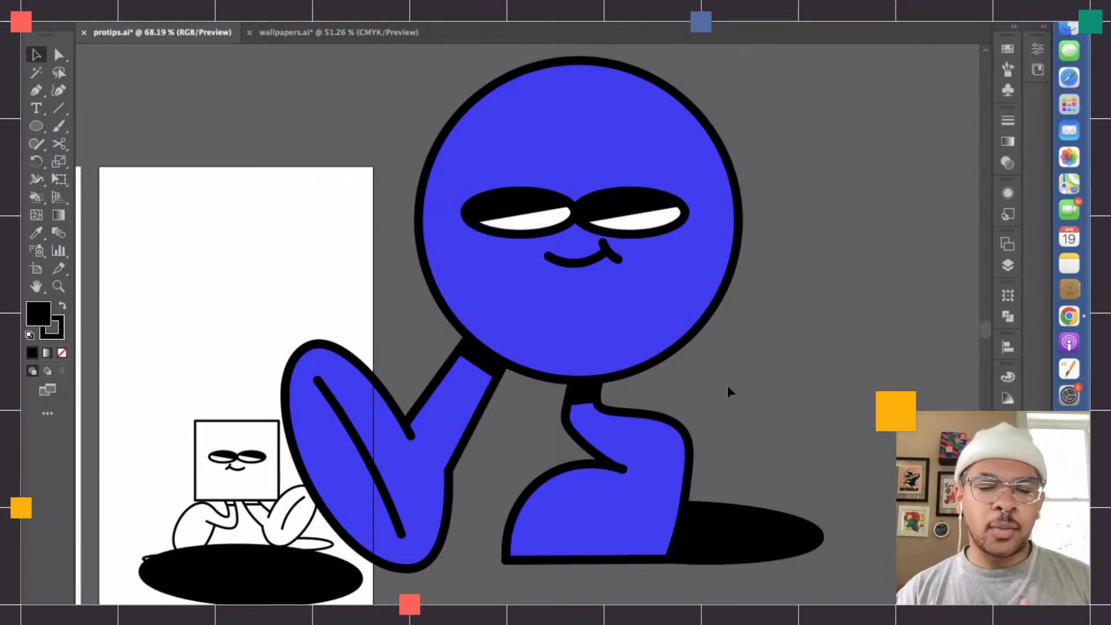
- Undo both enlargements of the circle character and deselect it
key(super+z)
key(super+z)
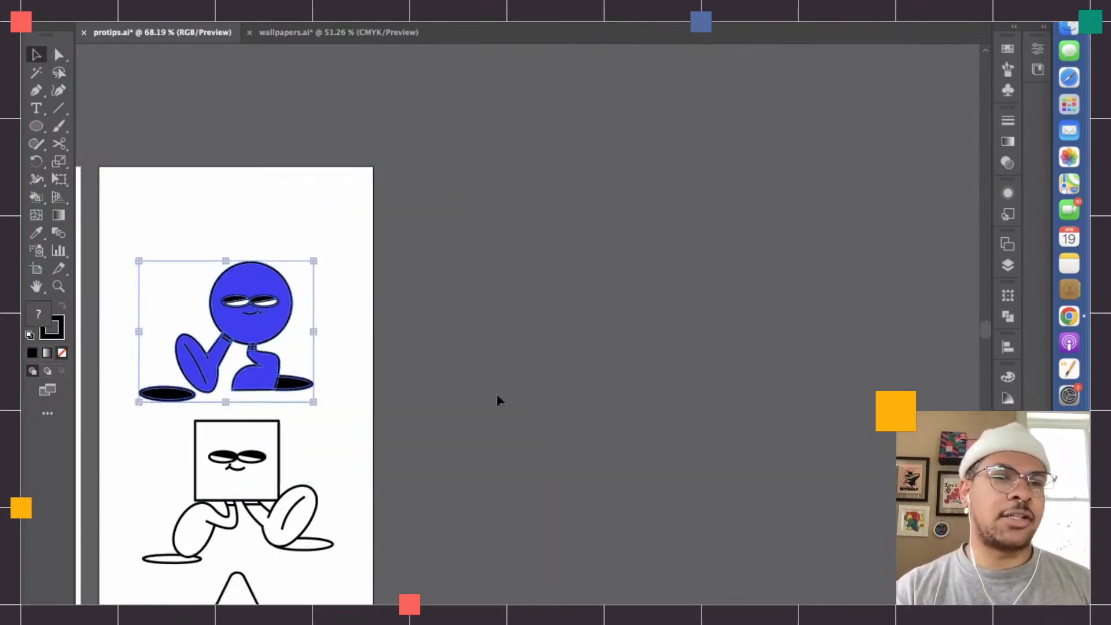
click(527, 399)
scroll(495, 394, up, 4)
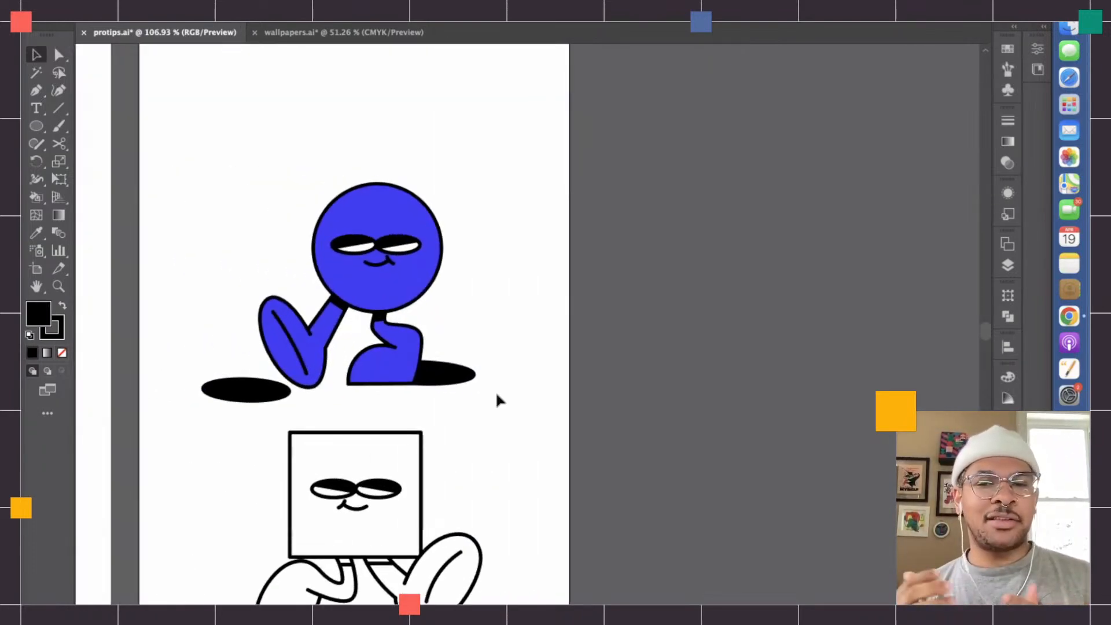
scroll(495, 390, down, 3)
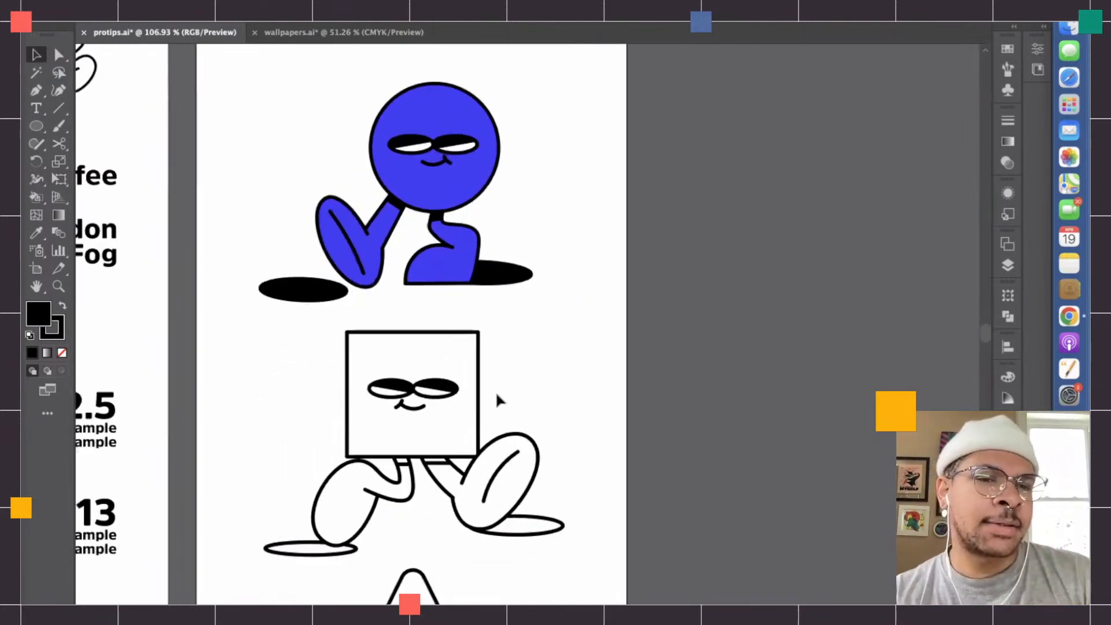
- Live Paint the square character's bent leg and square head with a bright red fill
scroll(495, 390, up, 2)
click(497, 400)
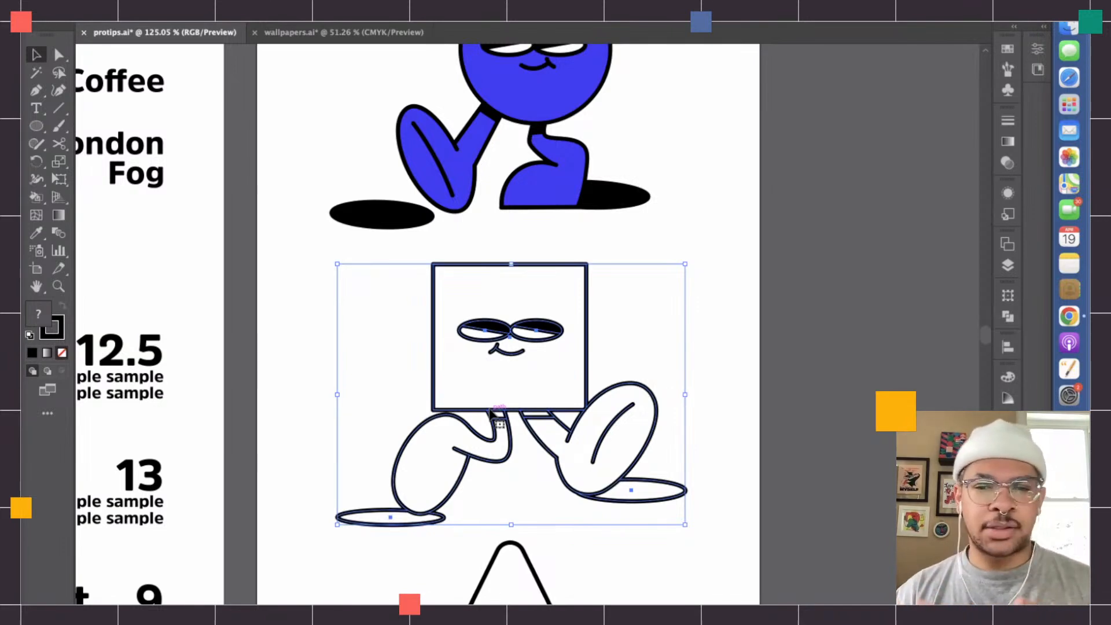
drag(36, 197, 84, 199)
scroll(372, 462, up, 3)
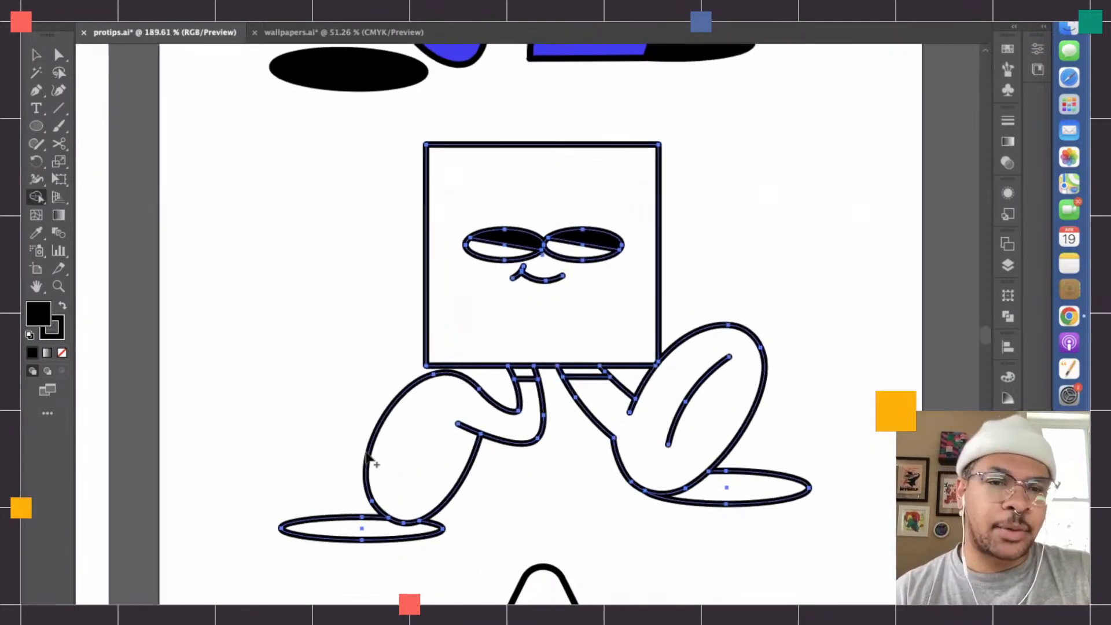
double_click(31, 320)
mouse_move(366, 352)
mouse_down()
mouse_move(355, 289)
mouse_move(489, 250)
mouse_move(491, 215)
mouse_move(480, 234)
mouse_up()
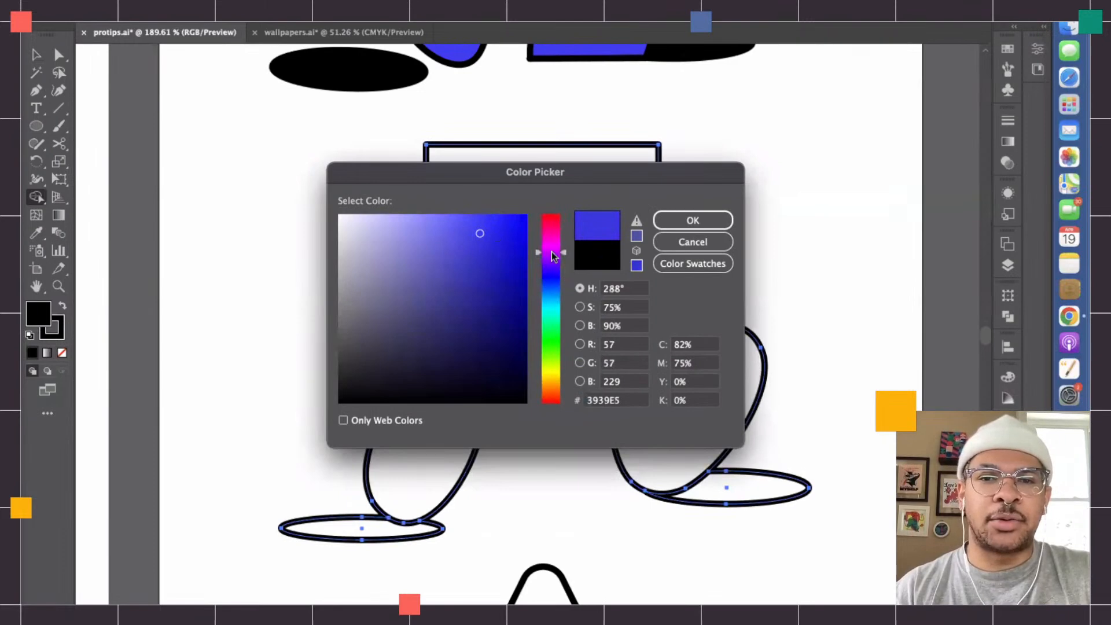
drag(552, 254, 554, 197)
drag(483, 226, 505, 213)
key(Return)
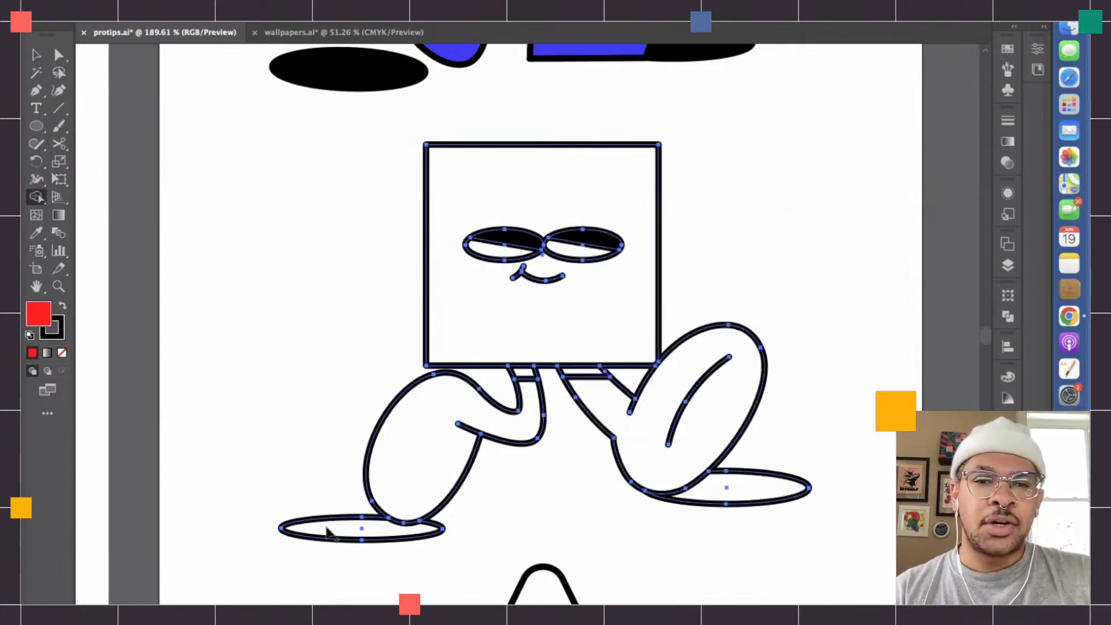
click(413, 428)
click(481, 311)
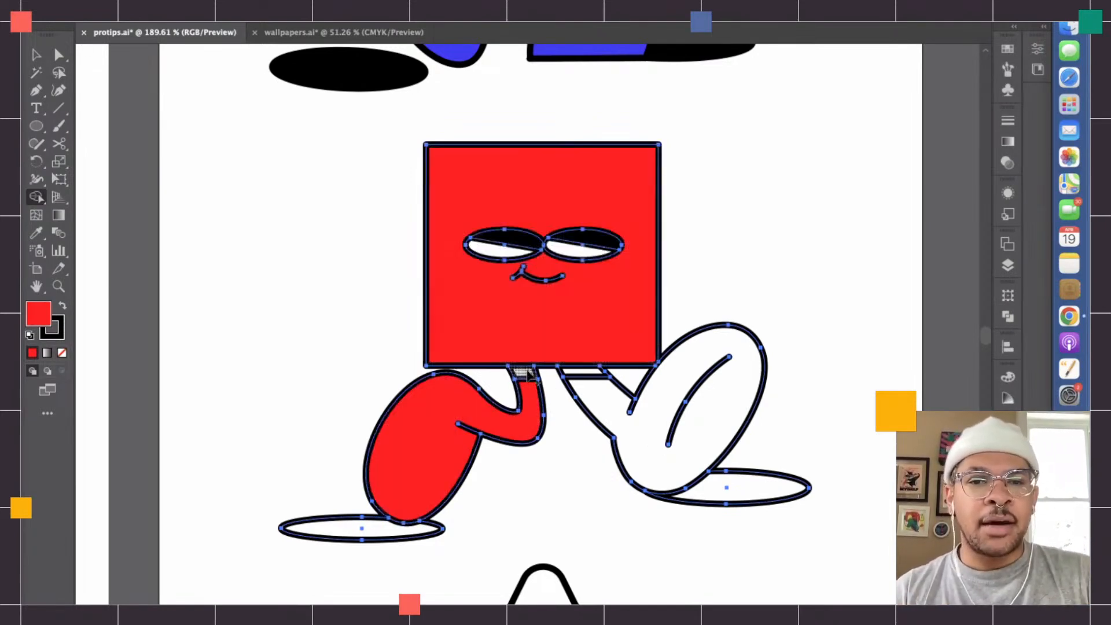
- Live Paint the ankle band above the square character's bent leg with black
double_click(39, 311)
drag(477, 376, 356, 391)
key(Return)
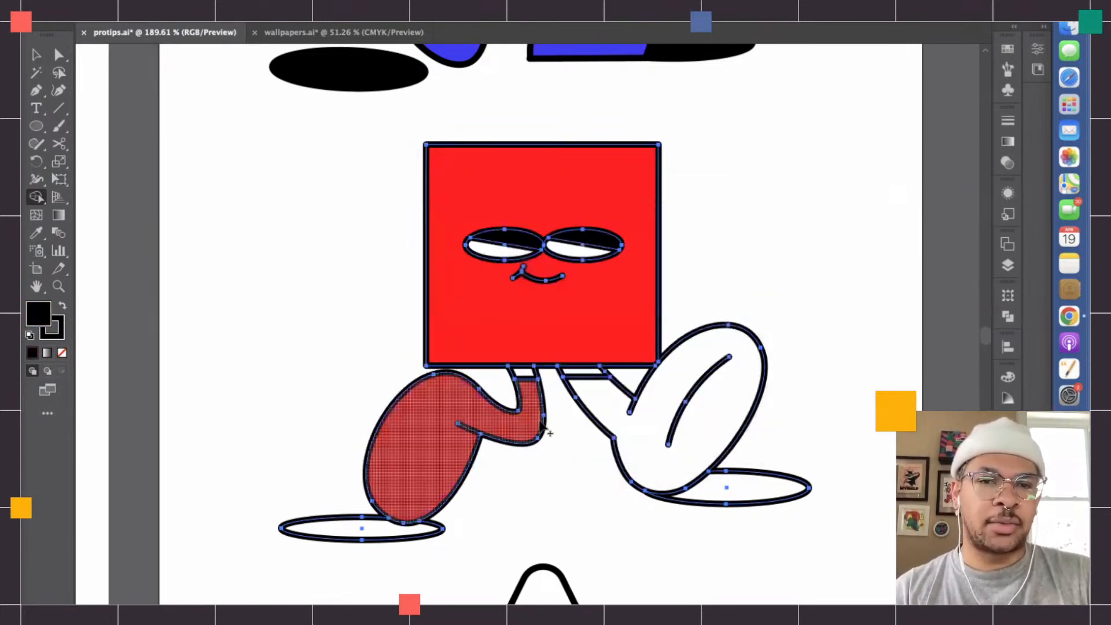
click(526, 371)
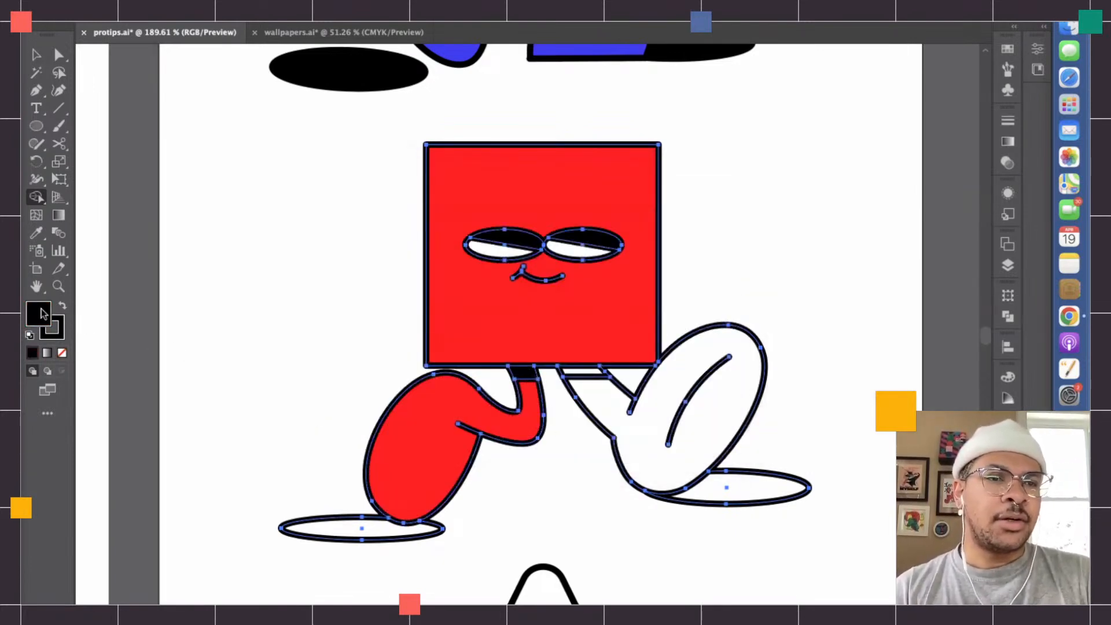
- Deselect the square character and sample the bent leg's red with the Eyedropper as the fill colour
click(36, 55)
click(260, 250)
key(i)
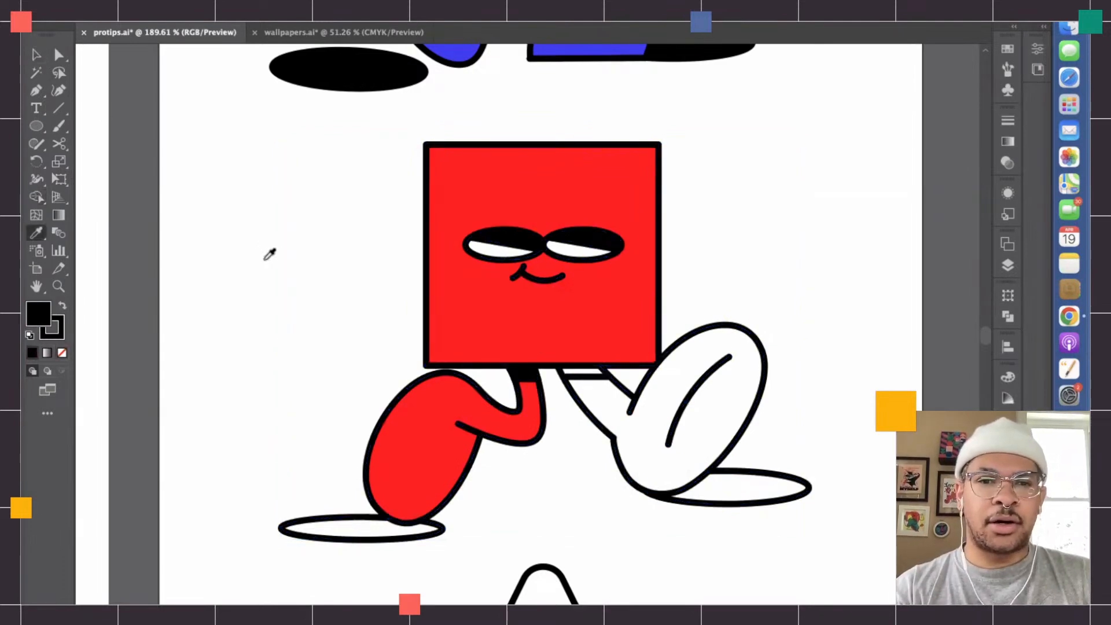
click(416, 484)
- Reselect the square character and Live Paint its outstretched leg with the sampled red
click(36, 56)
click(36, 197)
click(37, 56)
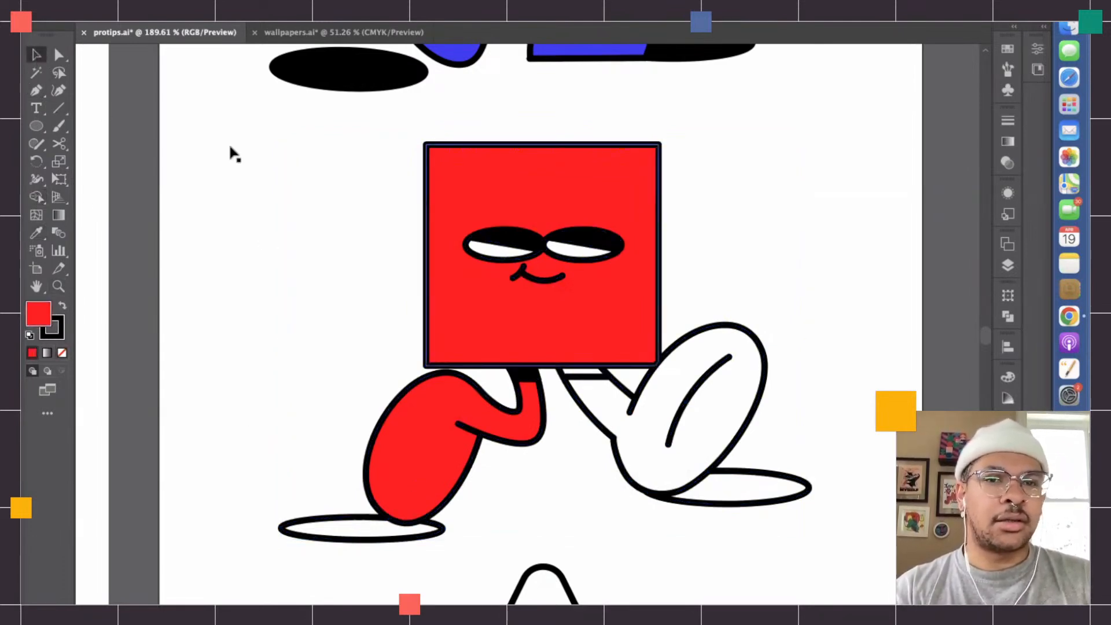
click(464, 283)
click(37, 196)
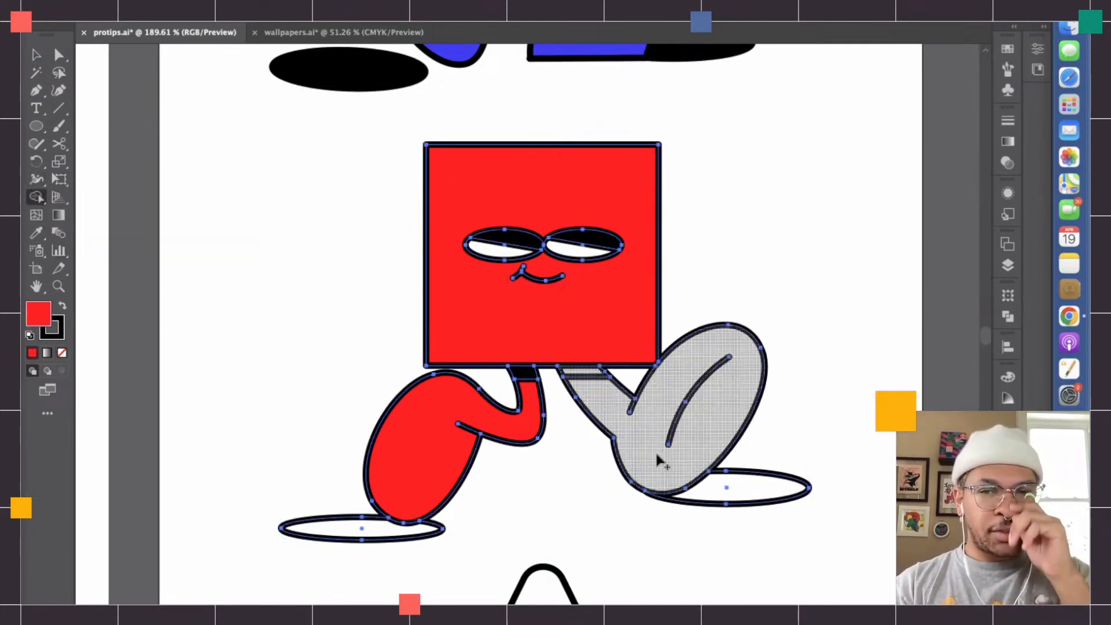
scroll(657, 460, up, 3)
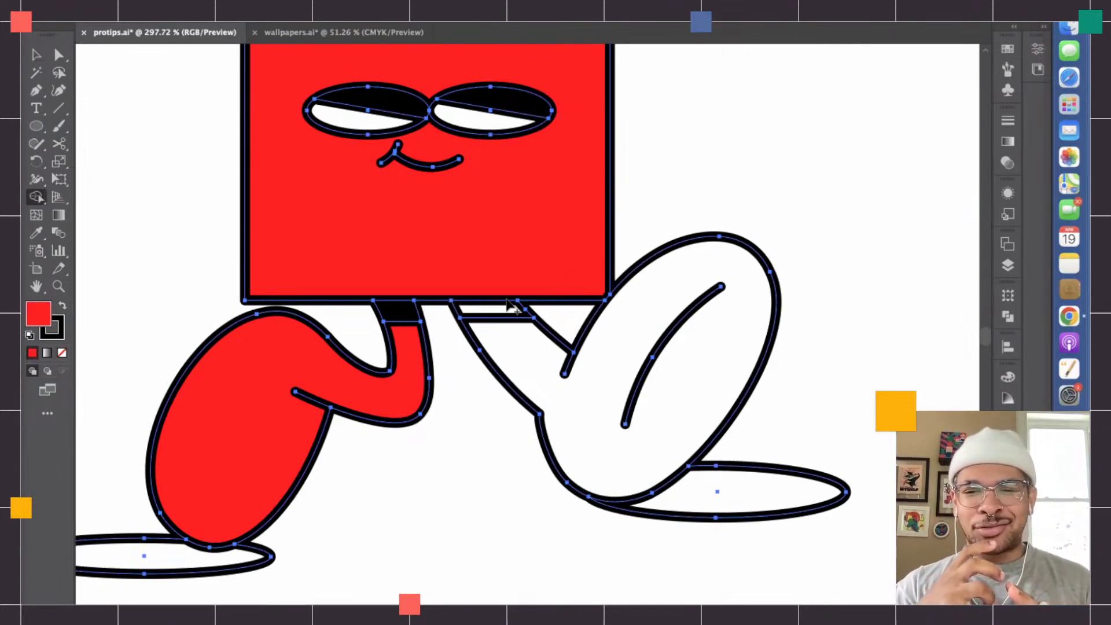
click(542, 375)
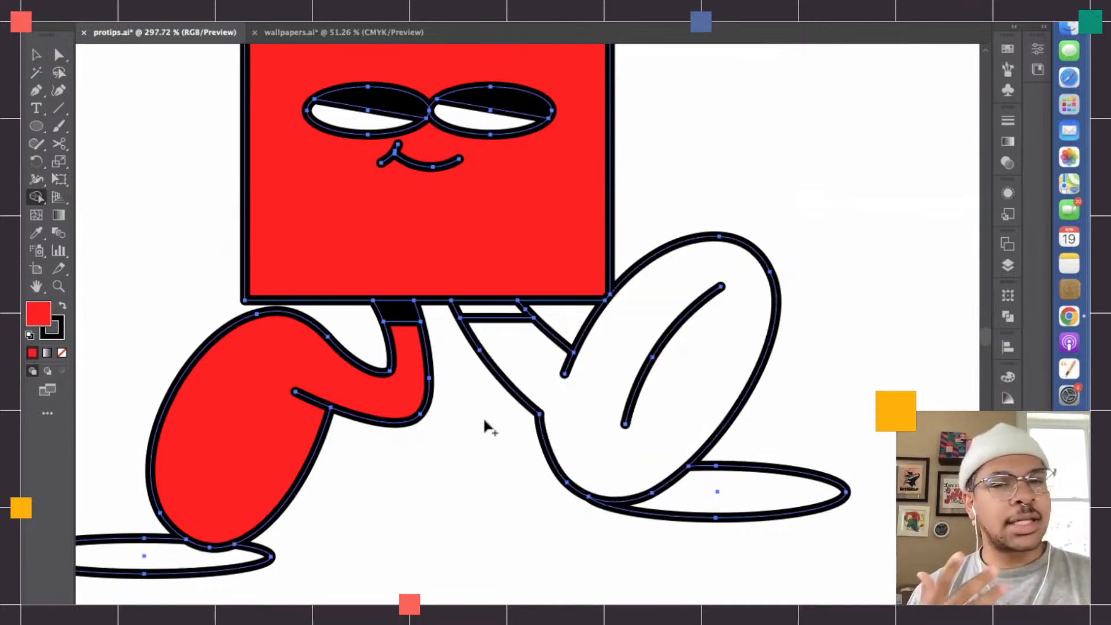
click(585, 442)
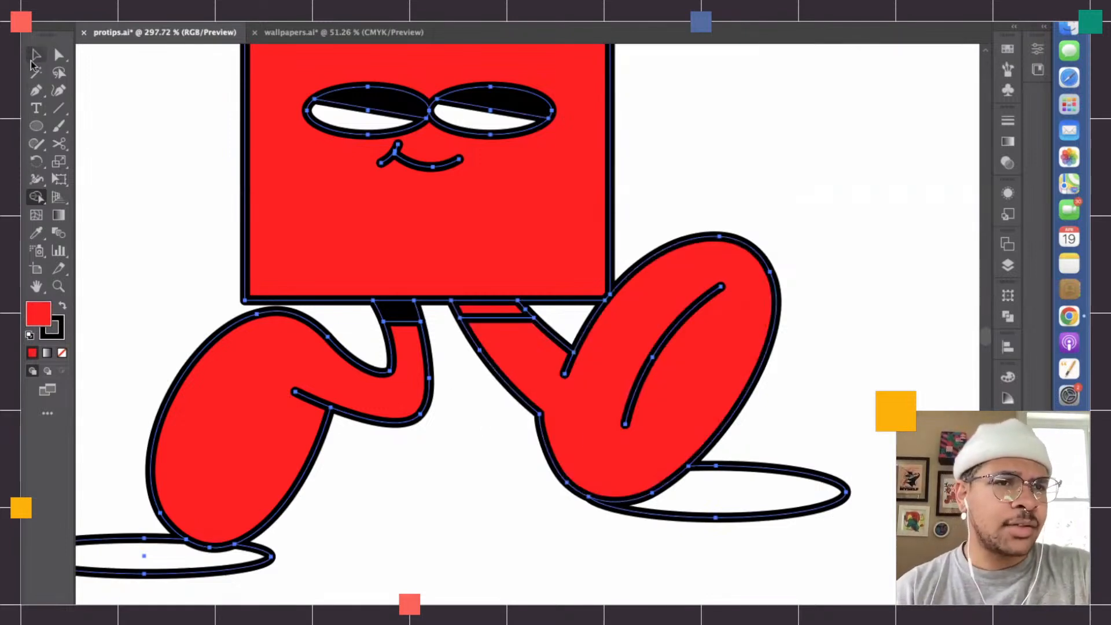
- Deselect the character and cover the red ankle band of the outstretched leg with one horizontal black Paintbrush stroke
click(34, 56)
click(405, 472)
scroll(405, 472, up, 5)
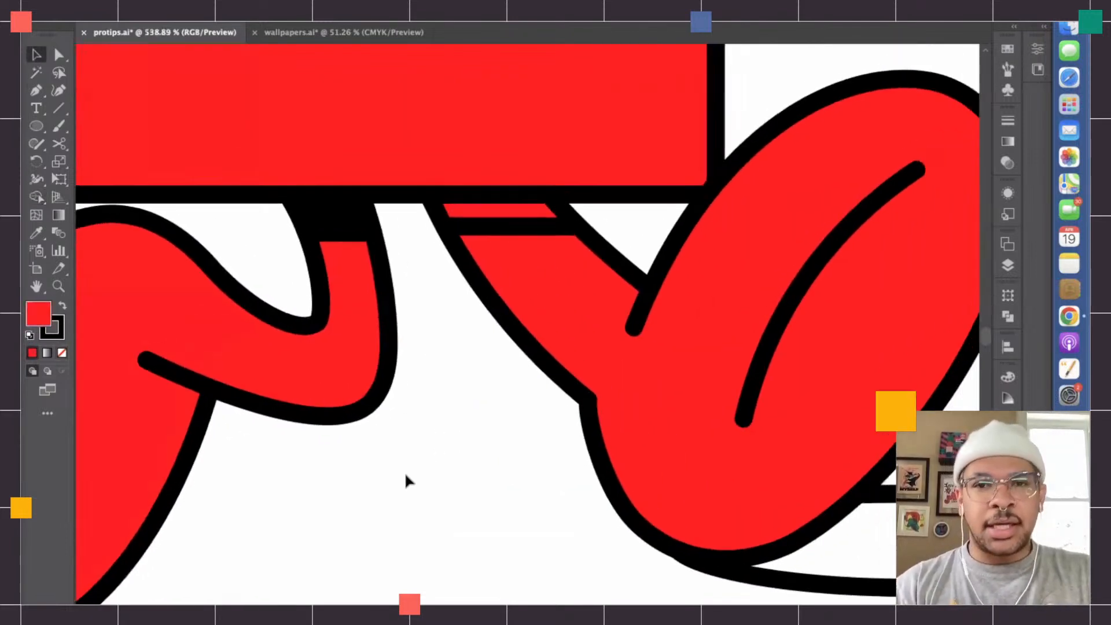
scroll(405, 469, up, 2)
scroll(556, 398, up, 4)
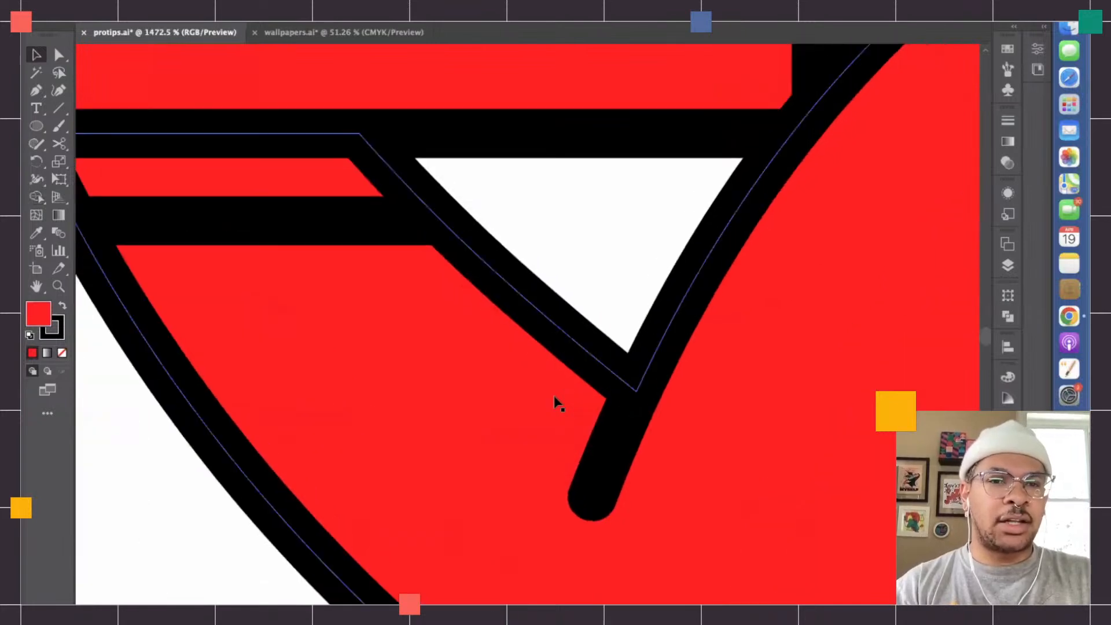
scroll(555, 398, left, 5)
scroll(556, 398, up, 3)
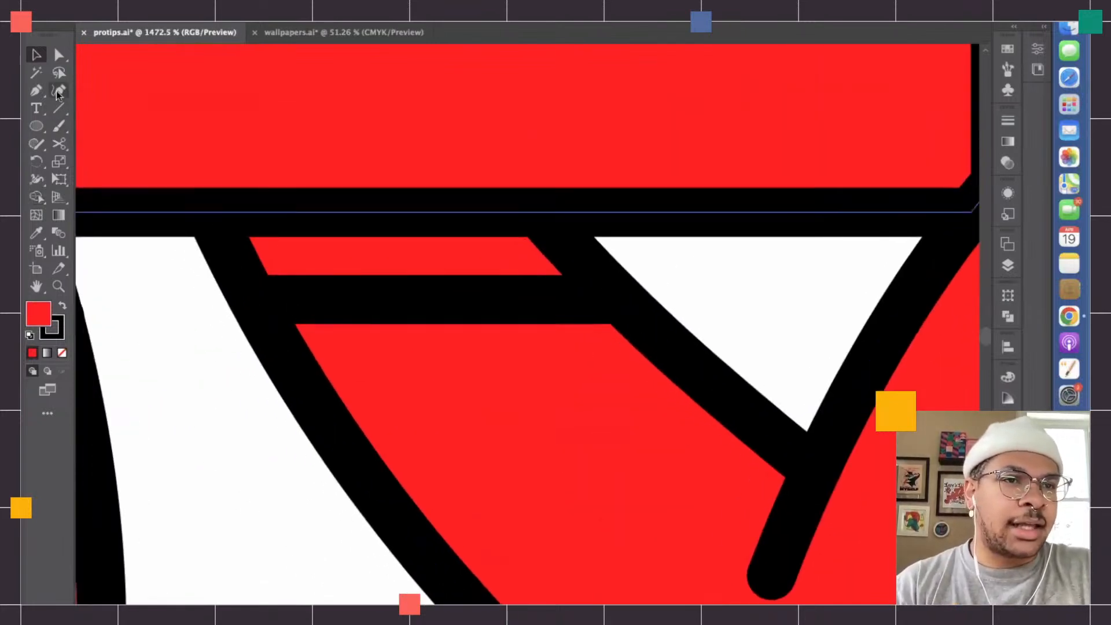
click(67, 125)
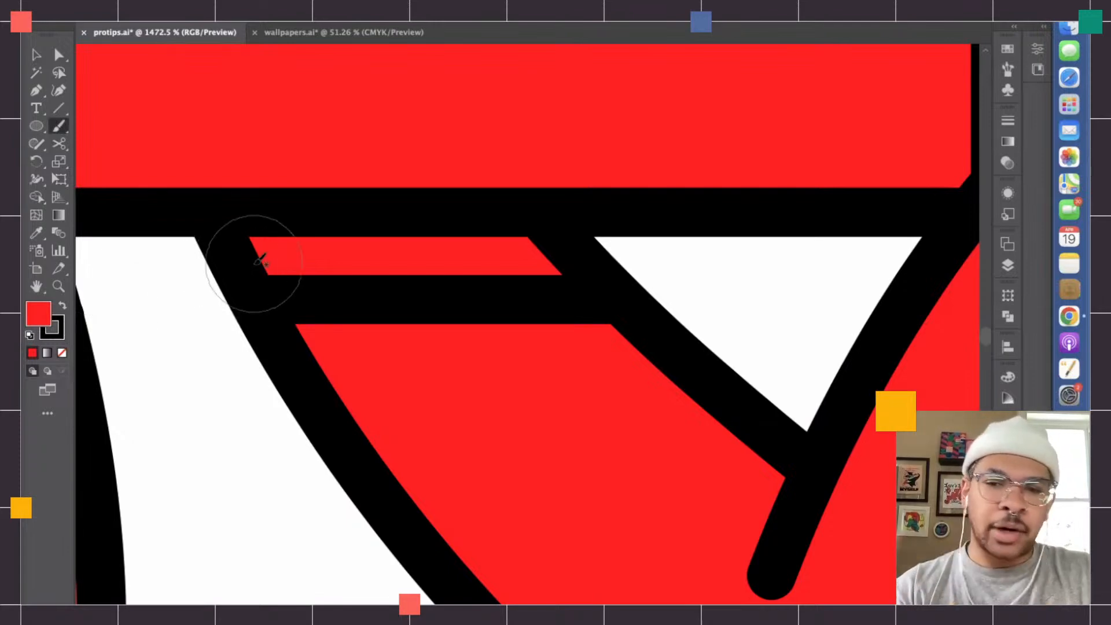
drag(266, 249, 521, 252)
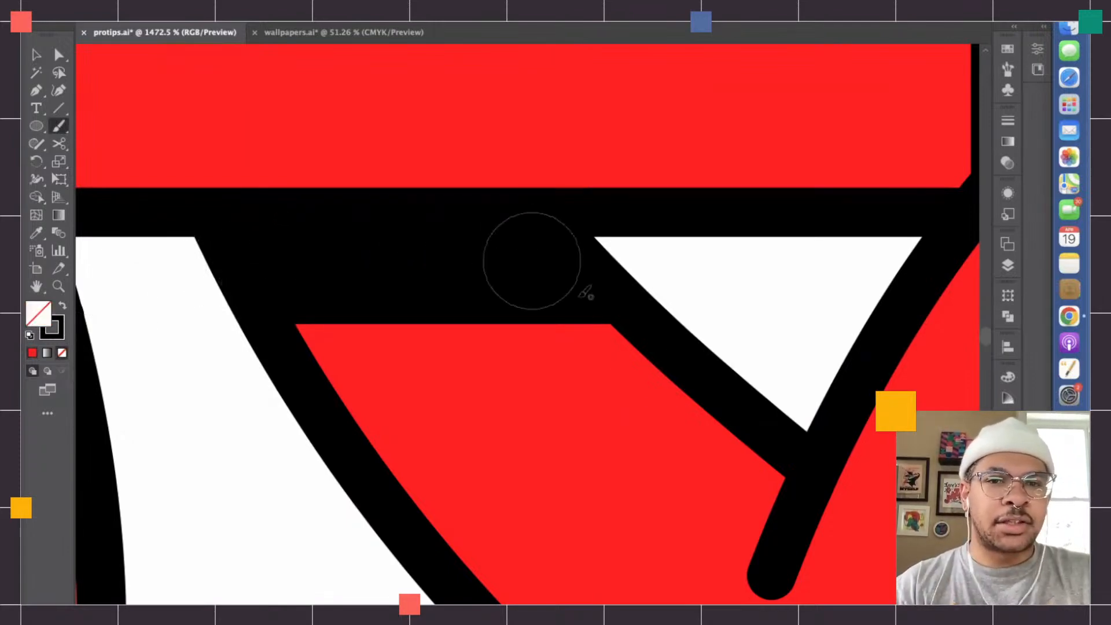
- Select the whole square character, including the brushed ankle band, and activate the Live Paint Bucket
scroll(665, 355, down, 5)
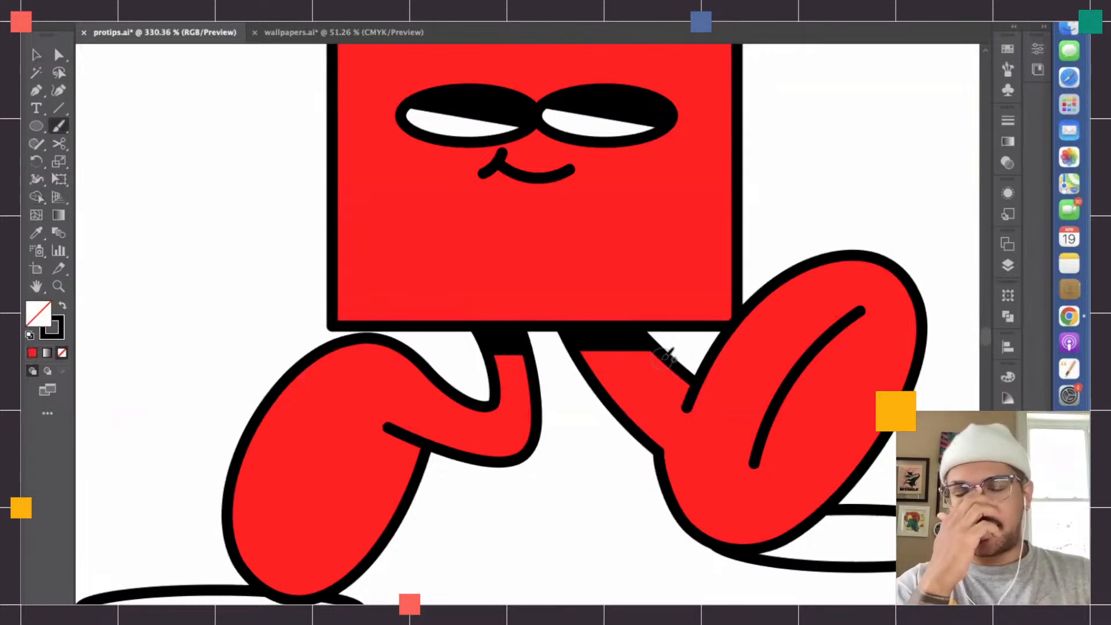
click(37, 198)
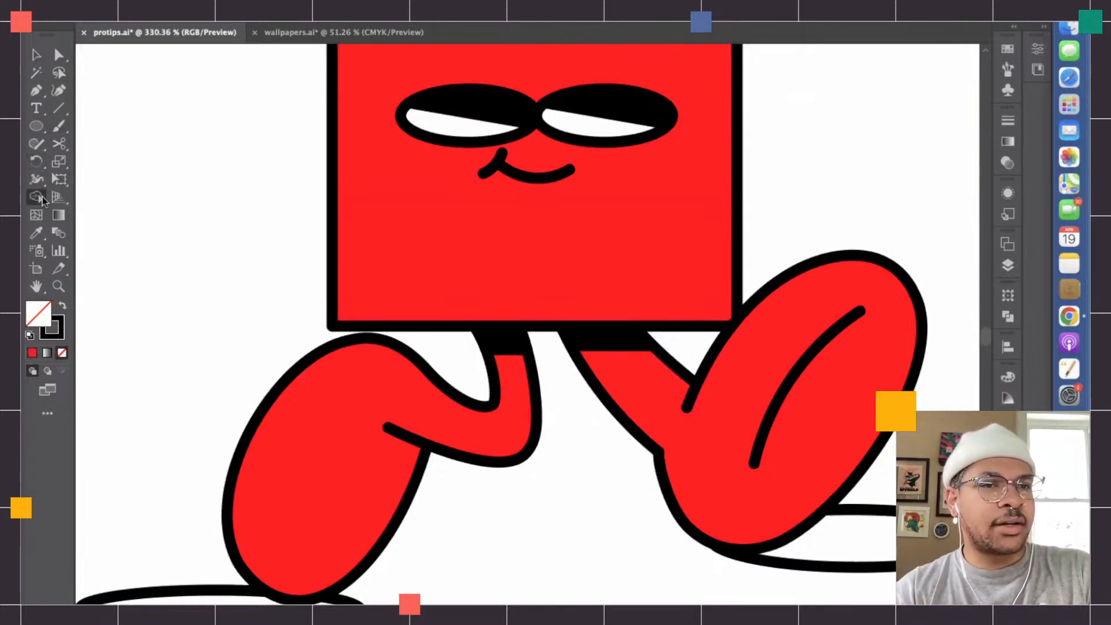
click(37, 197)
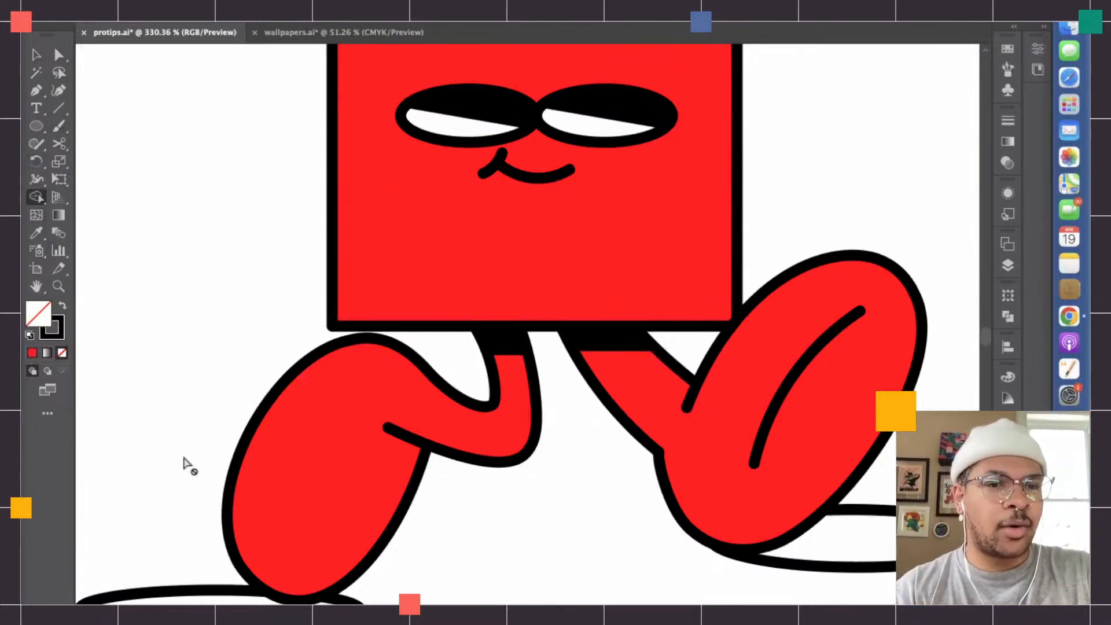
scroll(184, 461, down, 2)
scroll(184, 461, down, 2)
key(v)
drag(437, 520, 276, 286)
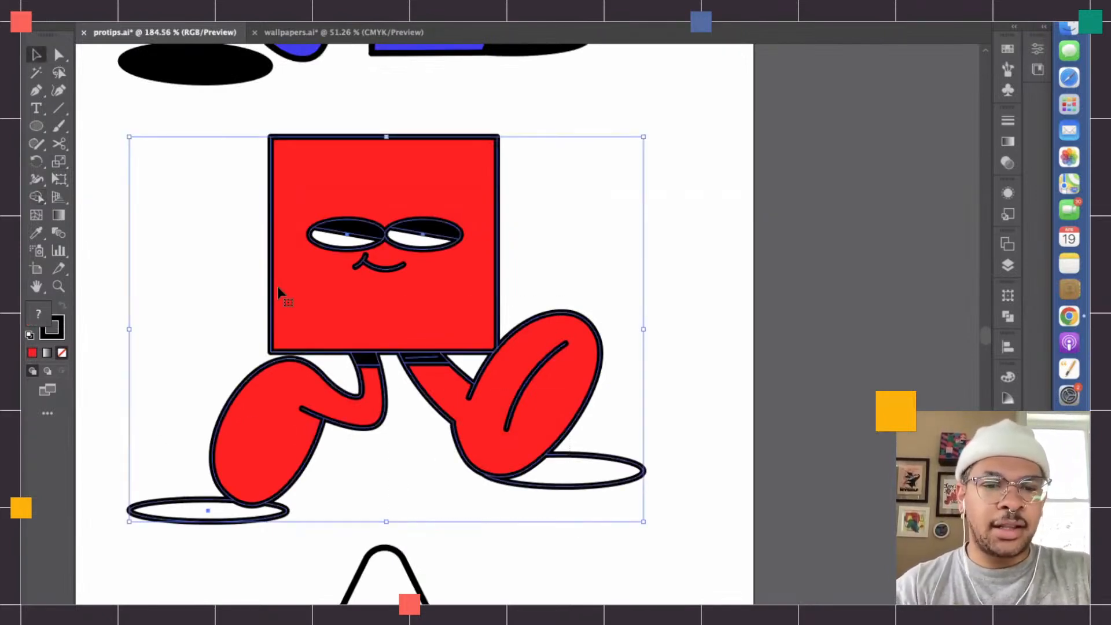
drag(33, 200, 81, 202)
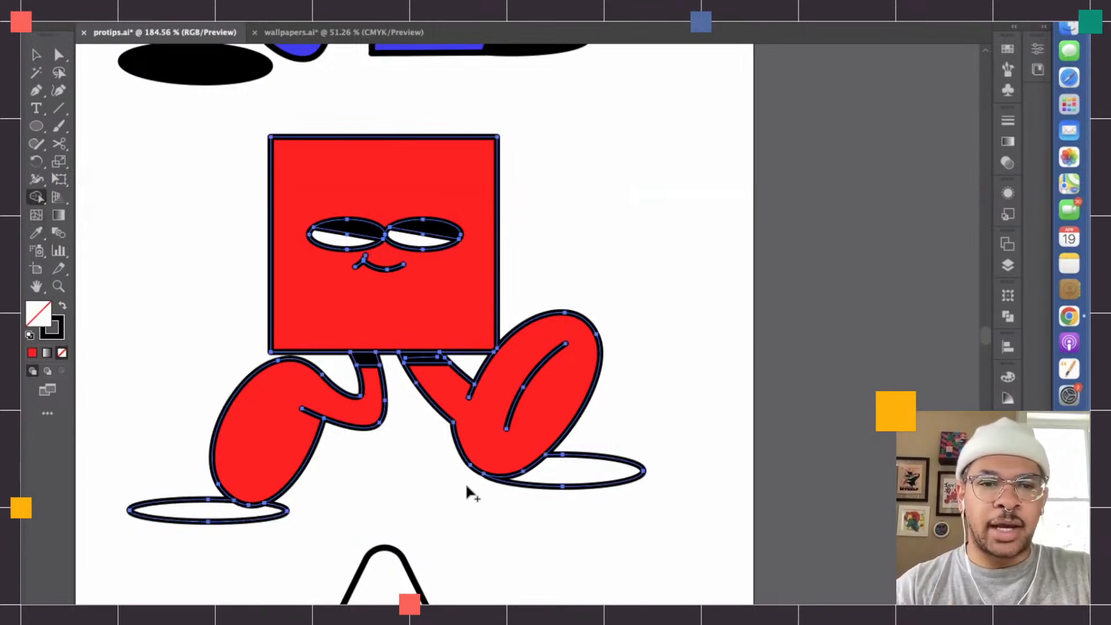
- Set the fill colour to black (000000), Live Paint the square character's two ground shadows and deselect it
double_click(38, 313)
click(411, 366)
drag(412, 365, 329, 411)
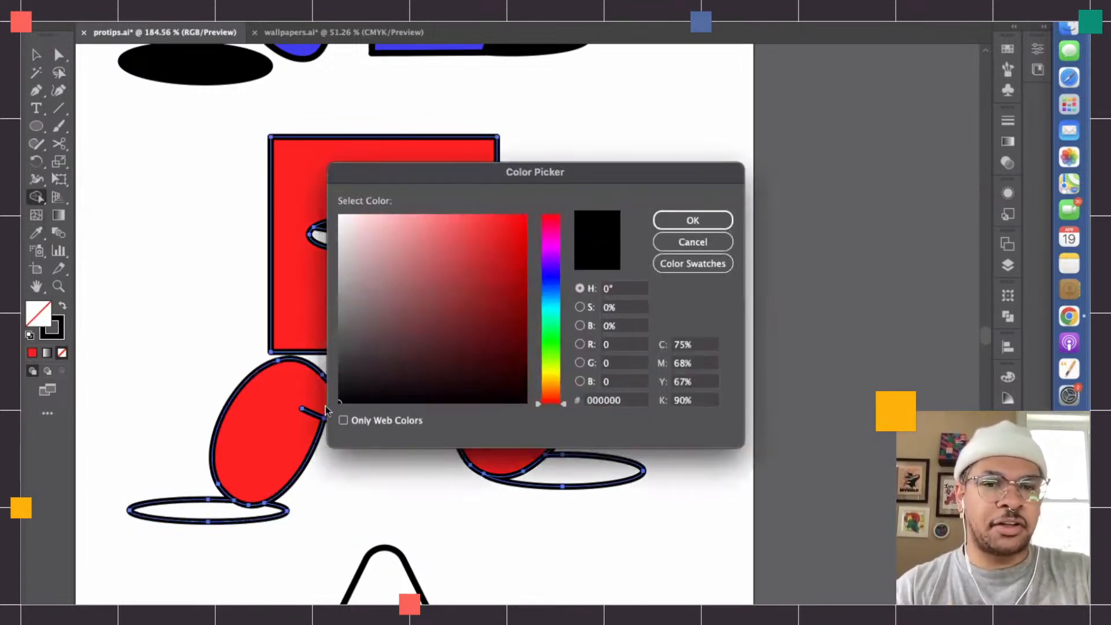
key(Return)
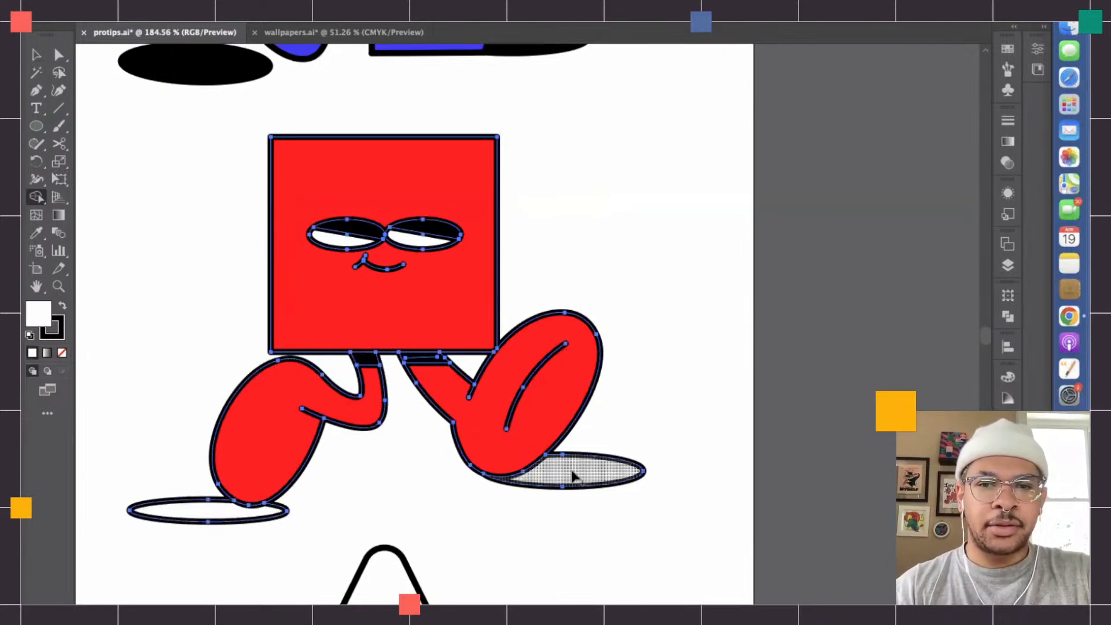
double_click(46, 321)
drag(379, 377, 329, 412)
key(Return)
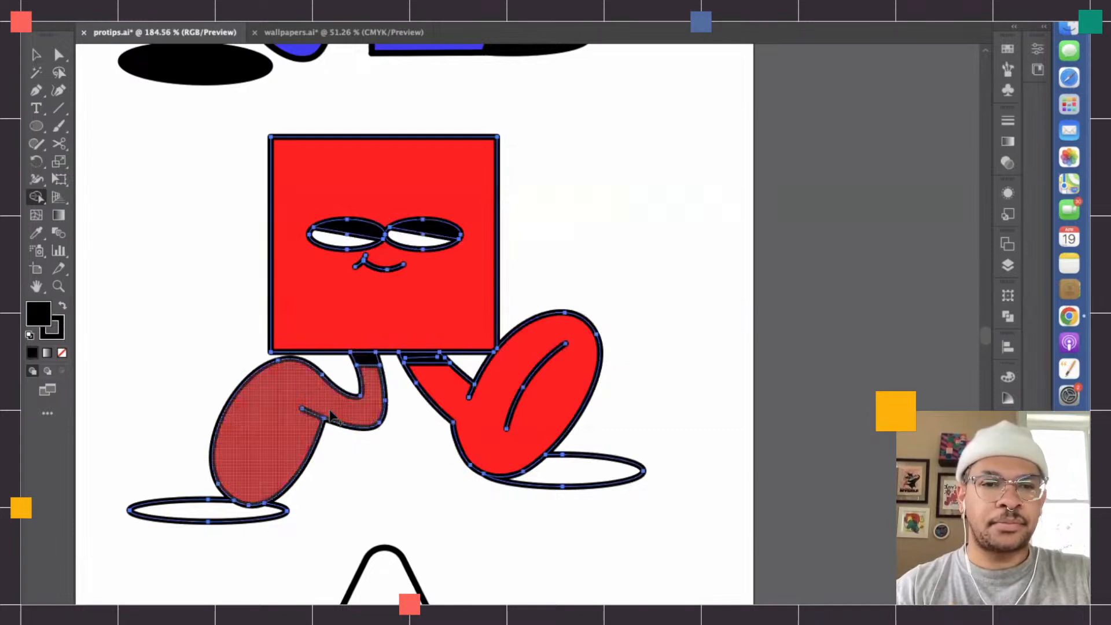
click(182, 515)
click(560, 473)
key(v)
click(155, 318)
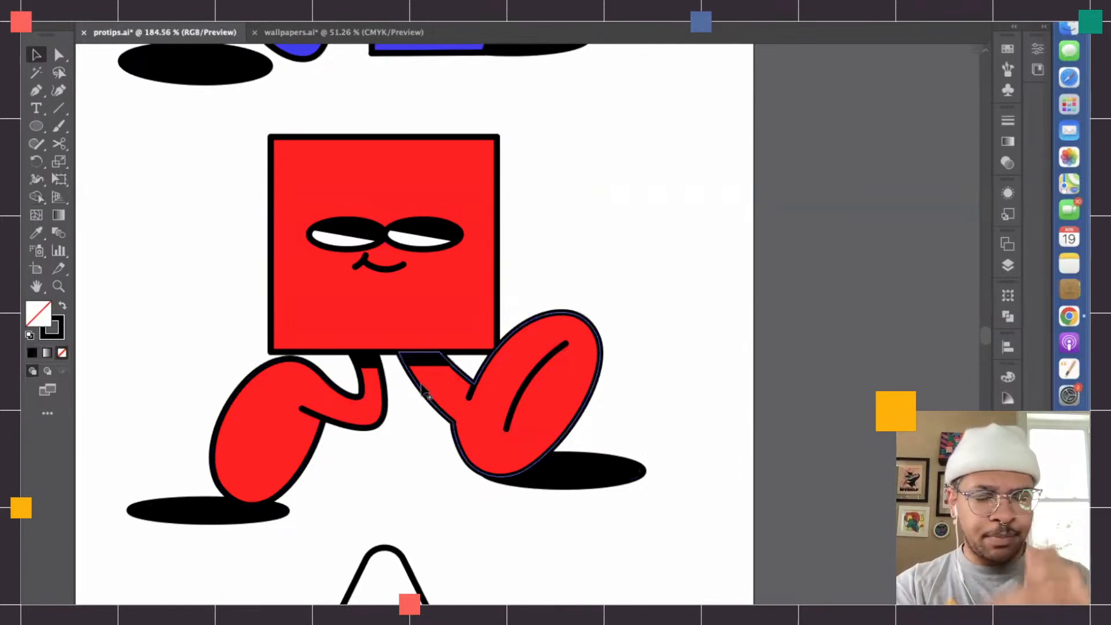
- Select the square character and turn off the Scale Corners and Scale Strokes & Effects transform options
drag(644, 499, 272, 291)
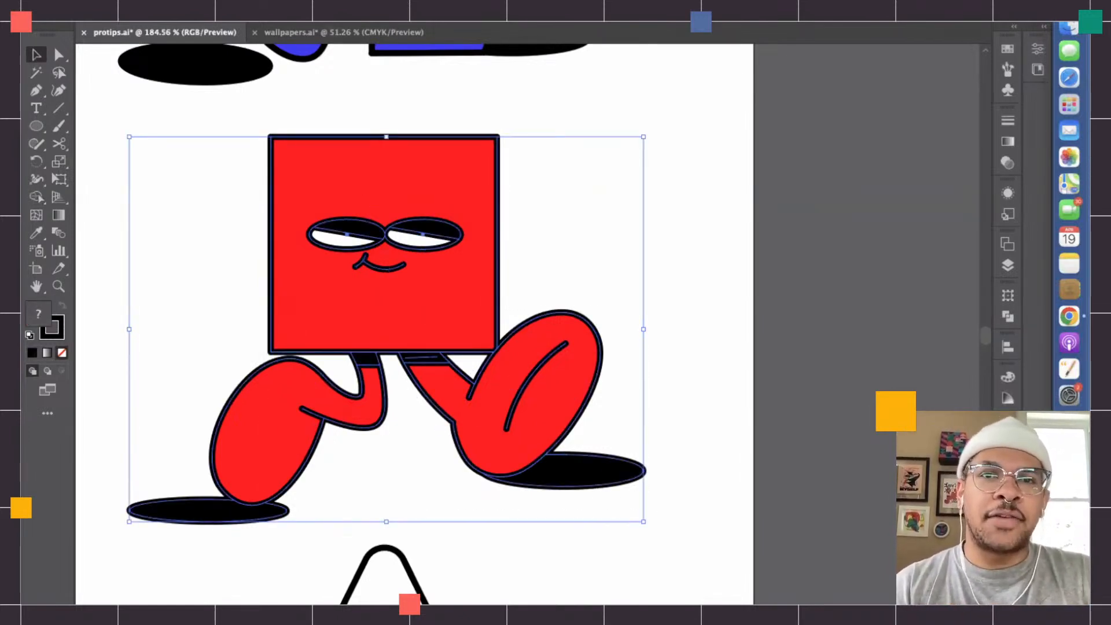
click(399, 3)
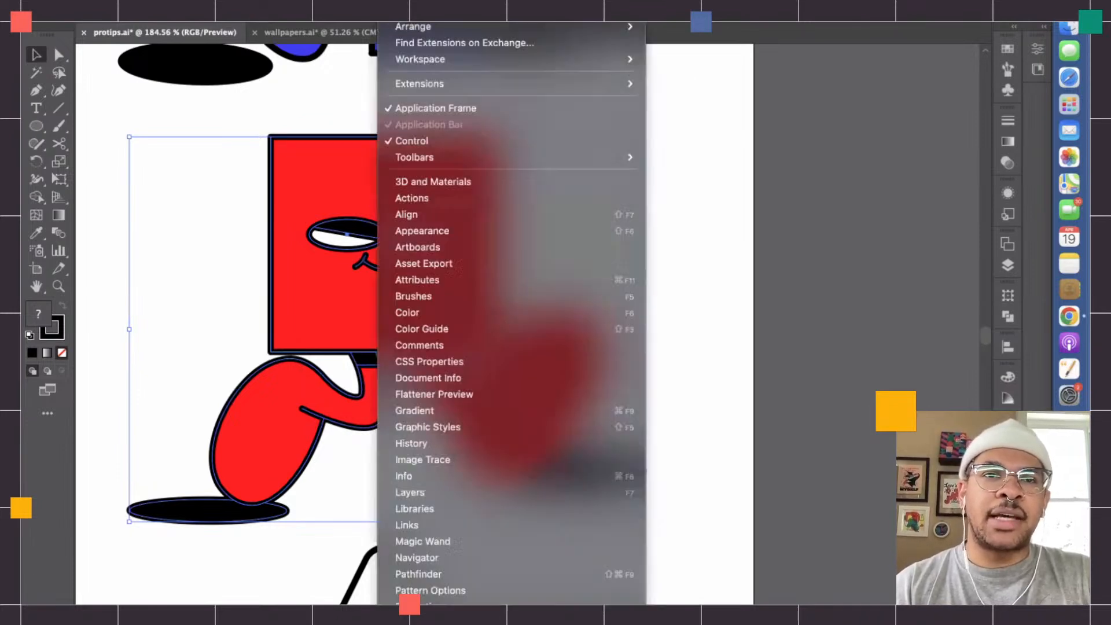
scroll(471, 467, down, 1)
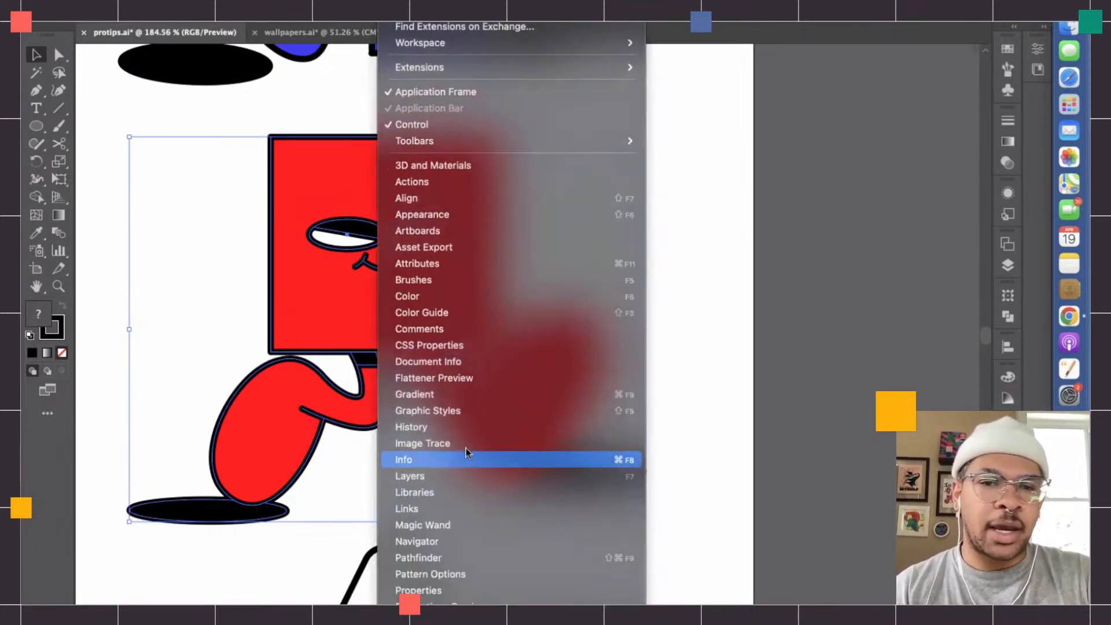
scroll(451, 451, down, 5)
click(443, 446)
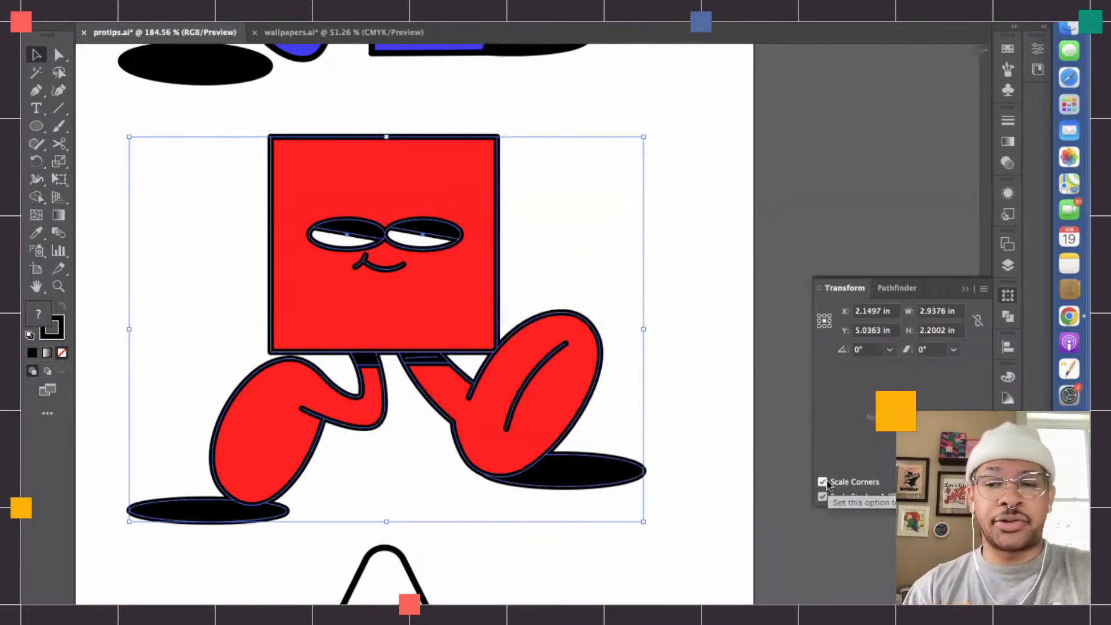
click(826, 483)
click(655, 268)
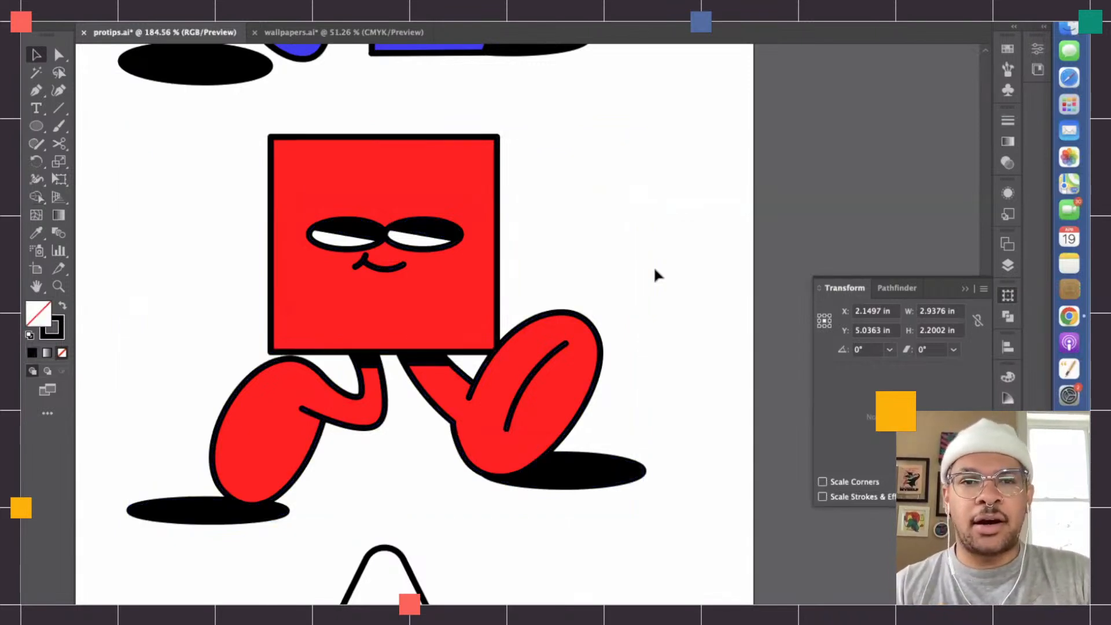
- Scale the whole square character up proportionally to about 10.84 in wide and 8.12 in high
scroll(654, 268, down, 5)
scroll(655, 268, right, 4)
scroll(654, 269, right, 1)
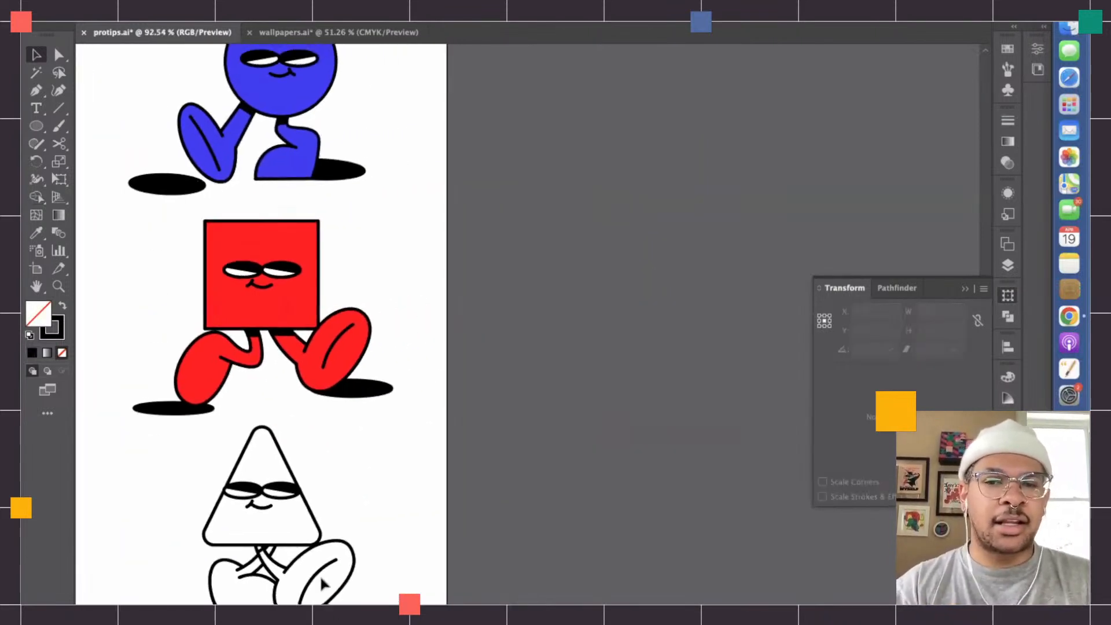
click(338, 342)
scroll(339, 342, down, 3)
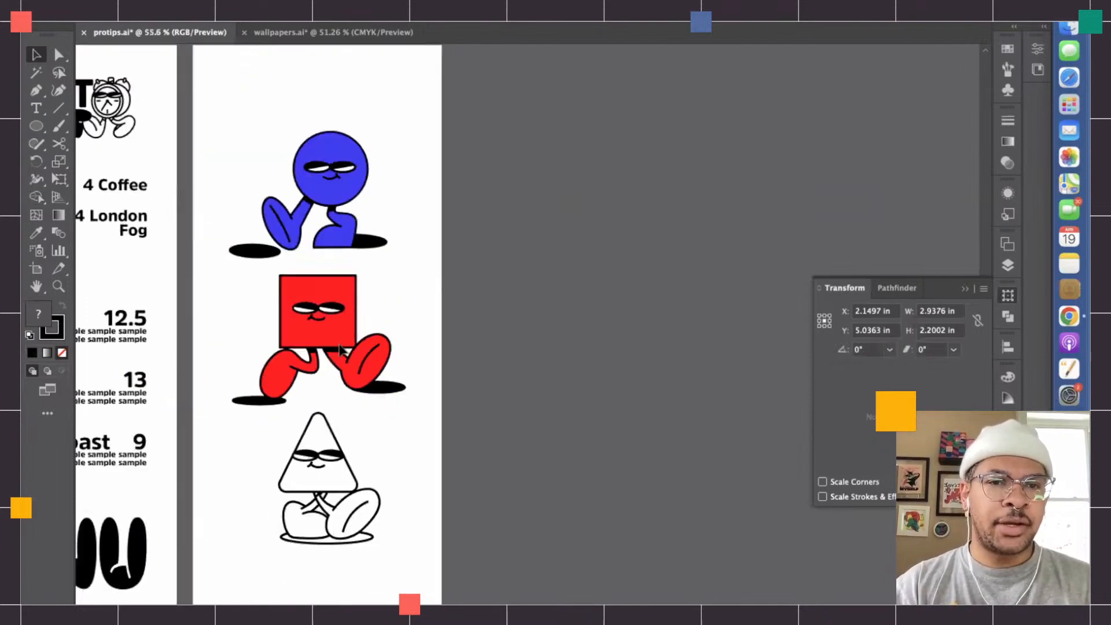
drag(410, 345, 781, 348)
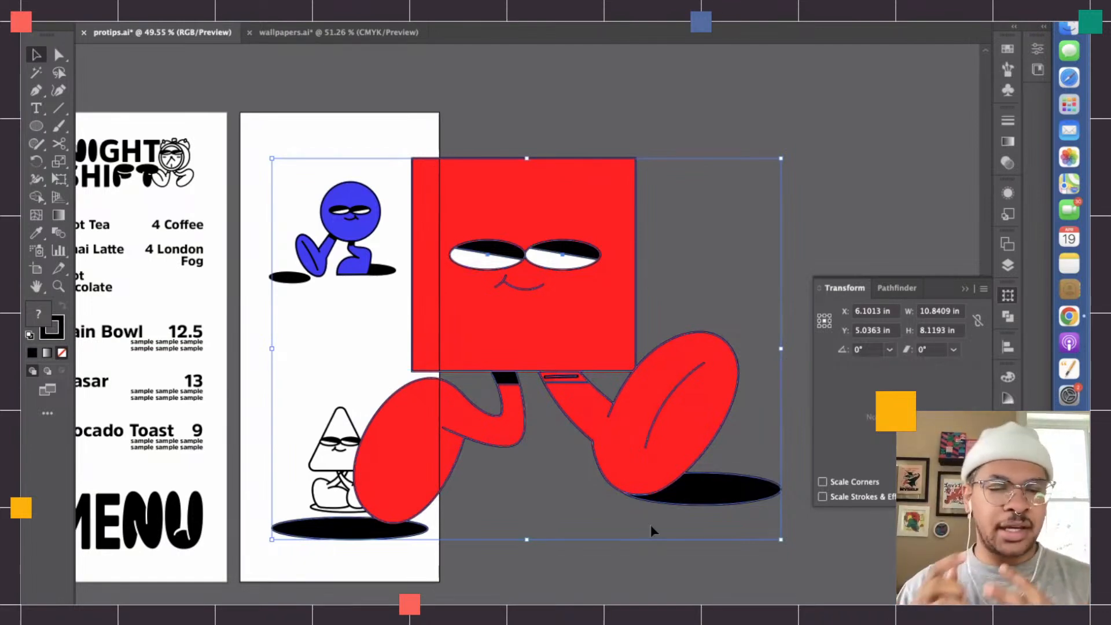
- Undo the enlargement of the square character and deselect it
key(super+z)
key(super+z)
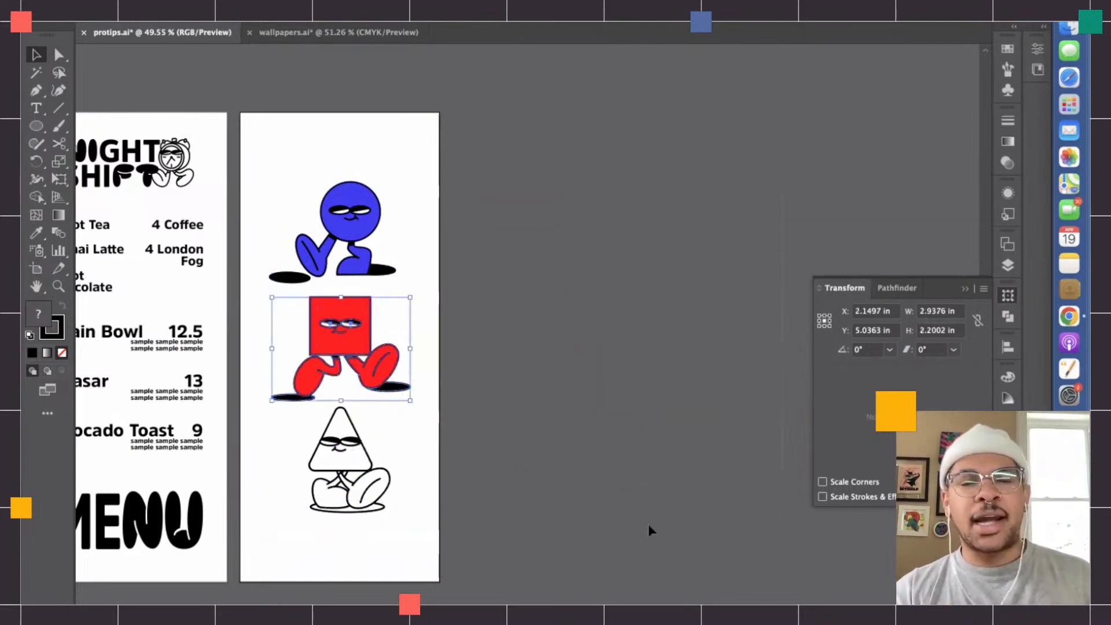
click(651, 524)
- Examine the line work around the square character's ankles and compare it with the uncoloured triangle character
scroll(412, 337, up, 5)
scroll(412, 337, left, 2)
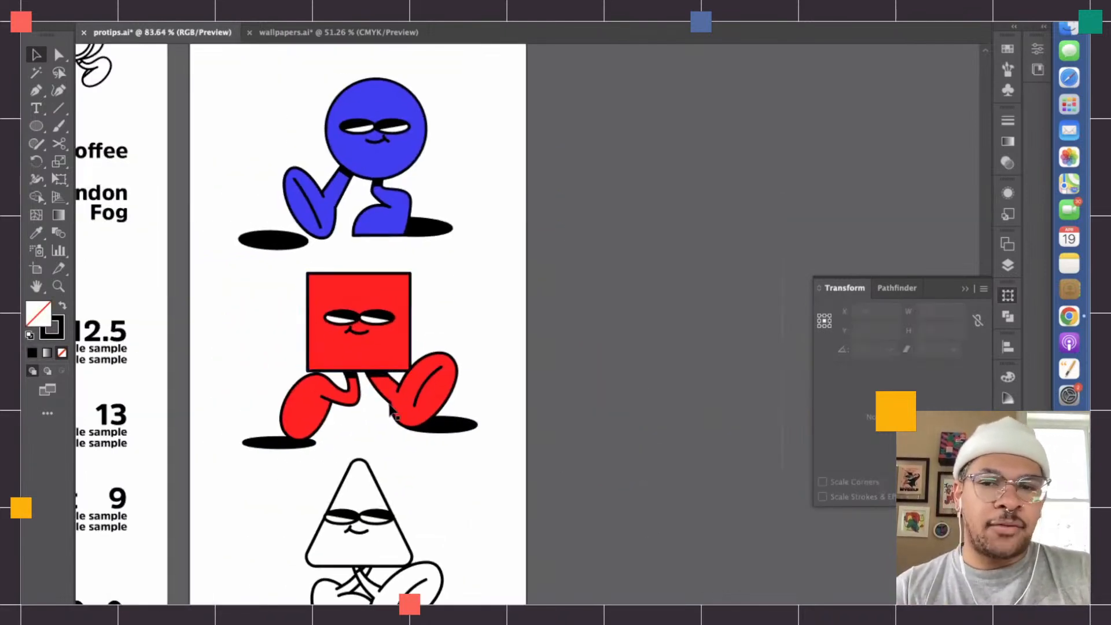
click(450, 377)
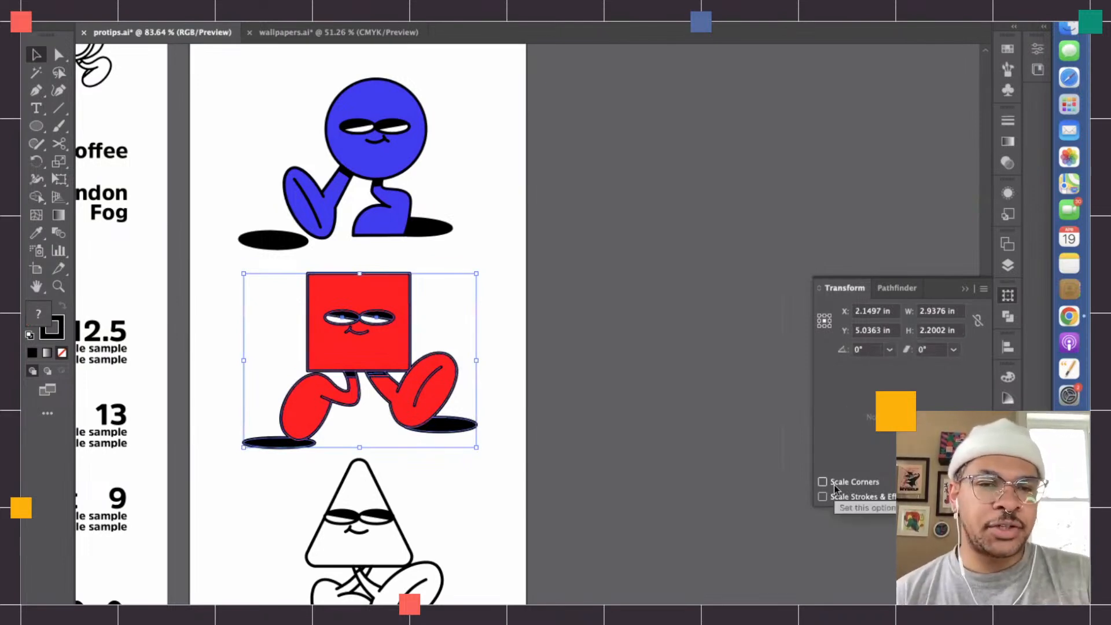
scroll(352, 408, up, 5)
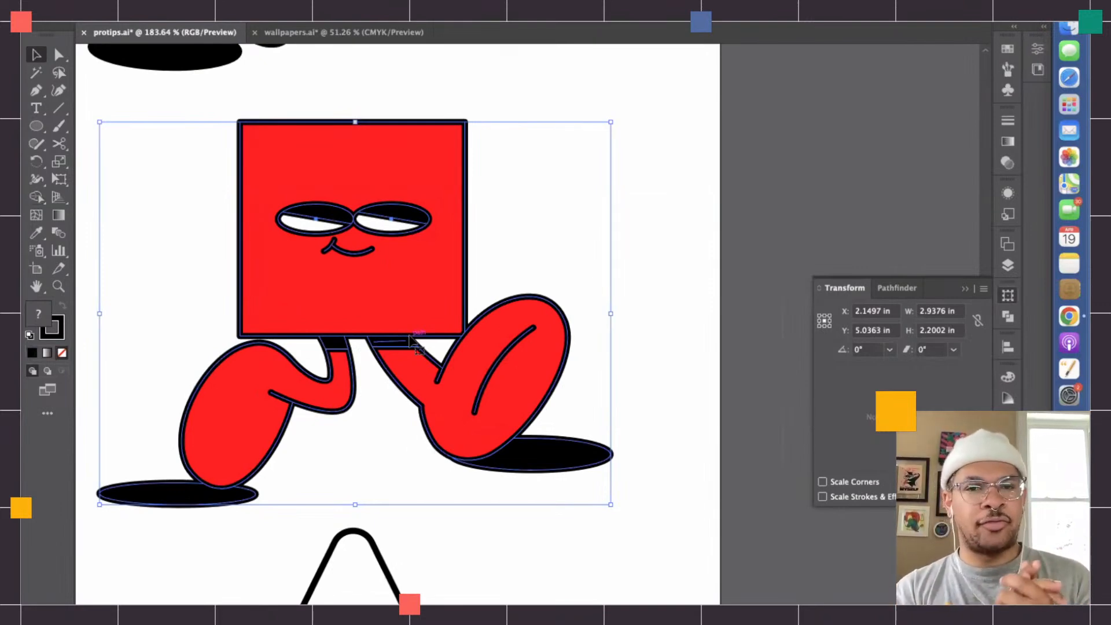
click(355, 467)
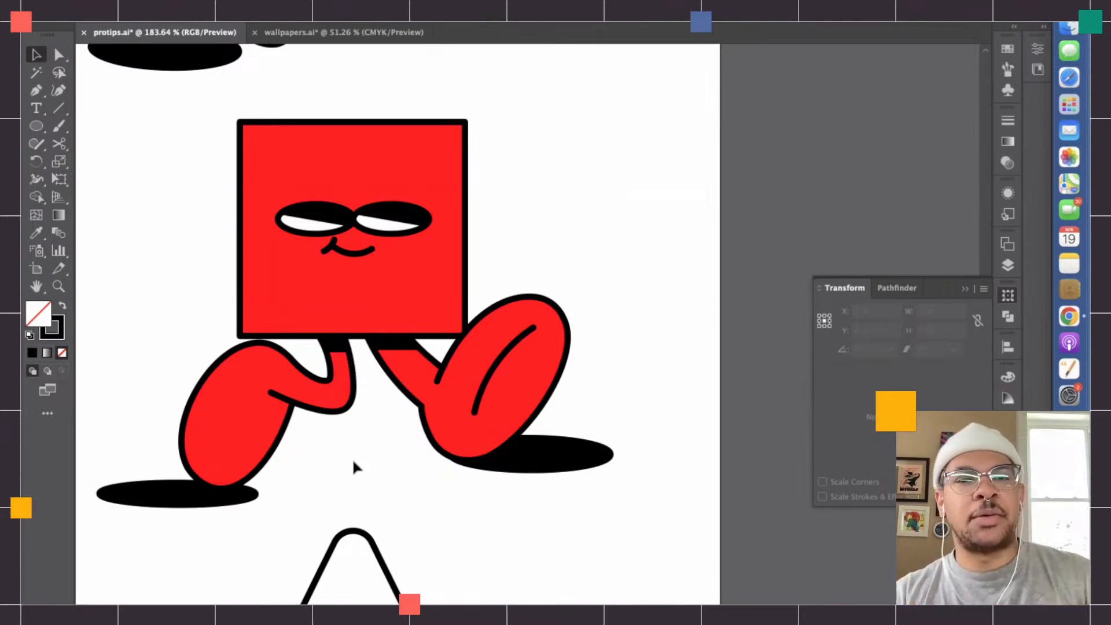
scroll(353, 462, down, 5)
scroll(354, 461, down, 5)
scroll(353, 460, left, 1)
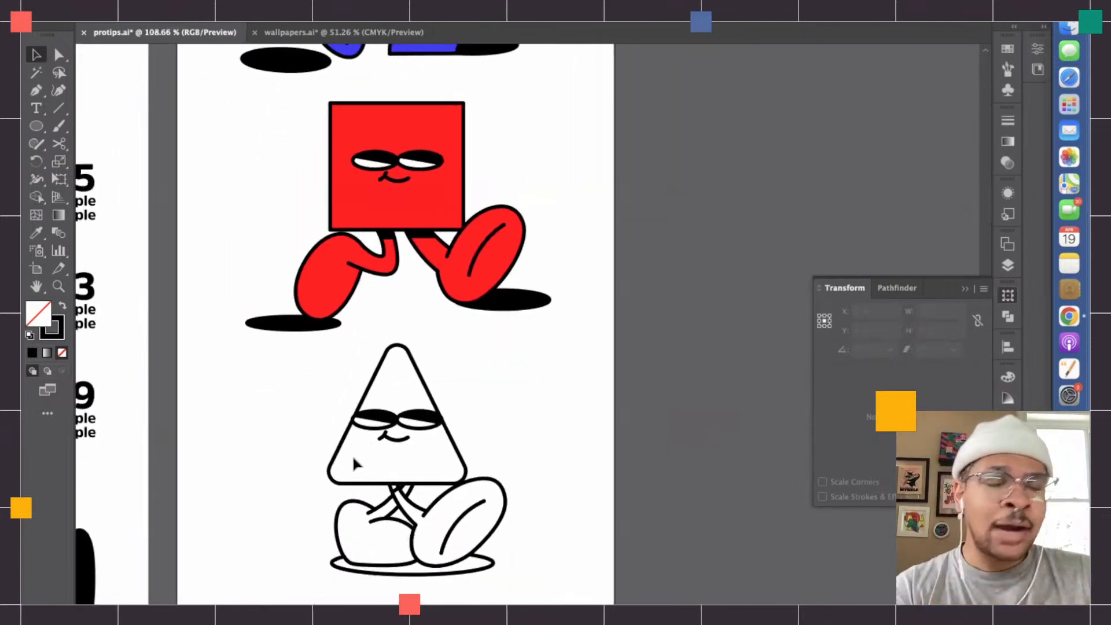
scroll(353, 454, down, 3)
scroll(355, 457, up, 6)
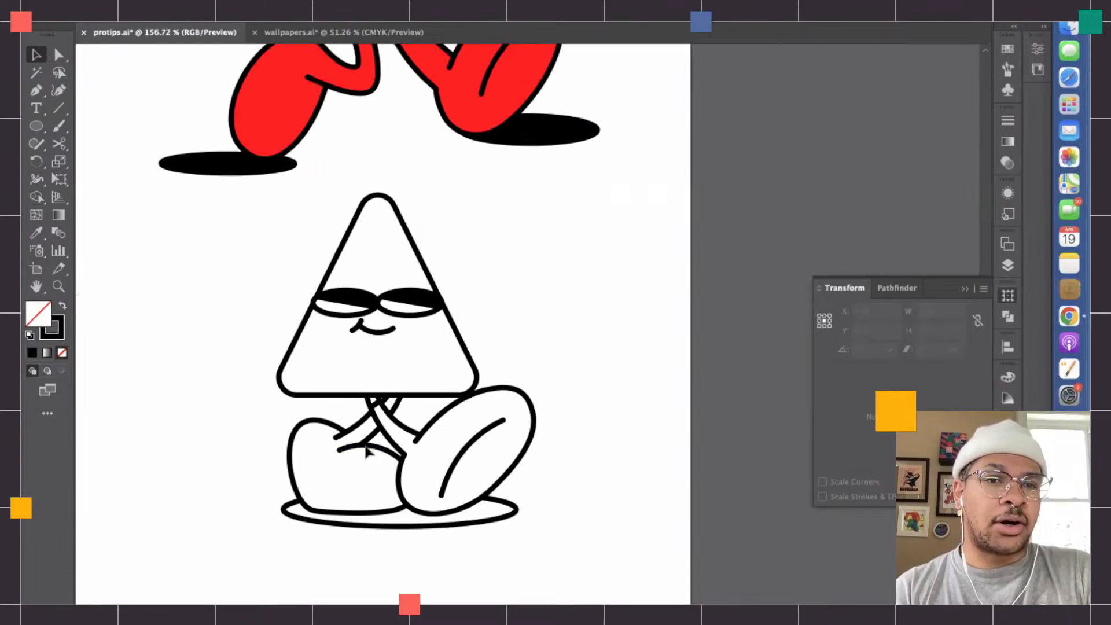
click(420, 399)
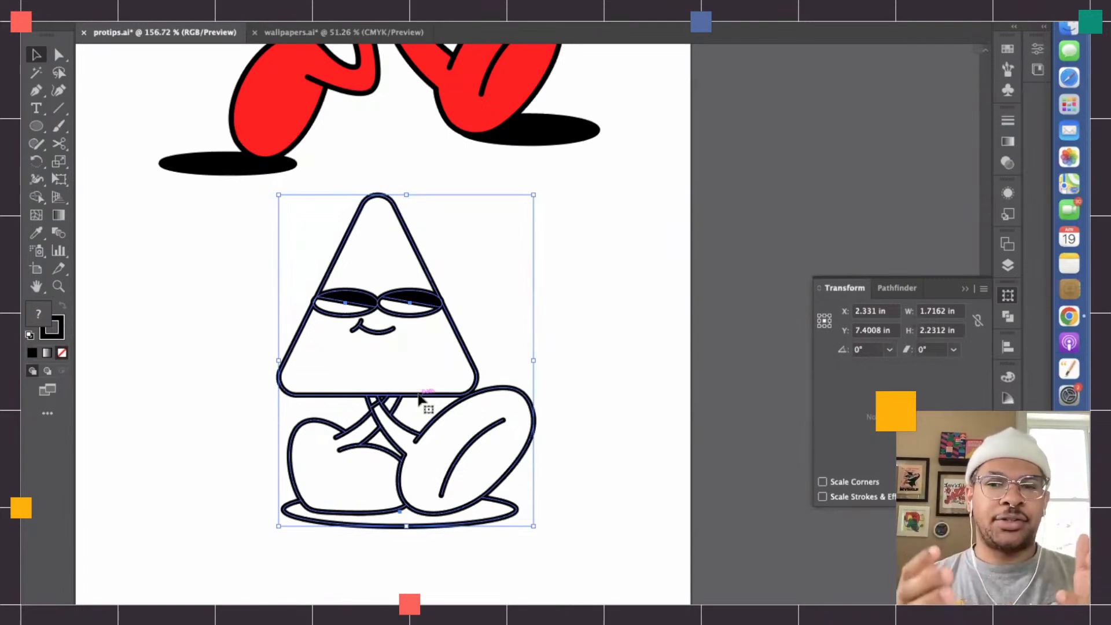
scroll(420, 398, up, 3)
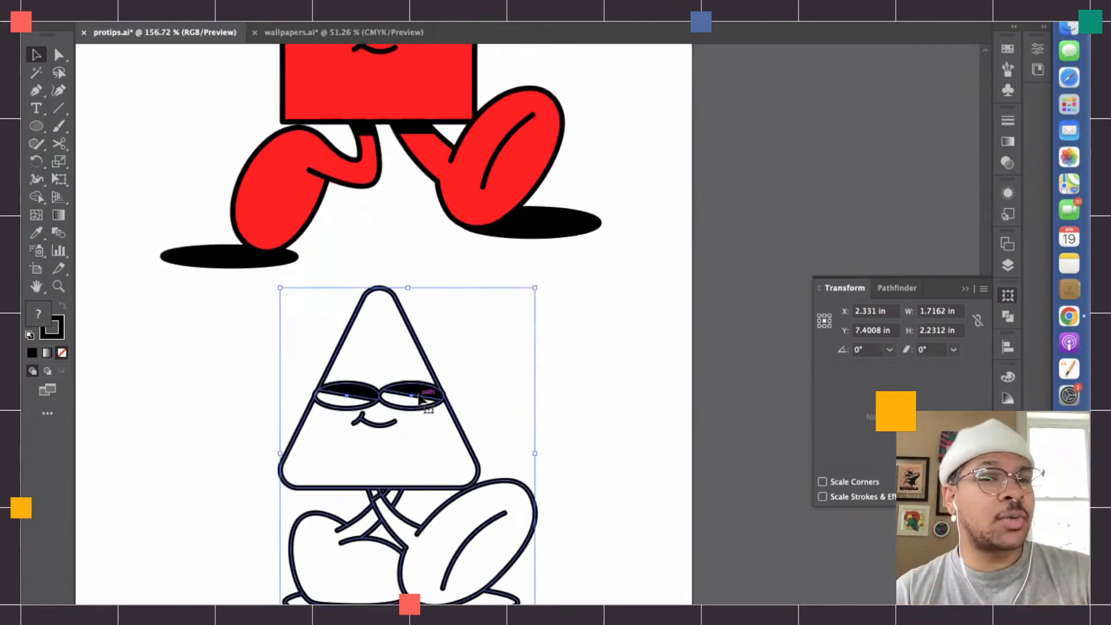
click(427, 222)
scroll(425, 228, up, 3)
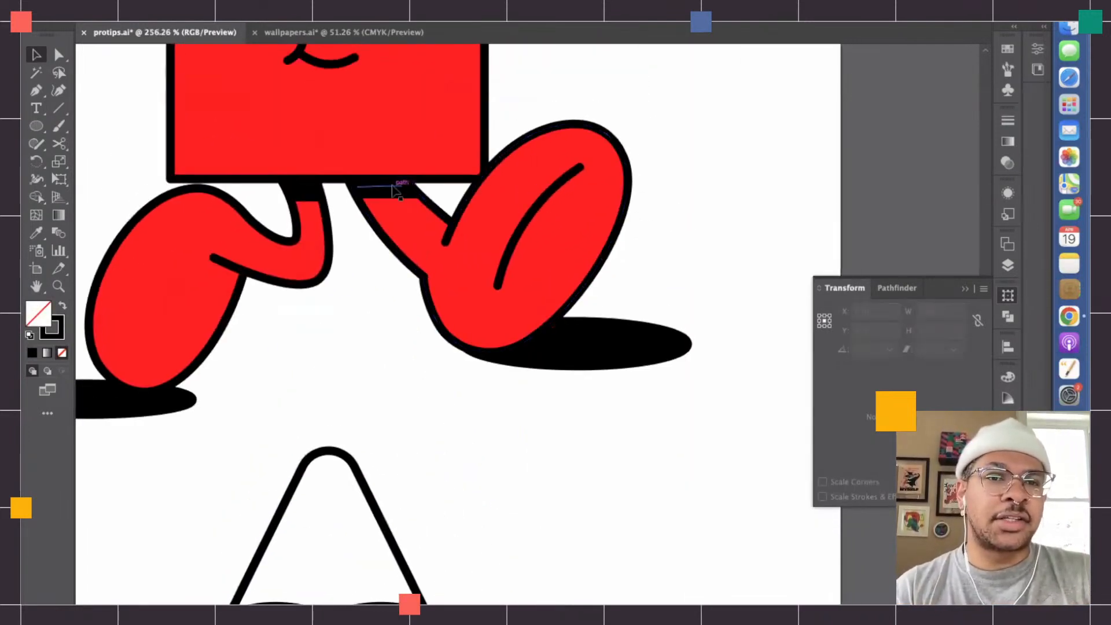
- Select the square character and clear the fill from its left leg, left ankle band and left ground shadow with the Shape Builder tool
drag(36, 197, 75, 196)
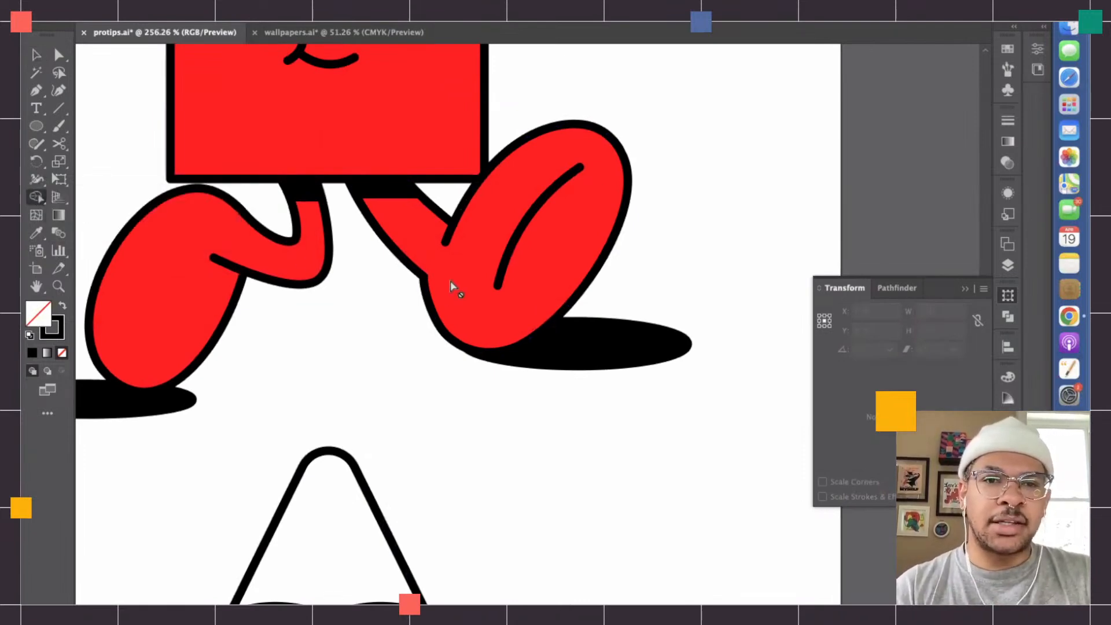
key(v)
click(418, 244)
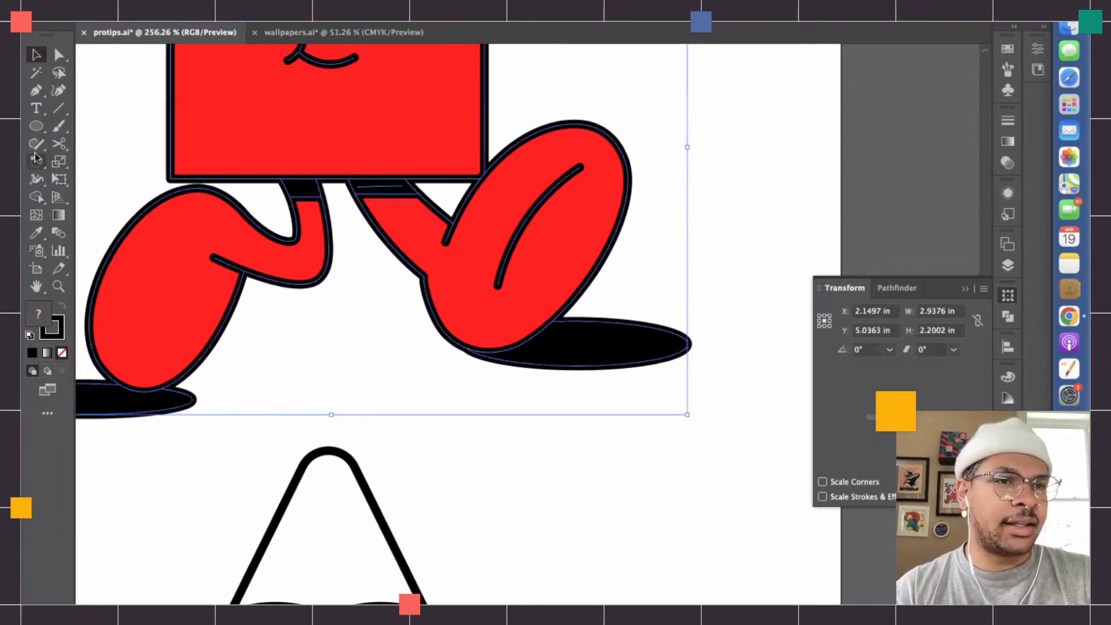
drag(42, 180, 69, 199)
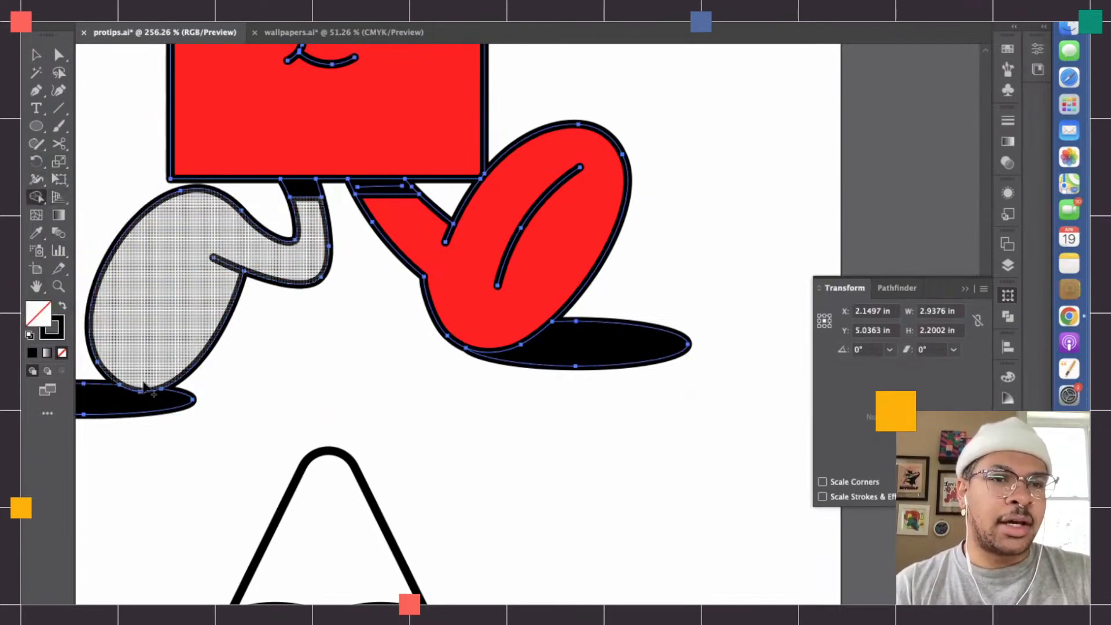
drag(158, 372, 129, 397)
click(301, 190)
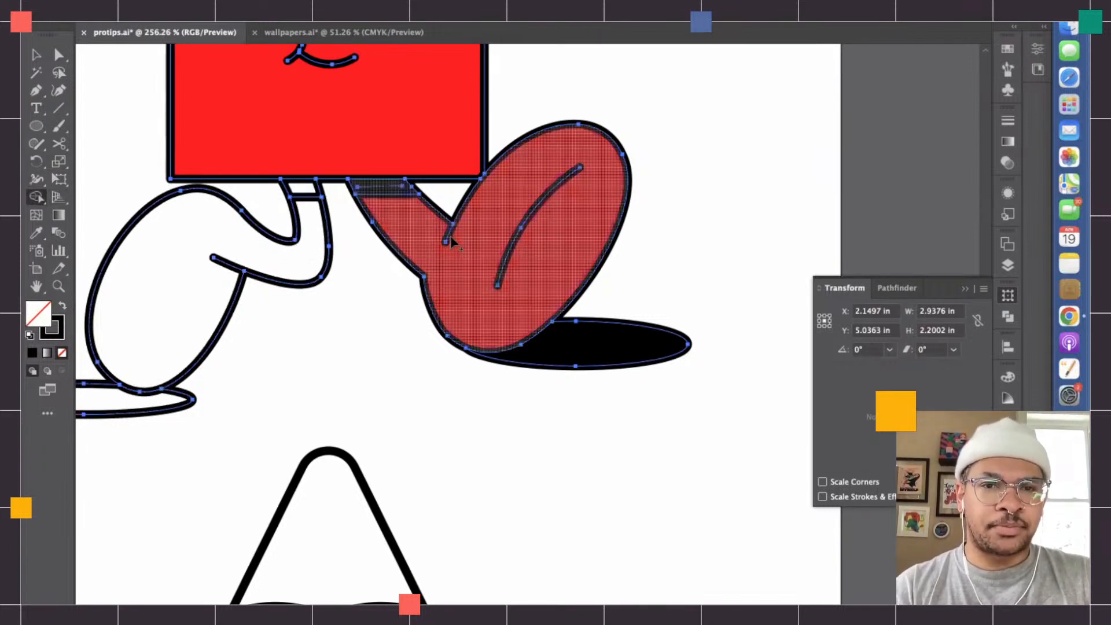
click(460, 246)
key(super+z)
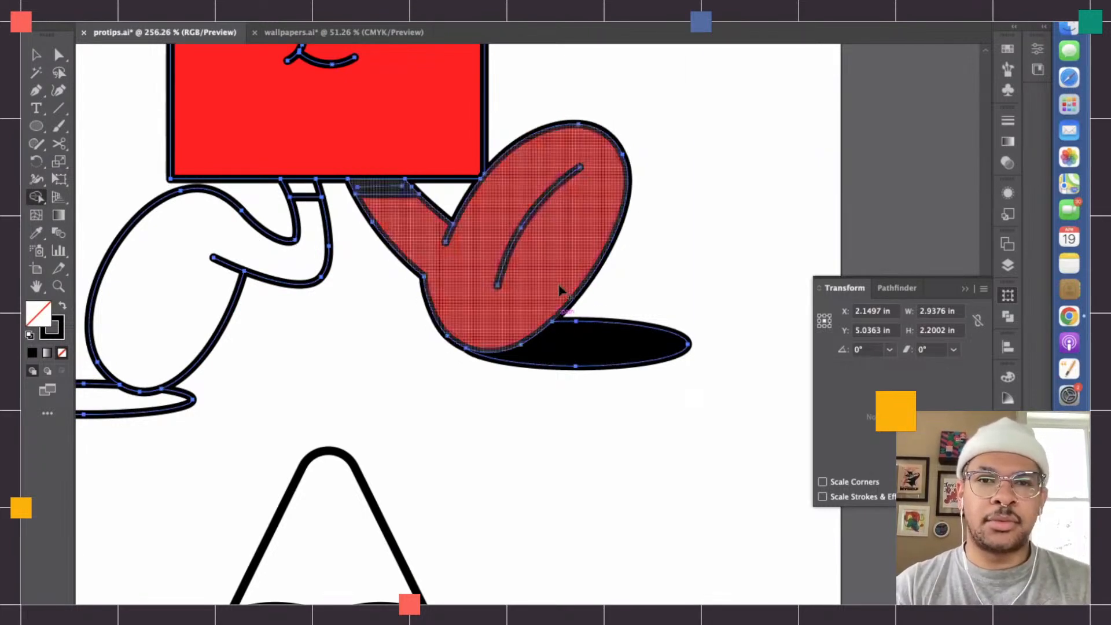
click(64, 338)
click(62, 353)
key(super+z)
key(a)
click(331, 334)
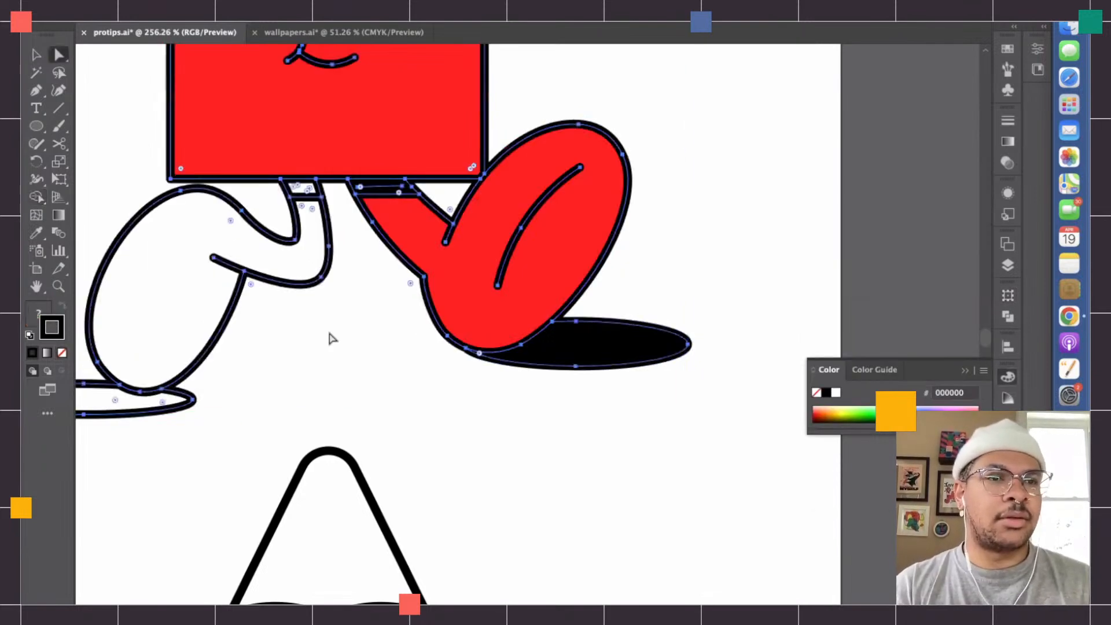
click(62, 353)
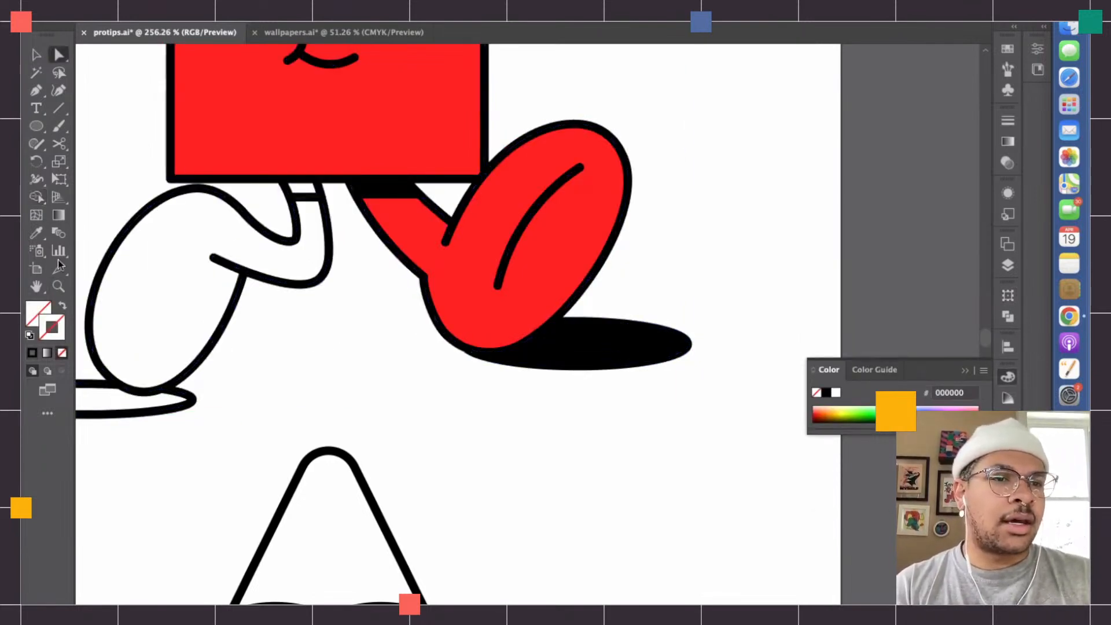
mouse_move(37, 197)
mouse_down()
mouse_move(88, 212)
mouse_move(84, 200)
mouse_up()
- Reselect the square character and use Shape Builder with no fill to clear its right leg, right ground shadow and square body
click(35, 54)
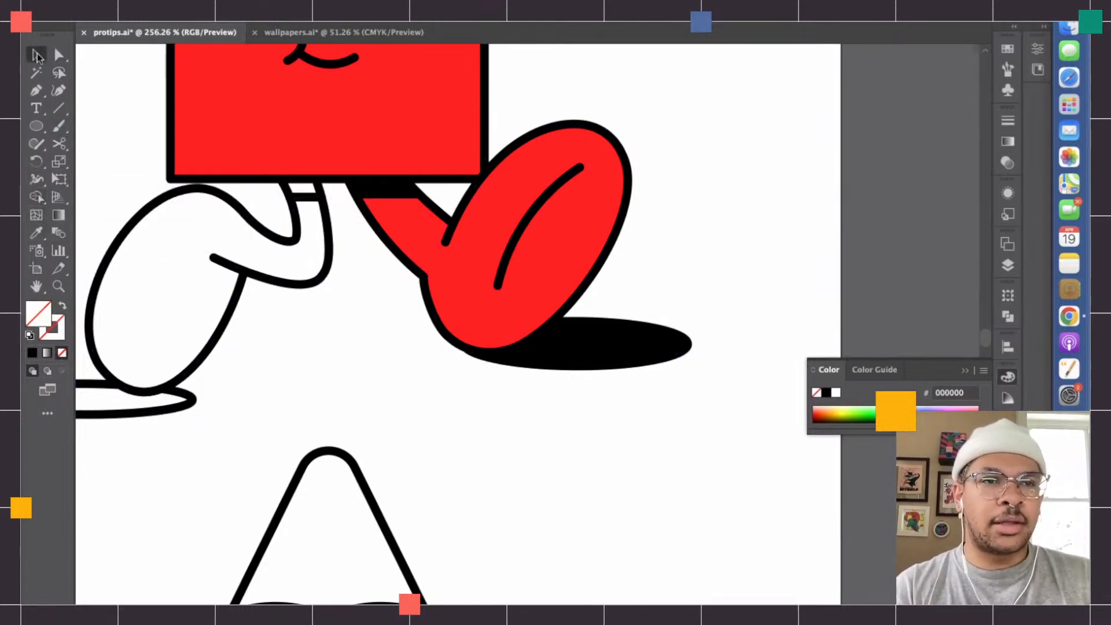
click(354, 157)
click(36, 197)
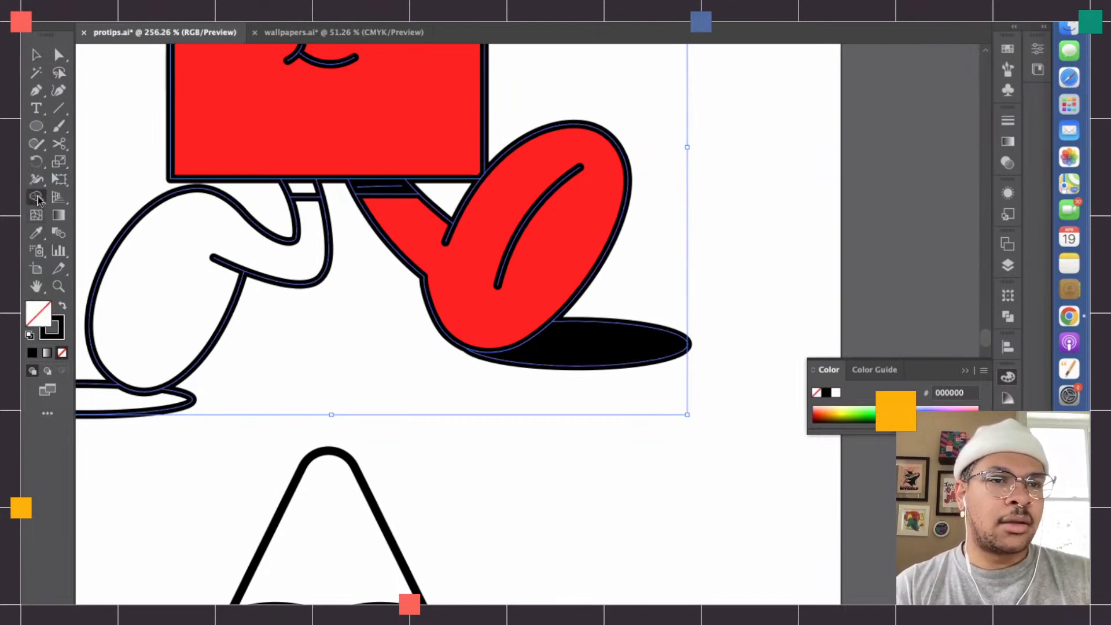
drag(41, 198, 45, 200)
drag(143, 200, 143, 201)
click(529, 272)
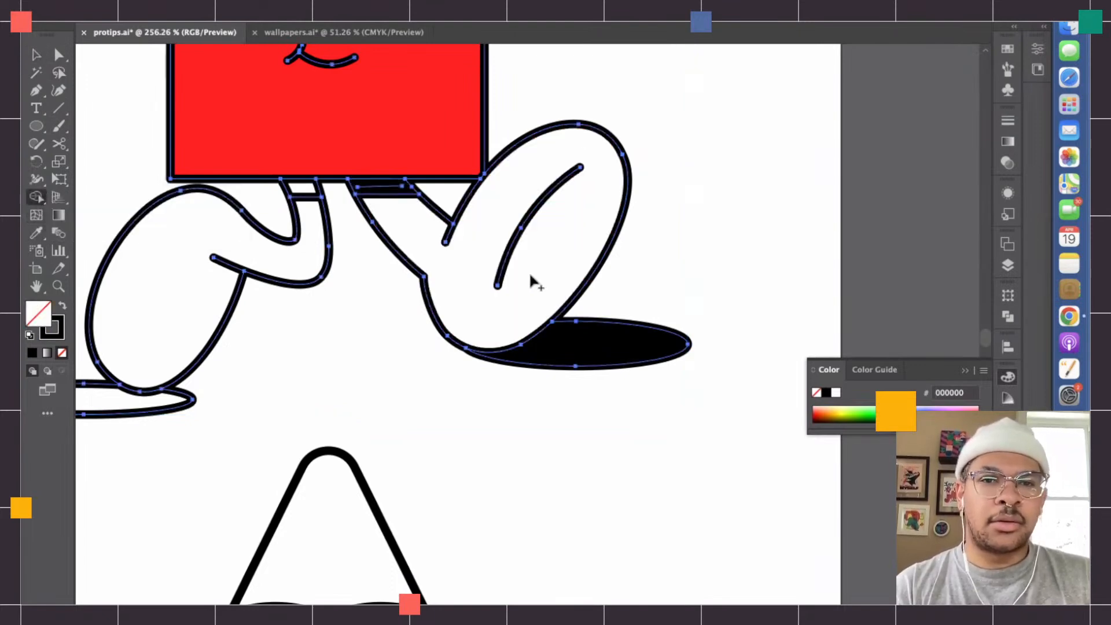
click(614, 354)
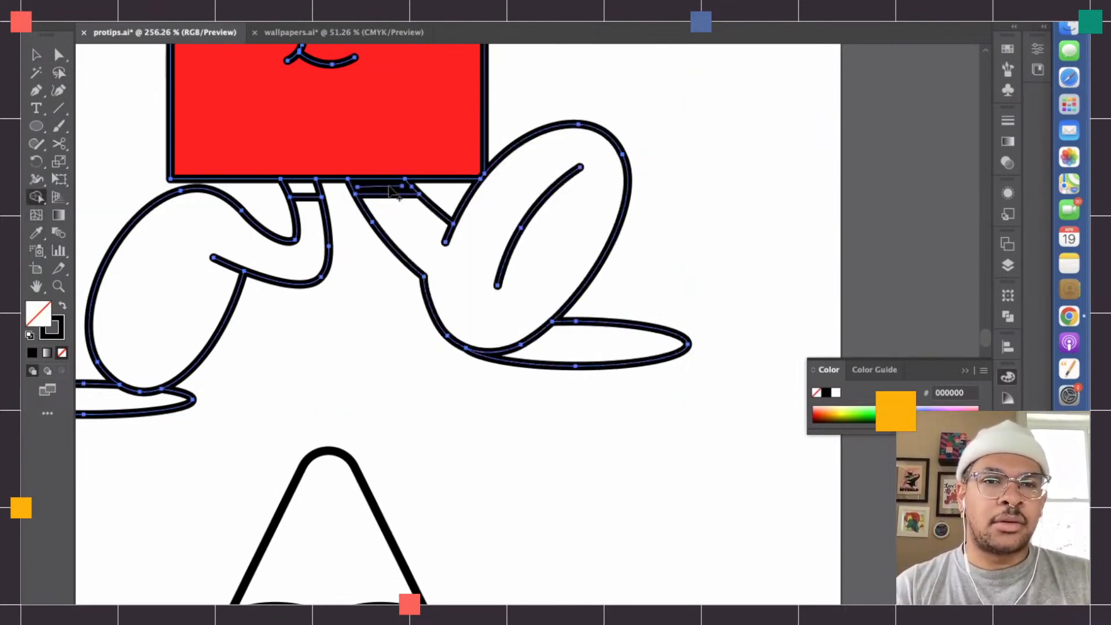
scroll(379, 133, up, 5)
click(422, 168)
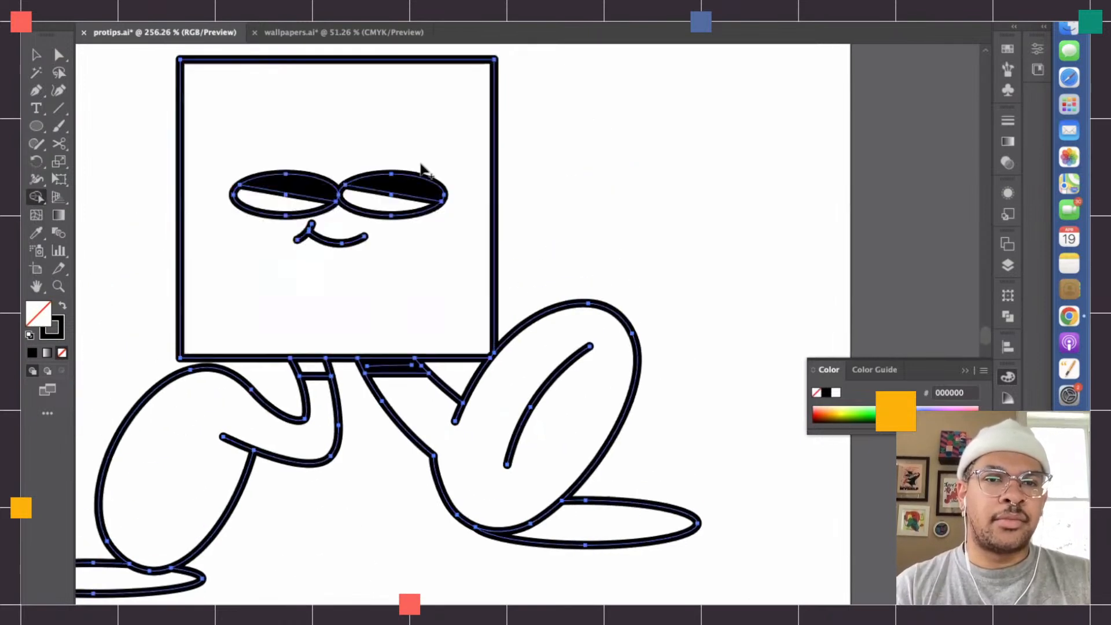
- Deselect the square character and delete the brushed stroke filling its right ankle band
click(58, 54)
click(389, 544)
click(389, 365)
key(Delete)
- Select the paths around the right ankle band and inspect up close where the band line's end meets the leg outline
drag(361, 332, 474, 425)
scroll(387, 361, up, 3)
scroll(386, 361, up, 5)
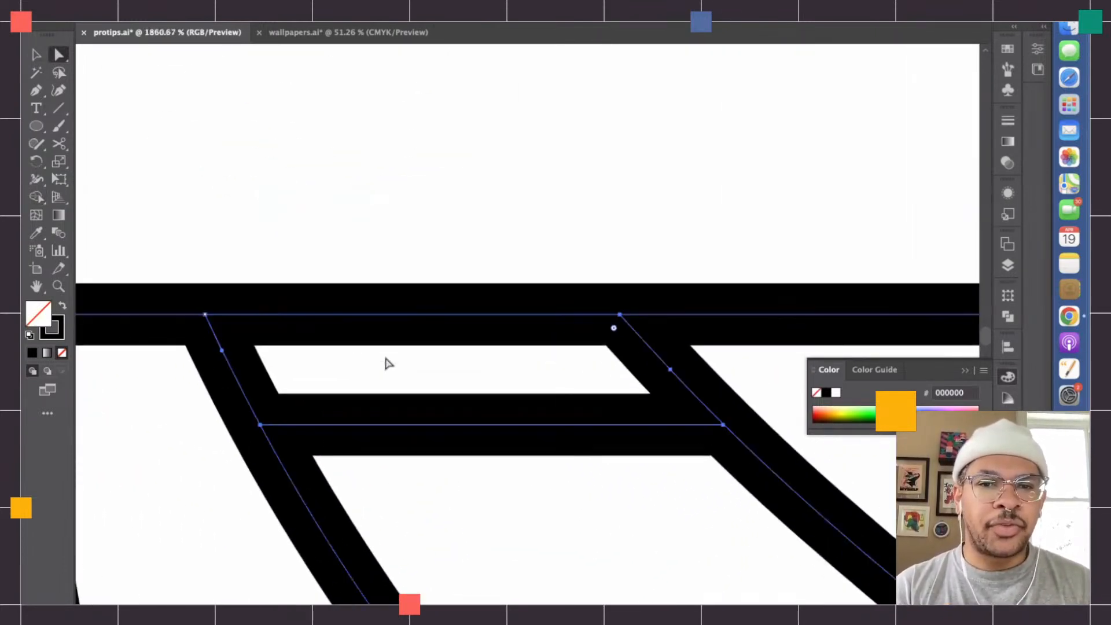
scroll(556, 428, up, 4)
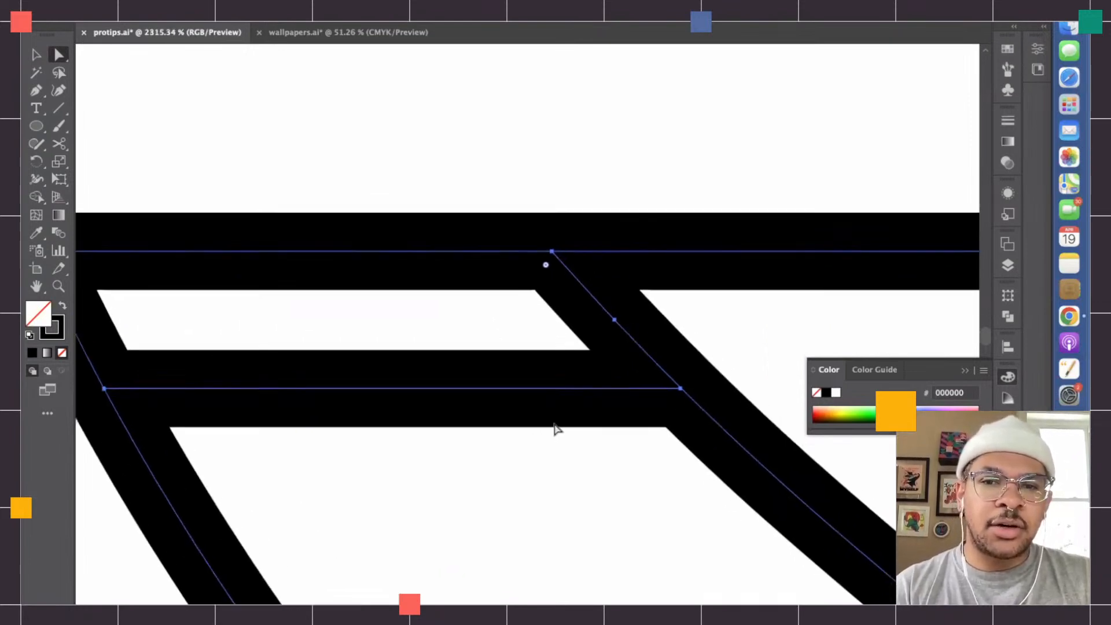
scroll(555, 429, up, 5)
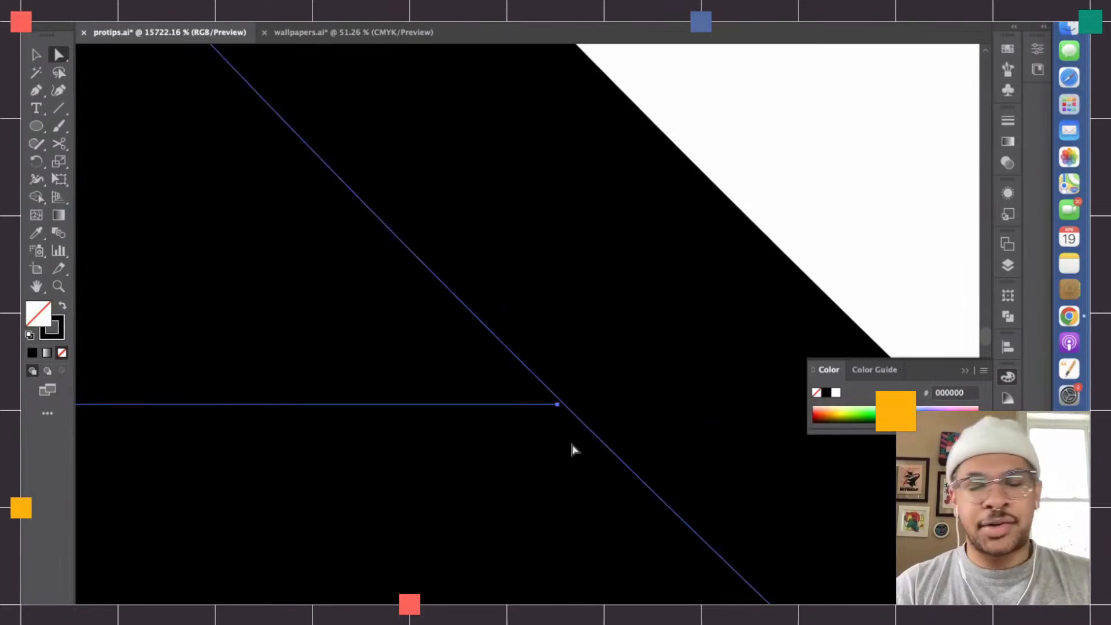
scroll(573, 448, down, 15)
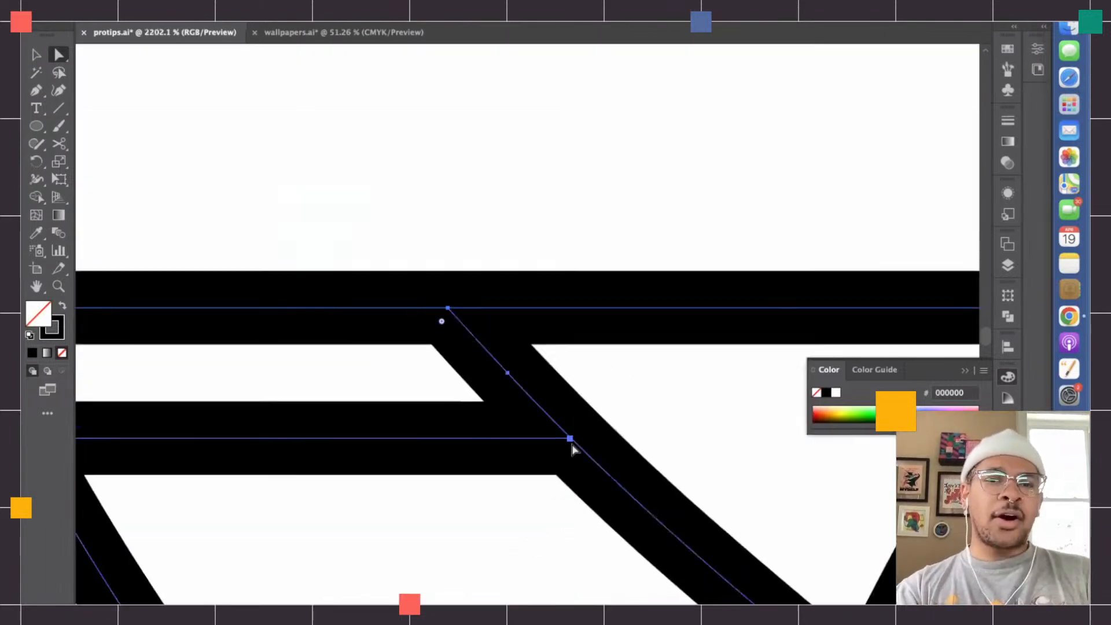
scroll(573, 448, right, 3)
scroll(573, 448, down, 1)
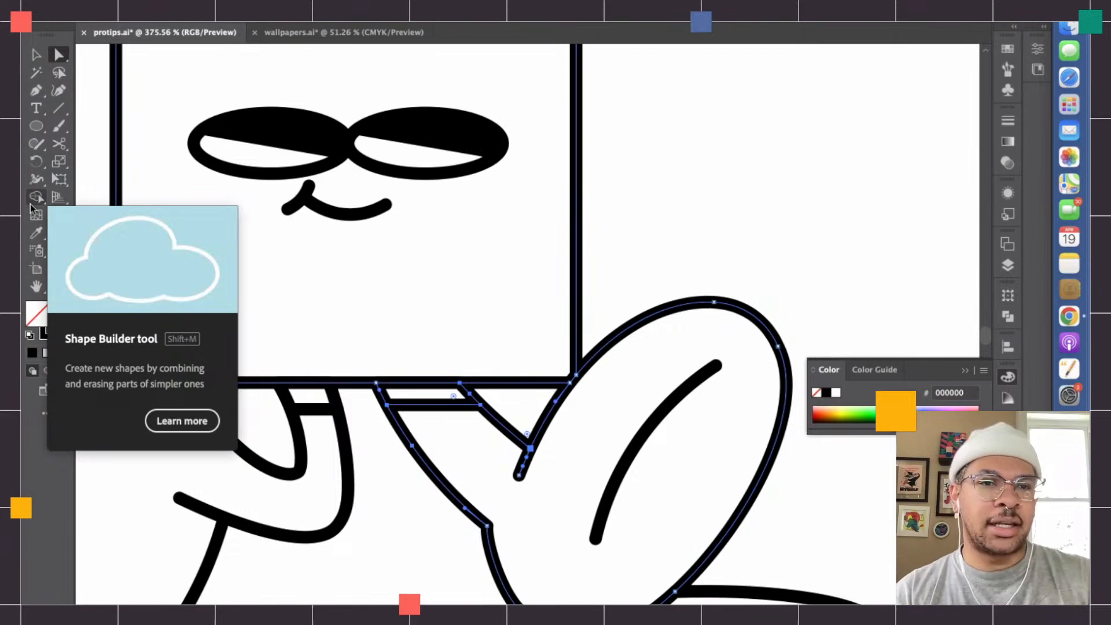
click(482, 450)
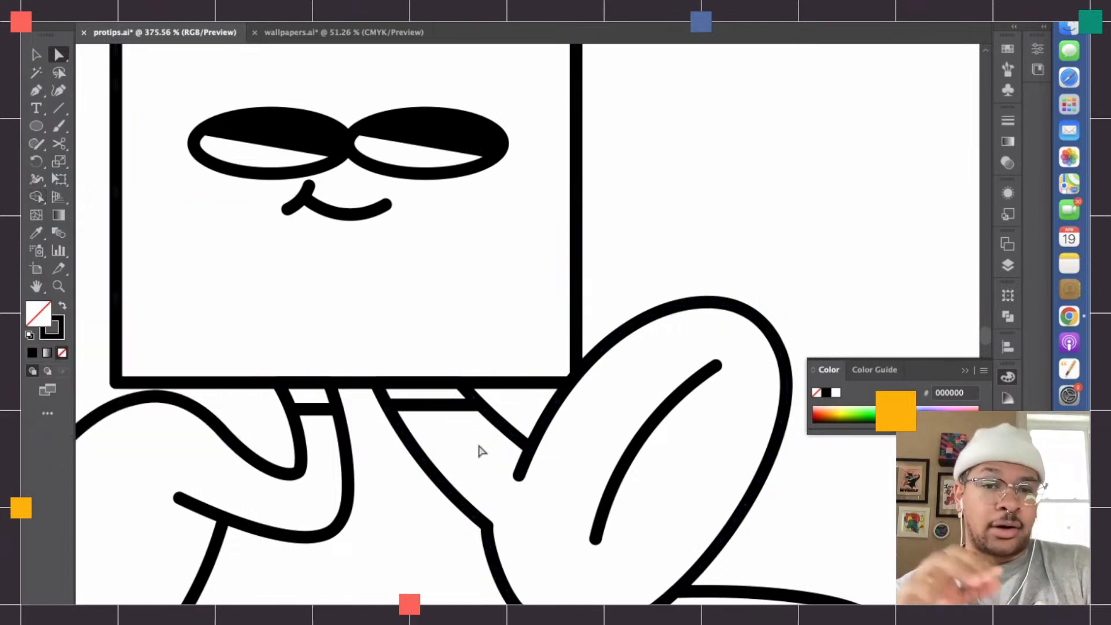
scroll(481, 448, up, 10)
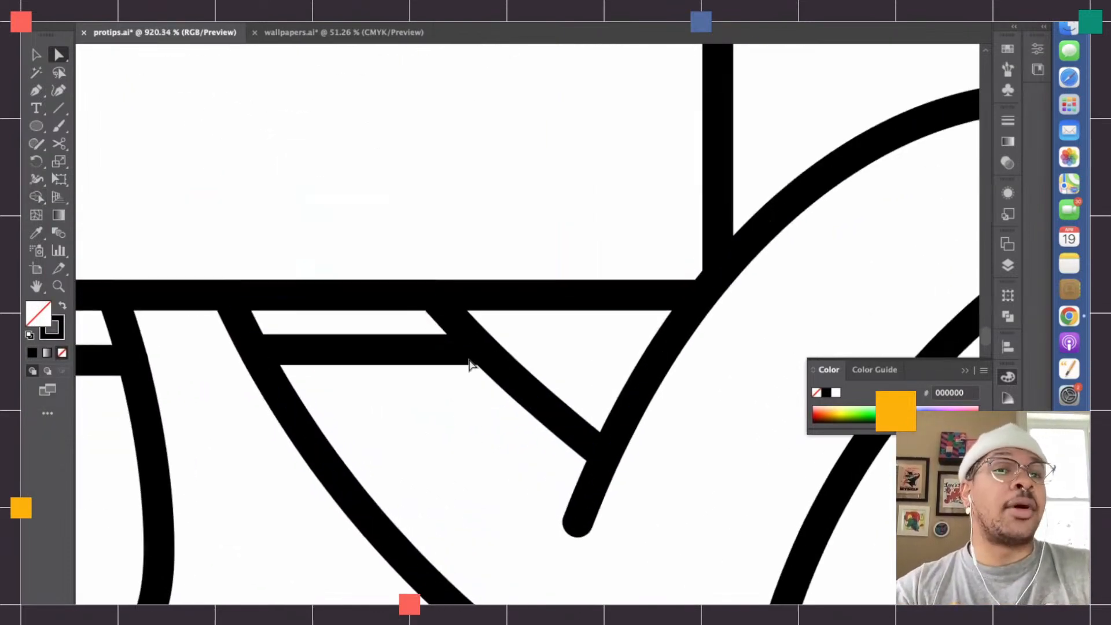
scroll(471, 356, up, 5)
scroll(470, 363, up, 3)
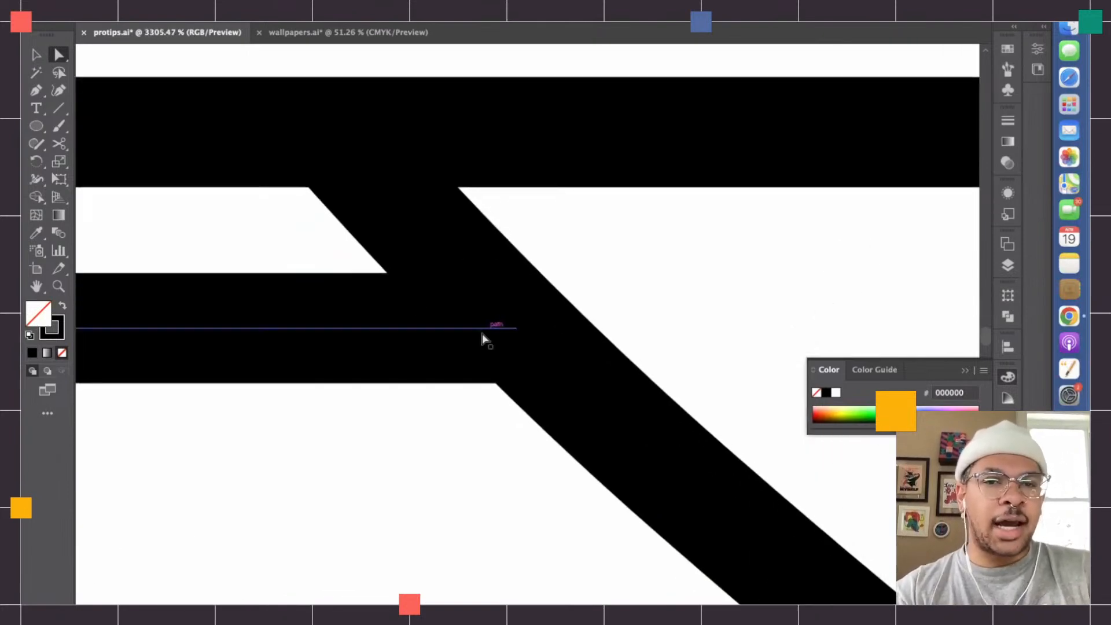
scroll(493, 332, up, 4)
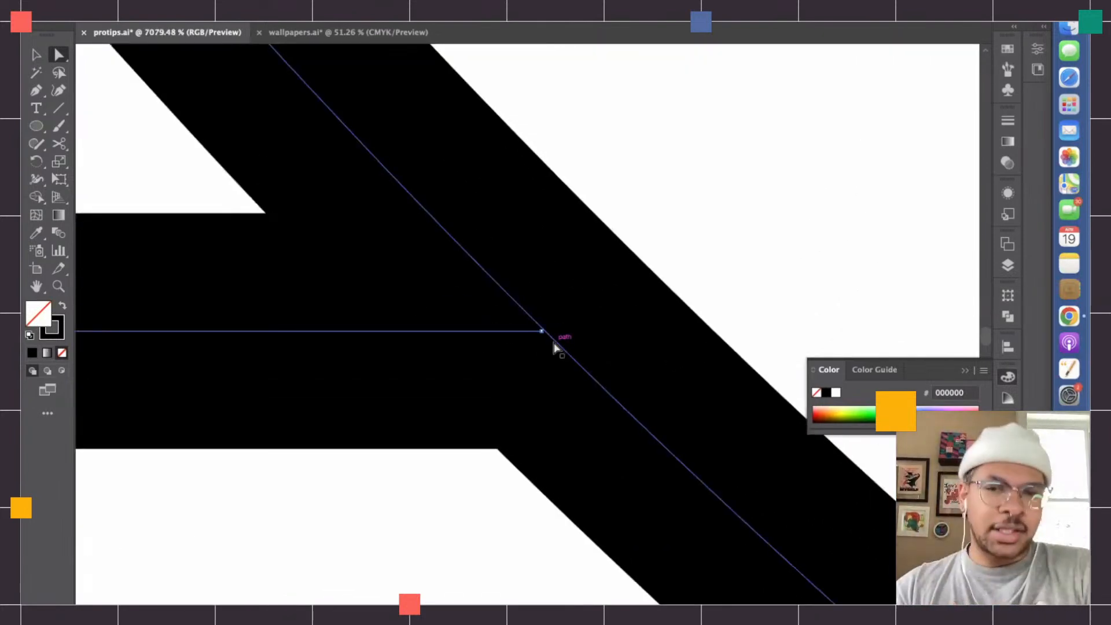
scroll(554, 347, down, 8)
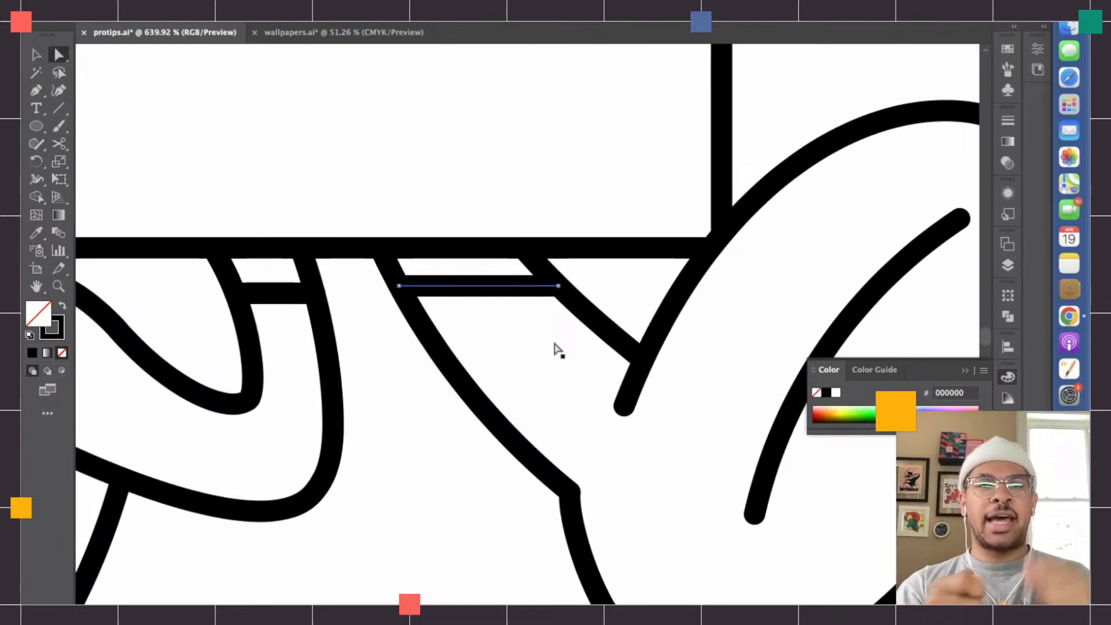
- Select the whole triangle character below the square one
scroll(554, 347, down, 4)
scroll(556, 347, down, 5)
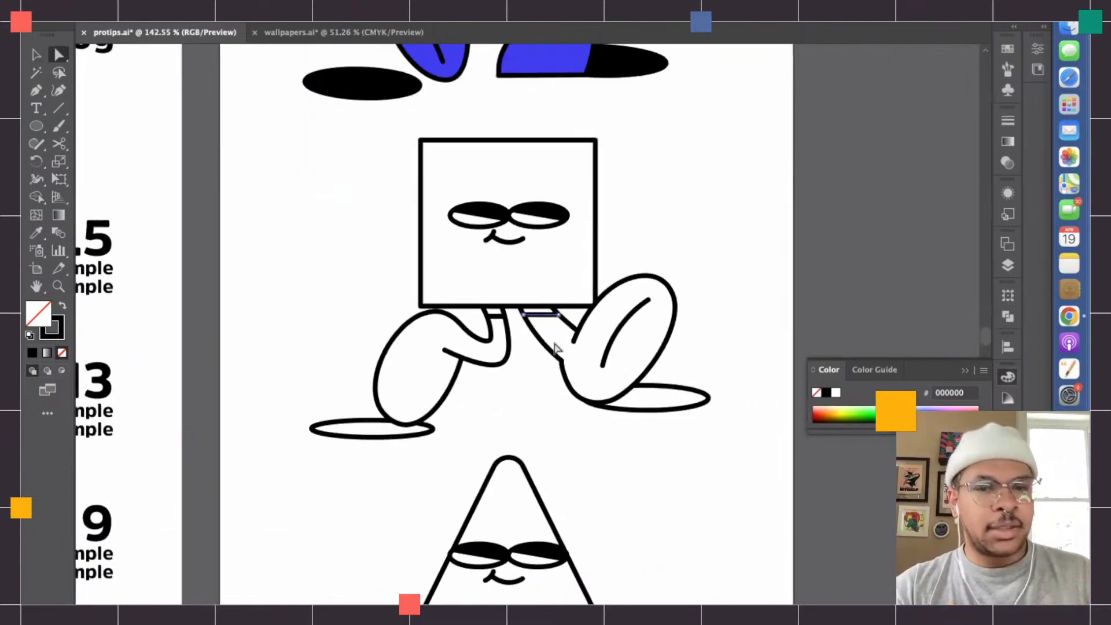
key(v)
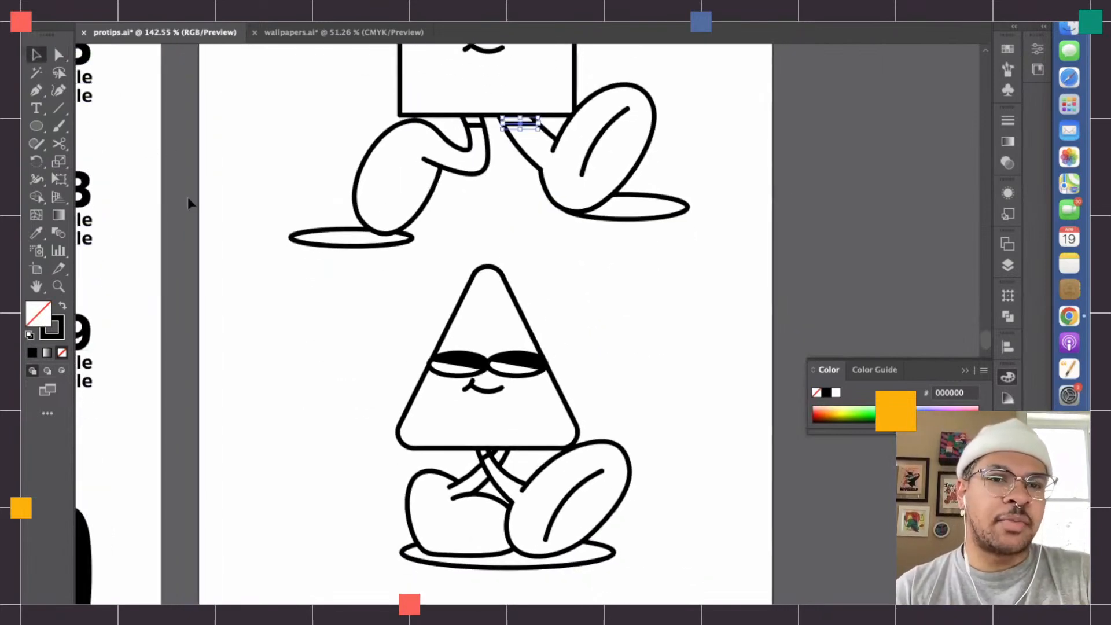
click(501, 473)
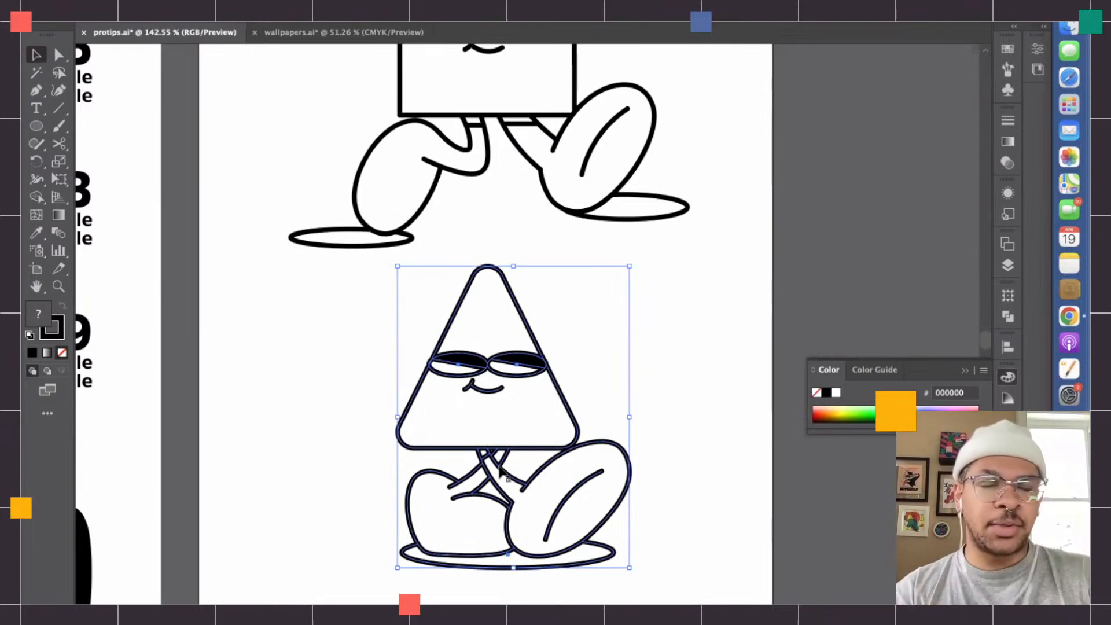
- Examine the stroke ends and corners on the circle character's right foot and compare them with the square character's line art
scroll(501, 473, up, 10)
scroll(535, 391, down, 6)
scroll(533, 389, up, 7)
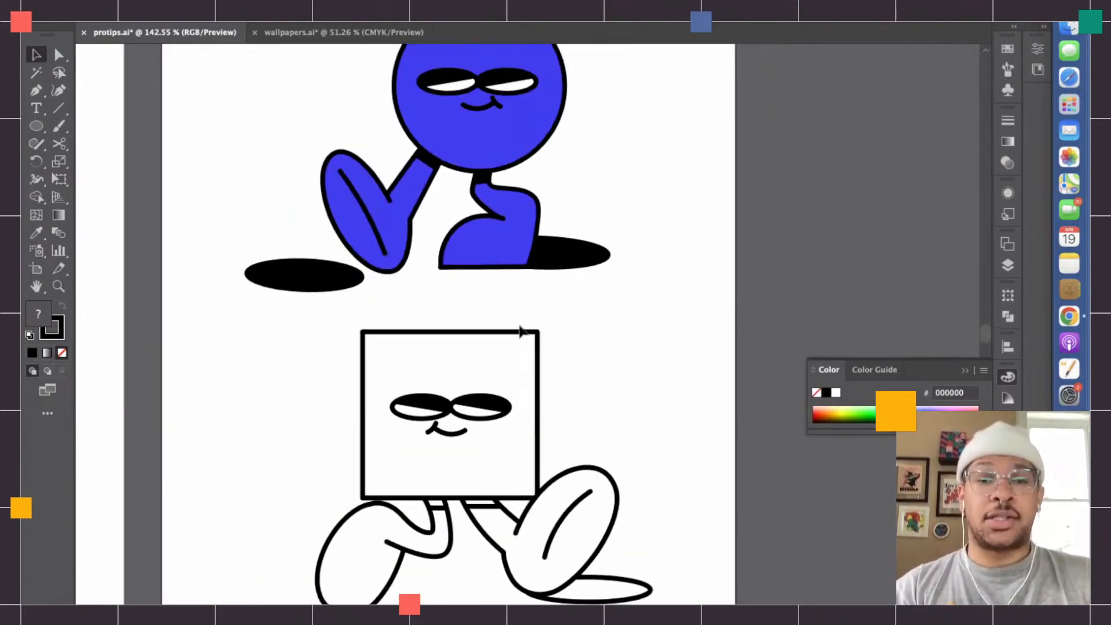
scroll(488, 280, up, 5)
scroll(488, 280, up, 4)
scroll(488, 280, up, 7)
scroll(488, 280, down, 4)
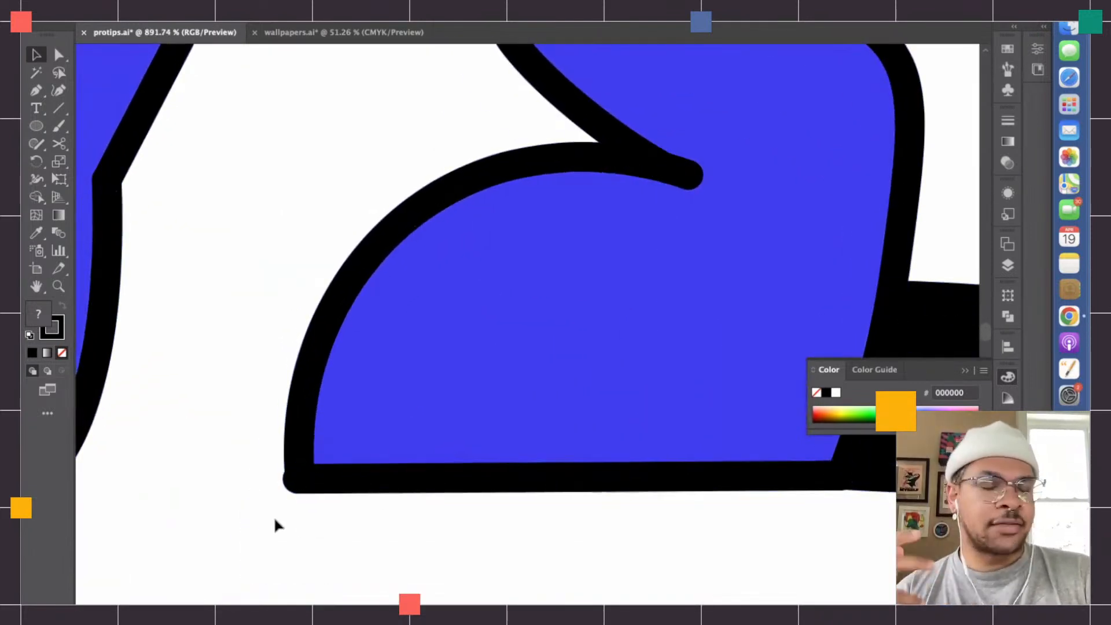
scroll(273, 515, down, 10)
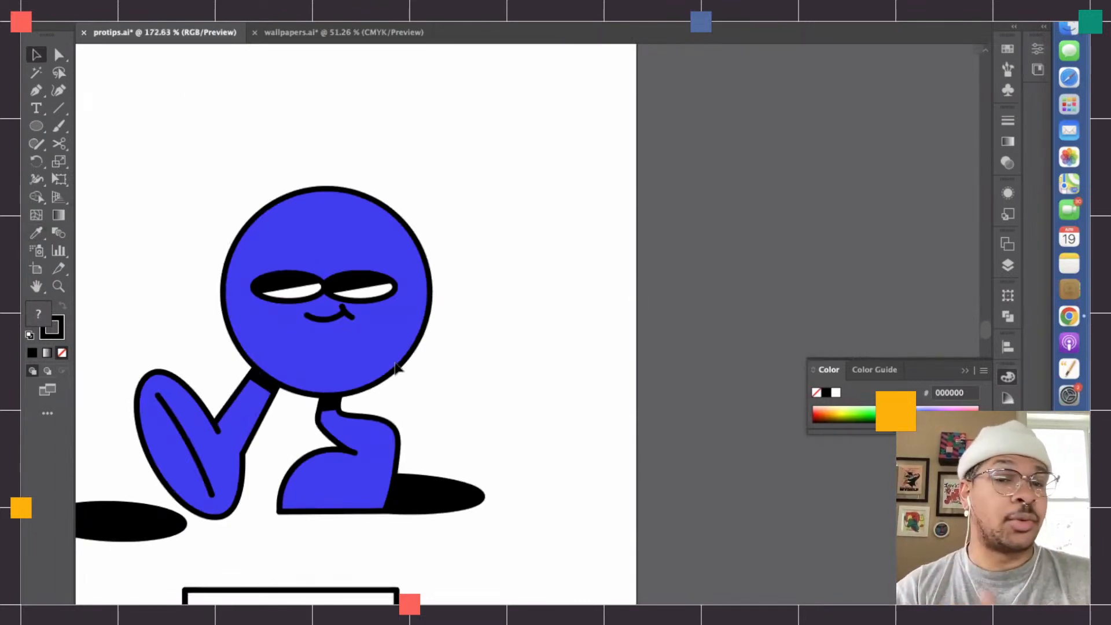
scroll(416, 366, down, 12)
scroll(416, 366, left, 3)
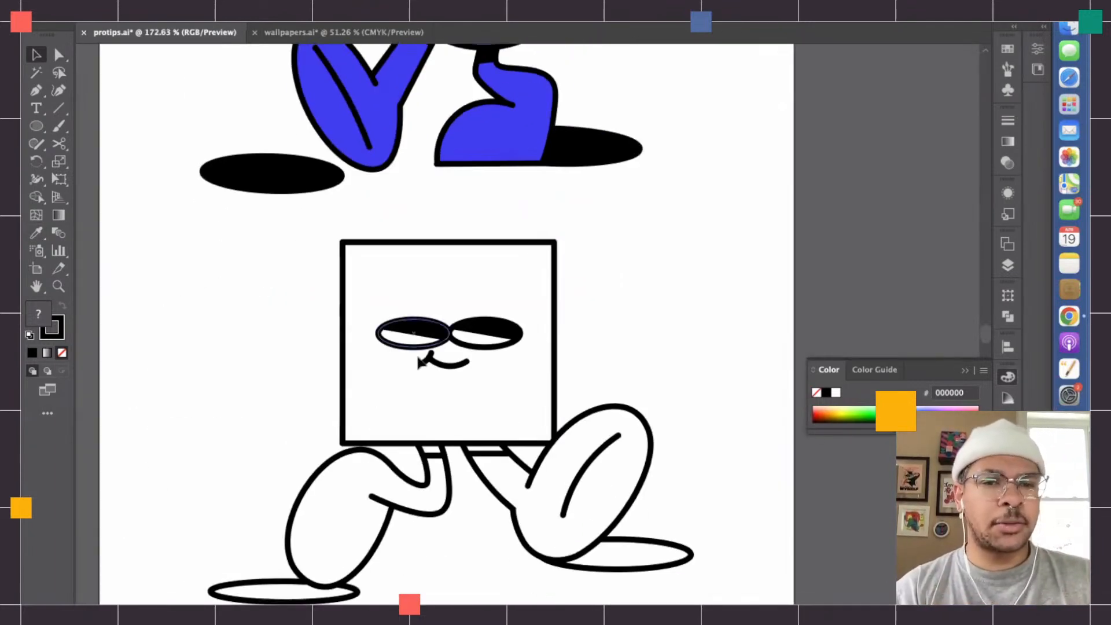
- Inspect up close where the triangle character's leg, ankle band and foot paths meet each other and the body outline
scroll(485, 480, up, 10)
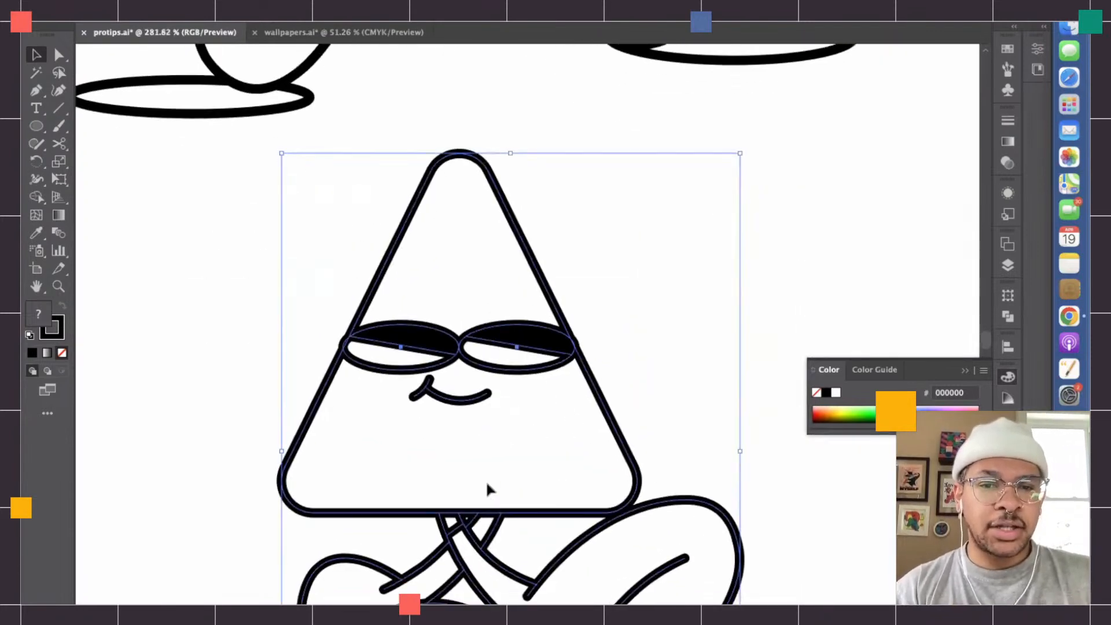
scroll(466, 489, up, 5)
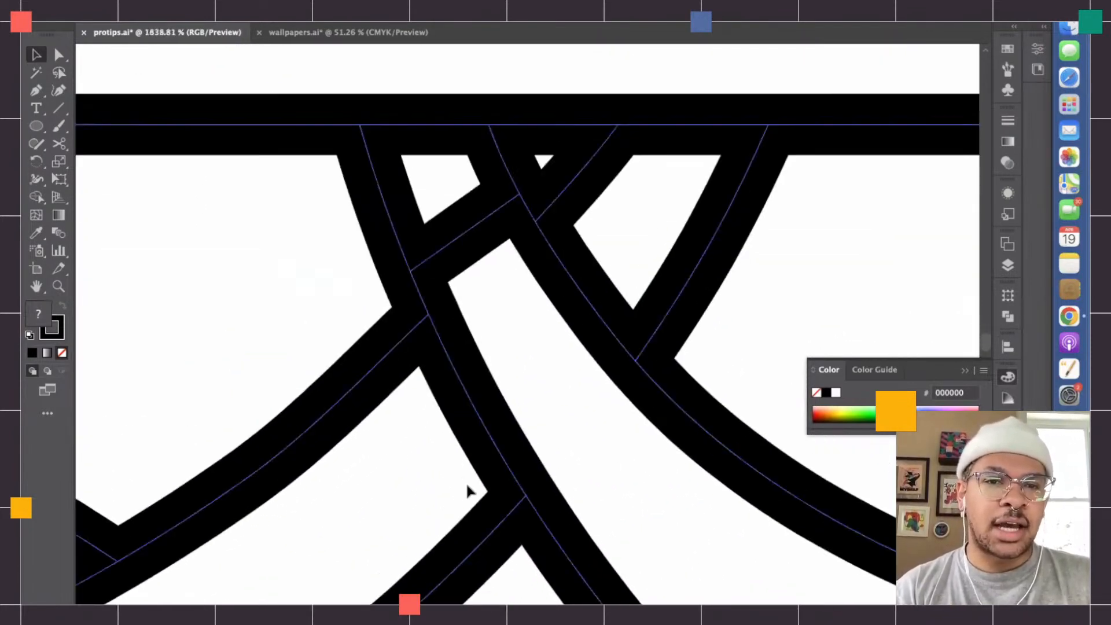
scroll(387, 250, up, 5)
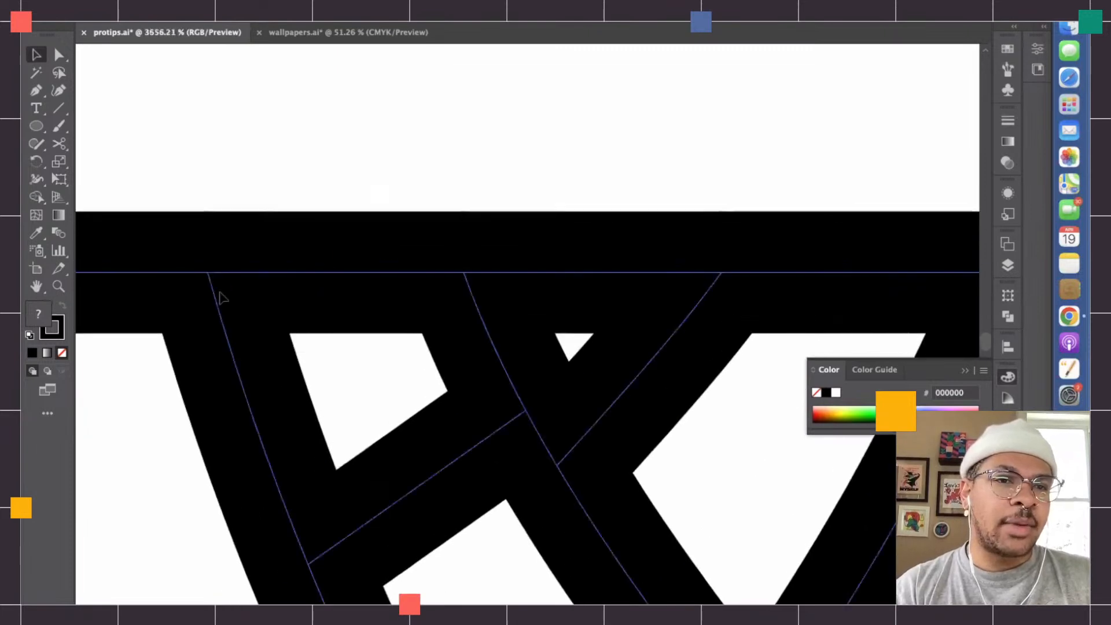
scroll(483, 278, right, 5)
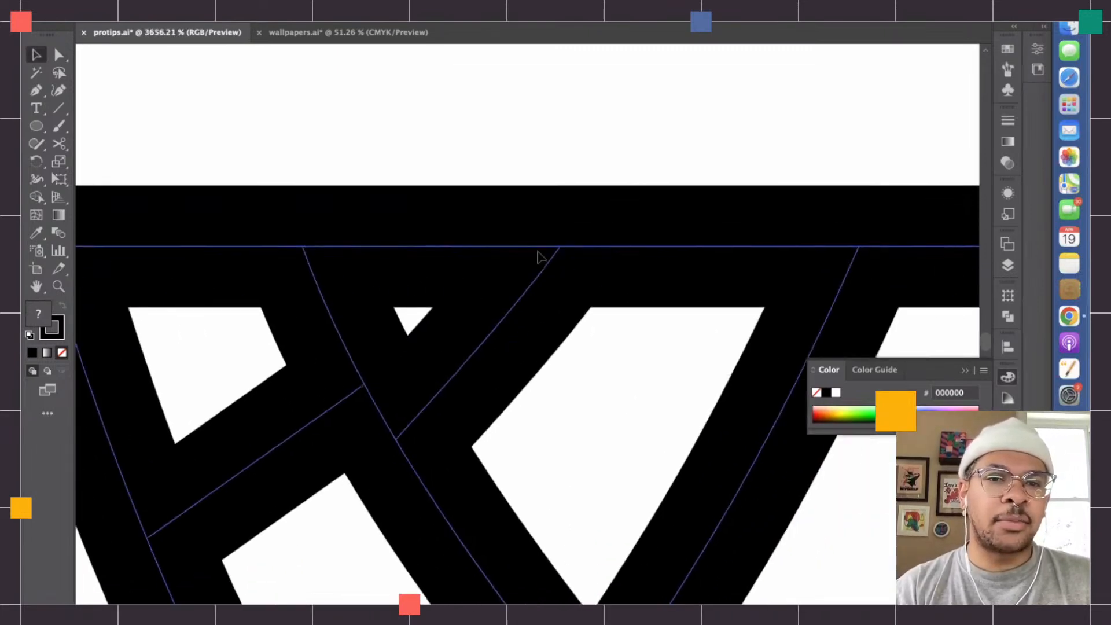
scroll(665, 347, down, 5)
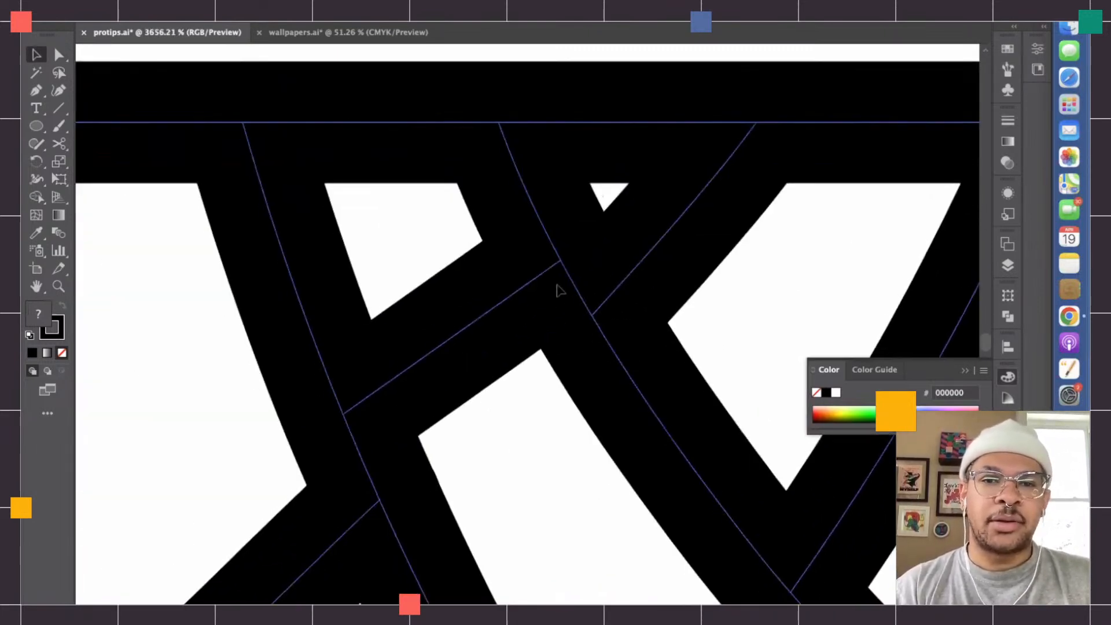
scroll(622, 325, down, 5)
scroll(428, 305, down, 3)
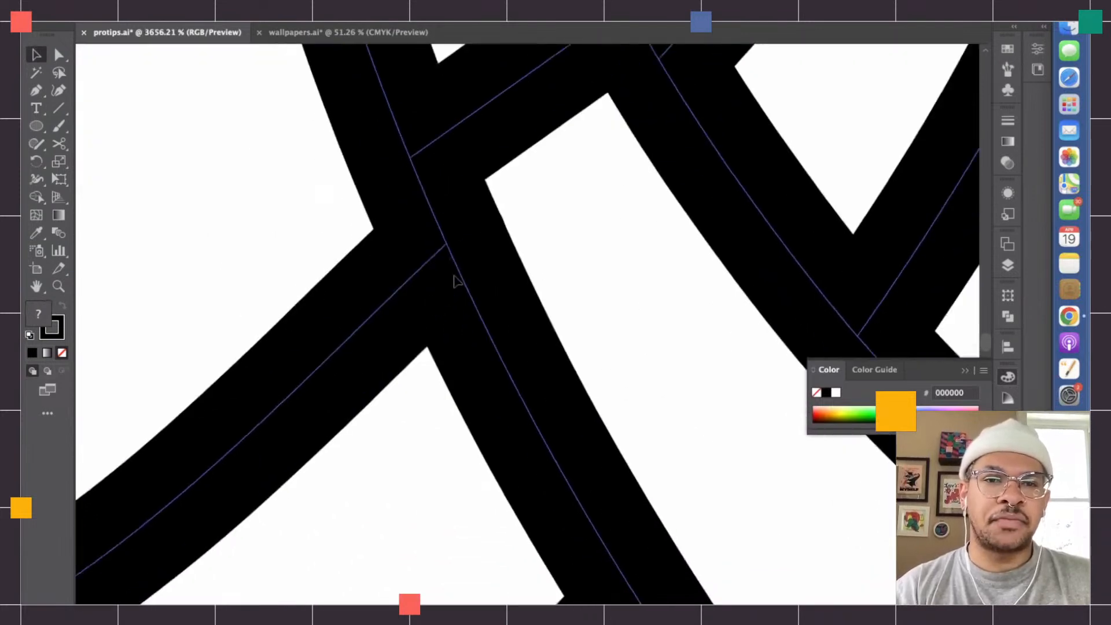
scroll(453, 280, up, 5)
scroll(491, 310, down, 3)
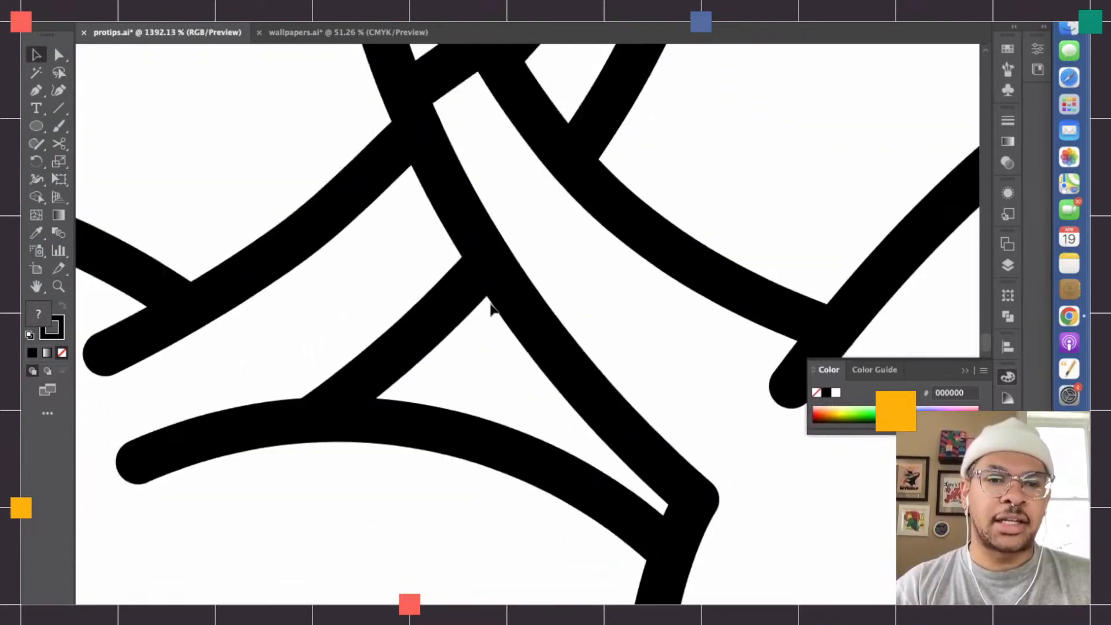
scroll(476, 360, down, 10)
scroll(476, 360, right, 8)
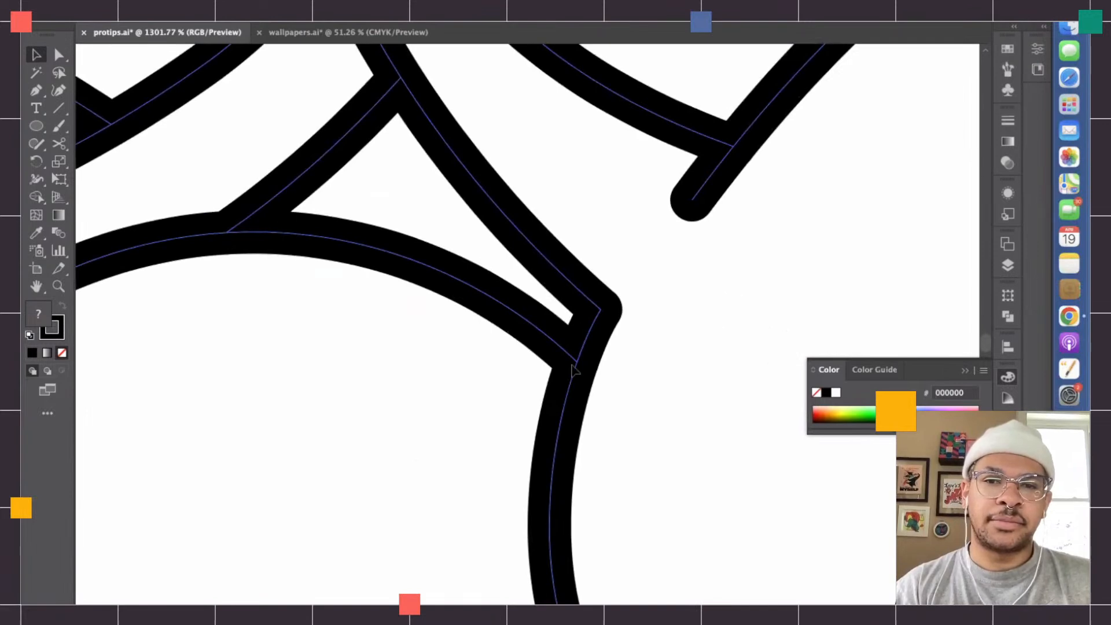
scroll(525, 300, right, 7)
scroll(525, 300, up, 4)
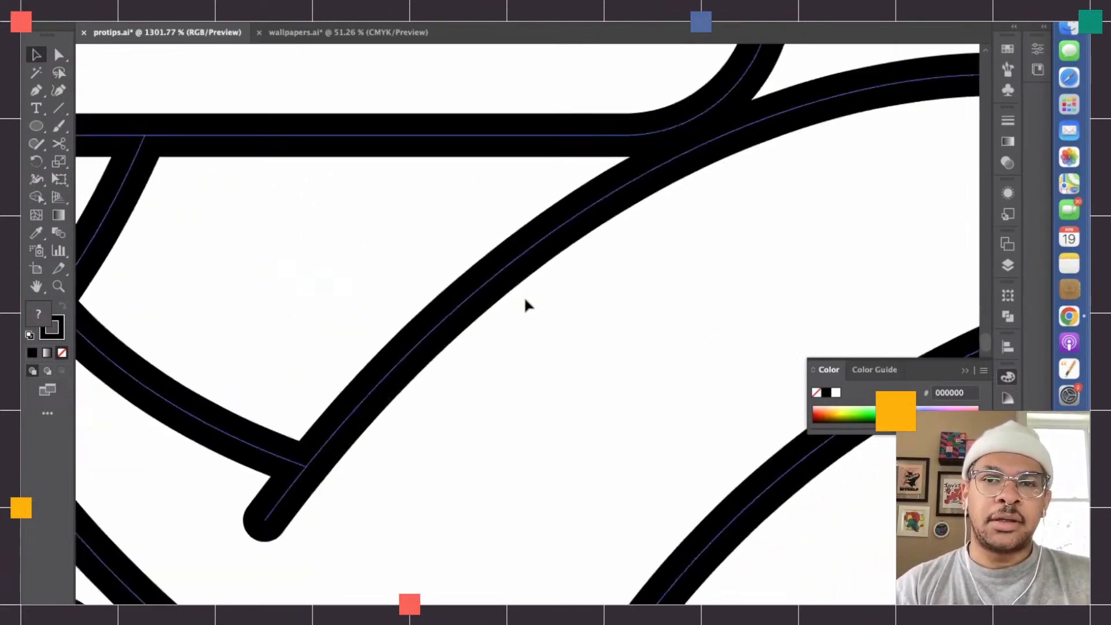
- Select the ground shadow path's end anchor where it meets the triangle character's left foot outline
scroll(525, 299, down, 2)
scroll(525, 304, down, 4)
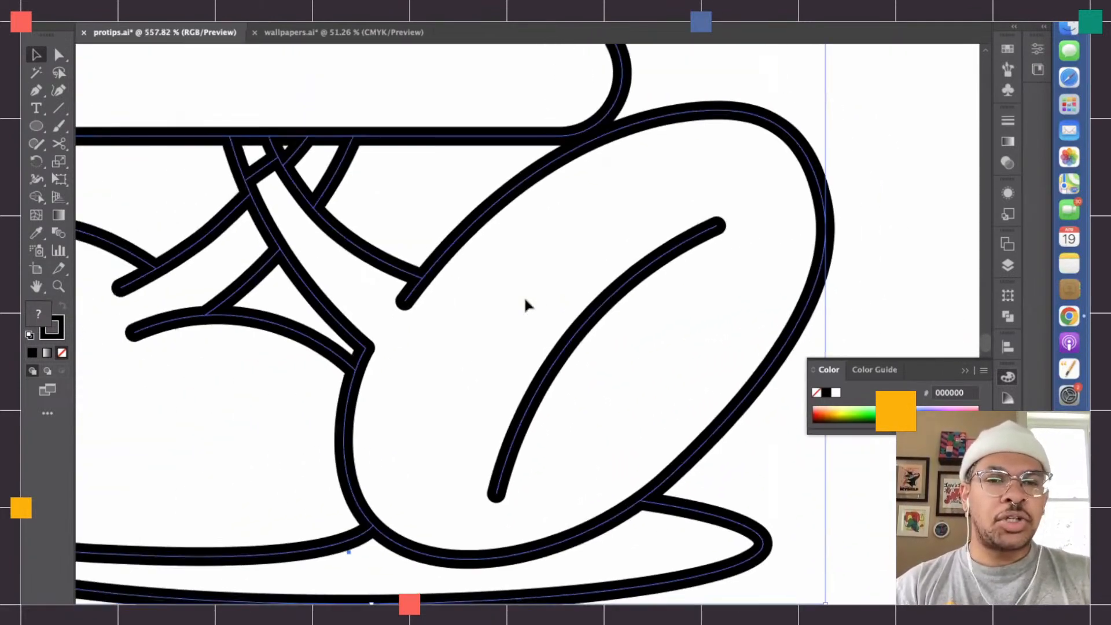
scroll(453, 407, down, 3)
scroll(313, 477, up, 6)
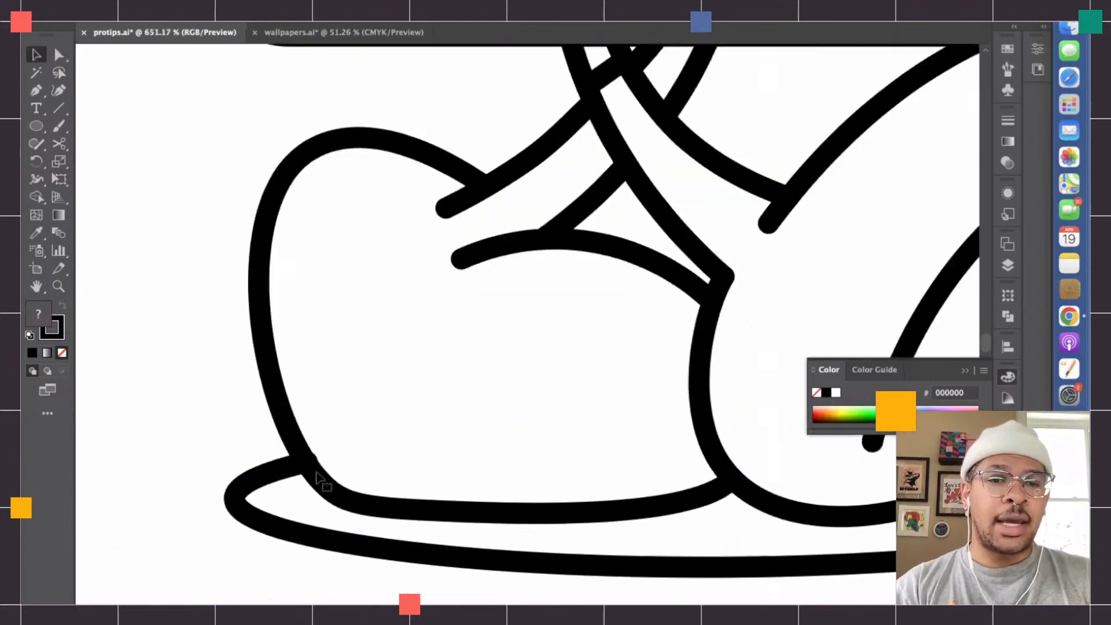
scroll(307, 461, up, 3)
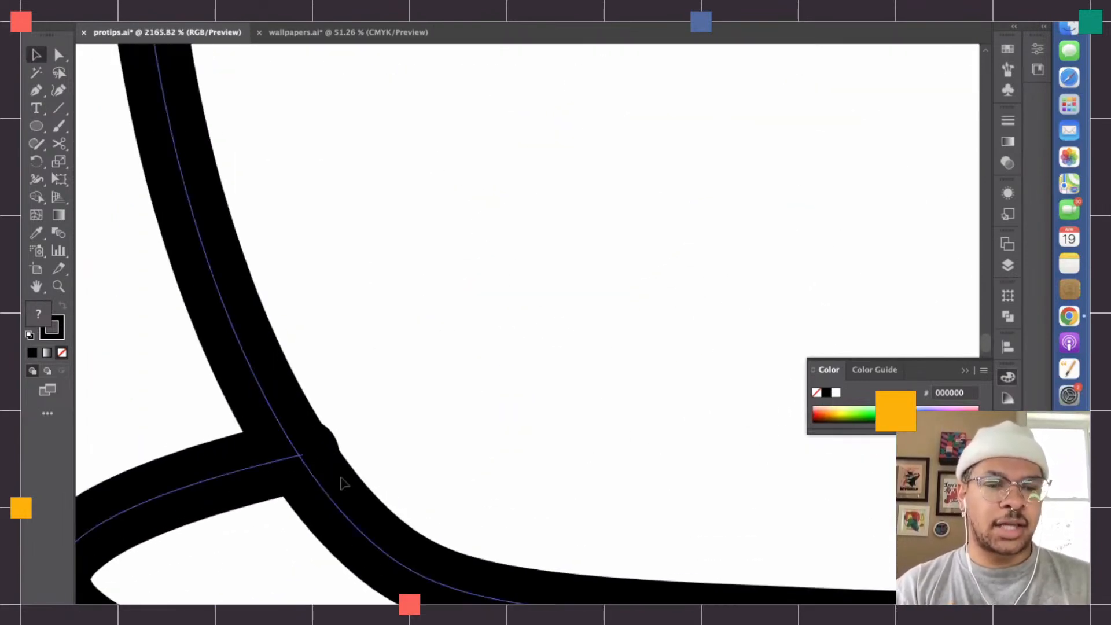
key(a)
scroll(304, 454, up, 4)
click(307, 449)
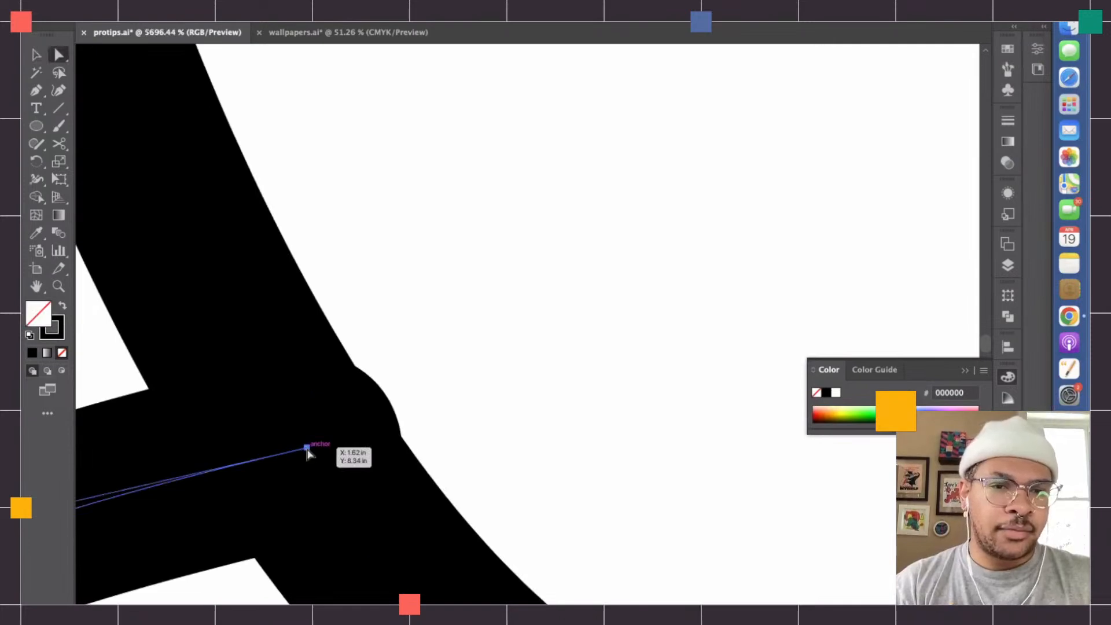
- Examine how the ground shadow's stroke end bulges past the left foot outline, and review the surrounding leg and foot junctions
scroll(581, 431, down, 2)
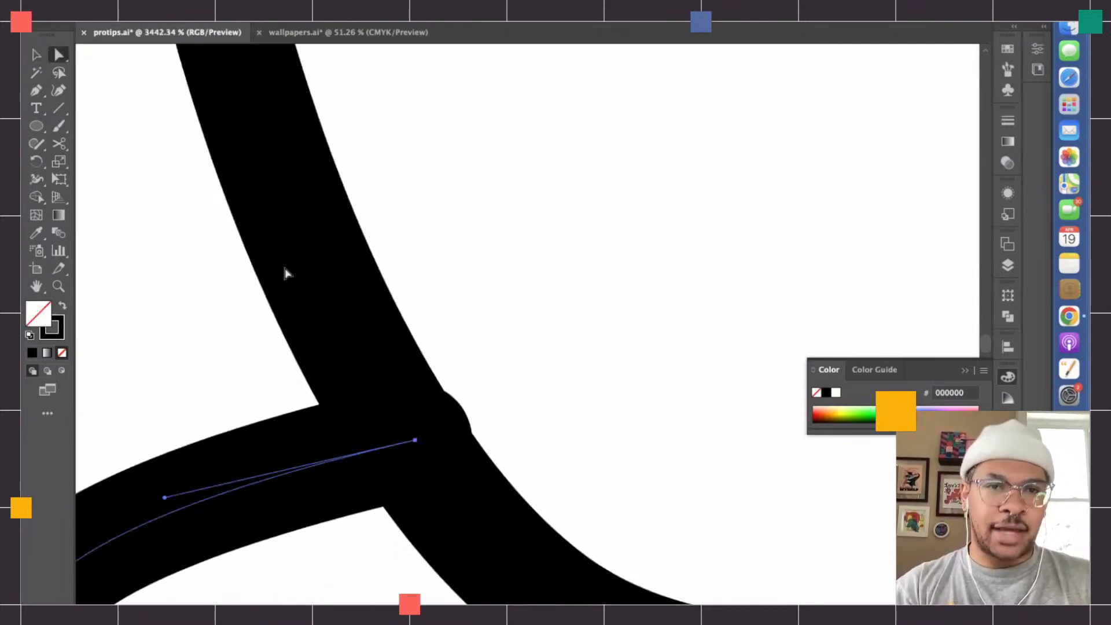
scroll(570, 413, down, 2)
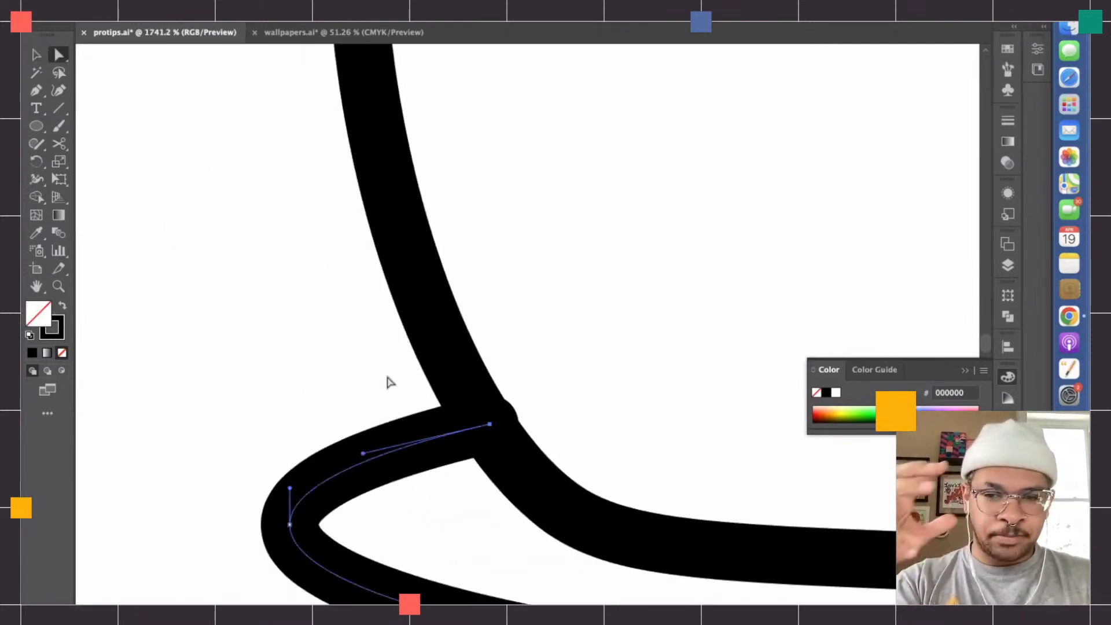
scroll(389, 382, down, 3)
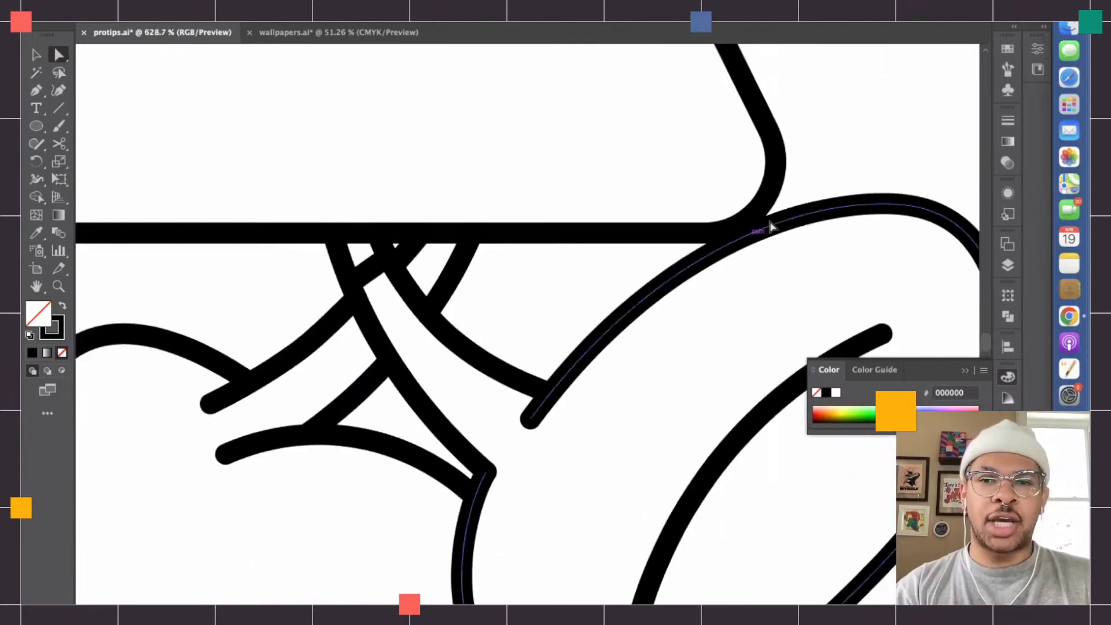
scroll(491, 431, down, 3)
scroll(491, 431, left, 5)
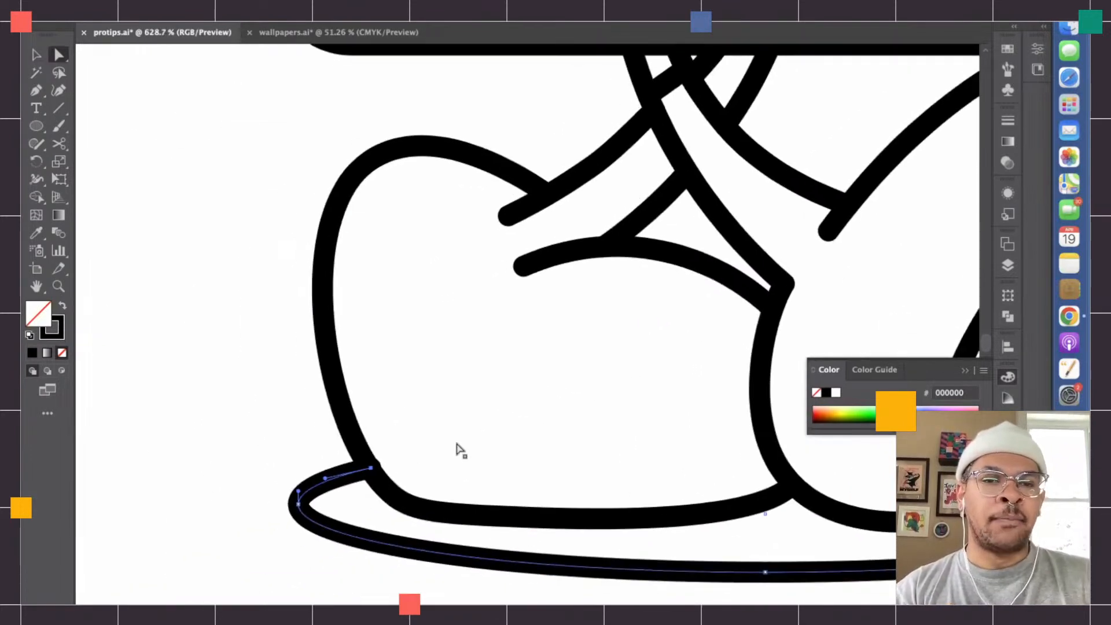
scroll(371, 463, down, 2)
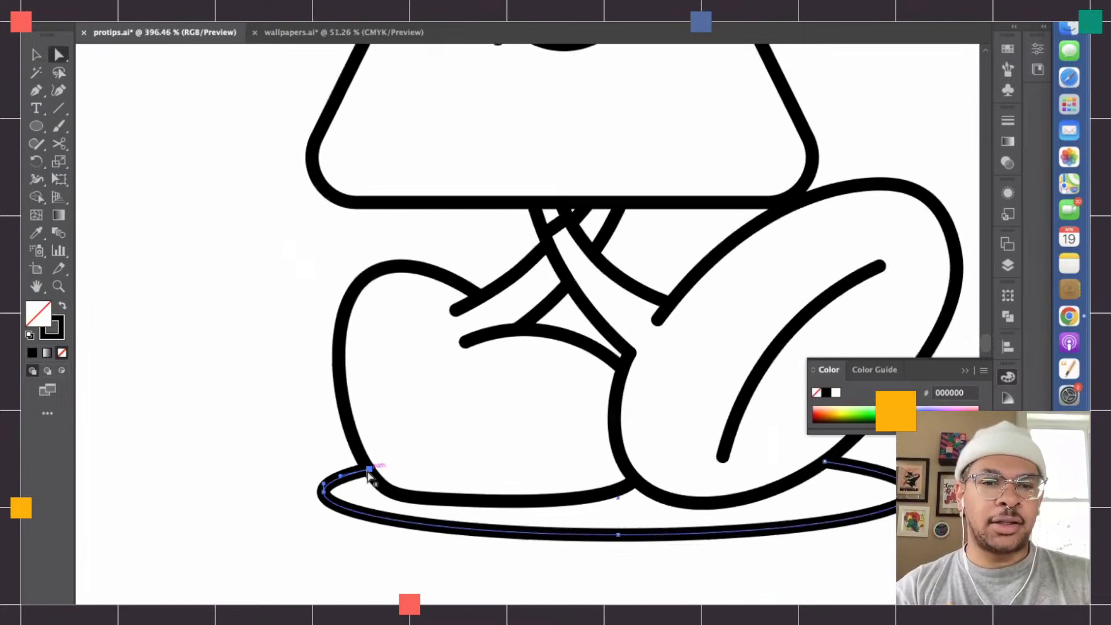
scroll(375, 470, up, 4)
scroll(315, 345, down, 2)
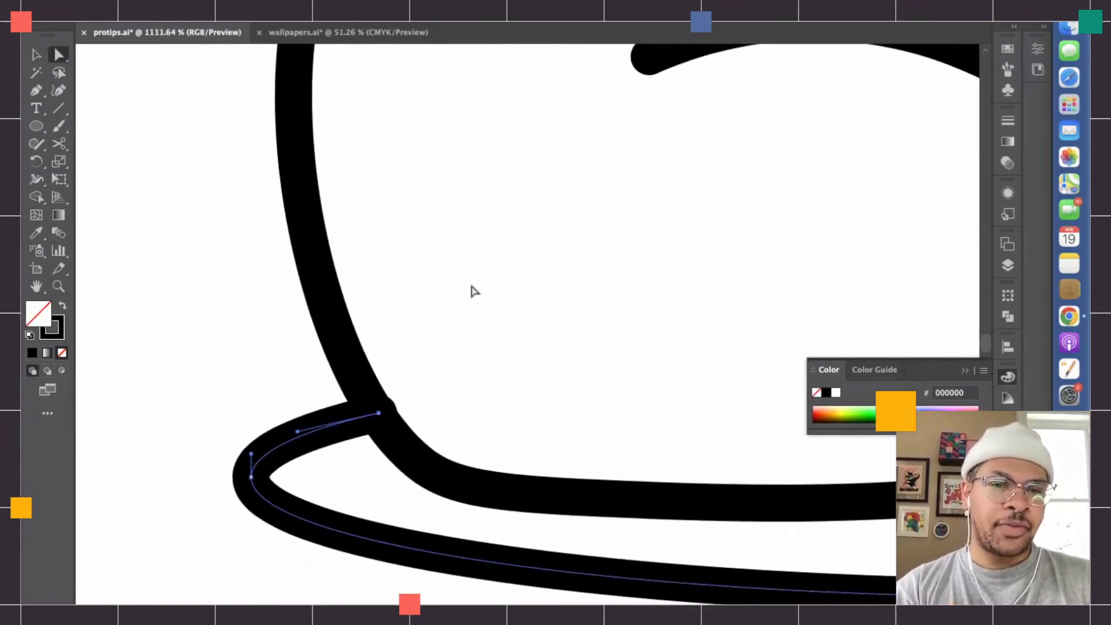
- Move the ground shadow's left end anchor back onto the left foot's outline path
scroll(399, 365, up, 6)
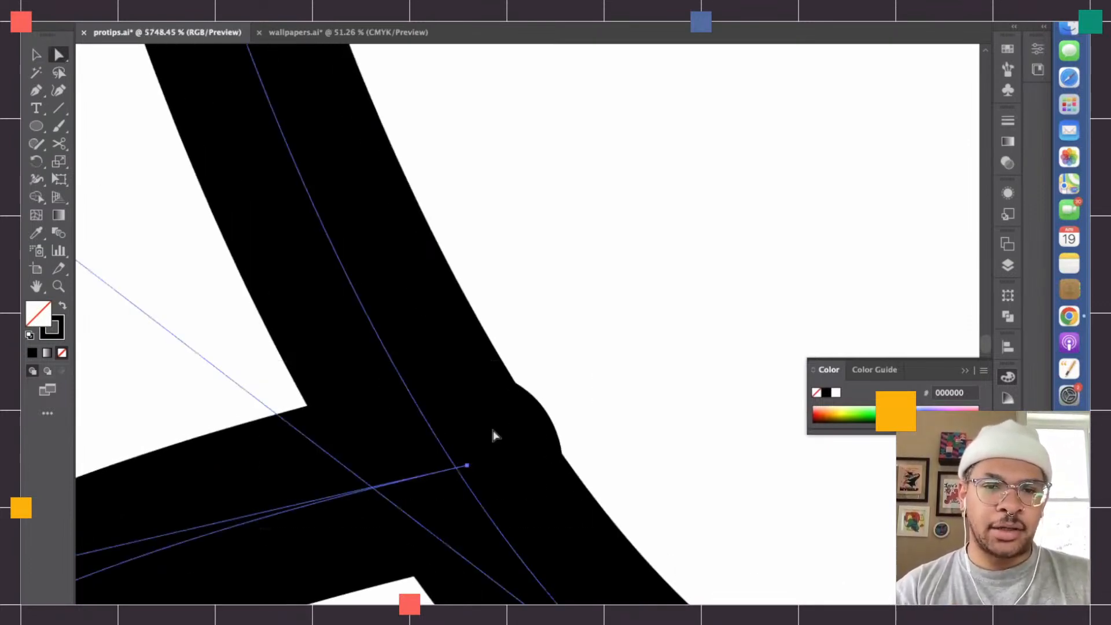
scroll(465, 461, up, 3)
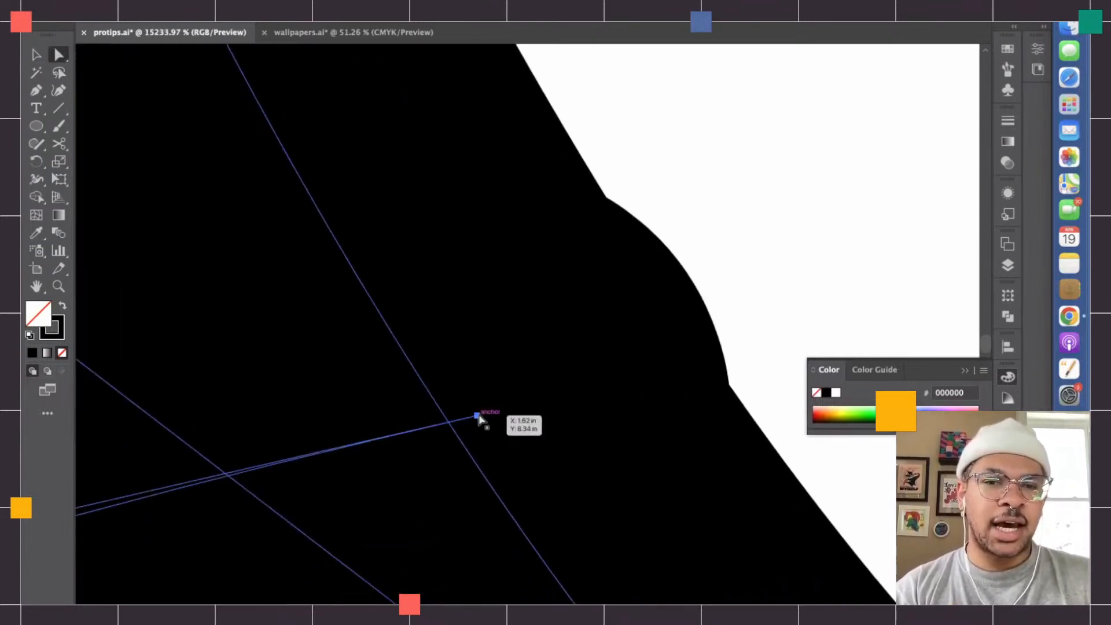
drag(478, 417, 317, 334)
drag(445, 410, 383, 342)
scroll(420, 406, up, 5)
scroll(383, 342, down, 6)
scroll(484, 285, down, 8)
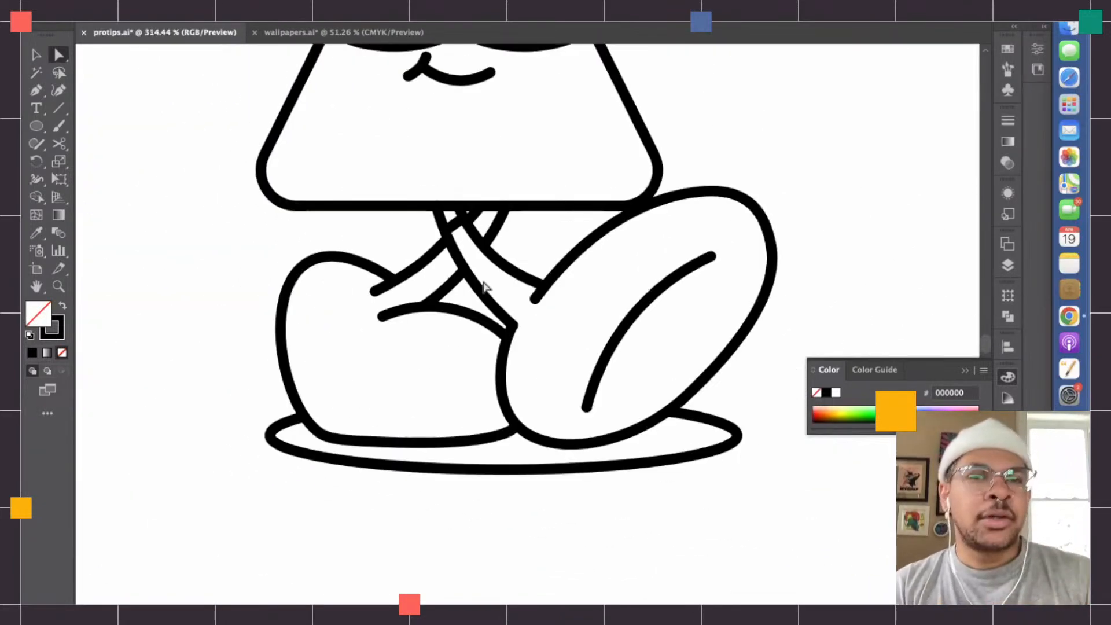
- Select the whole triangle character for the Shape Builder tool and set the fill colour to bright green (53BC35)
scroll(483, 285, down, 3)
key(v)
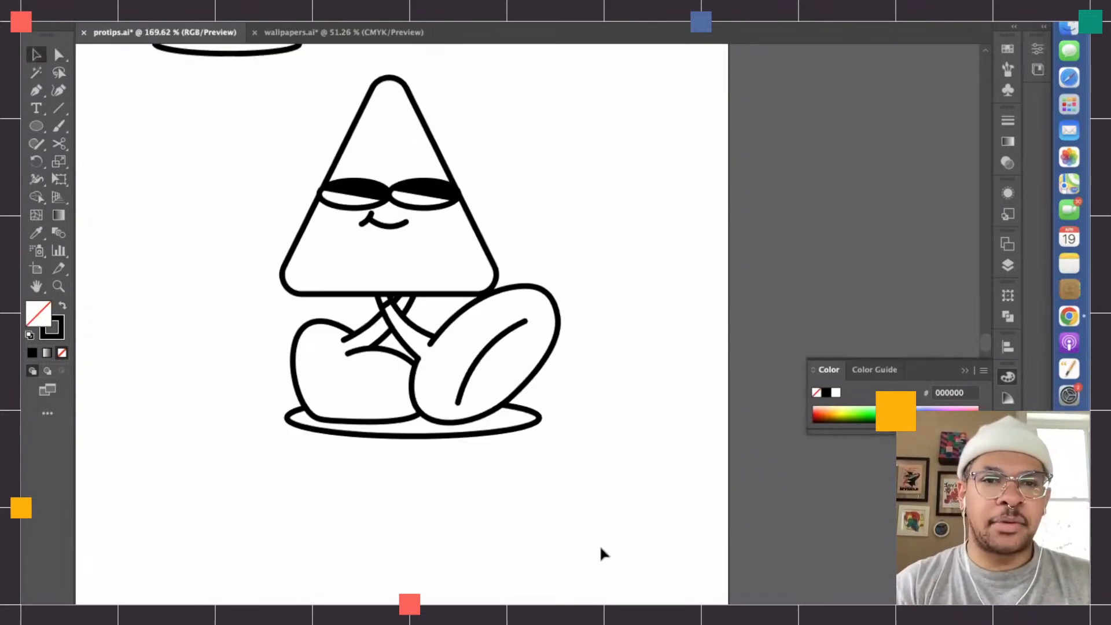
click(338, 241)
key(q)
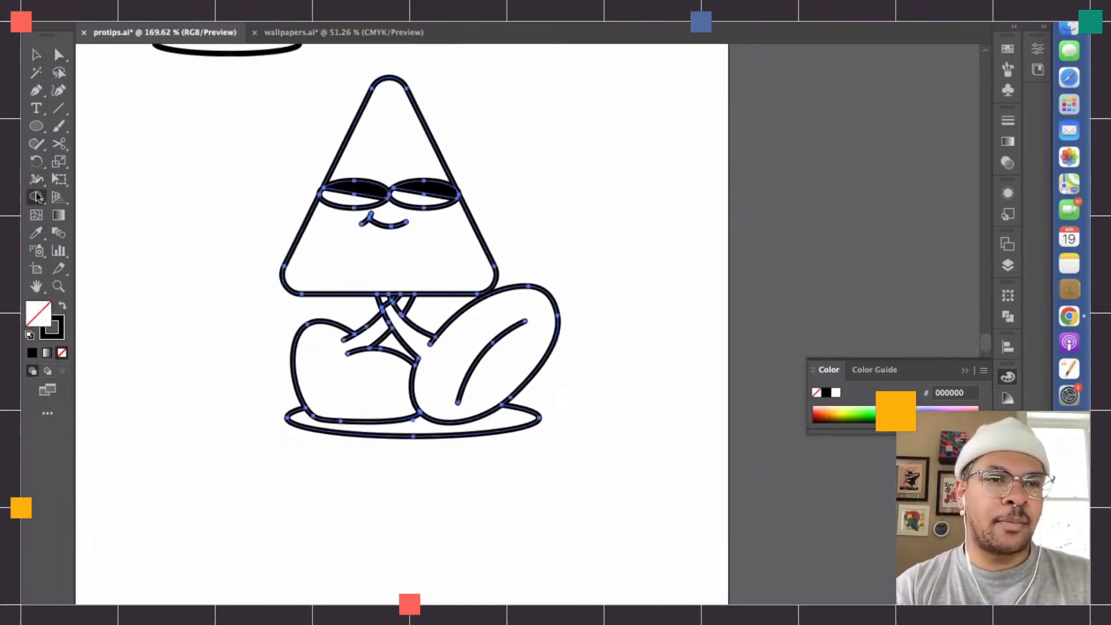
double_click(38, 319)
drag(556, 348, 557, 336)
click(494, 280)
mouse_move(495, 281)
mouse_down()
mouse_move(490, 292)
mouse_move(508, 241)
mouse_move(522, 255)
mouse_move(495, 247)
mouse_up()
drag(556, 342, 556, 348)
drag(501, 227, 475, 262)
key(Return)
- Fill the triangle character's legs, feet and body with green using the Shape Builder tool
scroll(475, 260, up, 5)
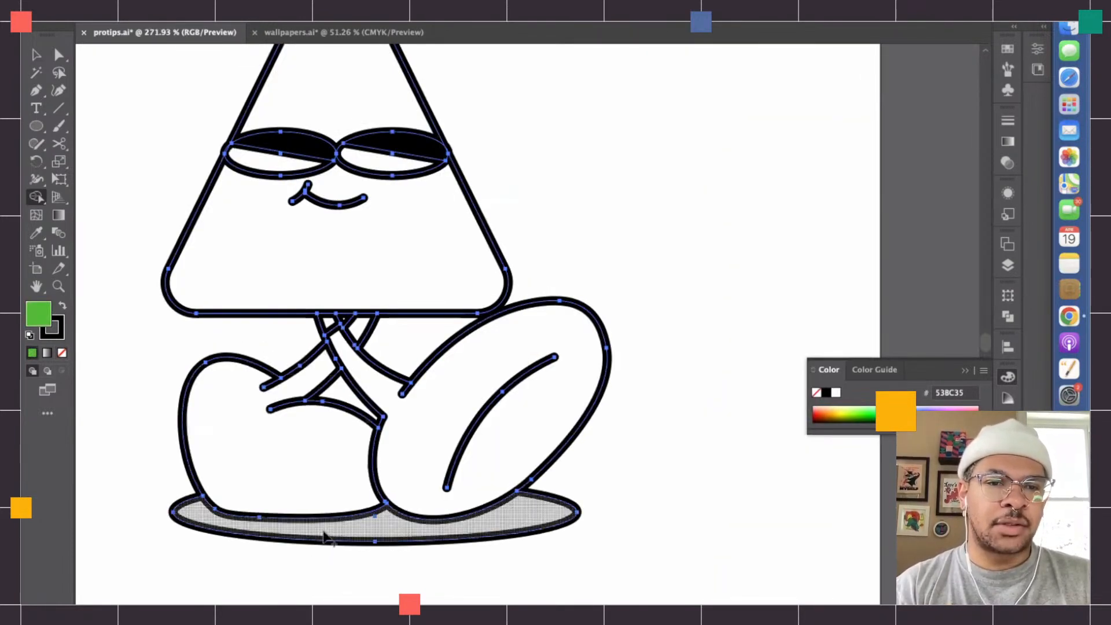
scroll(412, 440, down, 7)
click(412, 439)
click(361, 445)
click(376, 356)
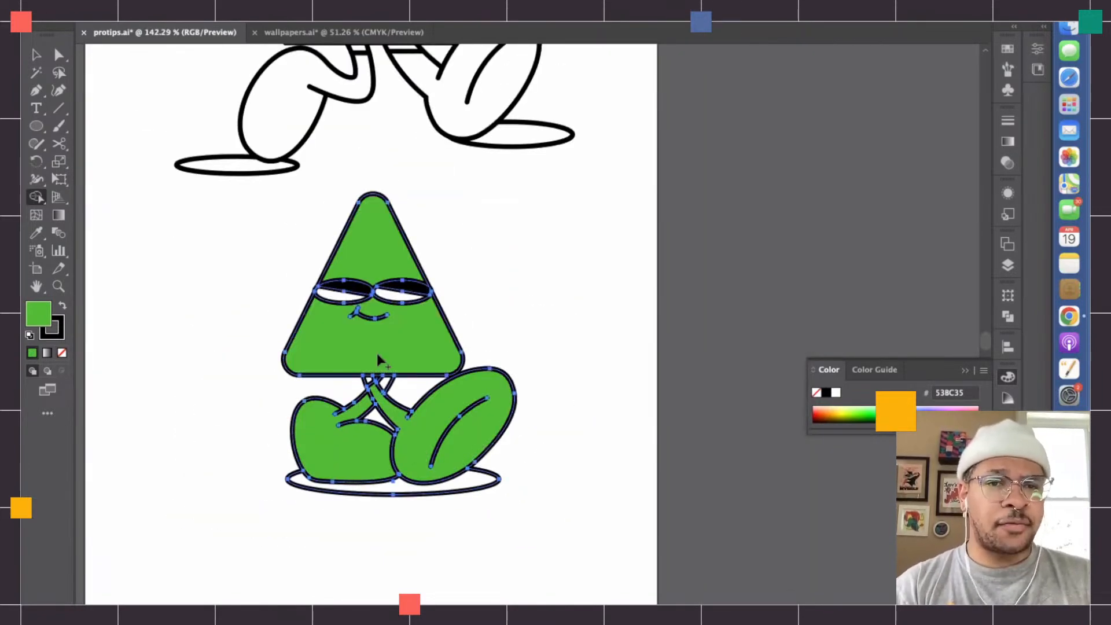
- Set the Shape Builder fill colour to black (000000)
scroll(377, 356, down, 5)
scroll(376, 353, up, 9)
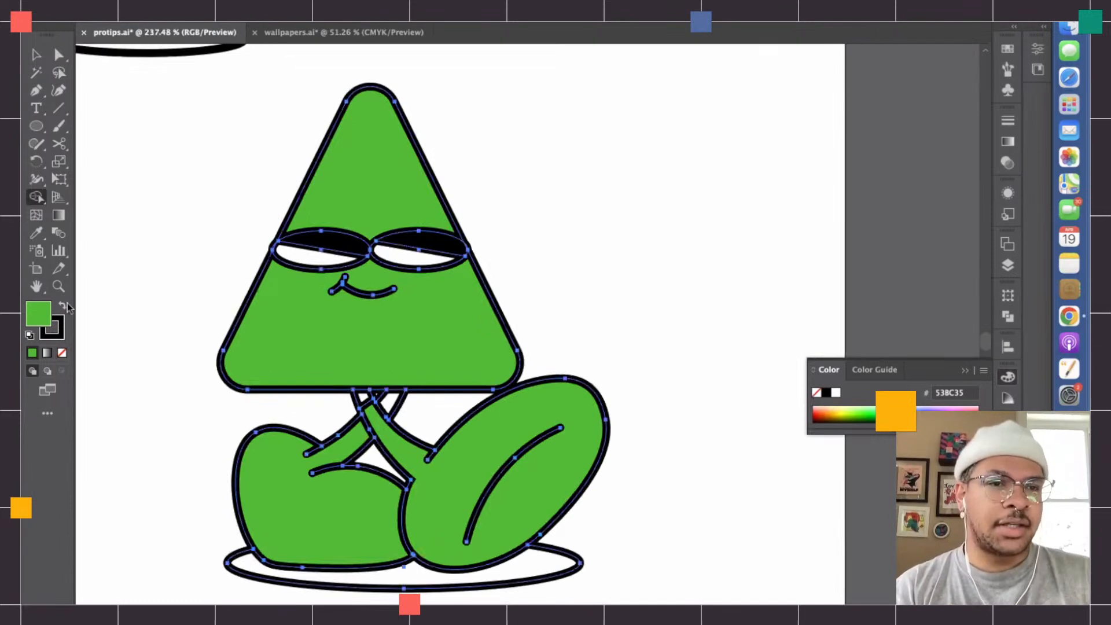
double_click(43, 315)
text(000000)
key(Return)
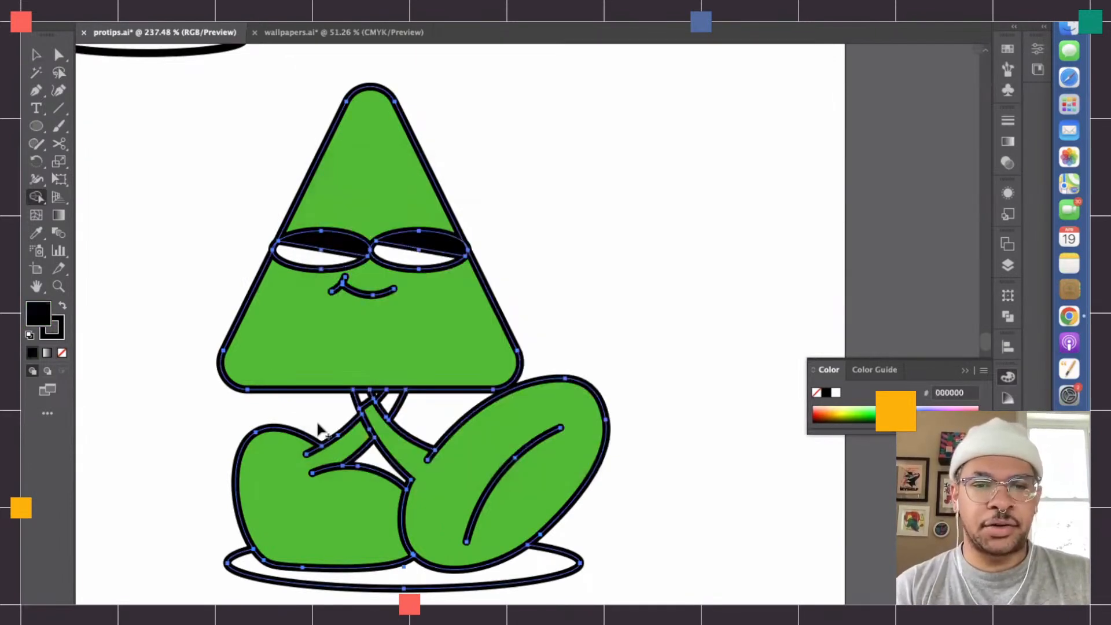
- Fill the gaps between the triangle character's legs and its ground shadow with black using the Shape Builder tool
click(364, 397)
click(392, 400)
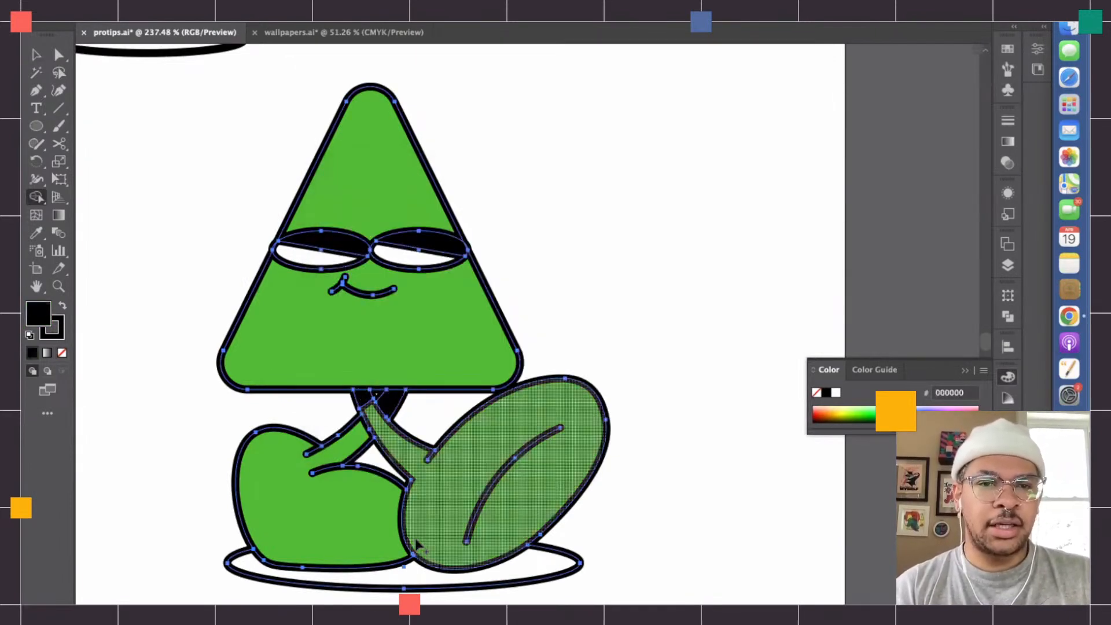
click(403, 586)
scroll(403, 585, down, 5)
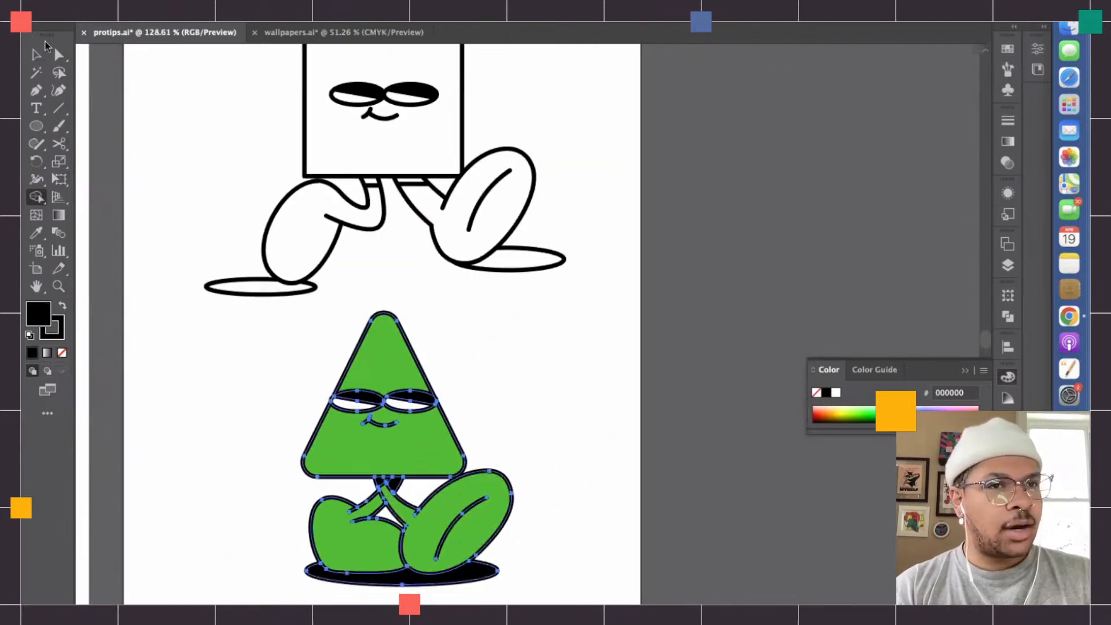
key(v)
scroll(248, 473, down, 3)
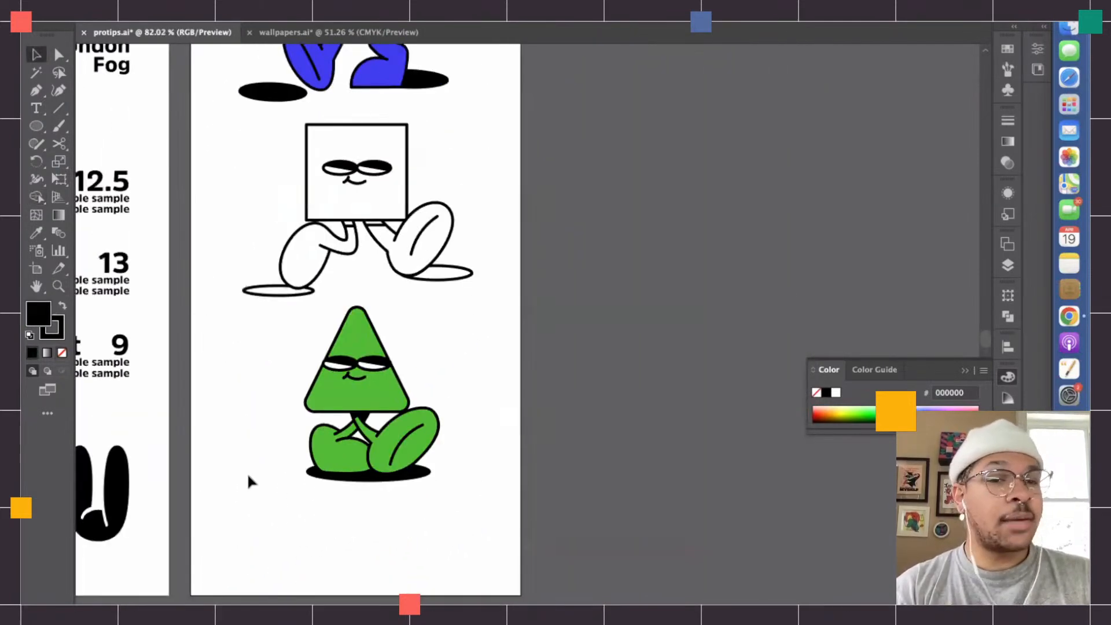
- Open the Transform settings and enable Scale Corners and Scale Strokes & Effects
scroll(397, 416, up, 4)
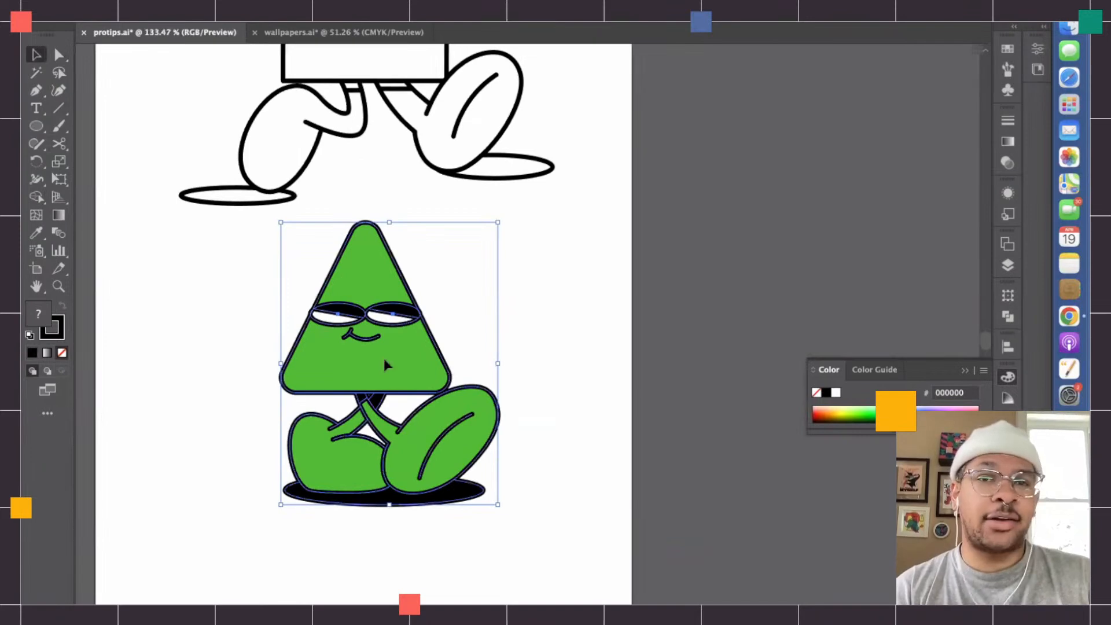
click(395, 6)
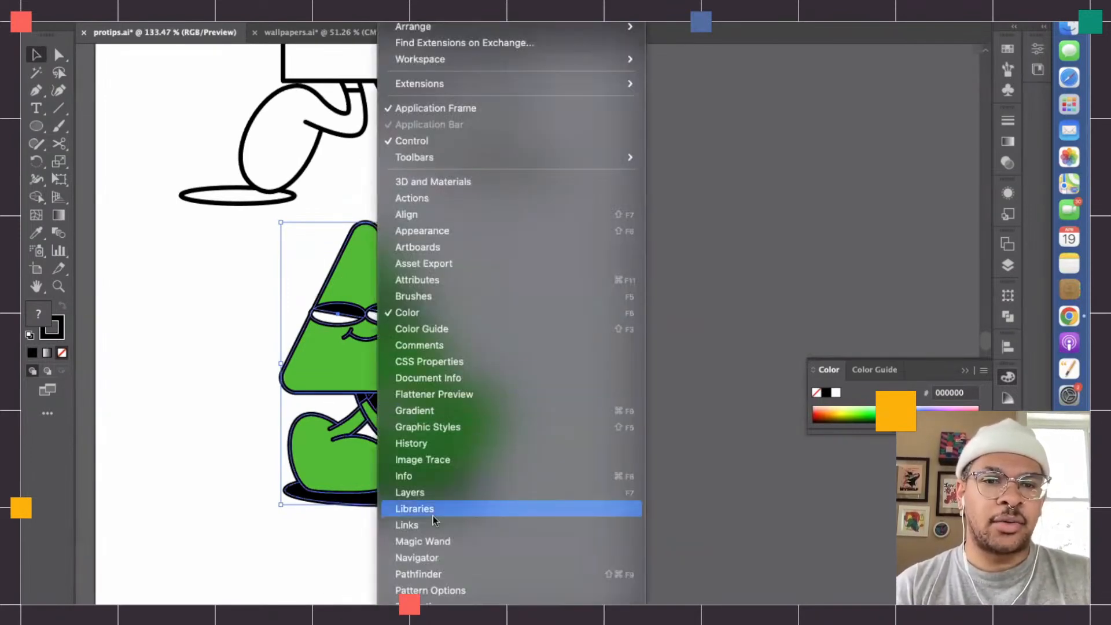
scroll(433, 515, down, 5)
click(419, 443)
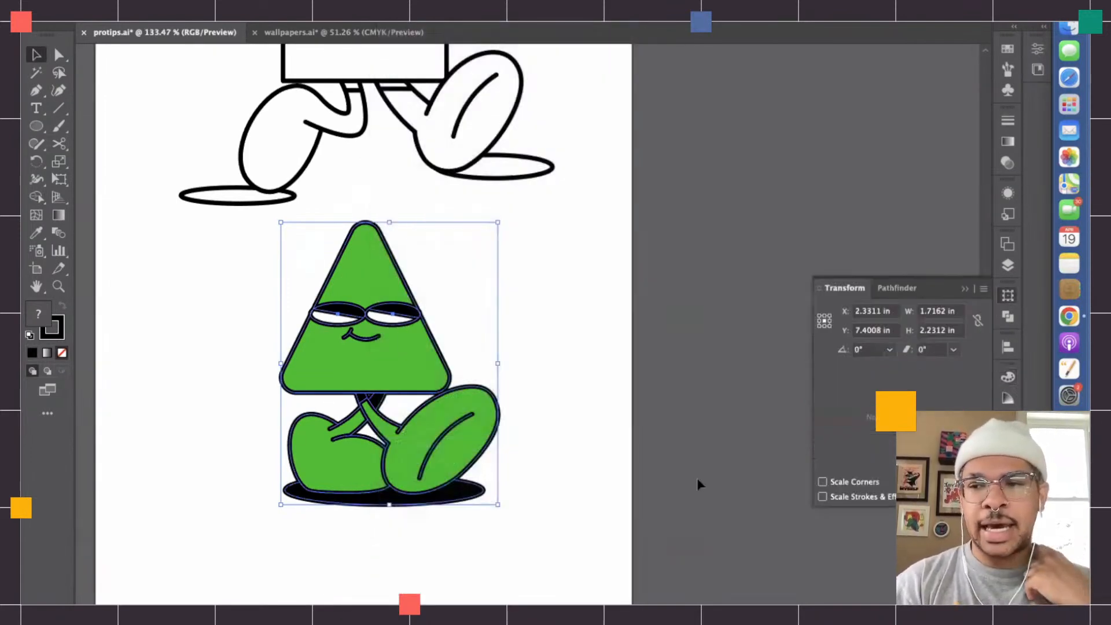
click(822, 481)
click(823, 496)
- Scale the green triangle character up proportionally to about 7.3 in wide and 9.5 in high
click(728, 463)
scroll(725, 461, down, 2)
scroll(724, 460, down, 3)
click(535, 431)
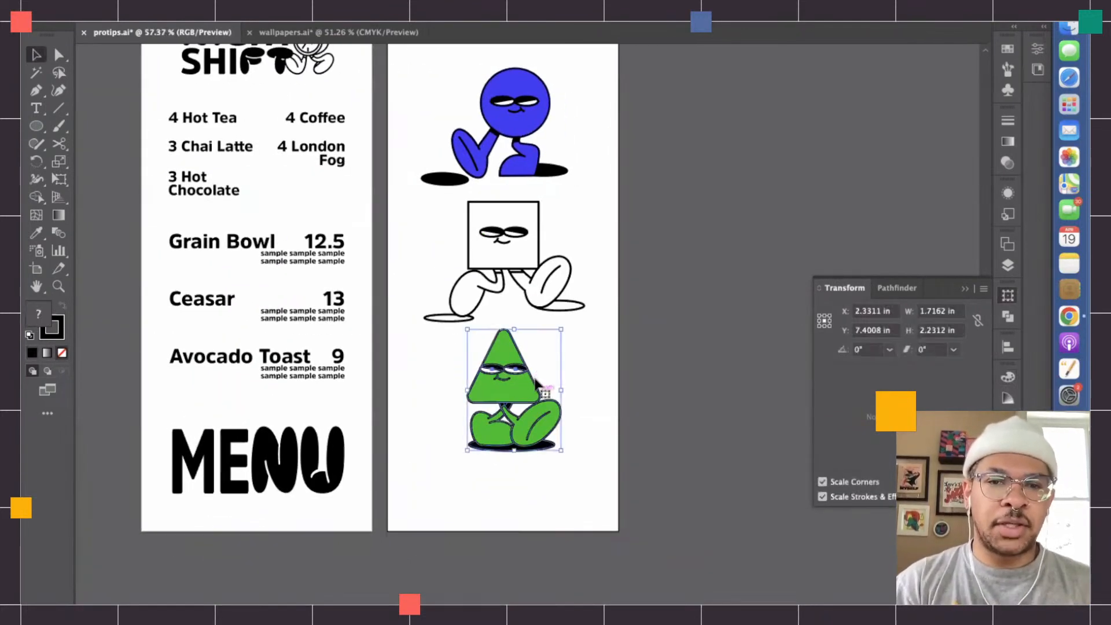
drag(565, 390, 758, 390)
scroll(581, 378, right, 5)
scroll(581, 378, down, 1)
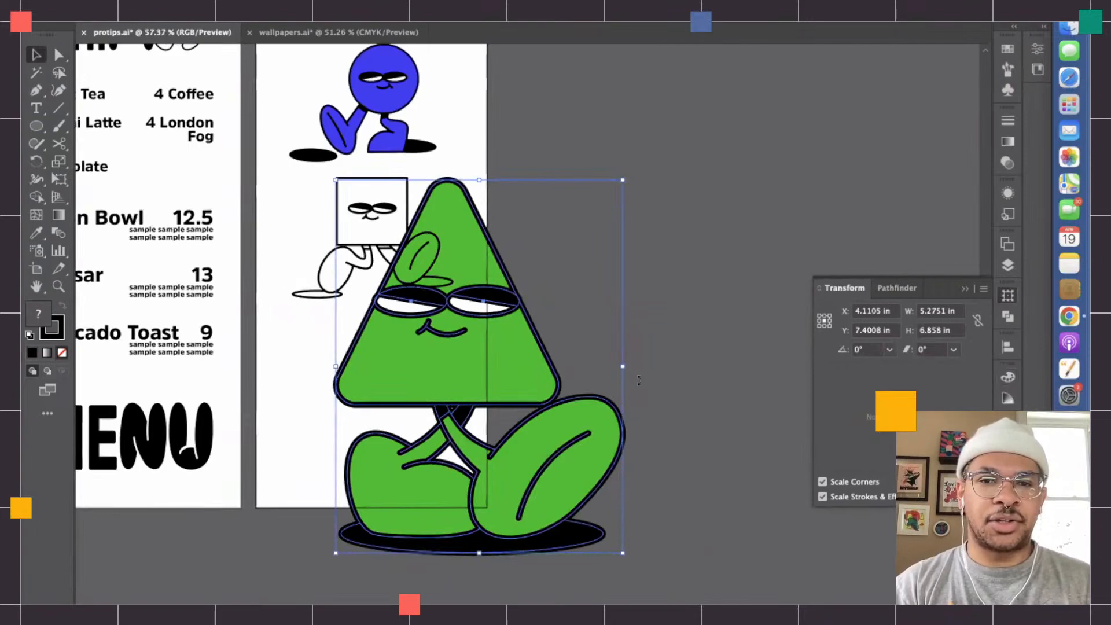
drag(622, 368, 733, 363)
scroll(733, 364, down, 2)
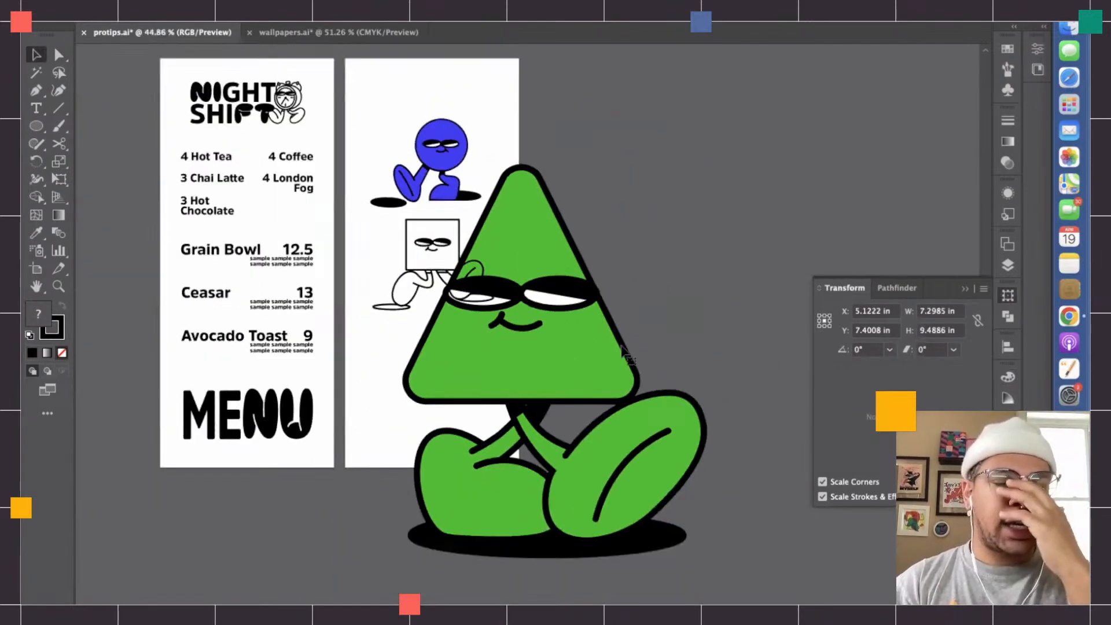
- Enlarge the triangle character further to about 26.4 in wide and 34.3 in high, keeping its proportions, and deselect it
scroll(816, 361, left, 1)
drag(816, 362, 883, 363)
scroll(812, 365, right, 5)
scroll(701, 375, down, 4)
drag(699, 375, 827, 388)
scroll(827, 387, right, 6)
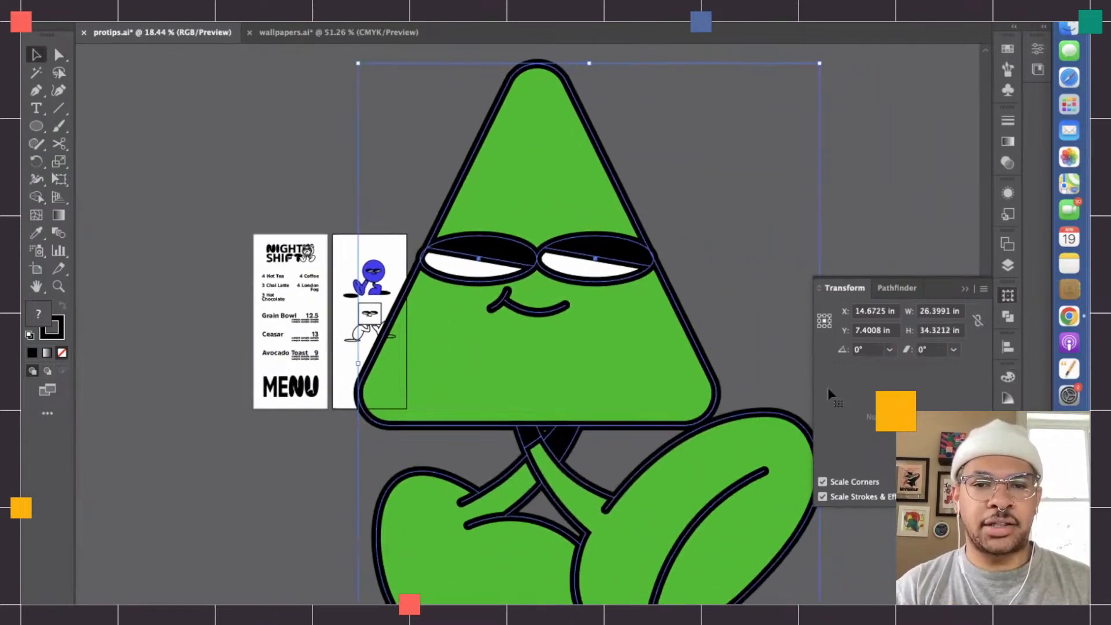
click(738, 348)
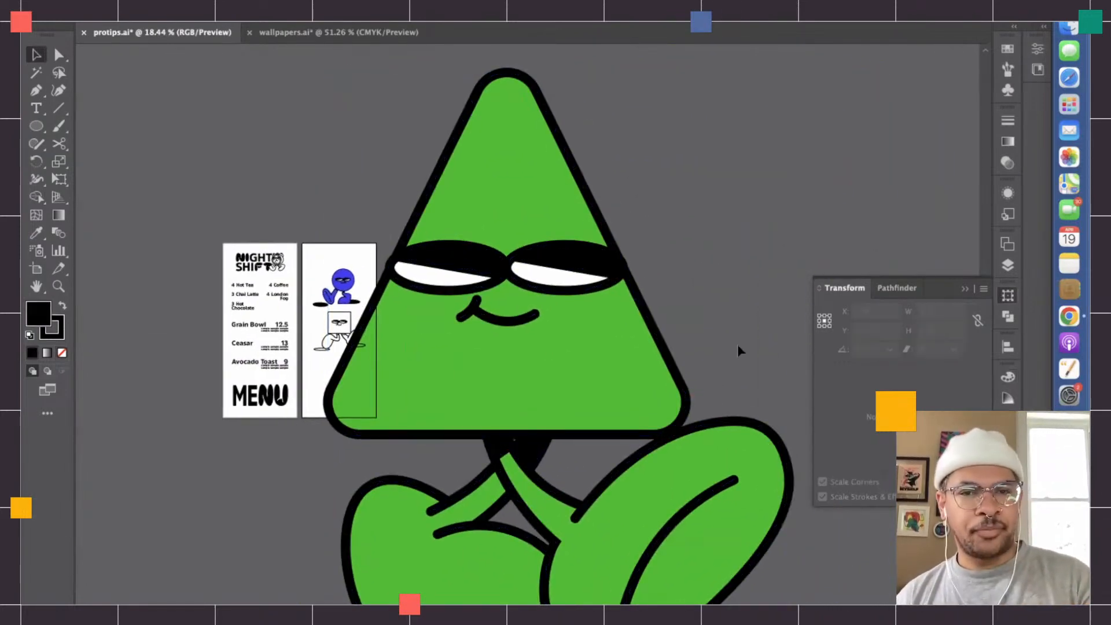
- Enlarge the blue circle character proportionally until it overlaps the enlarged triangle character, and deselect it
click(341, 284)
drag(361, 287, 946, 284)
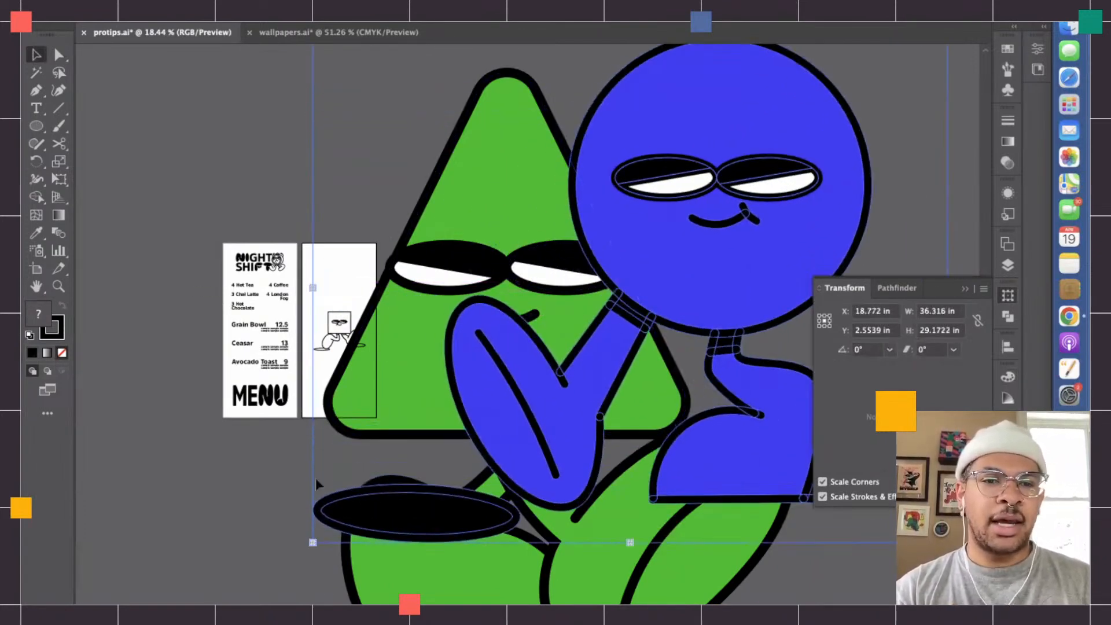
drag(313, 288, 174, 289)
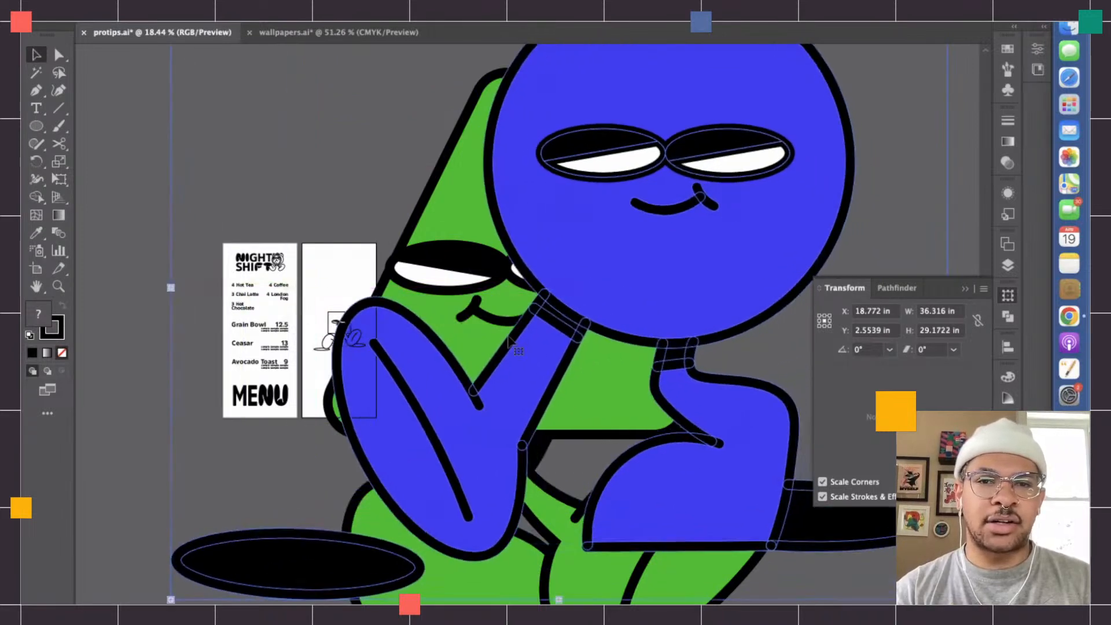
click(438, 181)
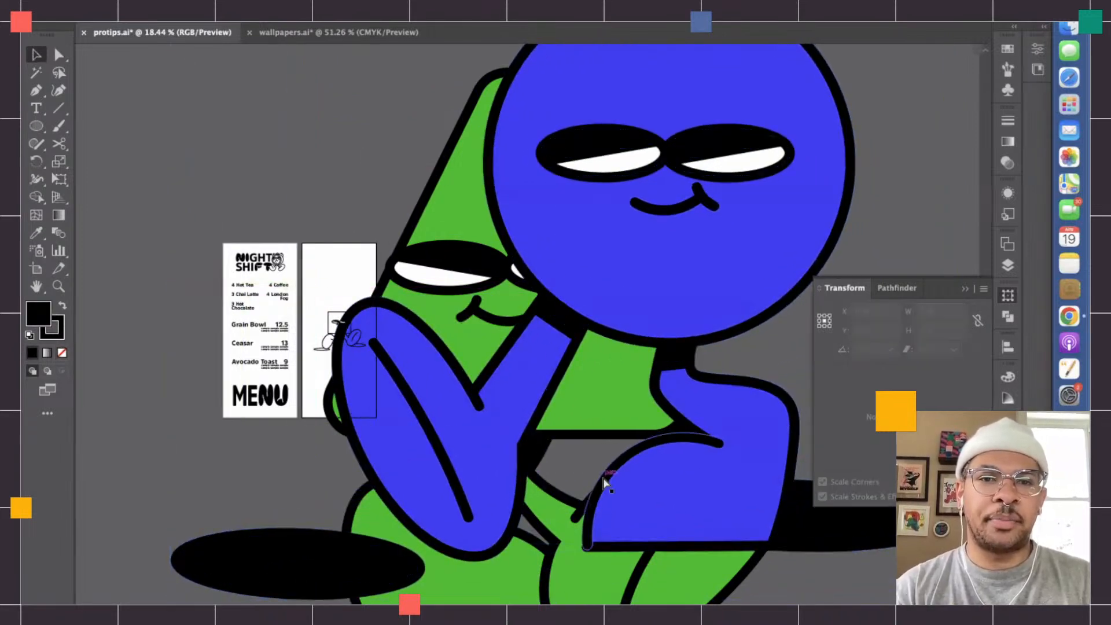
- Undo the enlargements of the circle and triangle characters and deselect everything
key(super+z)
key(super+z)
key(super+z)
key(super+z)
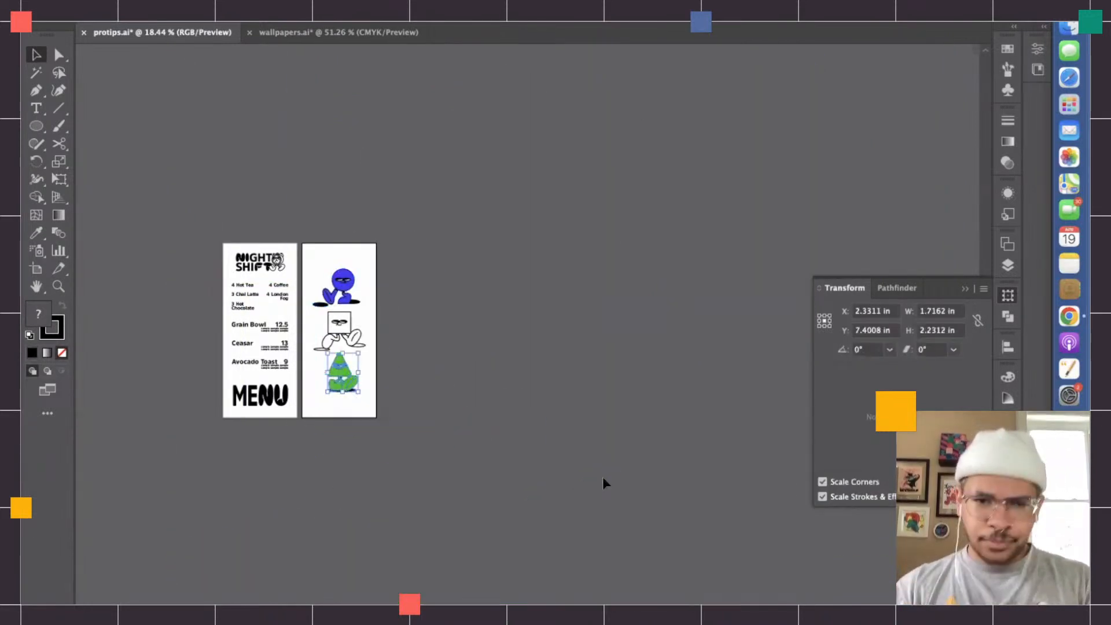
click(539, 446)
scroll(539, 445, up, 4)
scroll(540, 446, left, 5)
scroll(540, 446, up, 3)
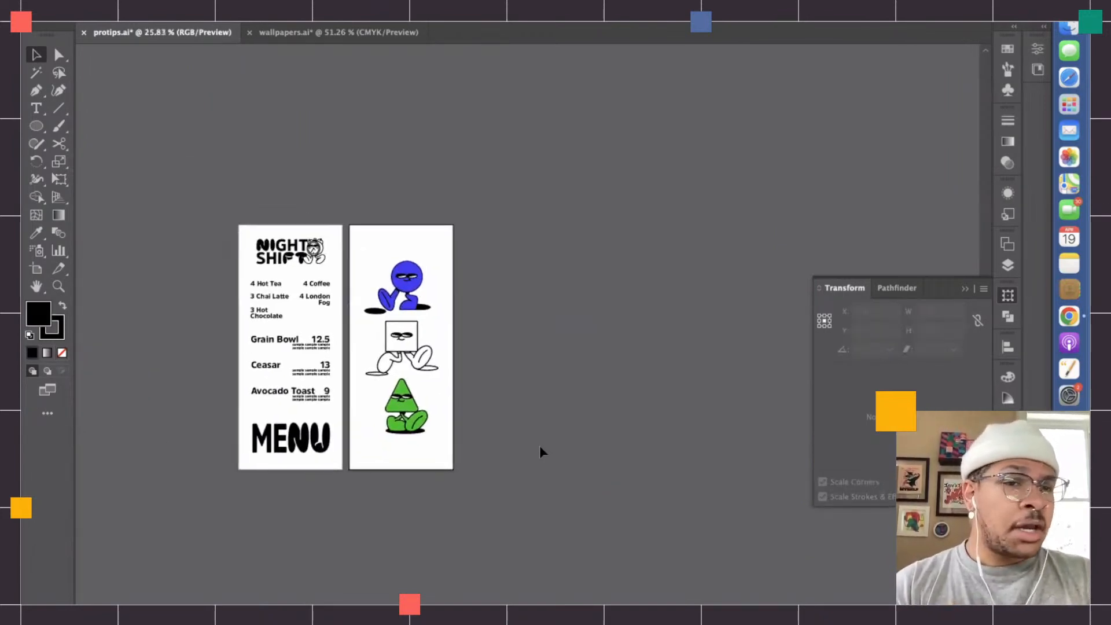
scroll(540, 446, up, 5)
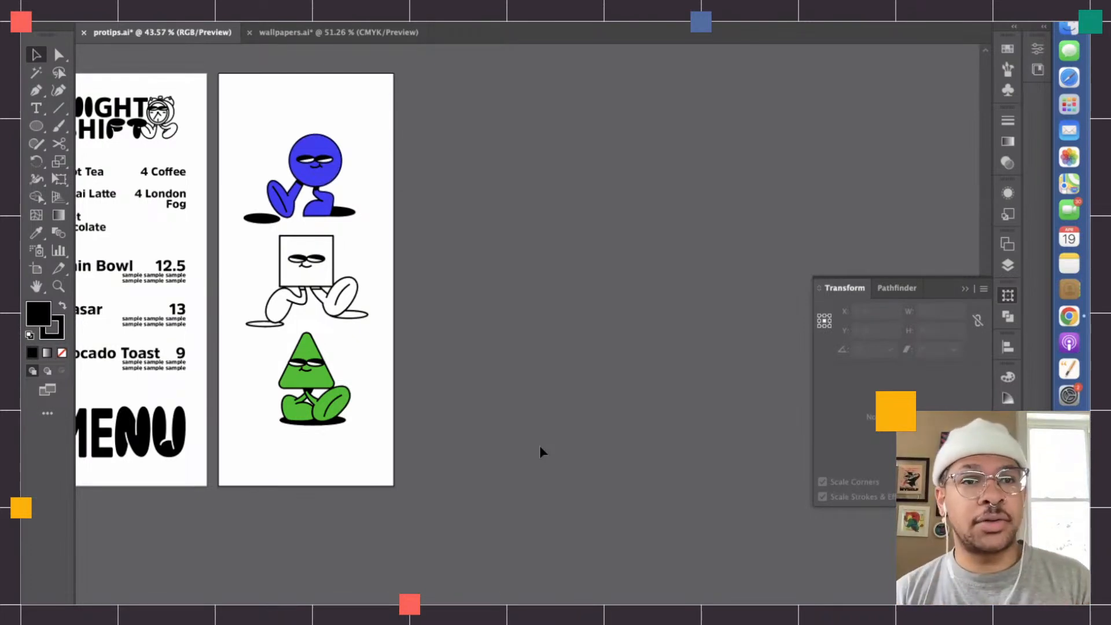
- Add a third artboard beside the artboard with the shape characters
click(399, 2)
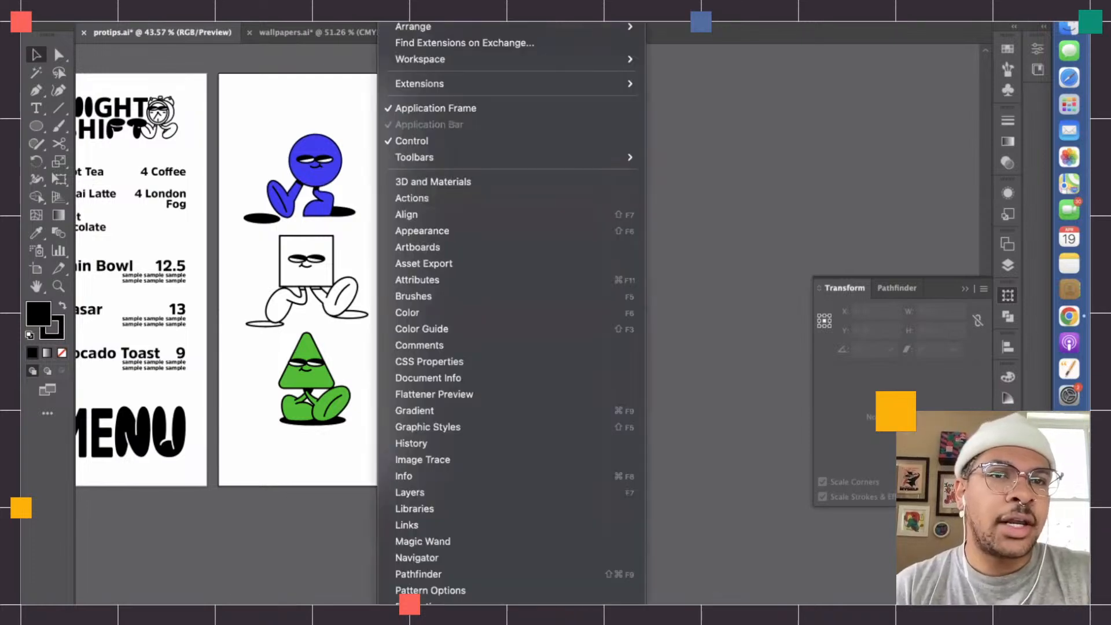
click(412, 246)
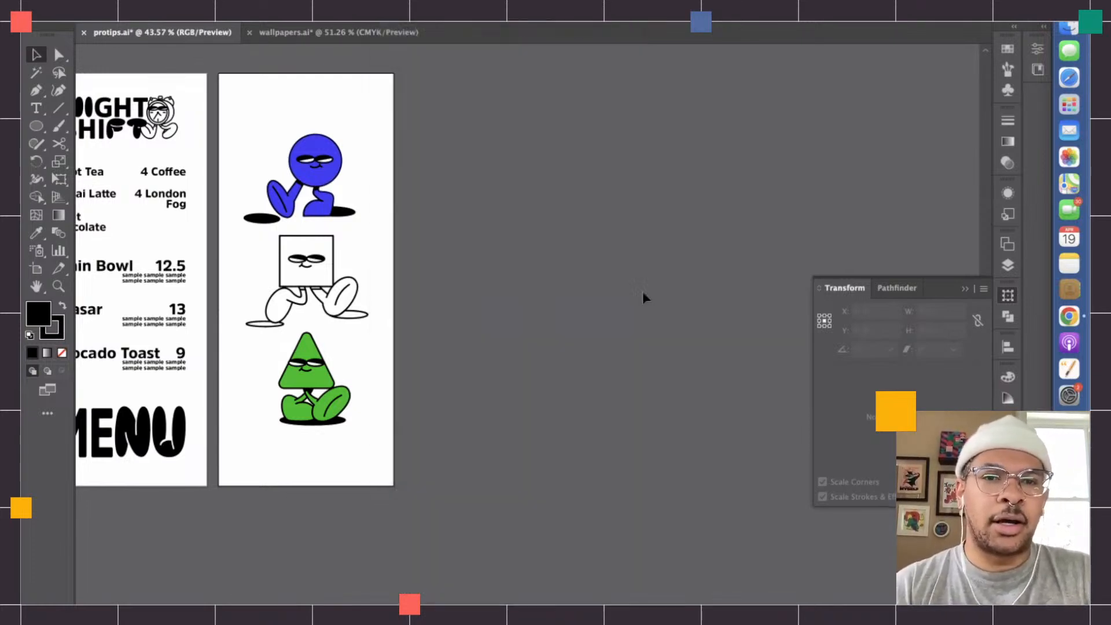
click(947, 377)
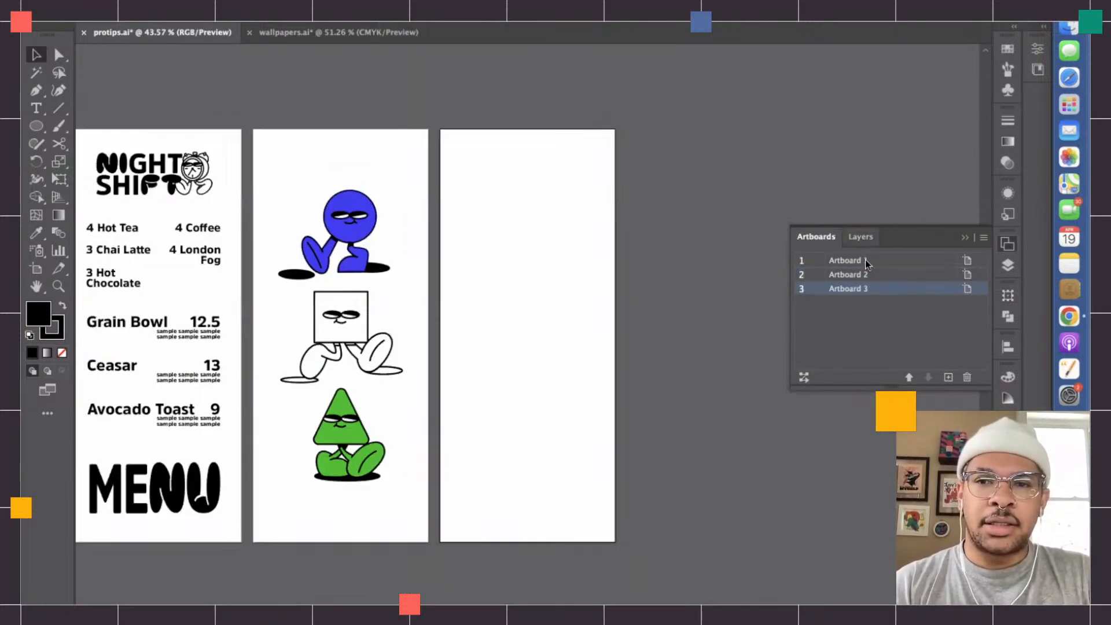
click(965, 238)
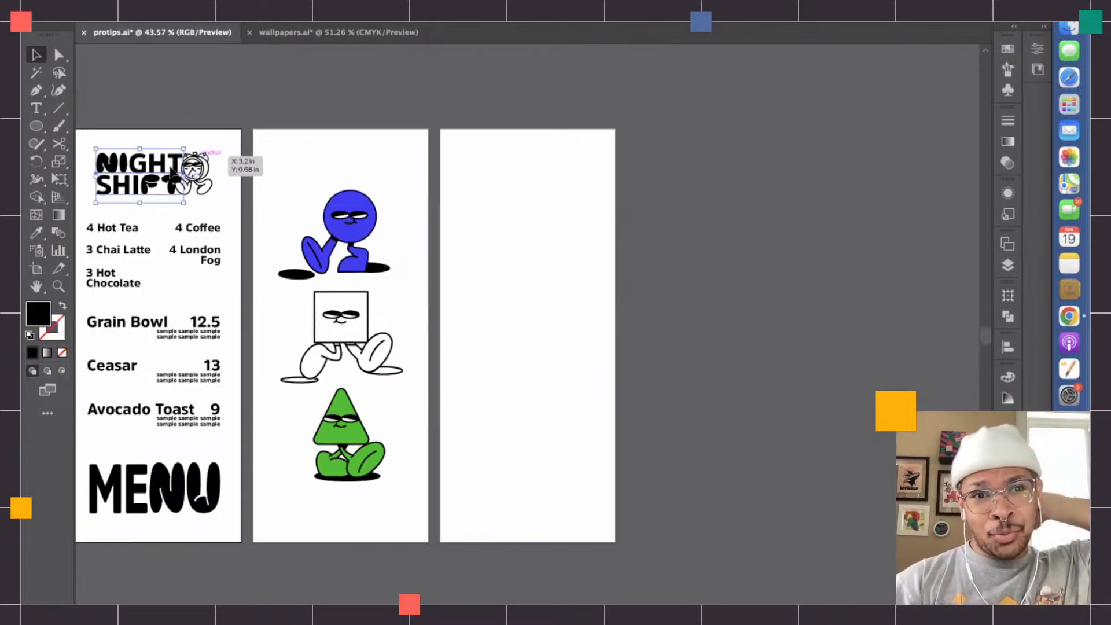
- Copy the NIGHT SHIFT lettering with its alarm clock character from the menu and paste it onto the new artboard
click(203, 186)
key(super+c)
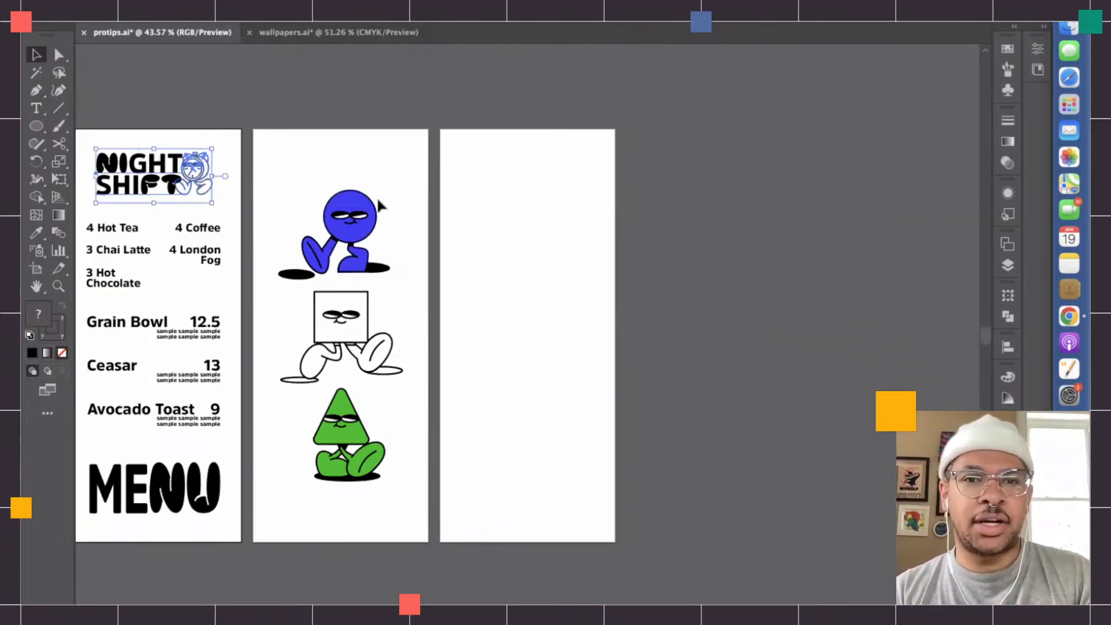
key(super+v)
click(555, 269)
key(super+0)
scroll(555, 269, up, 2)
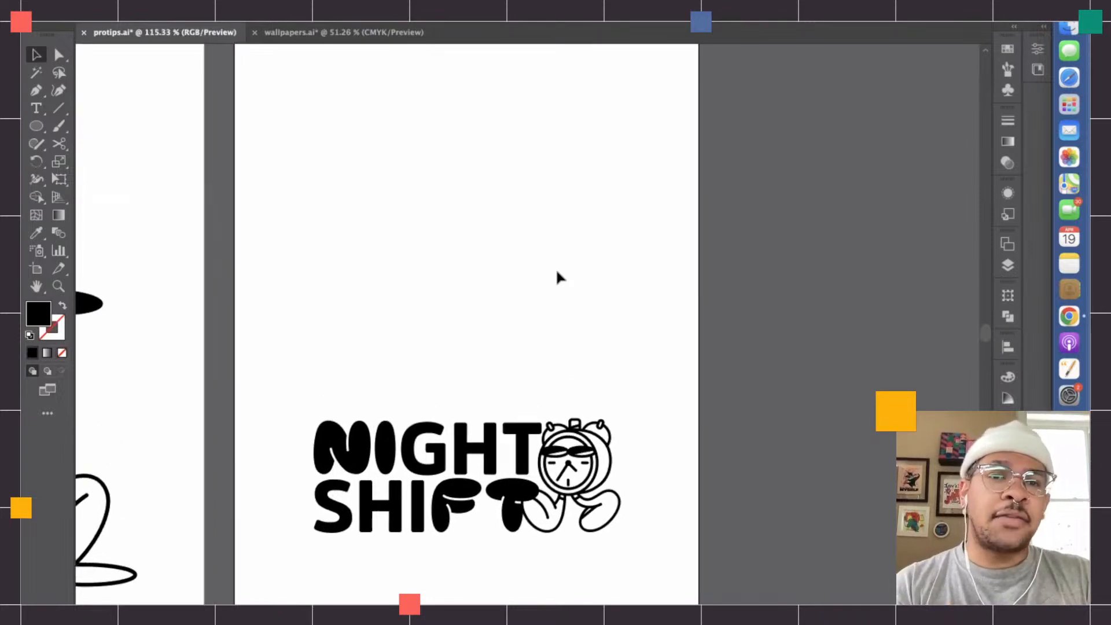
- Move the NIGHT SHIFT lettering to the upper part of the new artboard, apart from the clock, and centre it horizontally
scroll(556, 270, down, 1)
scroll(554, 270, down, 3)
drag(428, 346, 470, 164)
click(608, 13)
click(593, 311)
- Place two duplicates of the NIGHT SHIFT lettering below the original, in the middle and lower parts of the artboard
click(525, 225)
drag(525, 225, 527, 516)
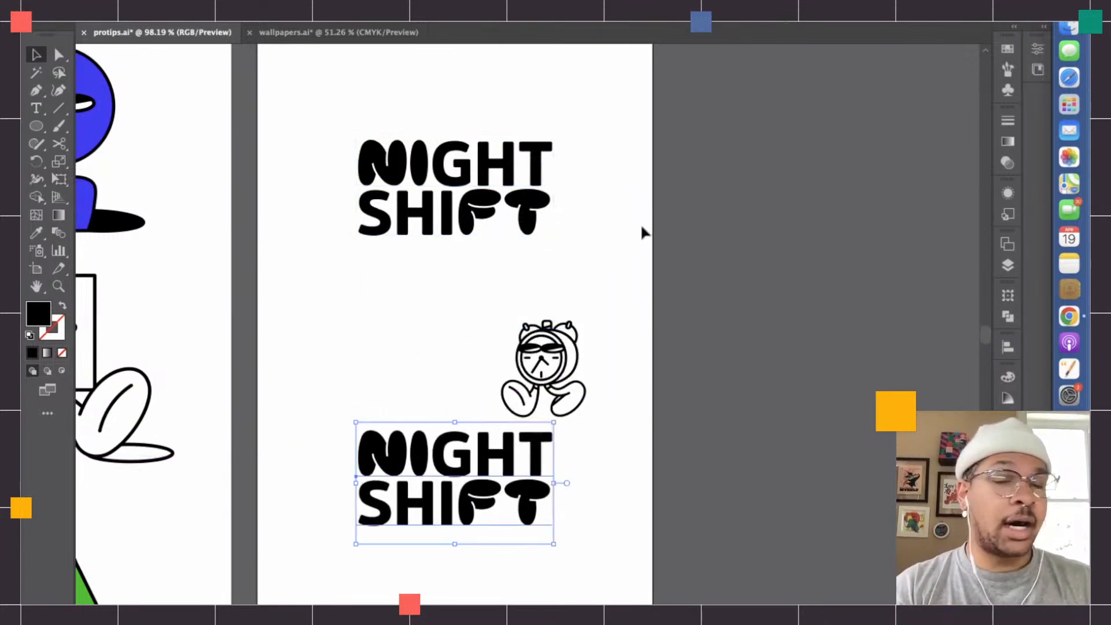
scroll(641, 232, down, 3)
click(642, 231)
drag(518, 265, 519, 480)
key(Right)
key(Right)
- Align the three NIGHT SHIFT letterings as a group on the artboard's centre and ungroup them
click(472, 557)
drag(481, 443, 496, 82)
scroll(509, 110, up, 5)
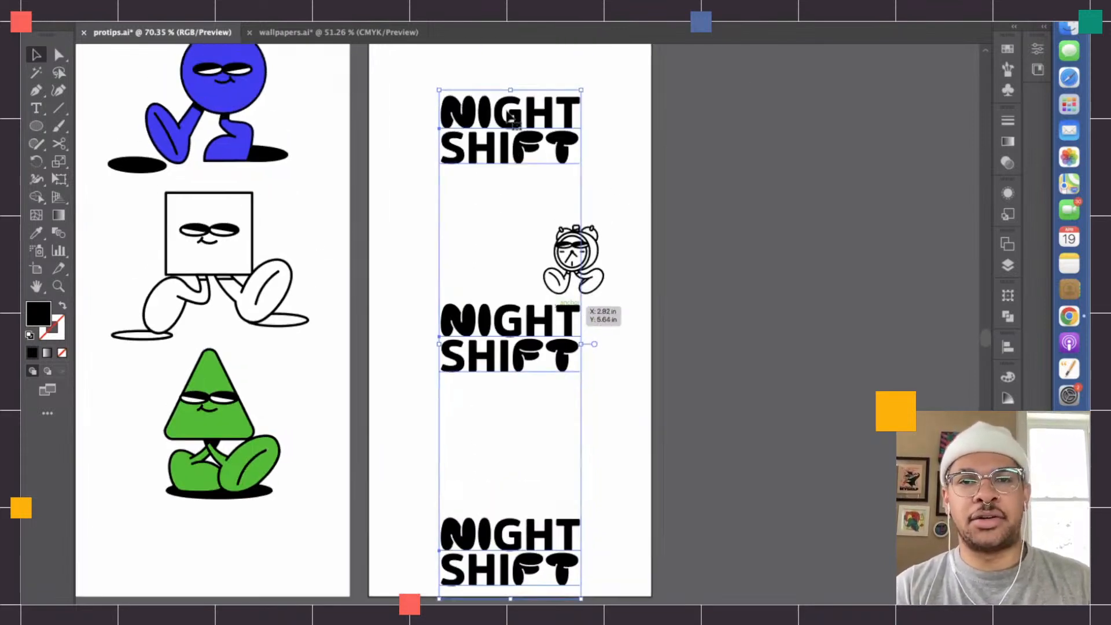
scroll(752, 174, down, 3)
click(712, 315)
click(485, 353)
right_click(485, 350)
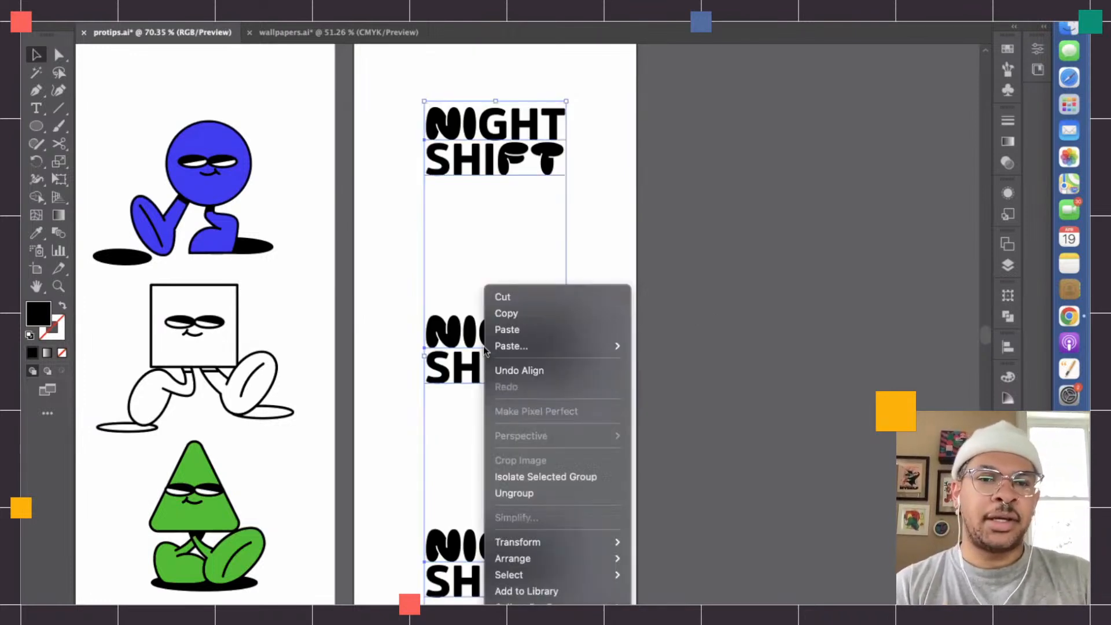
click(509, 492)
click(724, 434)
- Move the alarm clock character just below the top NIGHT SHIFT lettering and deselect it
drag(577, 332, 544, 216)
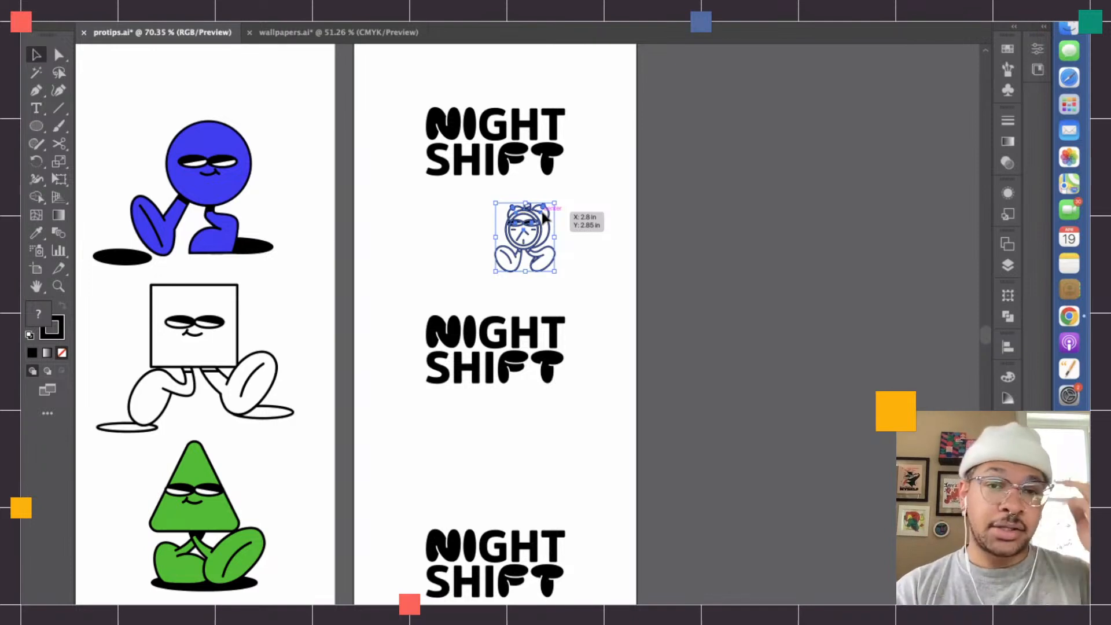
scroll(542, 212, up, 8)
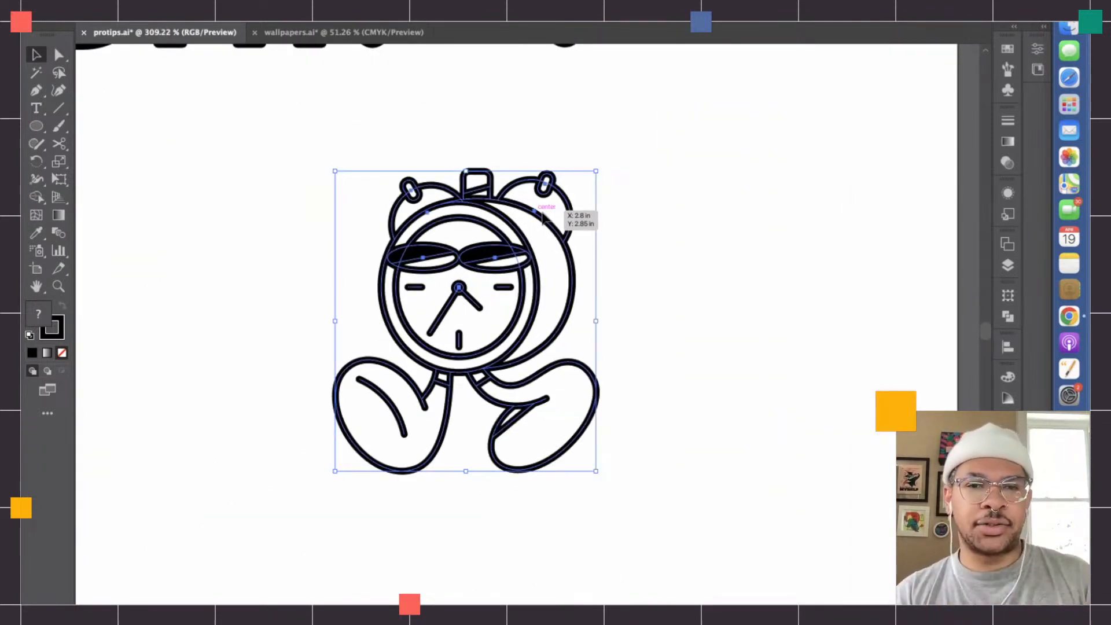
scroll(544, 214, up, 3)
scroll(579, 240, up, 3)
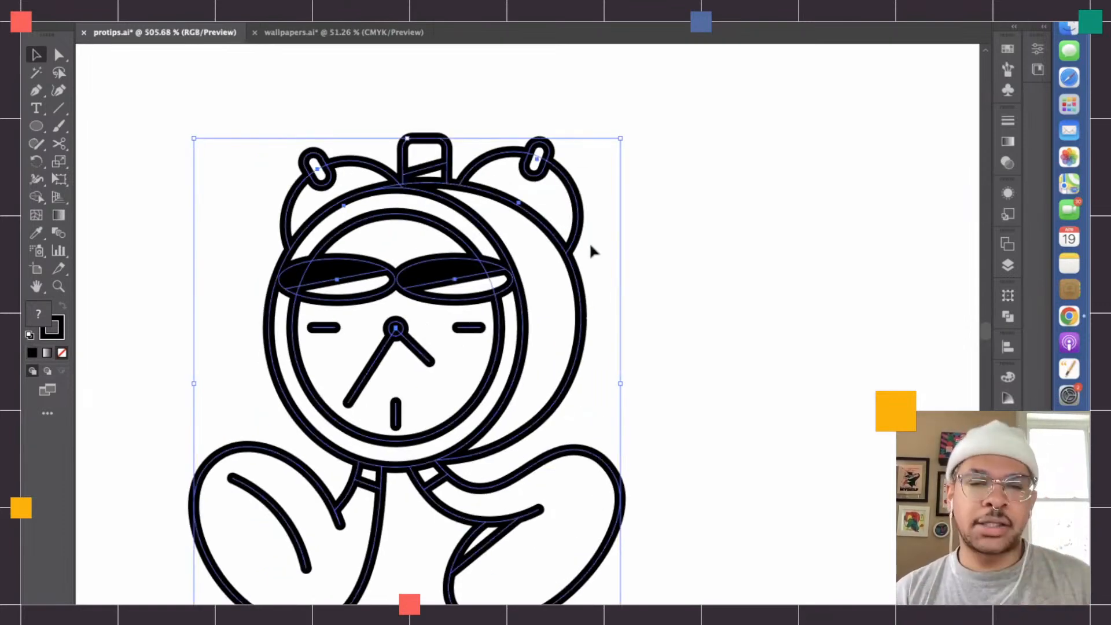
click(702, 275)
- Inspect the handle path on top of the alarm clock by isolating it, and exit isolation mode
key(a)
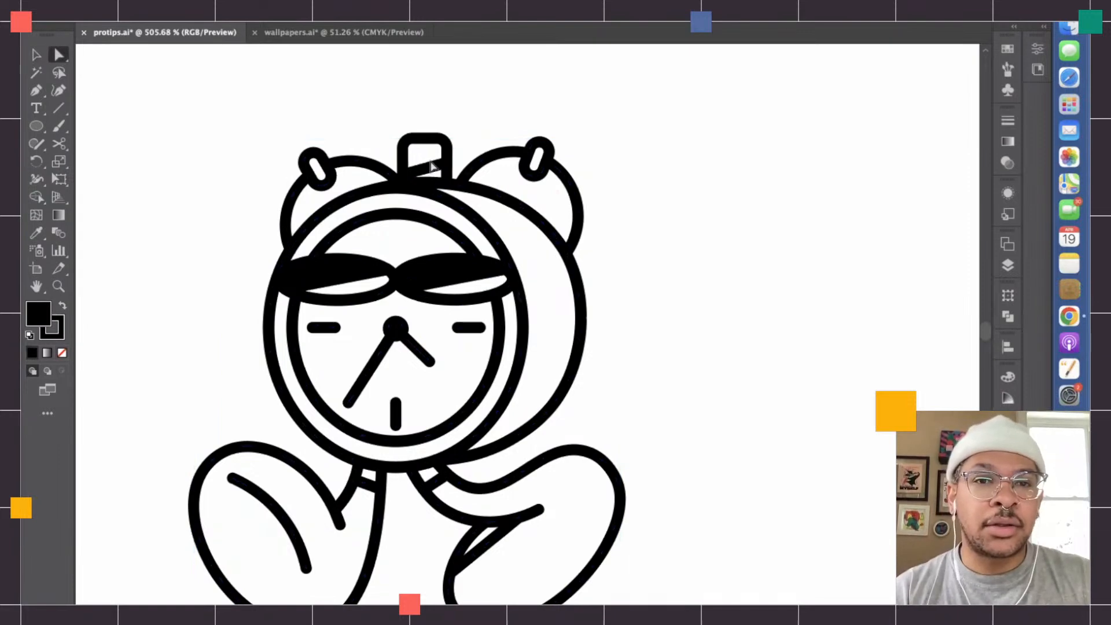
click(433, 168)
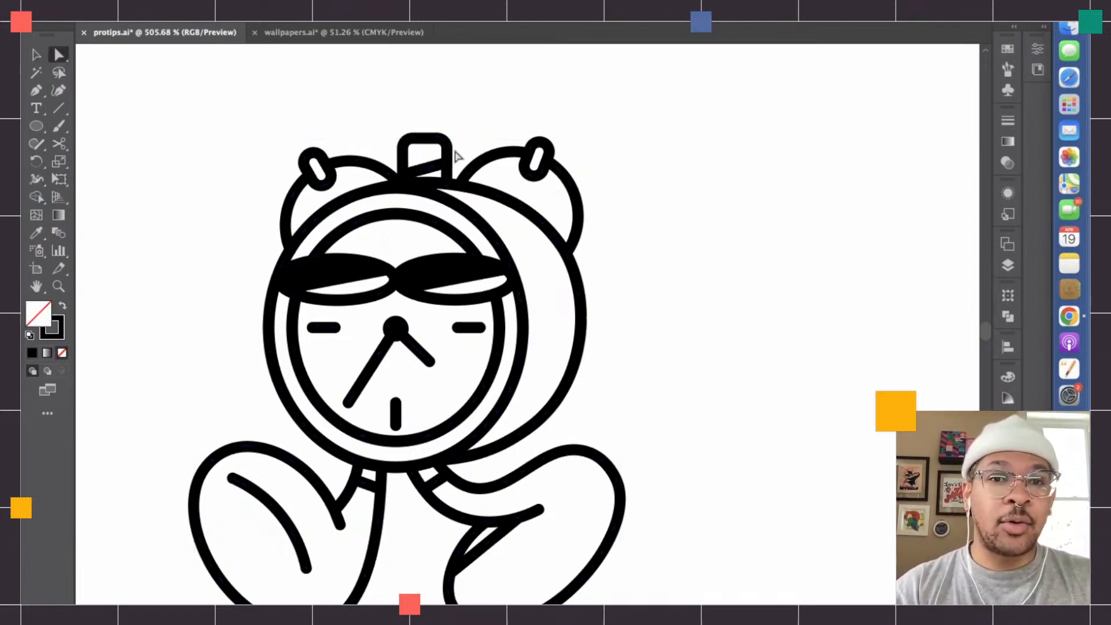
scroll(457, 156, up, 3)
click(36, 54)
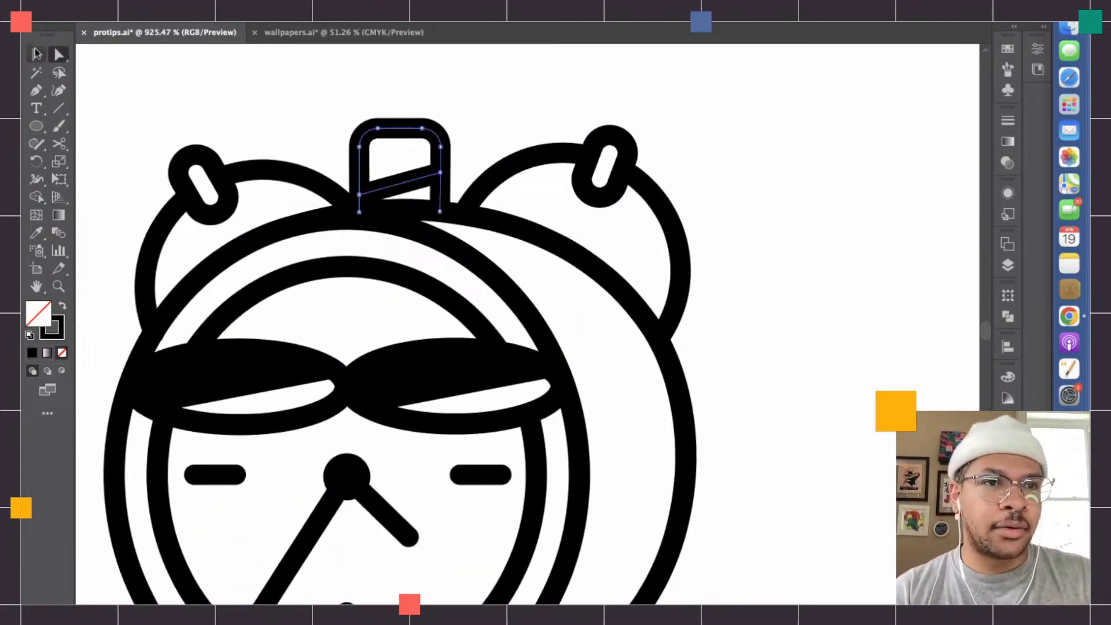
double_click(405, 184)
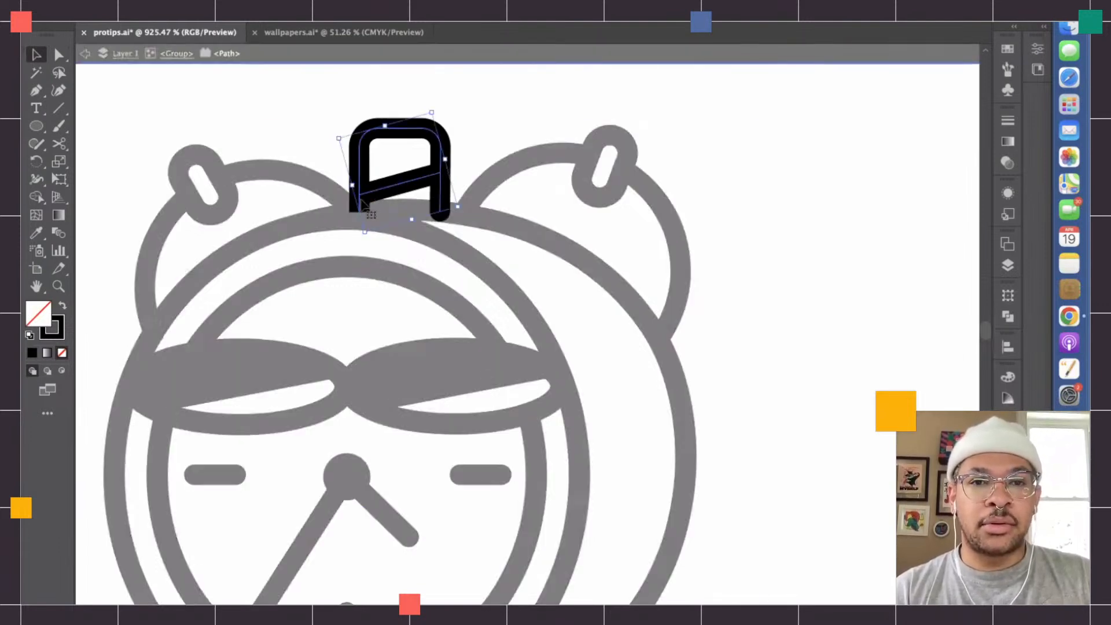
scroll(391, 194, down, 3)
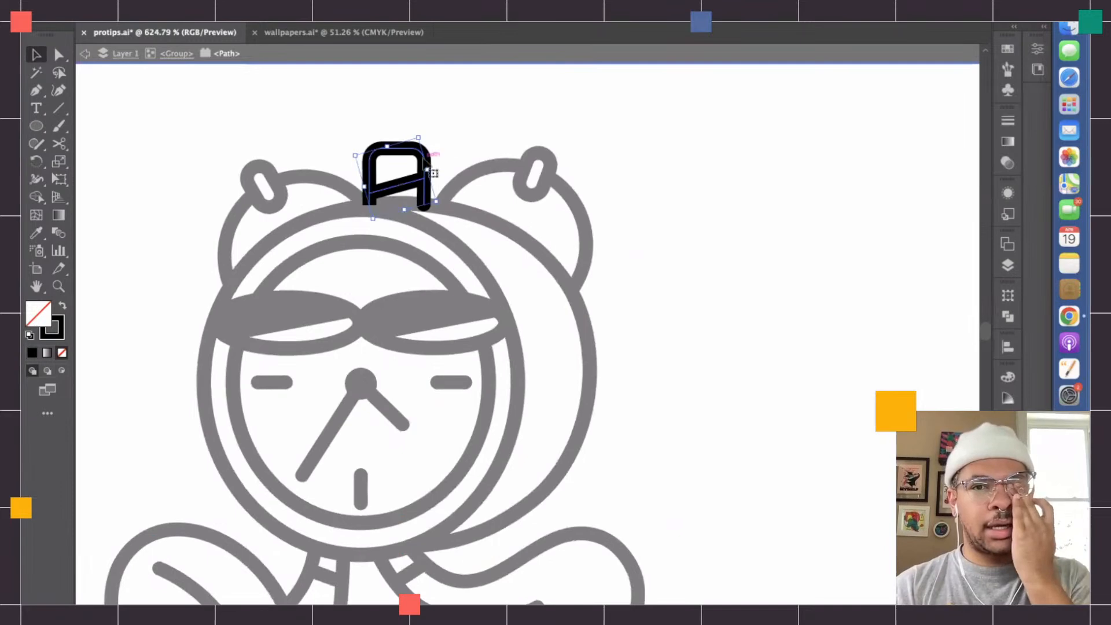
double_click(462, 160)
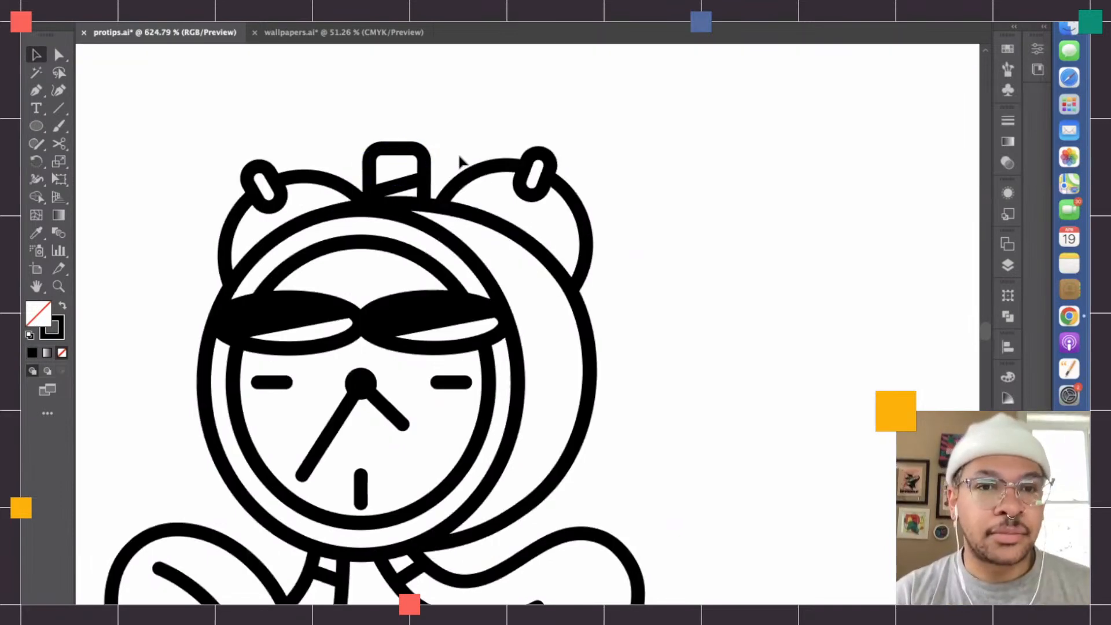
- Isolate the clock's group and delete the old handle path on top of the alarm clock
click(420, 169)
scroll(427, 172, up, 4)
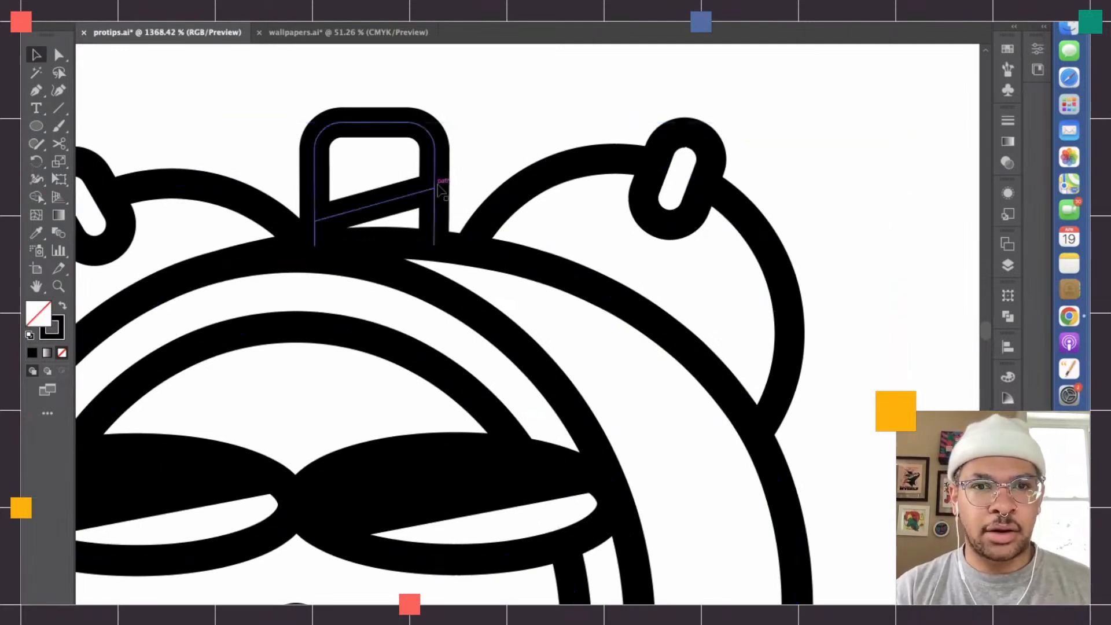
double_click(435, 187)
key(Delete)
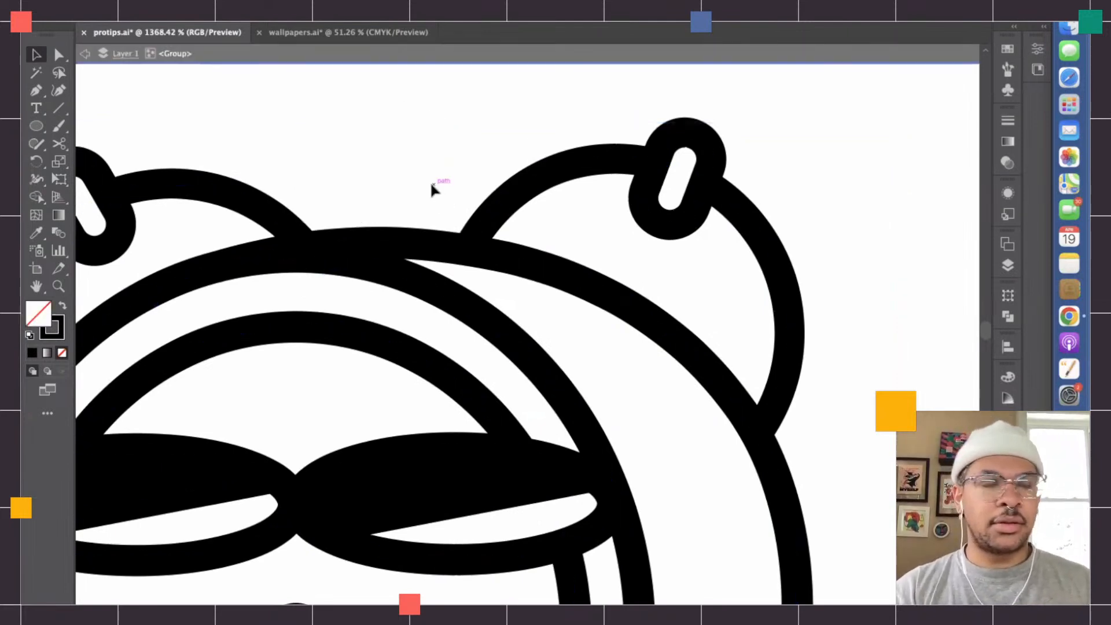
- Draw a rounded rectangle as the new handle between the two bells and reduce its corner radius
click(38, 127)
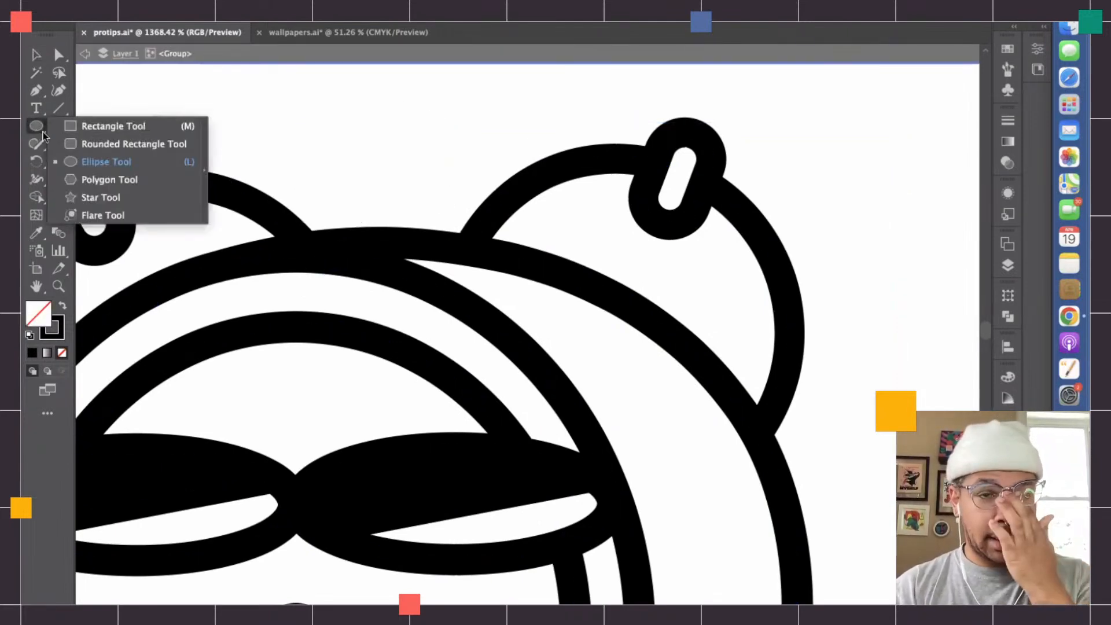
click(87, 145)
drag(291, 95, 450, 285)
key(v)
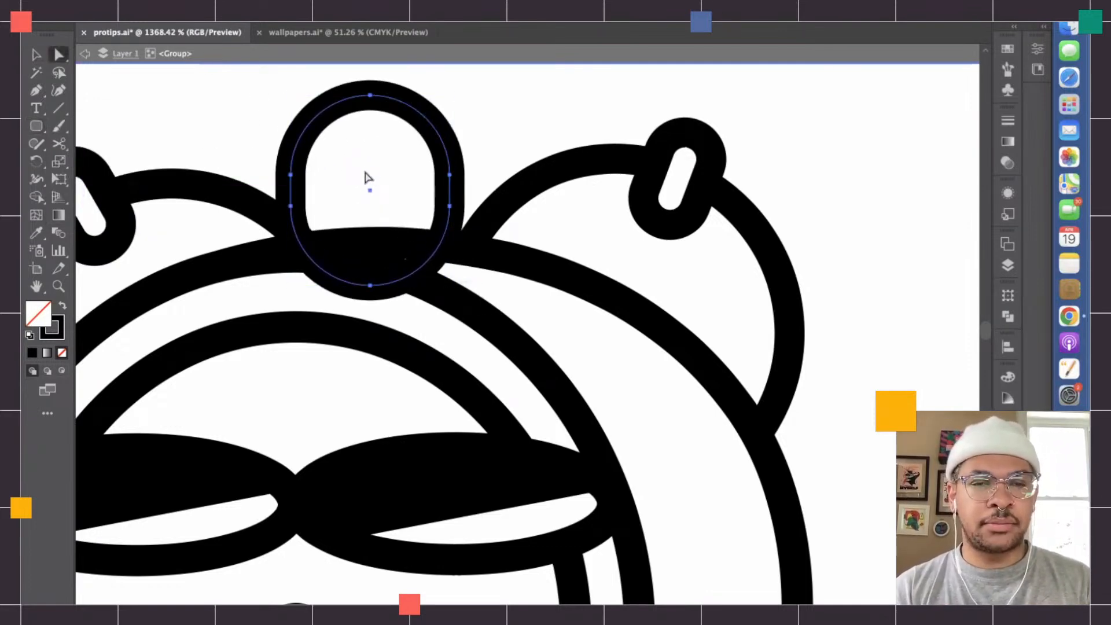
drag(374, 184, 421, 173)
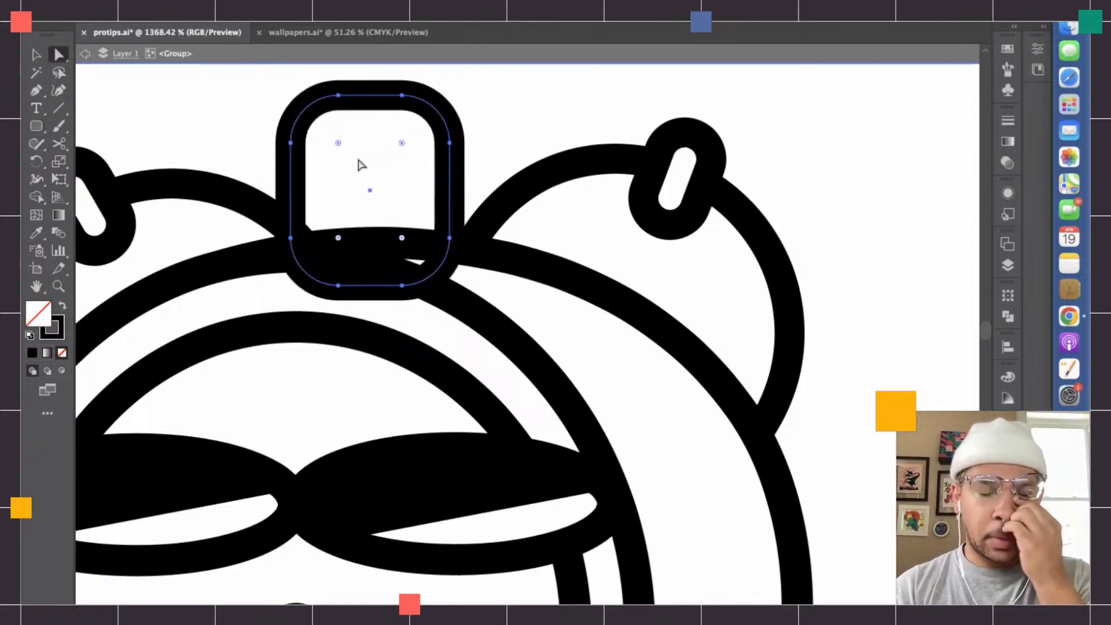
- Shrink the rounded rectangle handle proportionally from its top edge, keeping its base overlapping the clock body
click(35, 56)
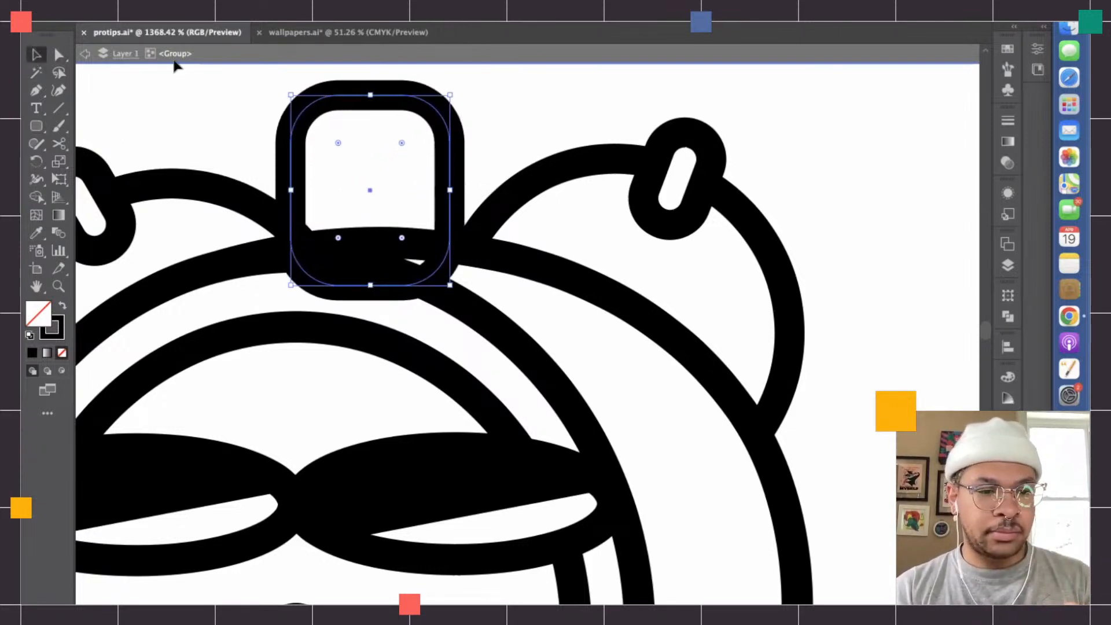
drag(371, 95, 372, 119)
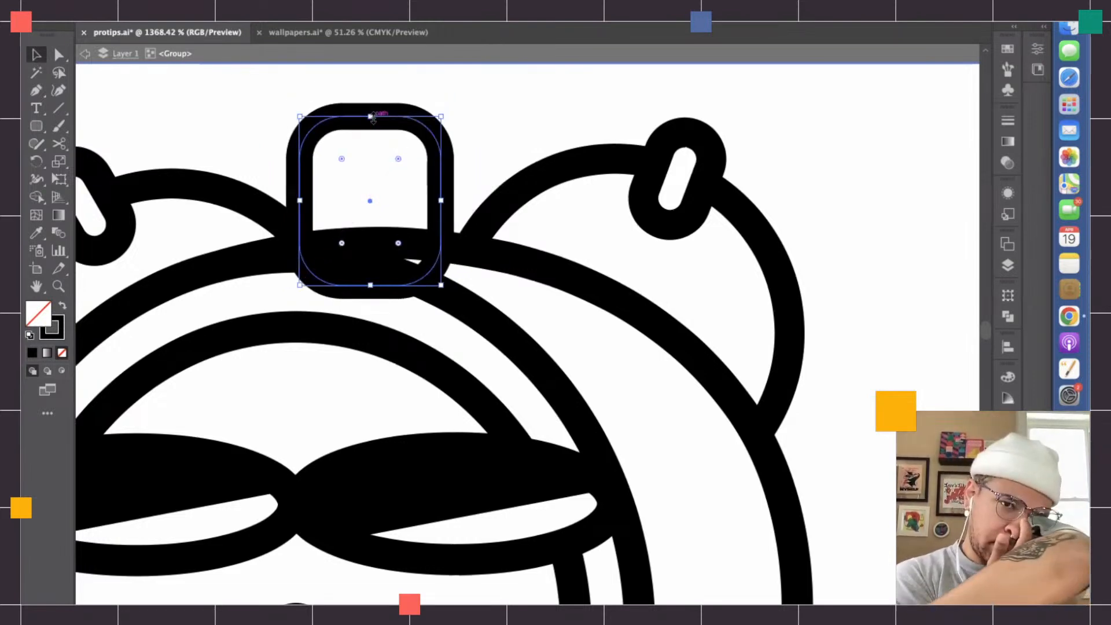
drag(405, 123, 412, 136)
- Cut both sides of the handle where they meet the clock's rear outline and delete the lower part
scroll(341, 194, up, 5)
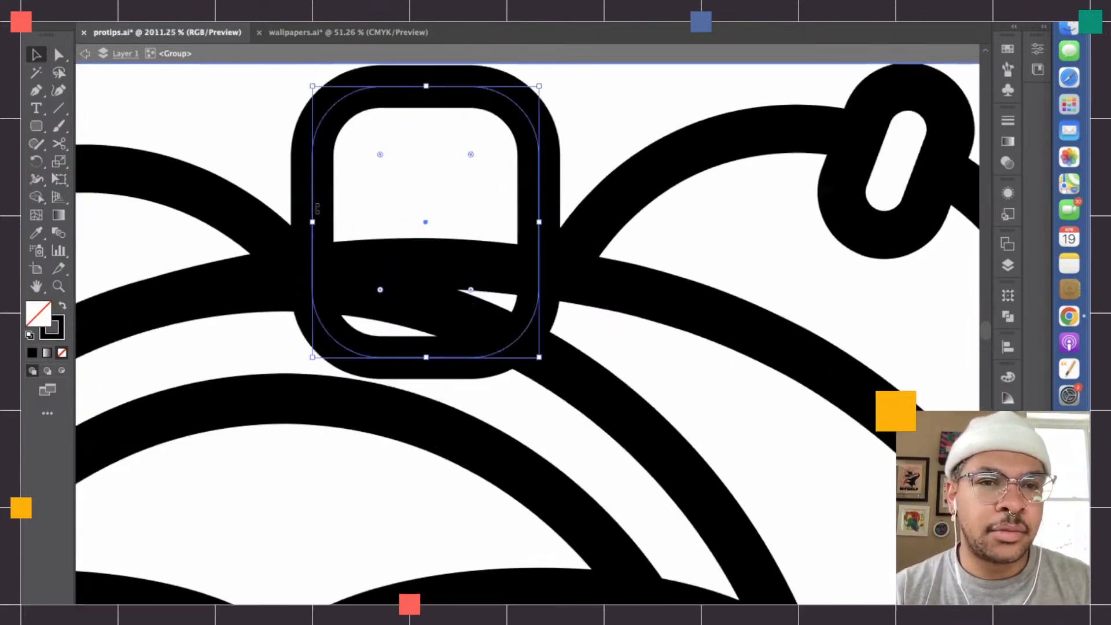
key(c)
click(311, 268)
click(539, 271)
key(a)
click(540, 283)
key(Delete)
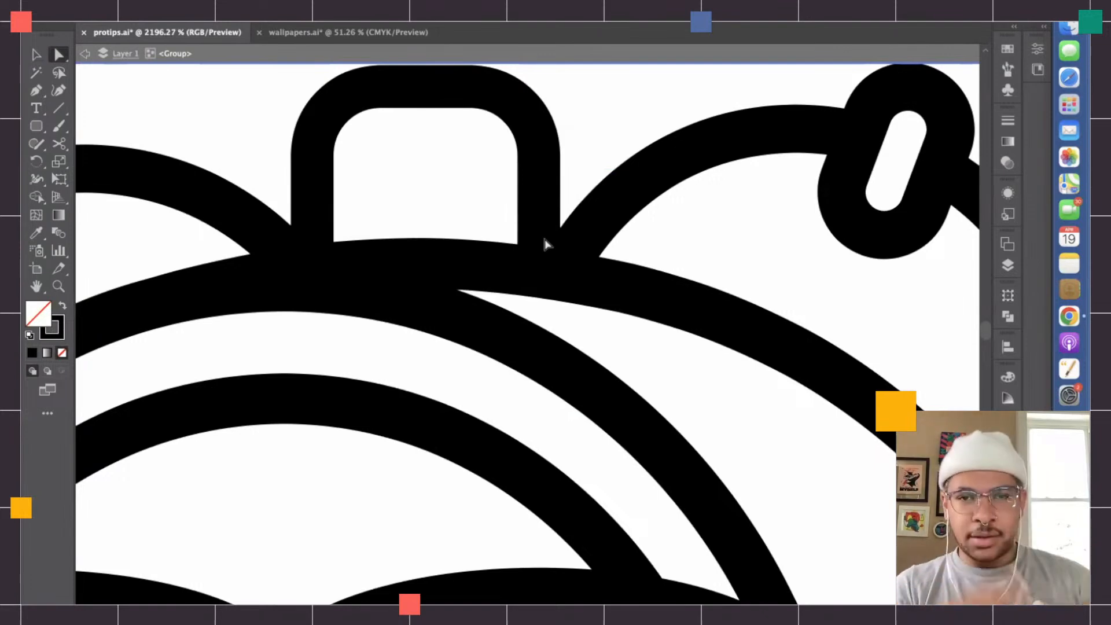
- Exit the isolated group, select the whole alarm clock character and check its closed regions with Shape Builder
scroll(532, 208, down, 6)
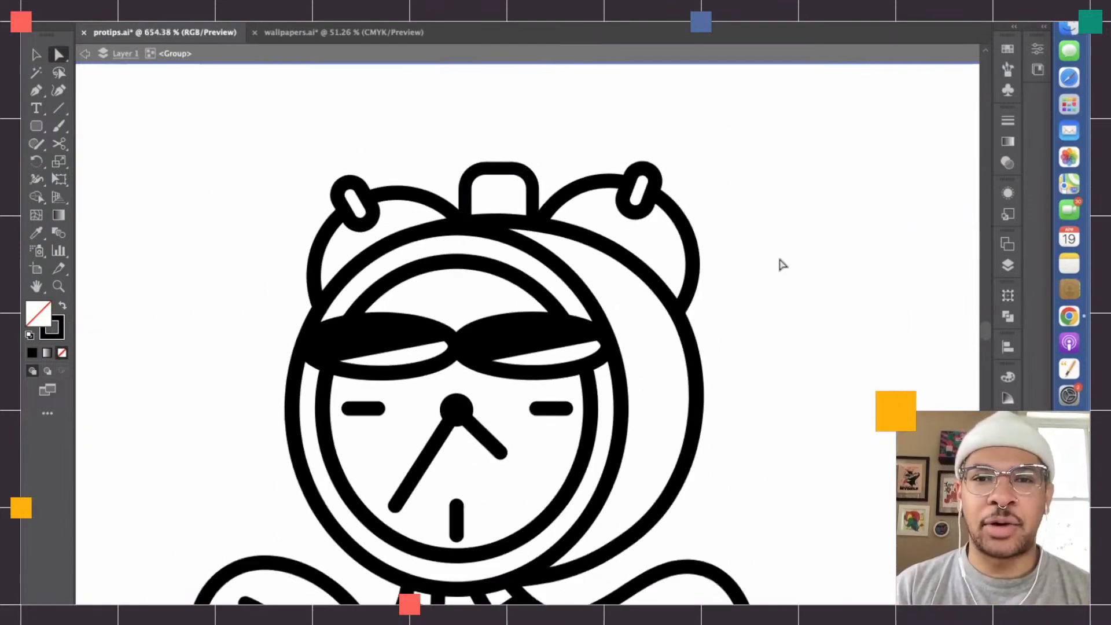
scroll(781, 268, down, 3)
key(v)
key(ctrl+a)
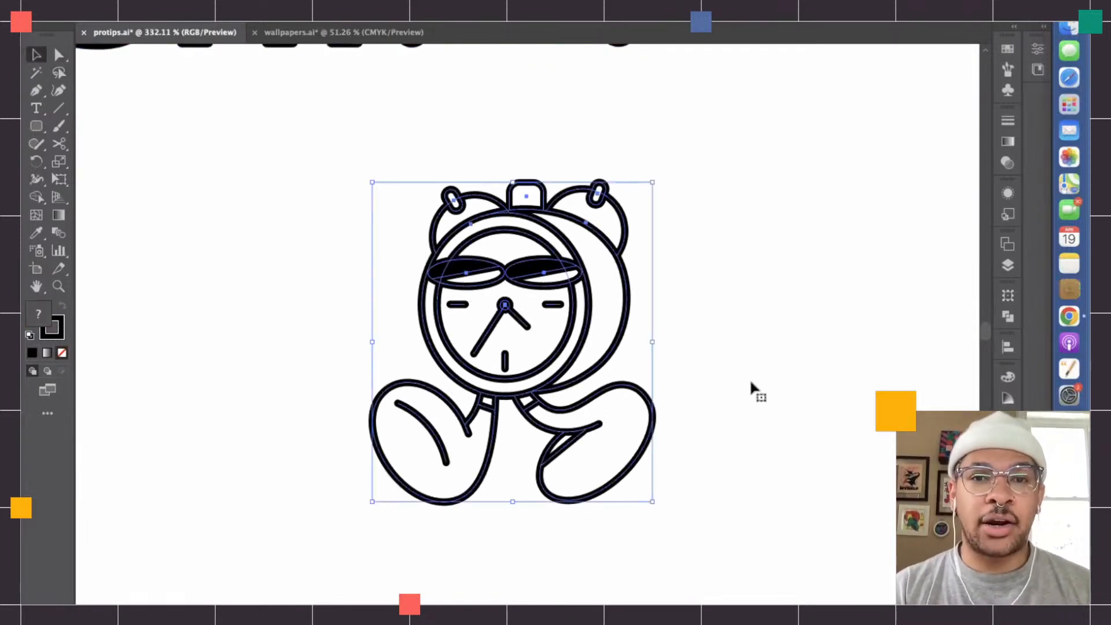
drag(34, 196, 78, 204)
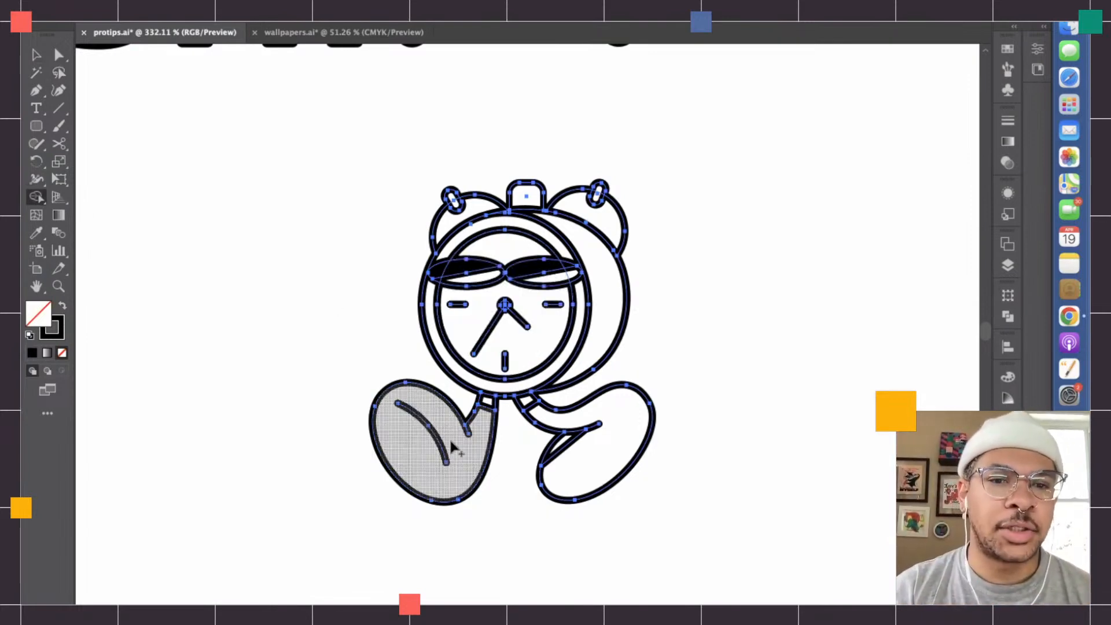
scroll(446, 443, up, 1)
scroll(535, 178, up, 3)
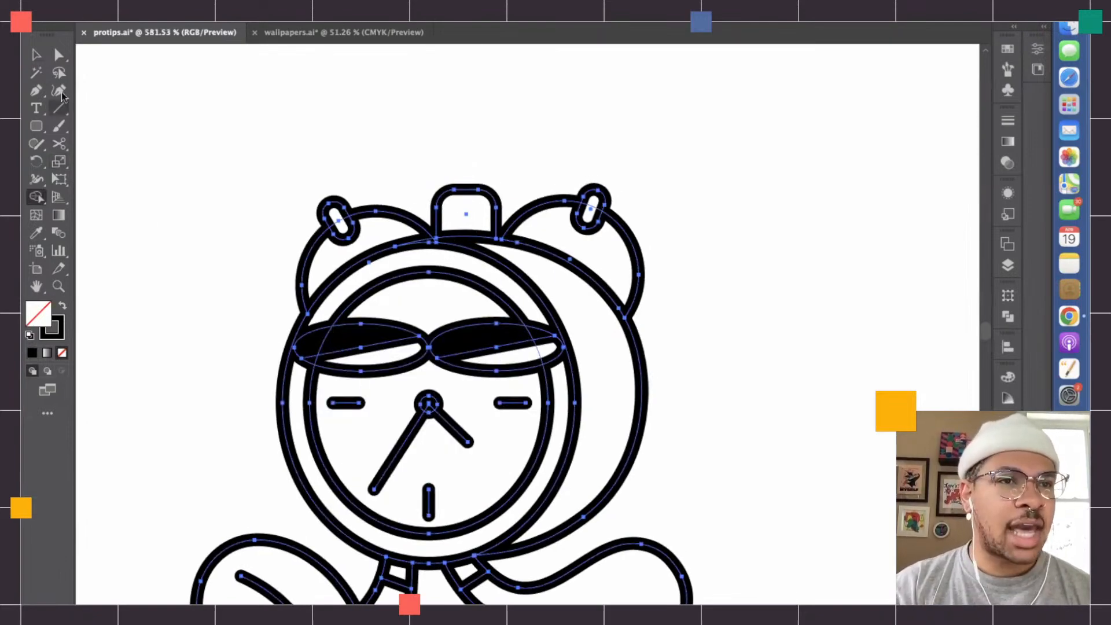
- Move the handle's two lower endpoints exactly onto the clock body's outline and deselect the handle
click(36, 54)
scroll(443, 243, up, 4)
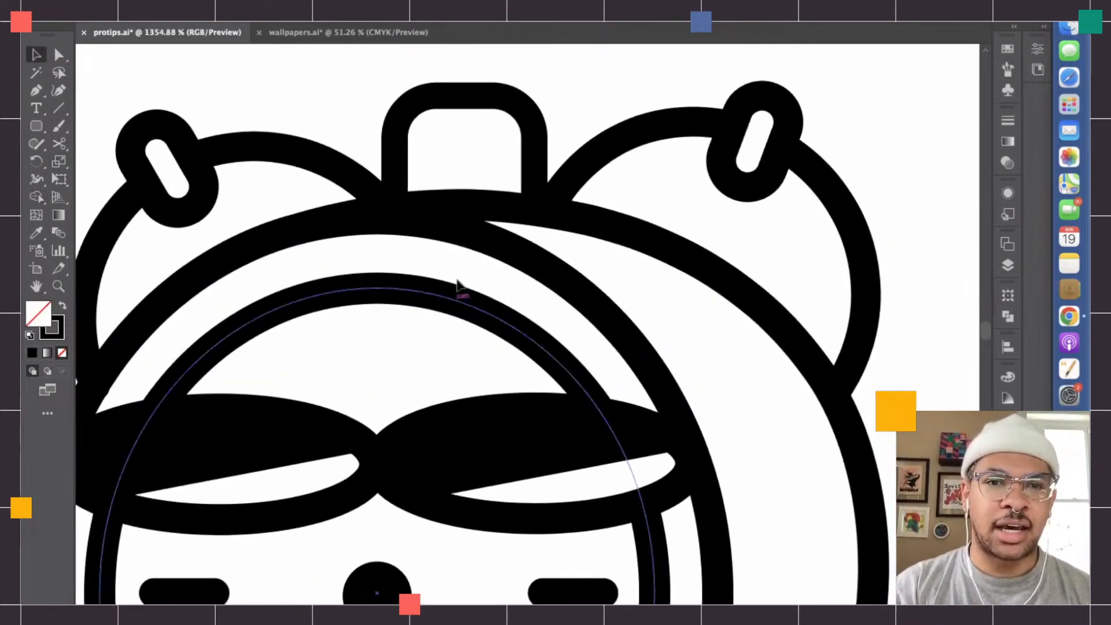
scroll(412, 233, up, 8)
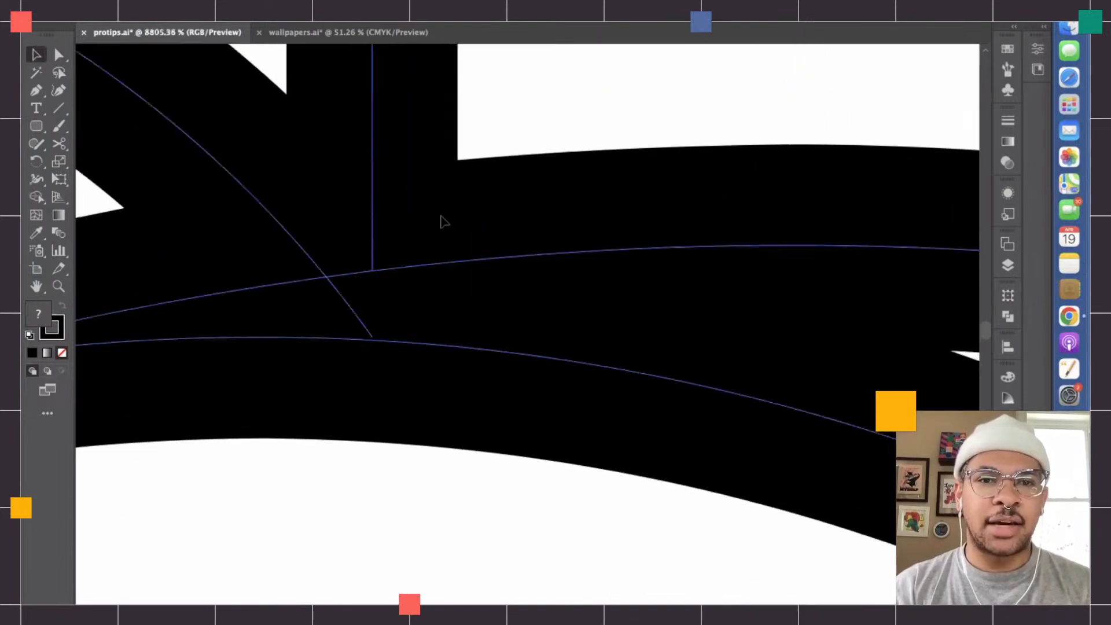
key(a)
scroll(358, 295, up, 4)
click(357, 262)
scroll(498, 290, down, 5)
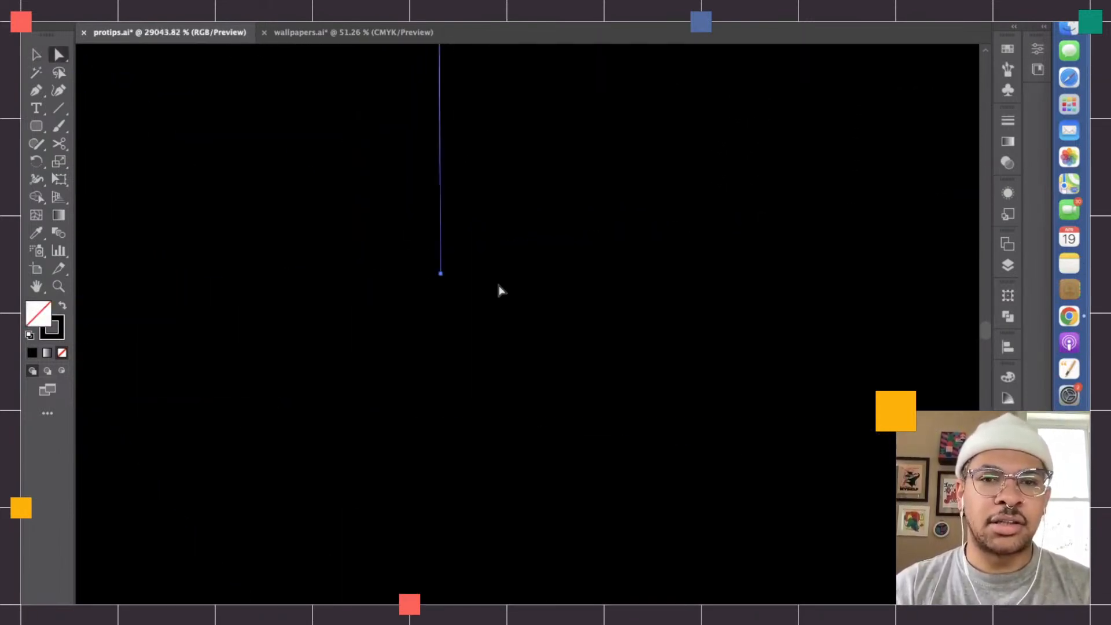
scroll(499, 290, up, 5)
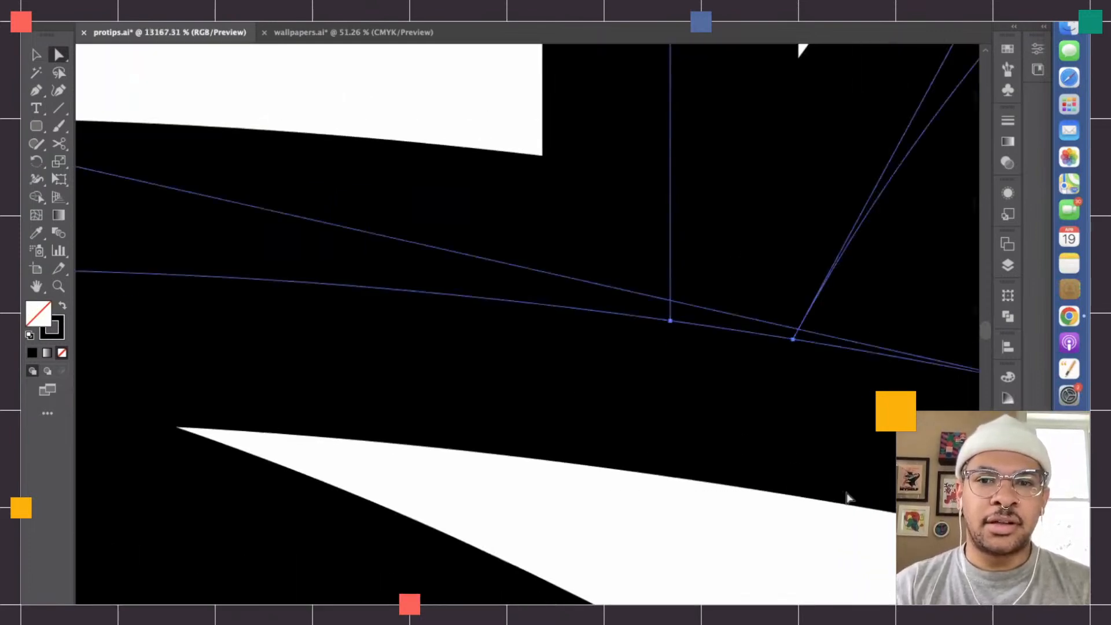
drag(641, 237, 588, 230)
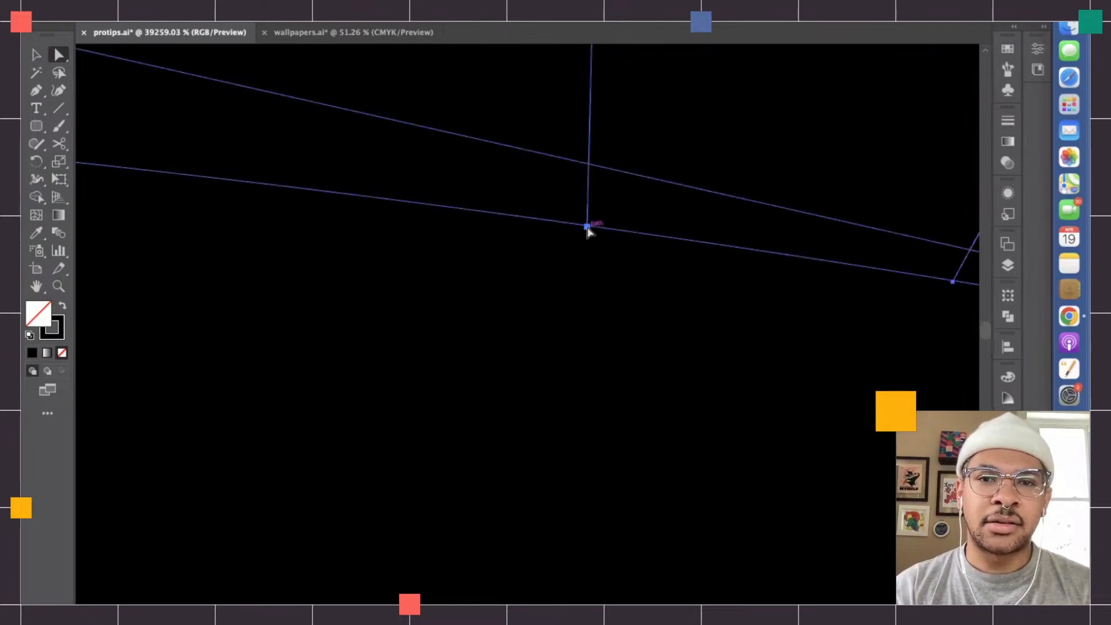
scroll(588, 231, down, 6)
scroll(588, 231, up, 1)
click(609, 165)
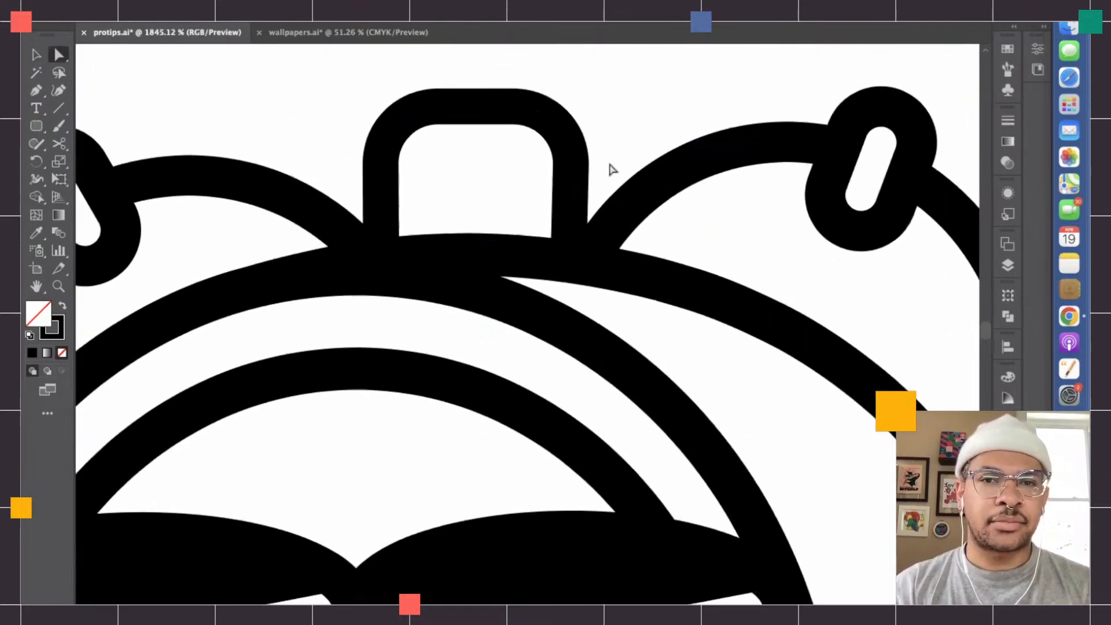
- Select the alarm clock artwork and check with Shape Builder that the handle forms its own closed region
key(v)
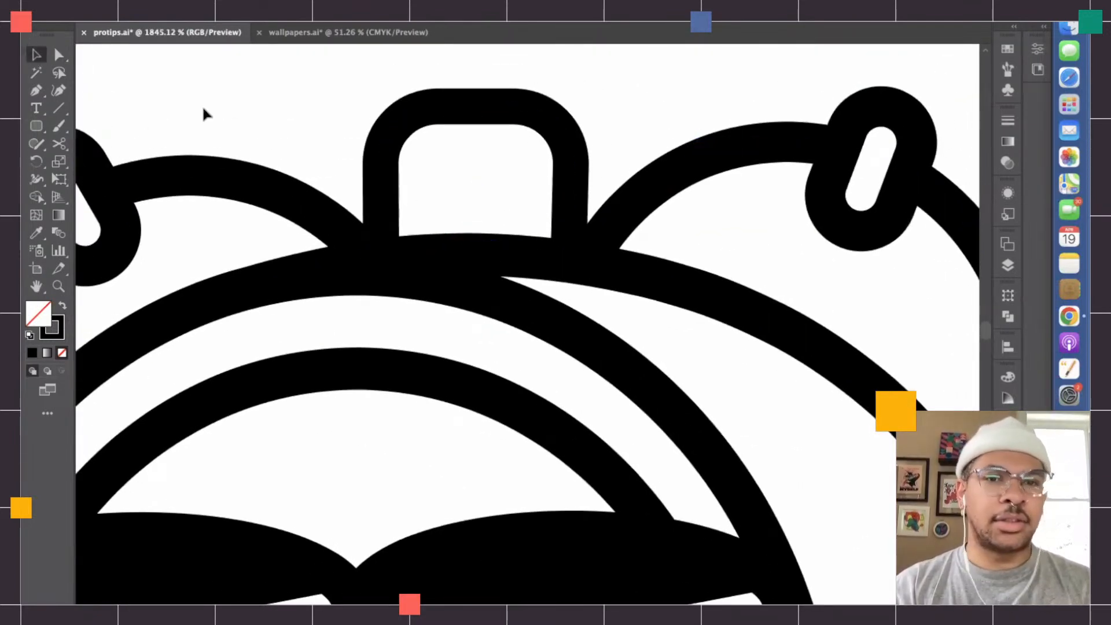
click(386, 187)
key(shift+m)
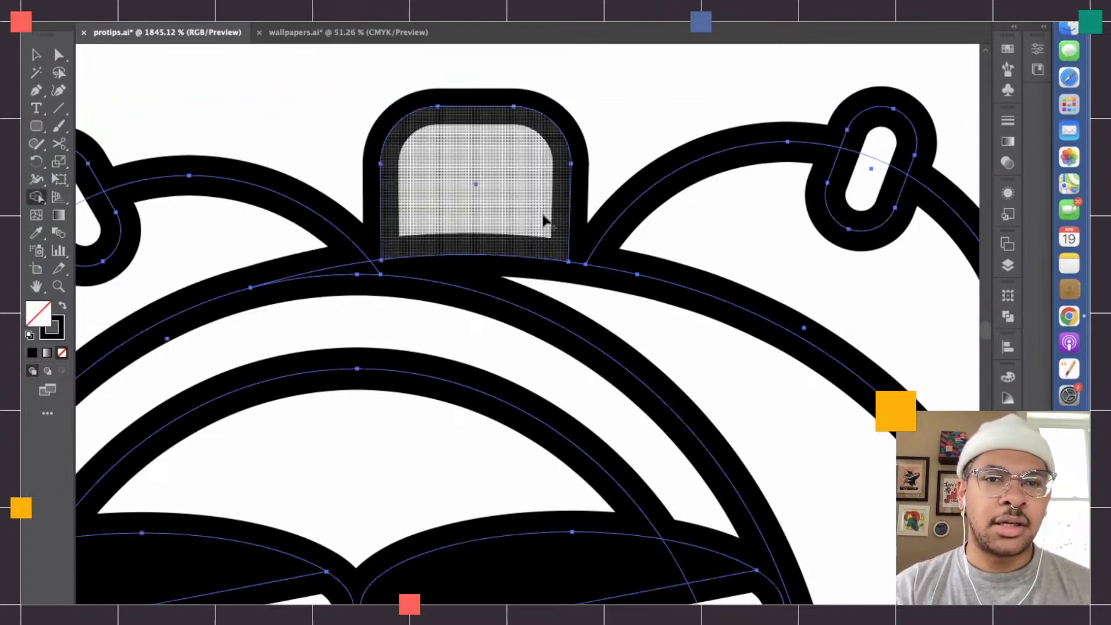
scroll(517, 214, down, 3)
scroll(519, 214, down, 2)
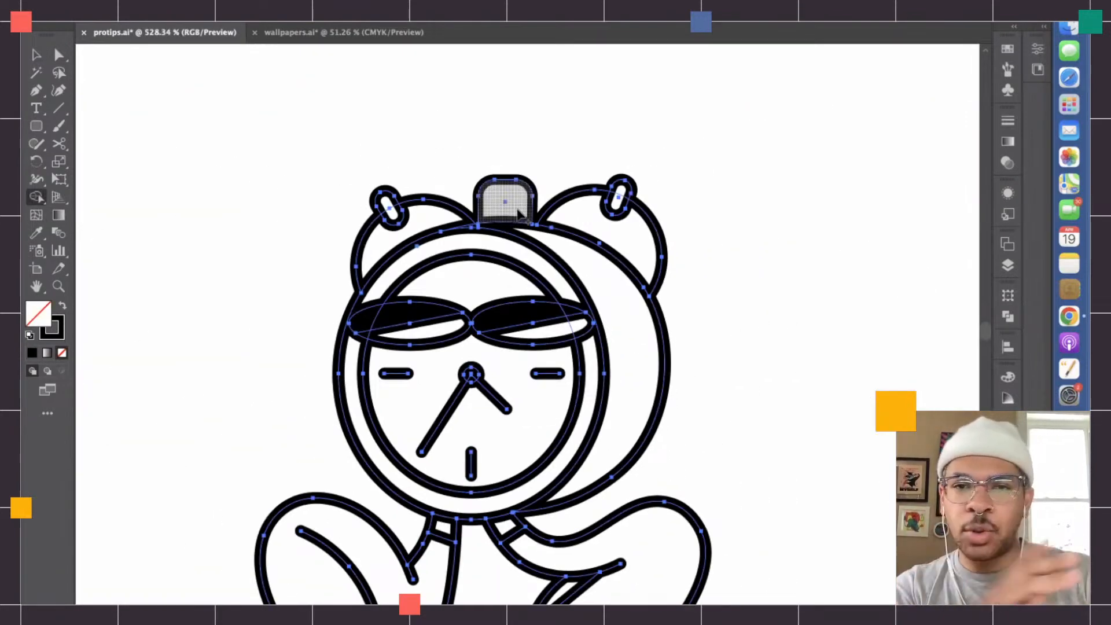
scroll(520, 214, down, 1)
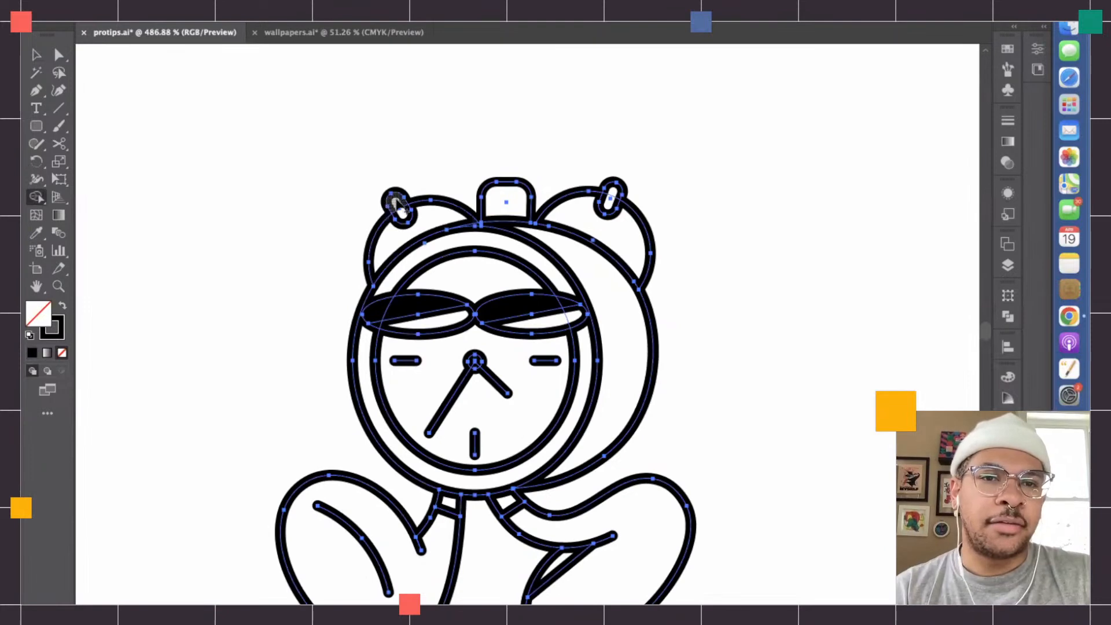
- Set the Shape Builder fill colour to black (000000) and fill the band at the top of the left leg
click(35, 55)
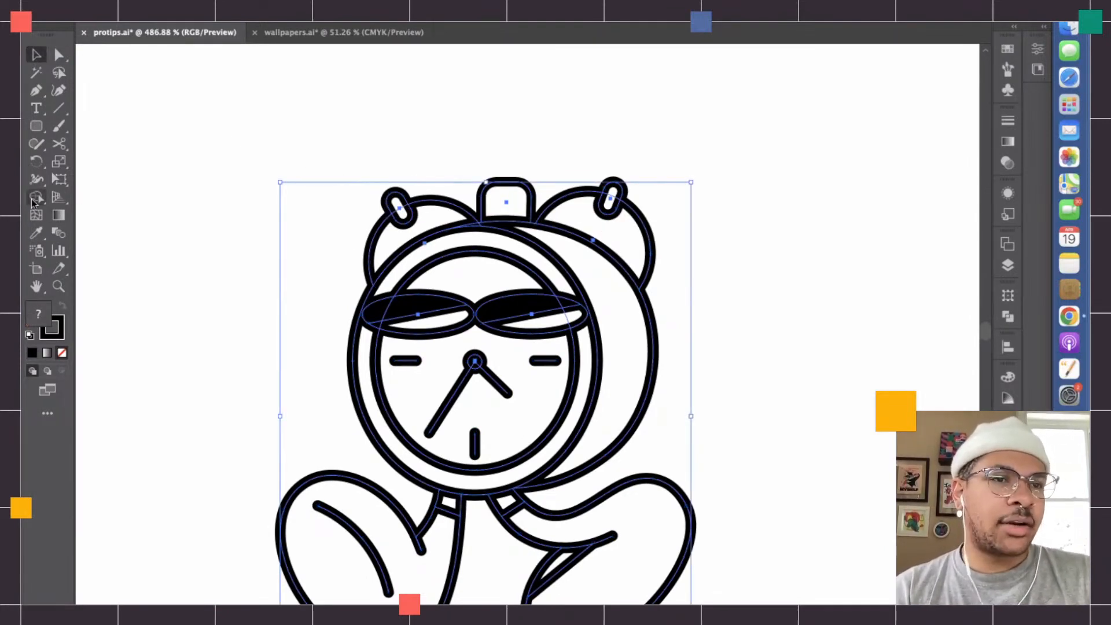
click(33, 199)
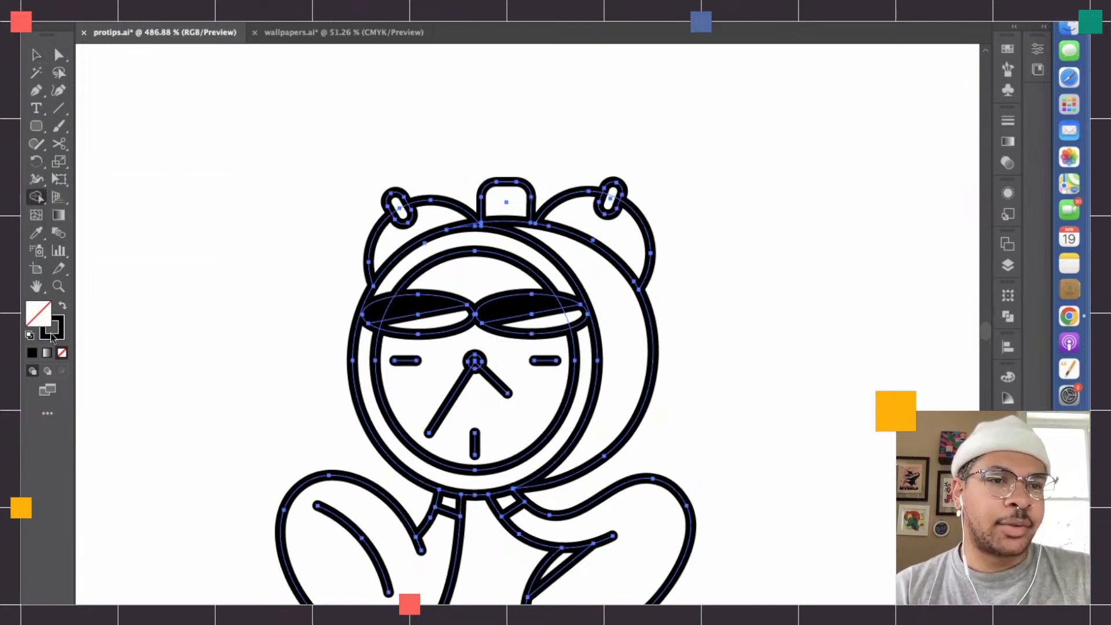
double_click(44, 315)
drag(450, 315, 328, 417)
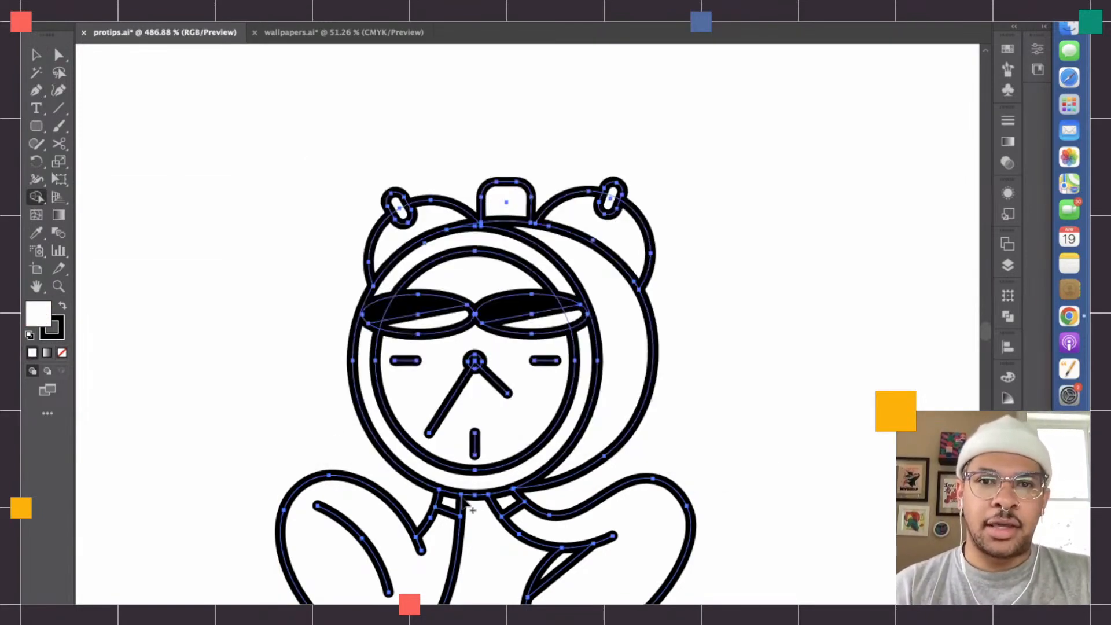
scroll(462, 498, up, 3)
scroll(463, 501, up, 3)
key(ctrl+a)
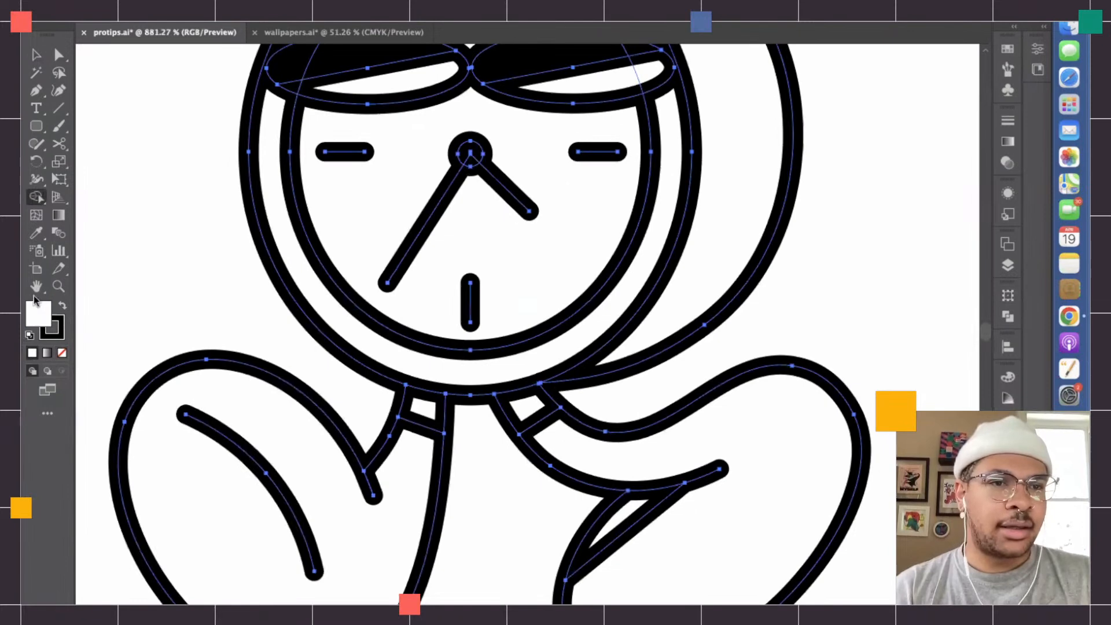
double_click(36, 314)
text(000000)
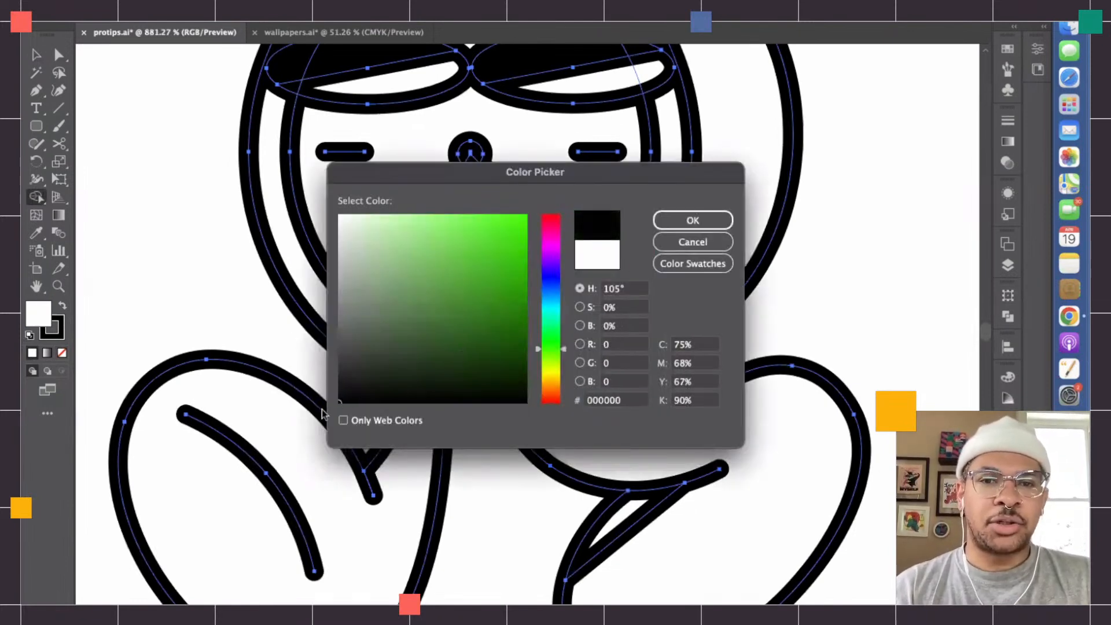
key(Return)
click(421, 412)
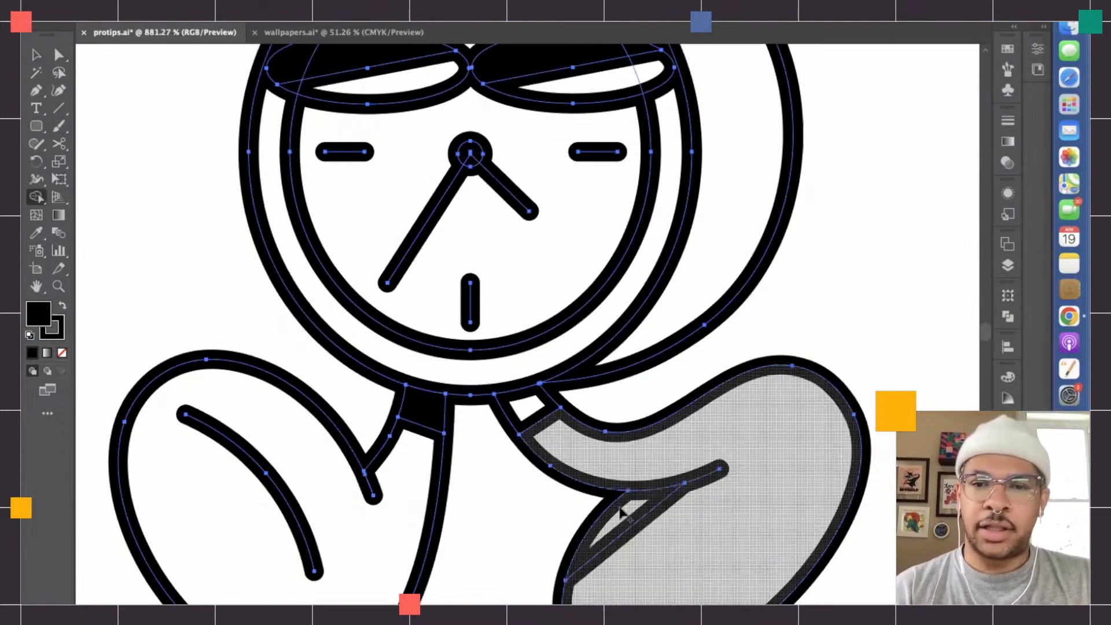
- Move the top endpoint of the right leg's inner line exactly onto the clock body's outline
scroll(627, 522, up, 6)
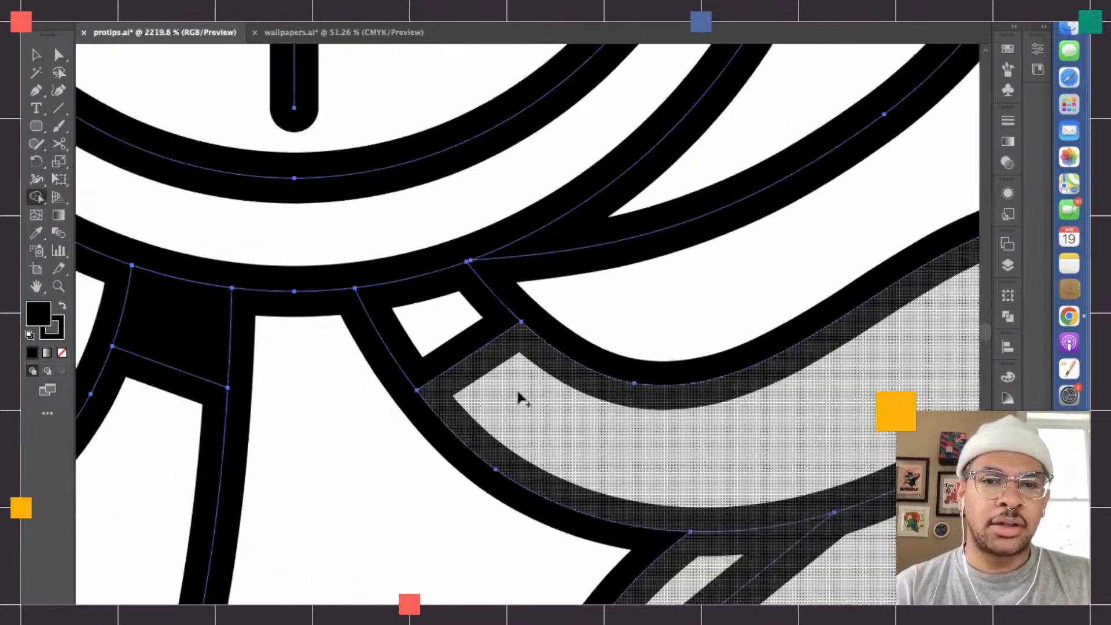
scroll(564, 424, down, 4)
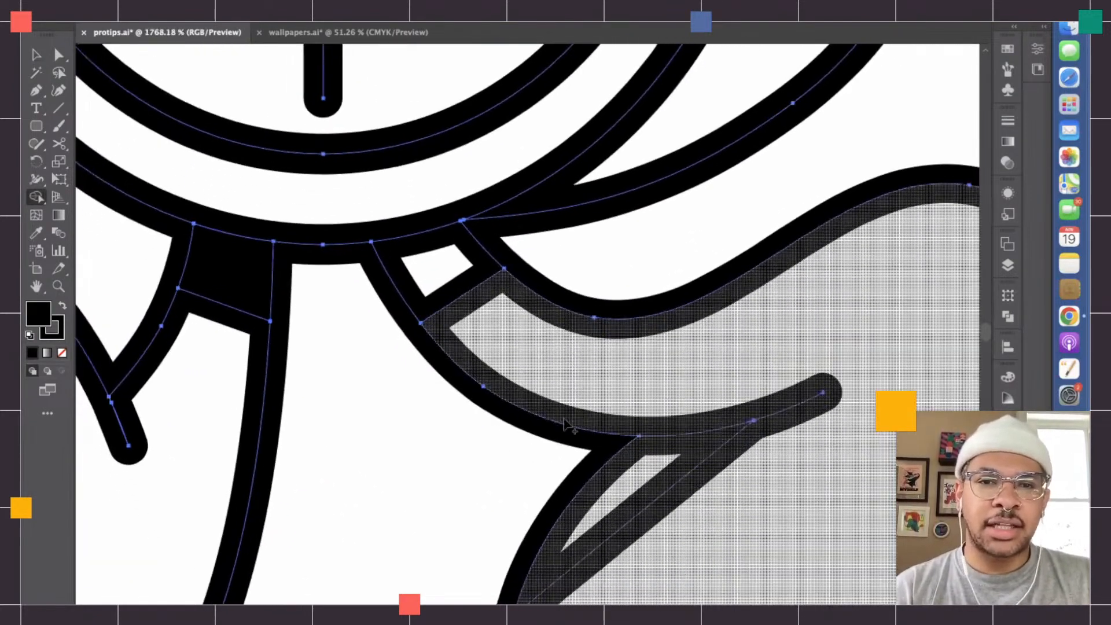
scroll(442, 268, up, 2)
scroll(363, 303, up, 3)
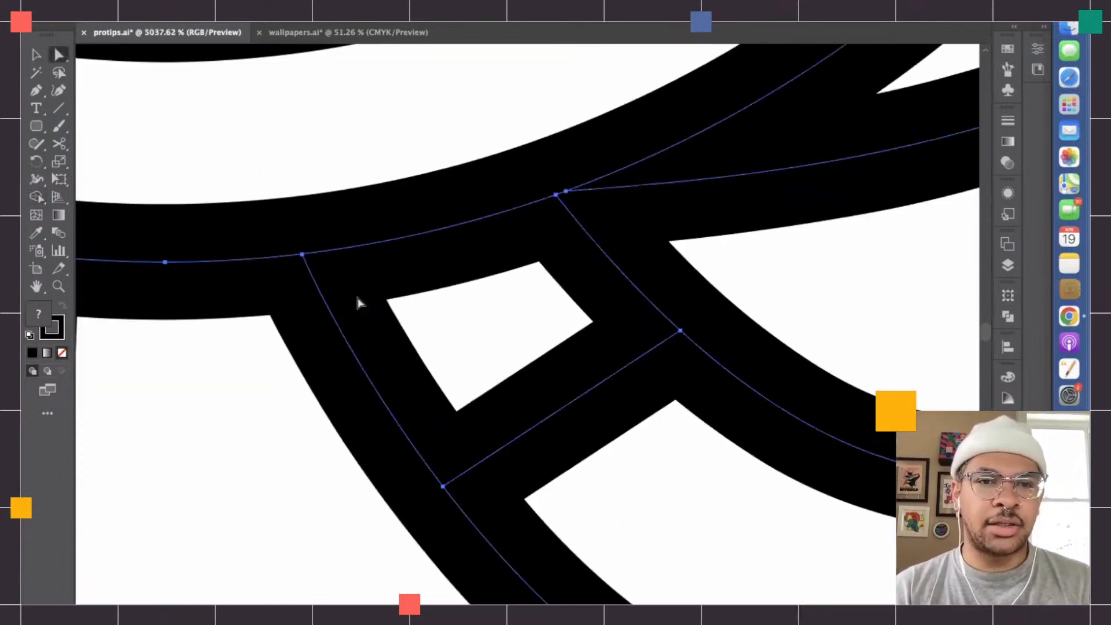
key(a)
scroll(300, 274, up, 5)
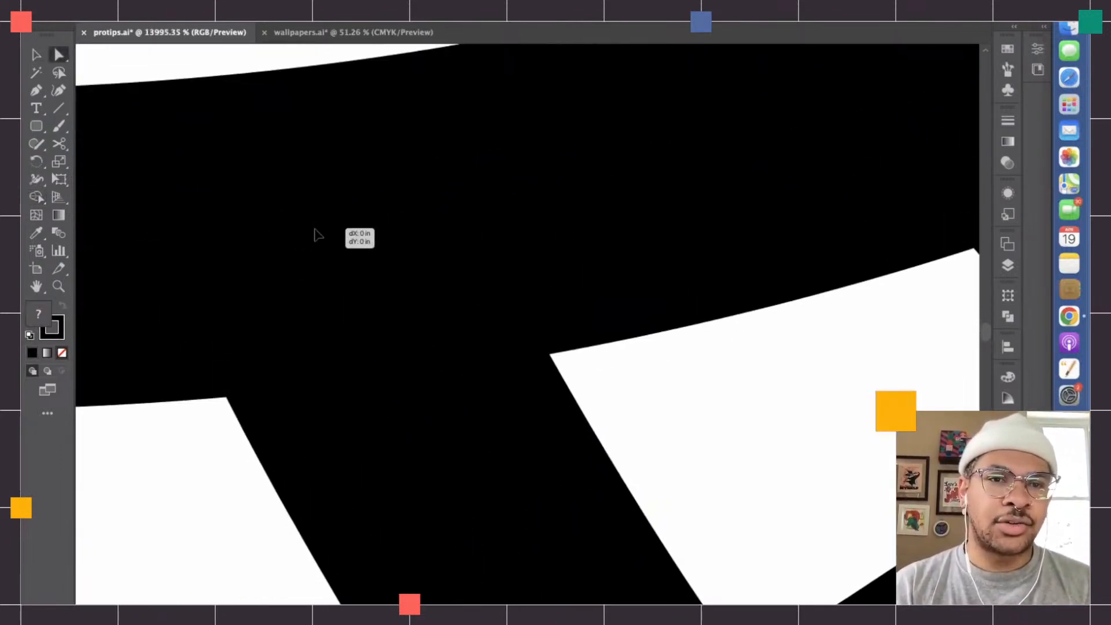
scroll(324, 230, up, 3)
drag(327, 230, 339, 222)
scroll(341, 222, up, 2)
drag(340, 209, 350, 208)
scroll(349, 208, down, 4)
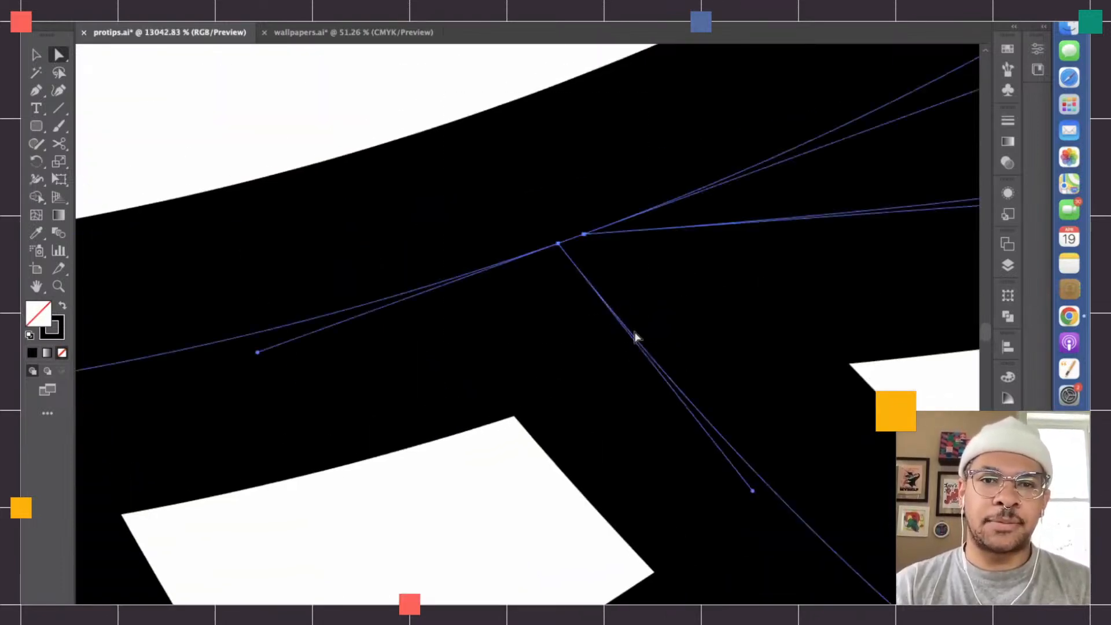
- Align the top endpoint of the right leg's outer line with the clock body's outline
scroll(575, 257, up, 3)
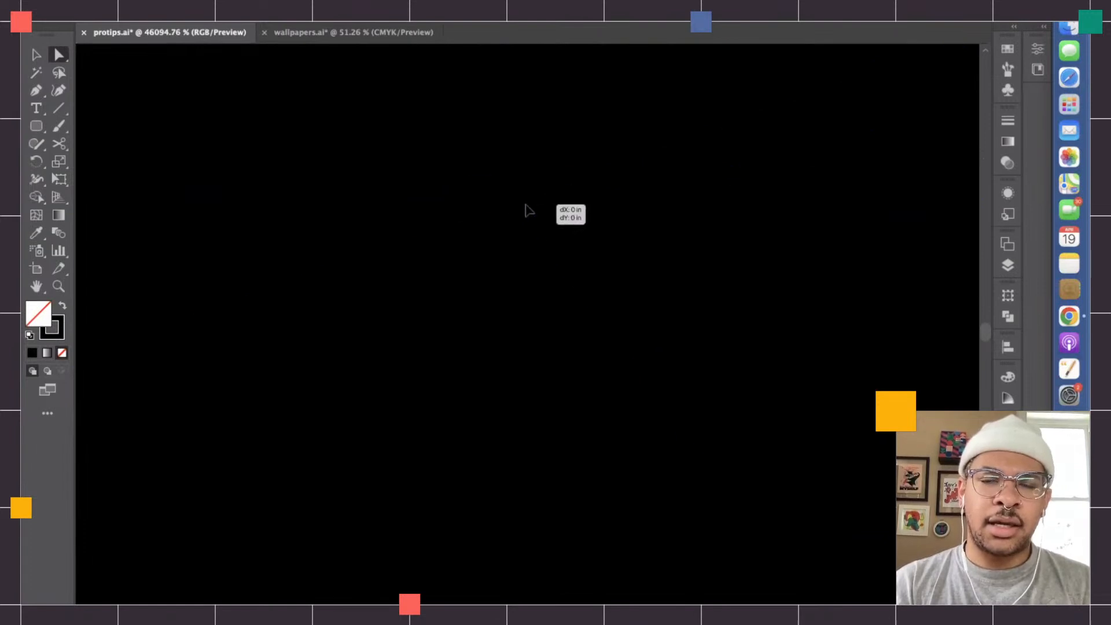
scroll(522, 183, down, 2)
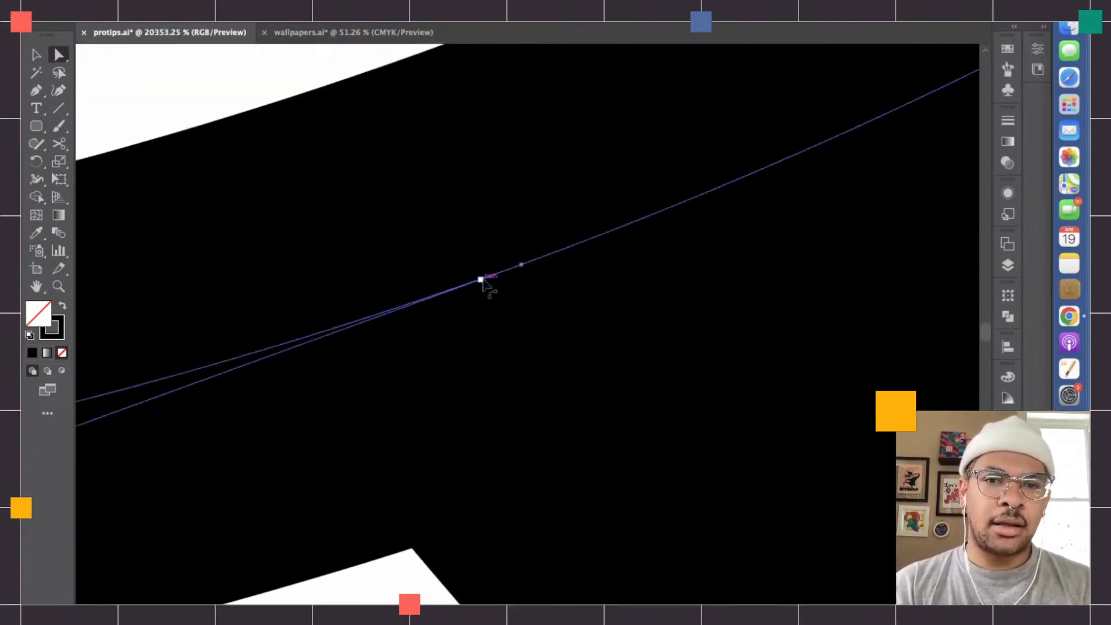
scroll(492, 292, up, 3)
scroll(483, 281, down, 2)
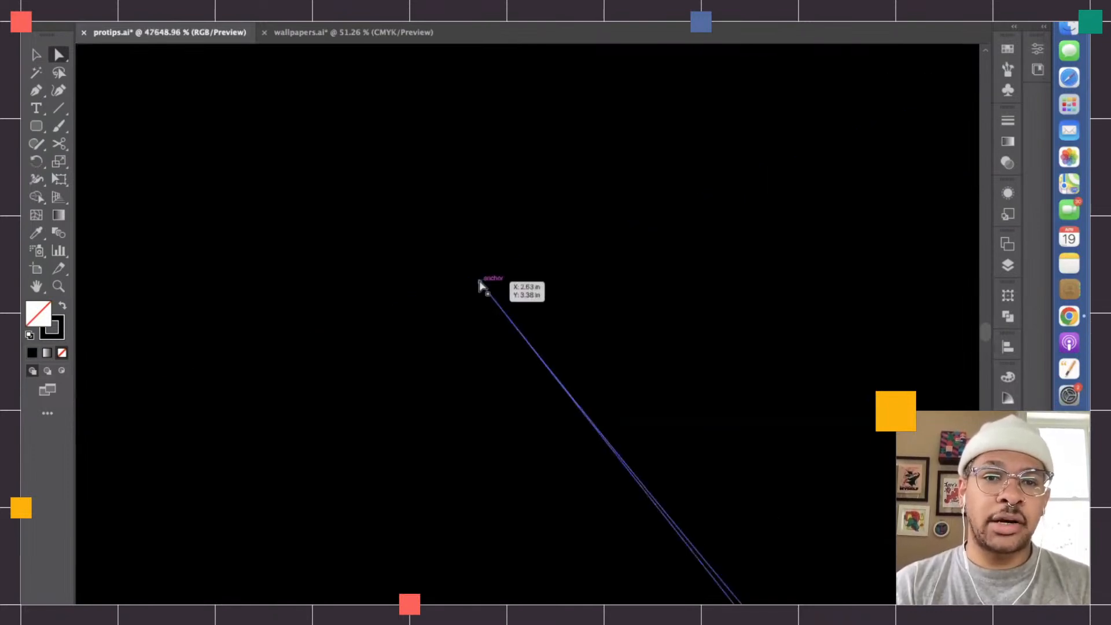
scroll(489, 282, down, 8)
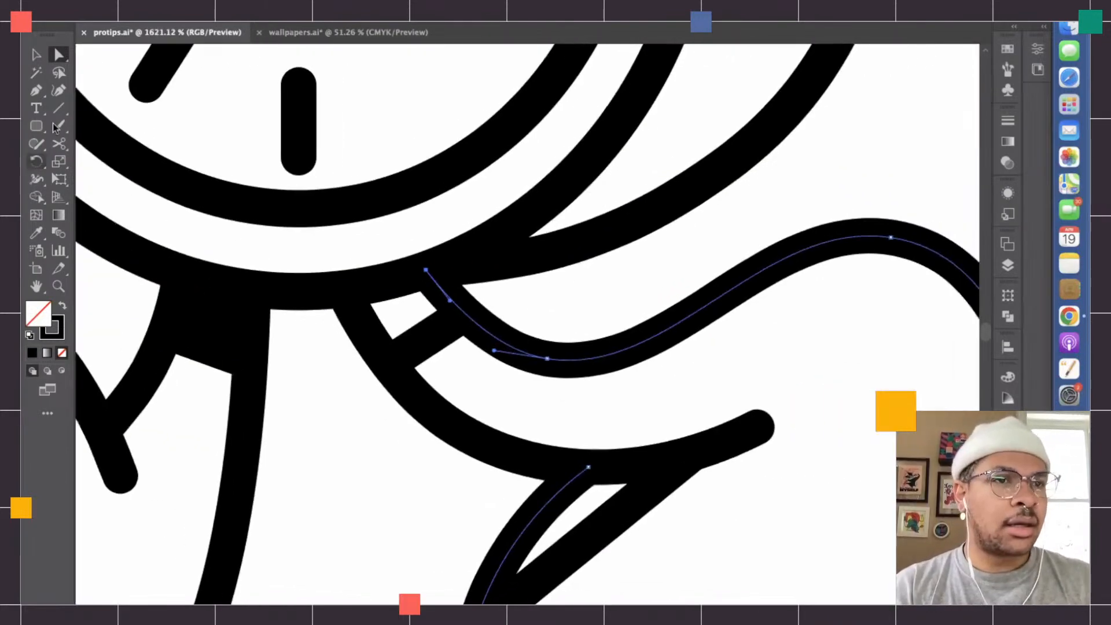
- Select the whole alarm clock artwork and activate the Shape Builder tool for another check of the right leg
click(34, 55)
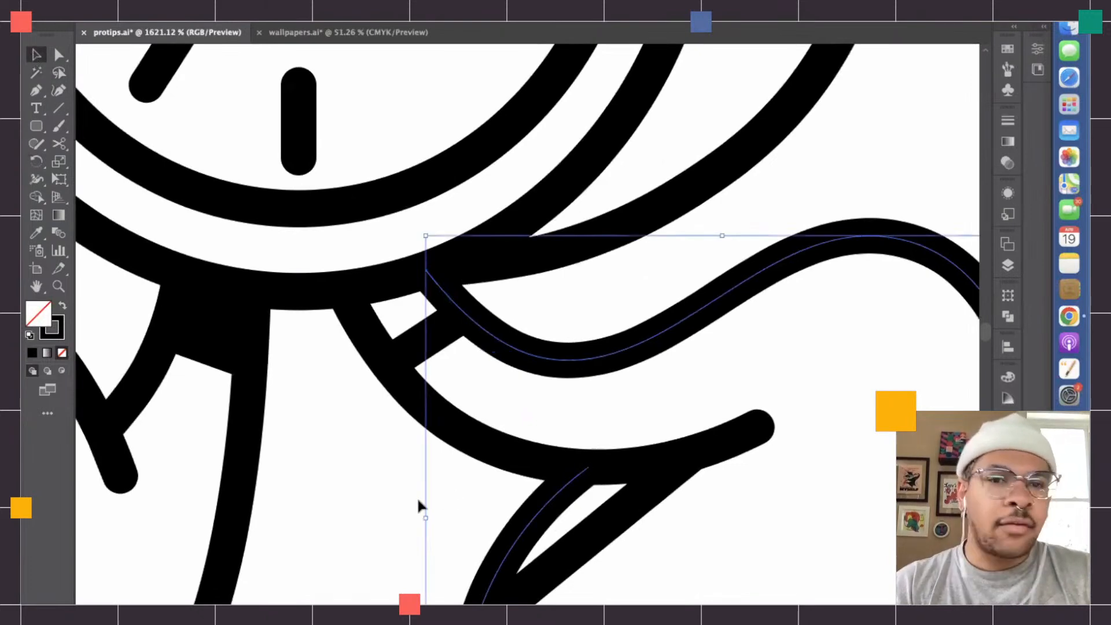
key(super+a)
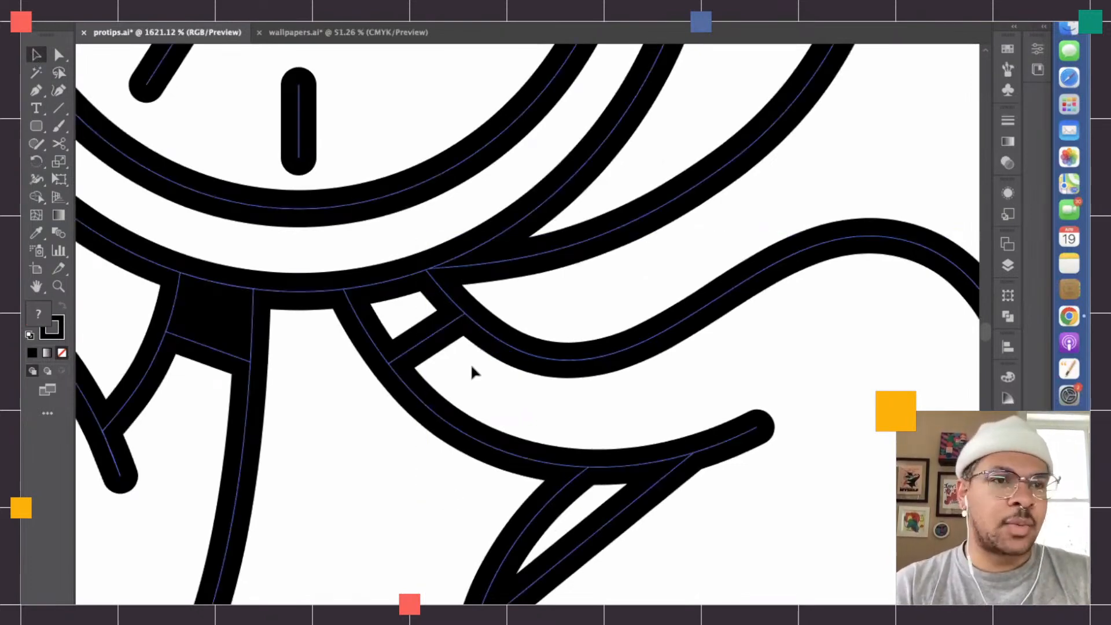
click(36, 197)
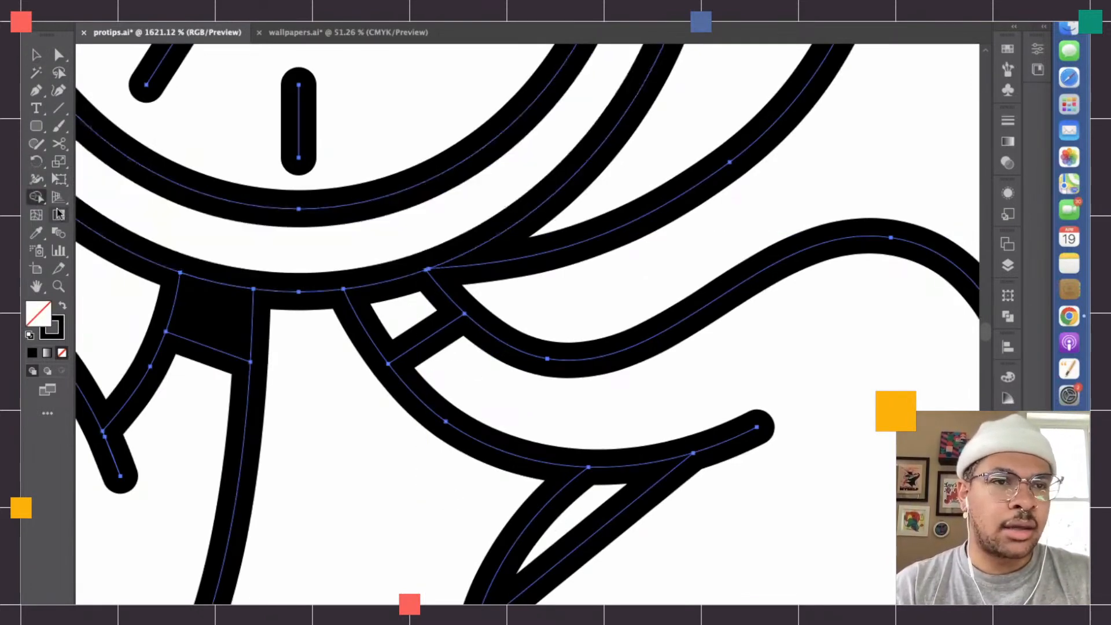
click(38, 198)
click(103, 203)
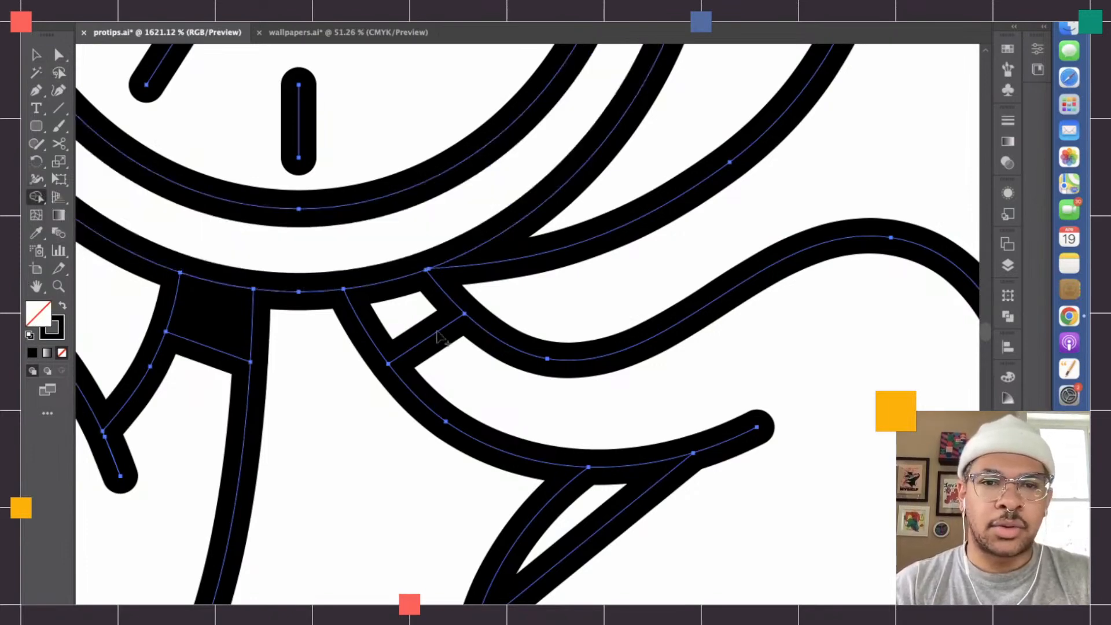
- Nudge the outer leg line's top endpoint again so it sits on the clock body's outline beside the handle
scroll(434, 334, up, 5)
scroll(459, 266, up, 6)
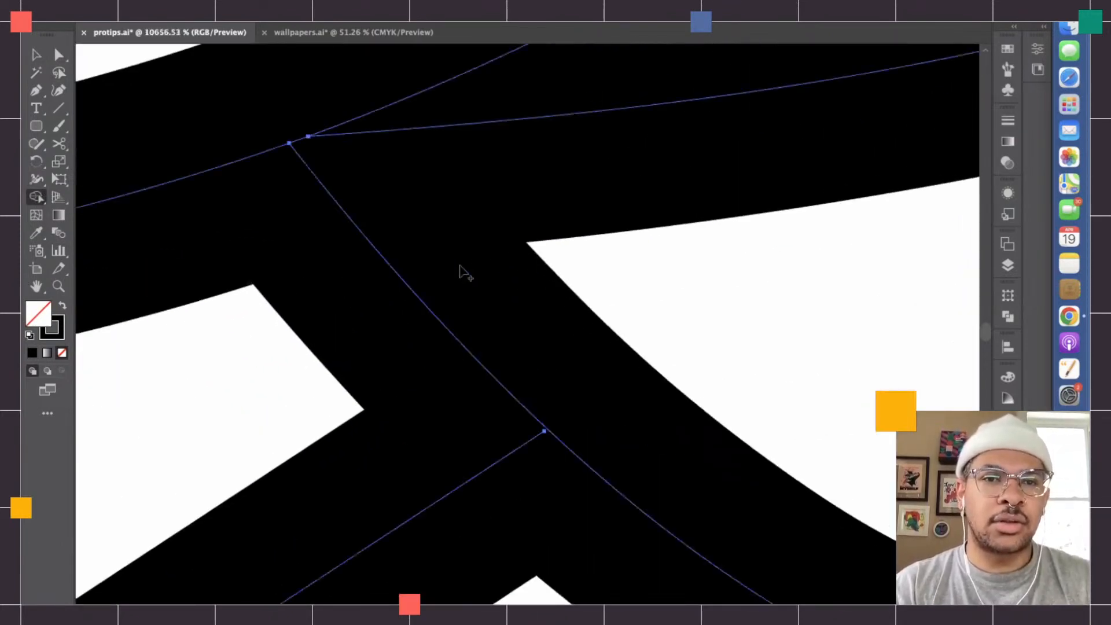
key(a)
scroll(436, 352, up, 5)
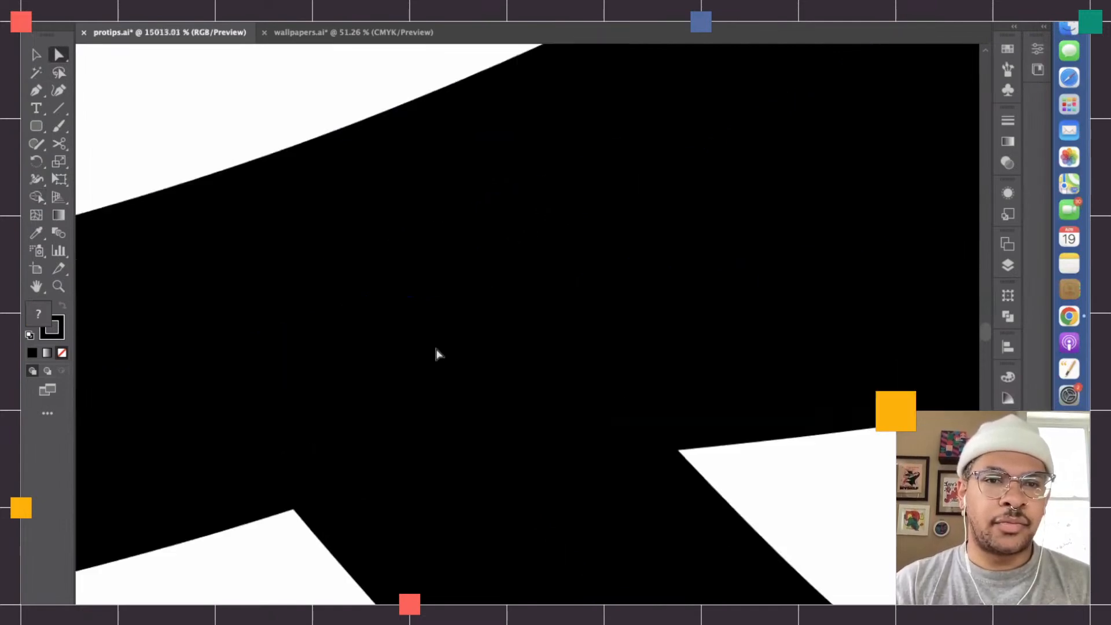
drag(389, 305, 392, 304)
click(387, 333)
- Move the right foot outline's upper endpoint exactly onto the lower line of the leg
scroll(387, 332, down, 6)
scroll(387, 332, down, 4)
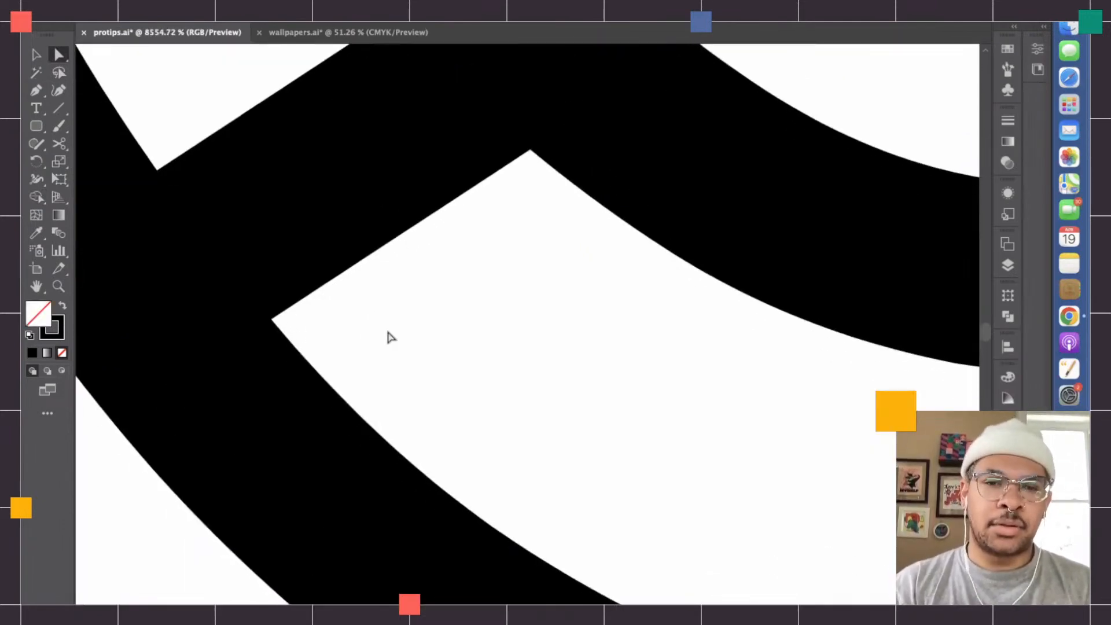
scroll(389, 335, down, 5)
scroll(451, 353, down, 2)
scroll(550, 359, up, 3)
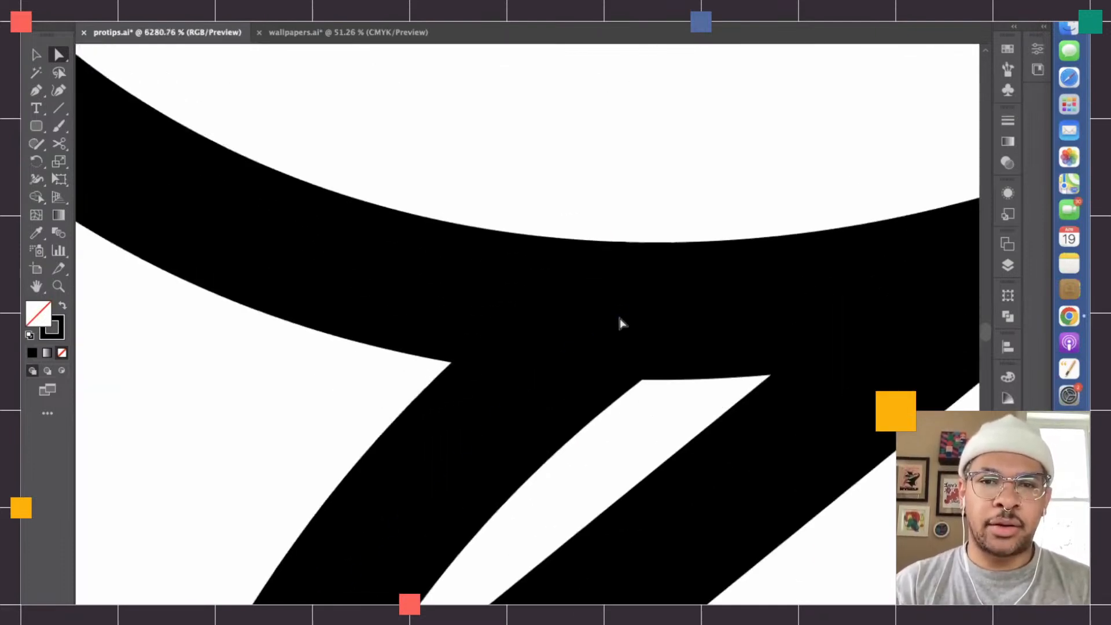
scroll(623, 316, up, 3)
mouse_move(618, 316)
mouse_down()
mouse_move(637, 307)
mouse_move(657, 317)
mouse_move(620, 314)
mouse_up()
scroll(620, 315, down, 3)
click(571, 283)
- Align the short diagonal line's two endpoints with the right leg line and the foot outline
scroll(590, 264, up, 5)
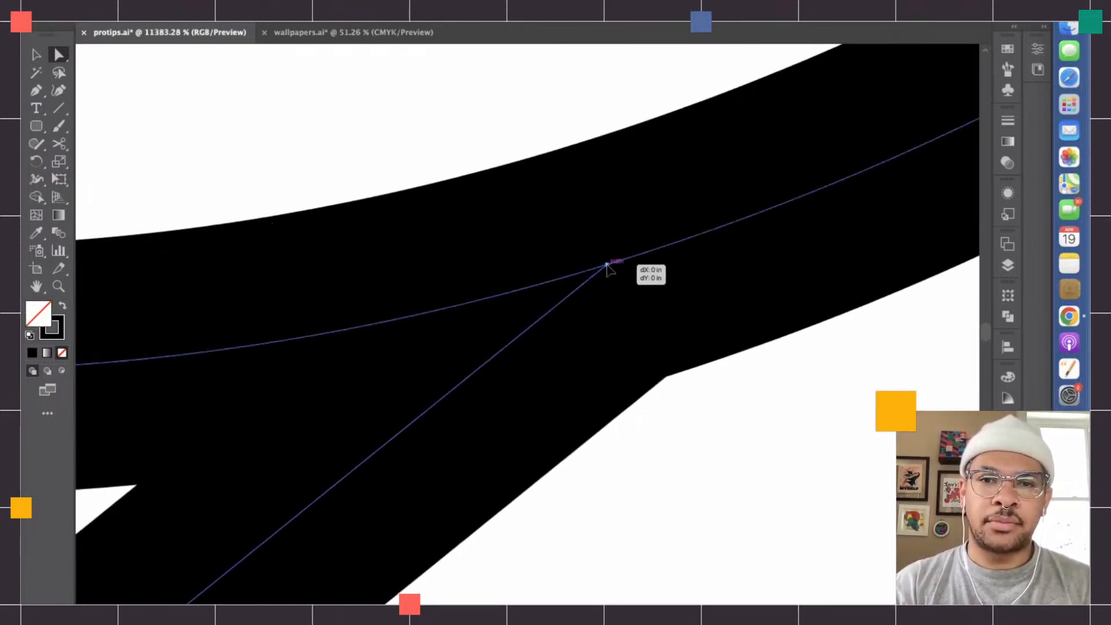
scroll(595, 271, down, 10)
scroll(382, 446, up, 10)
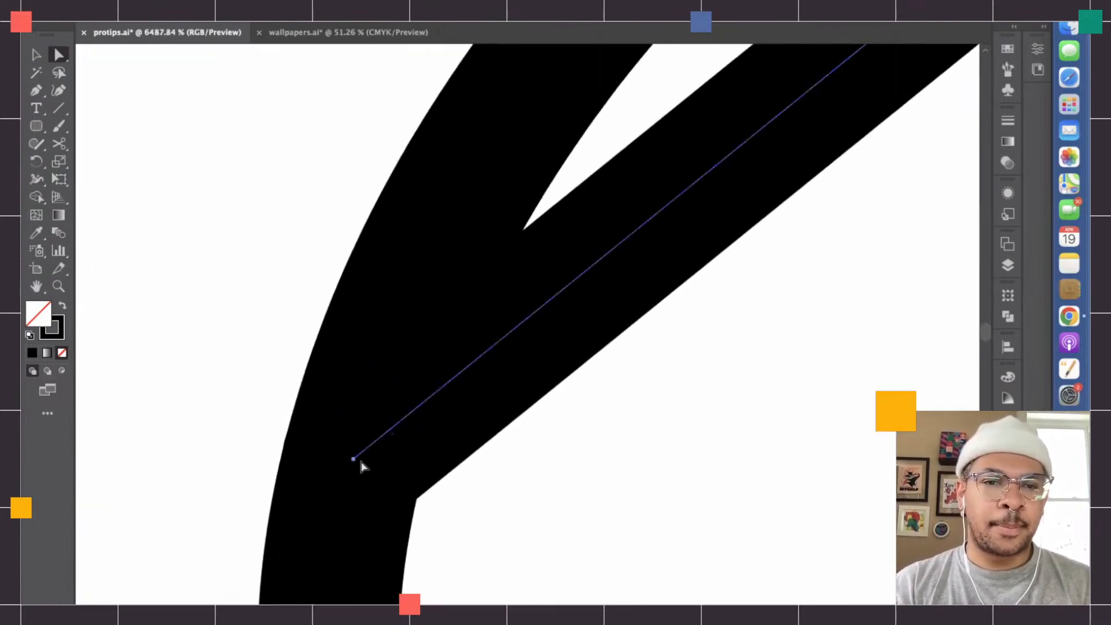
click(352, 449)
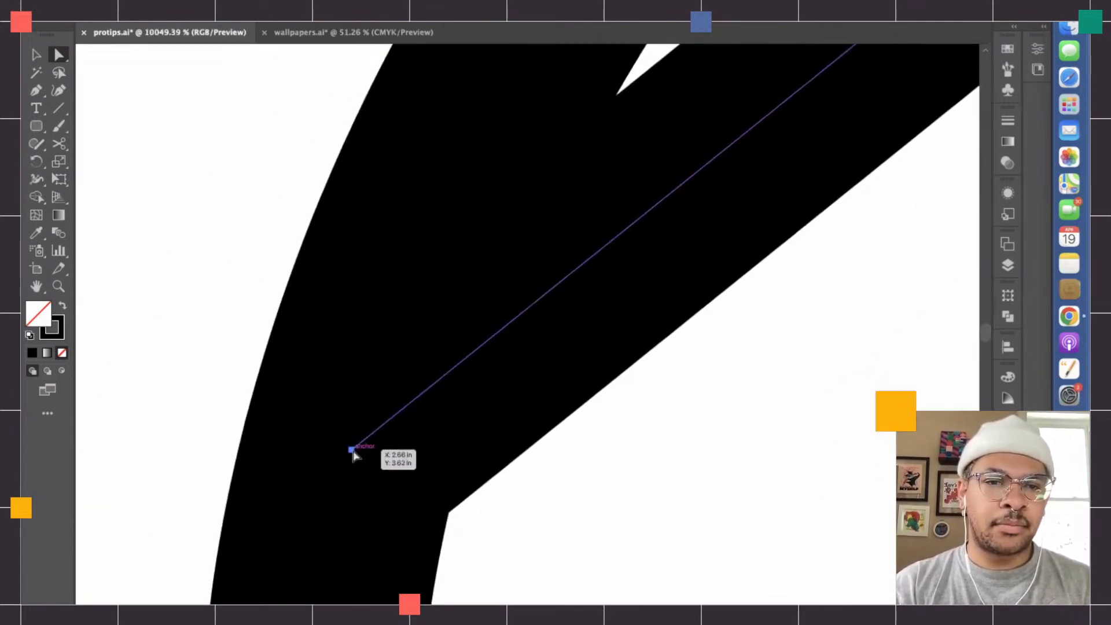
scroll(354, 454, down, 12)
- Select all the artwork and check the right leg's closed regions with Shape Builder
key(v)
click(509, 335)
key(super+a)
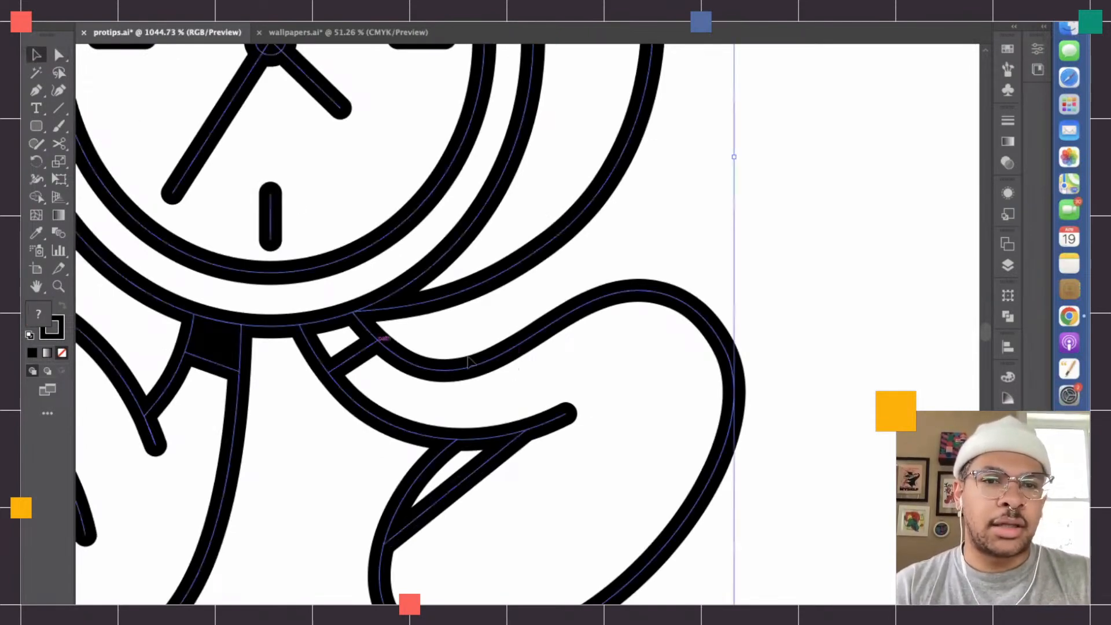
click(36, 196)
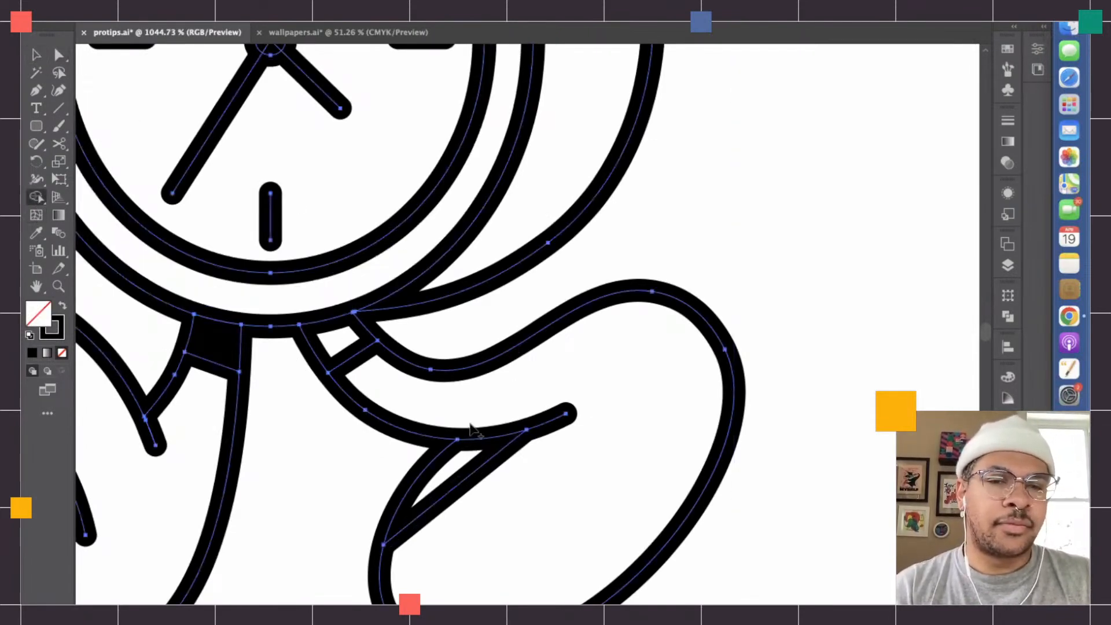
scroll(365, 440, down, 5)
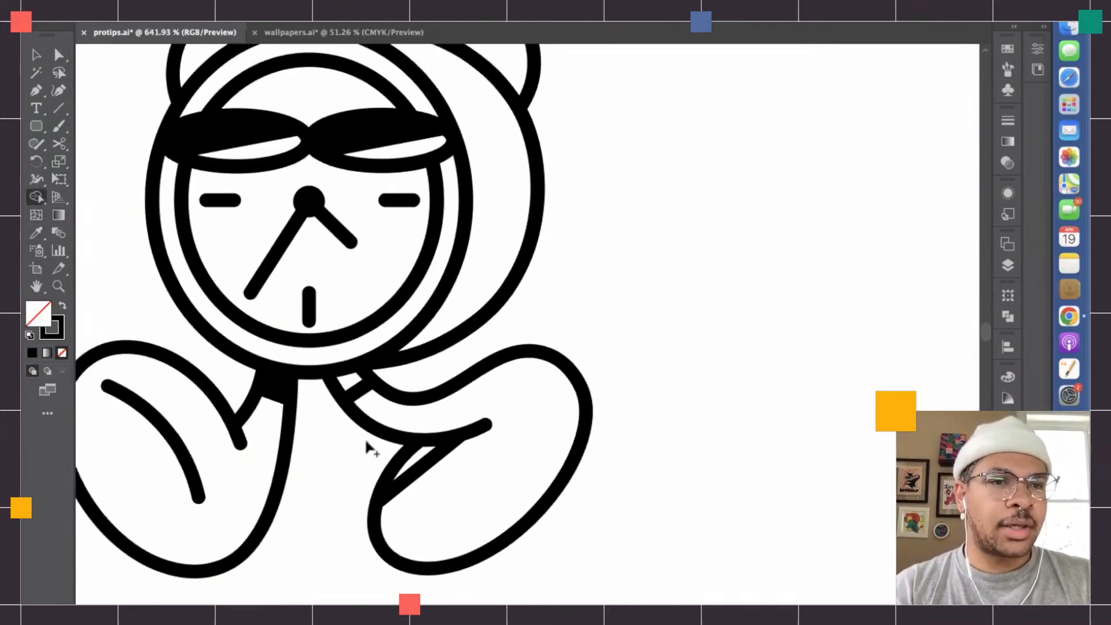
- Reselect the entire clock character with Shape Builder active and examine the paths around the legs and clock body
scroll(364, 440, left, 3)
drag(33, 200, 91, 200)
click(37, 54)
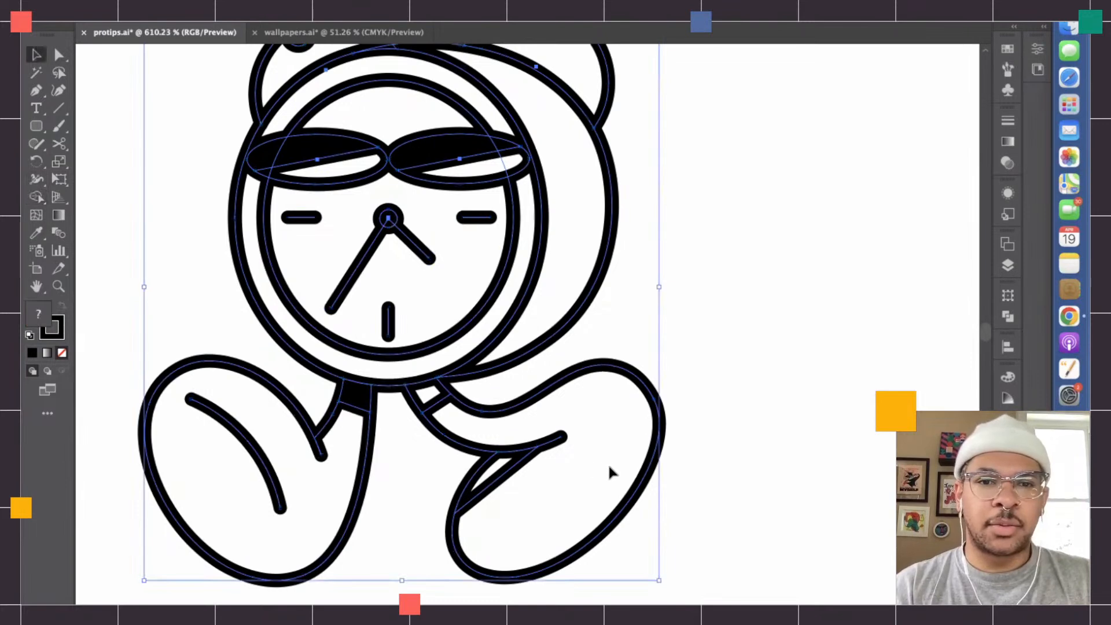
click(36, 198)
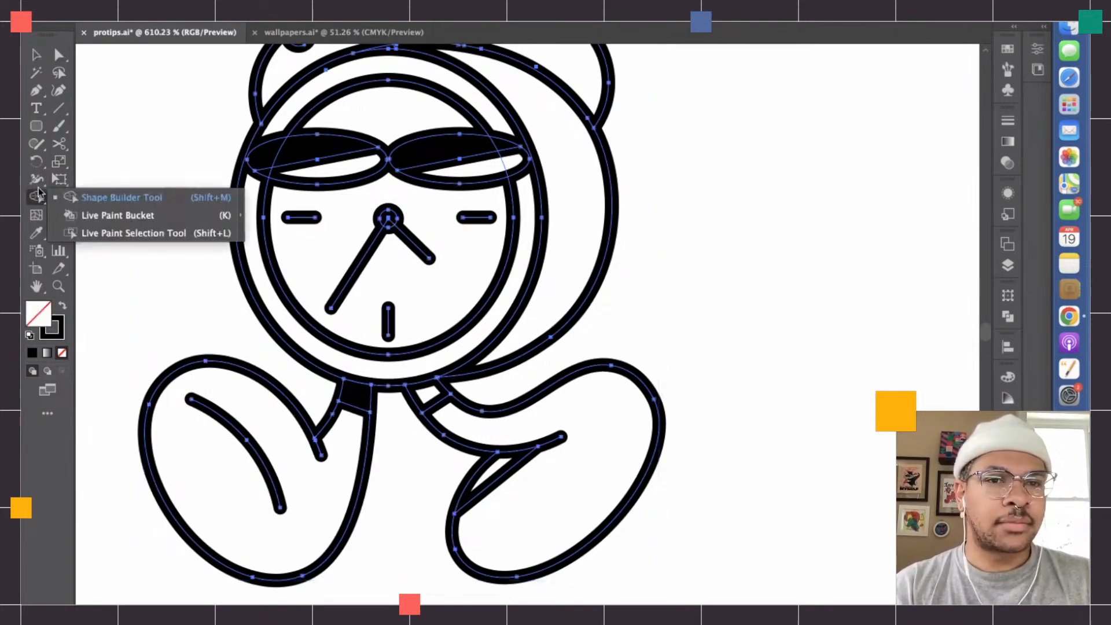
click(118, 197)
scroll(588, 459, down, 2)
key(super+a)
scroll(475, 453, up, 3)
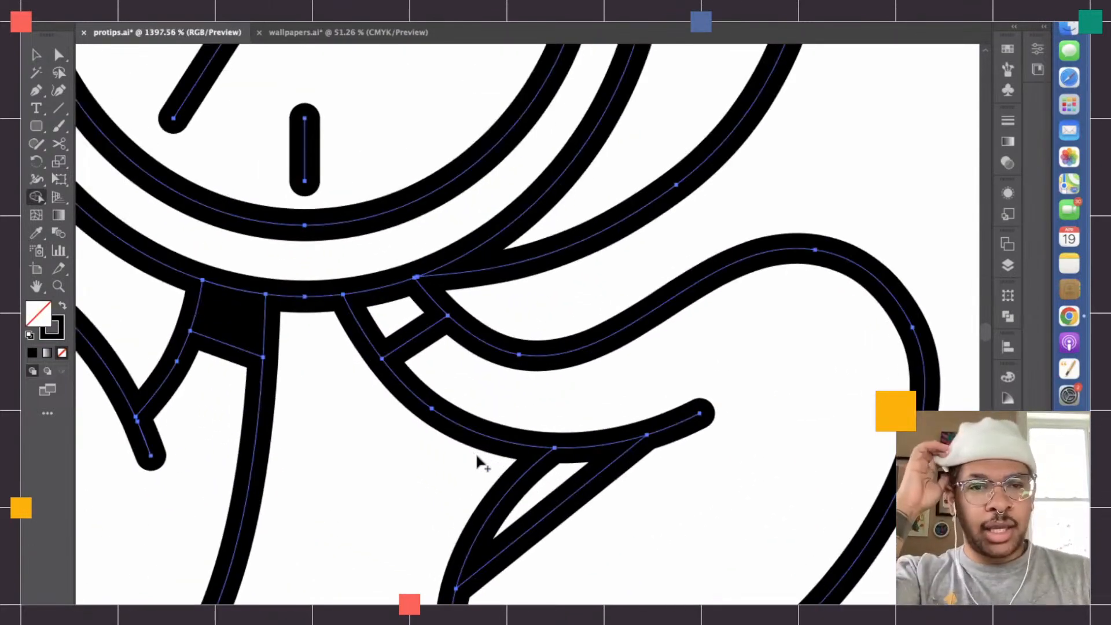
scroll(359, 408, down, 2)
scroll(359, 407, up, 5)
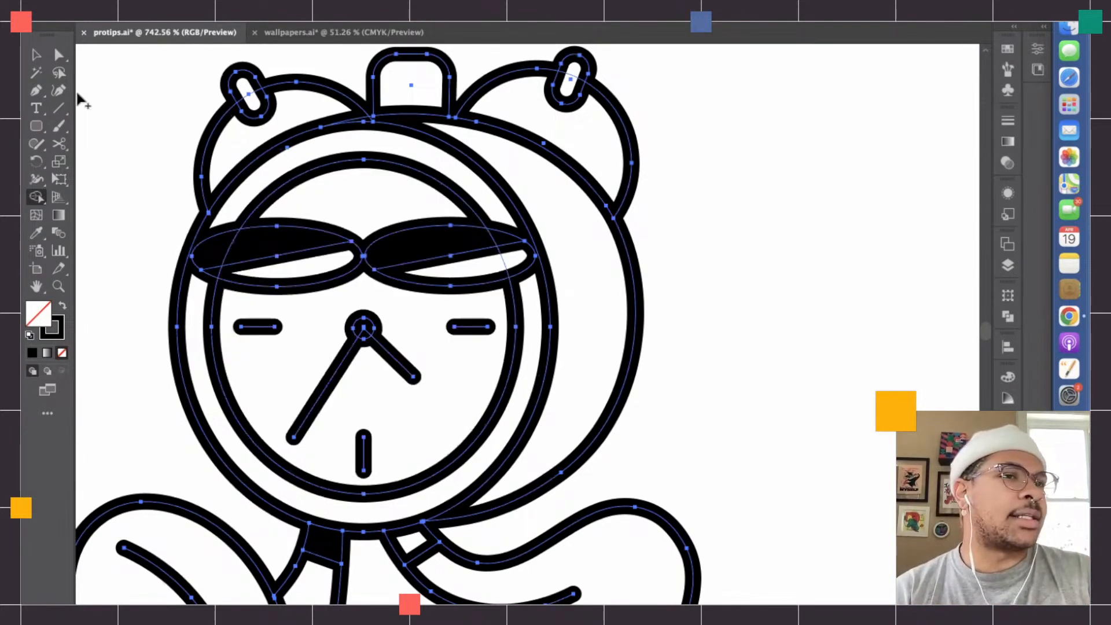
- Deselect the artwork, isolate the right leg's group to inspect its outline, and exit isolation
key(v)
click(643, 460)
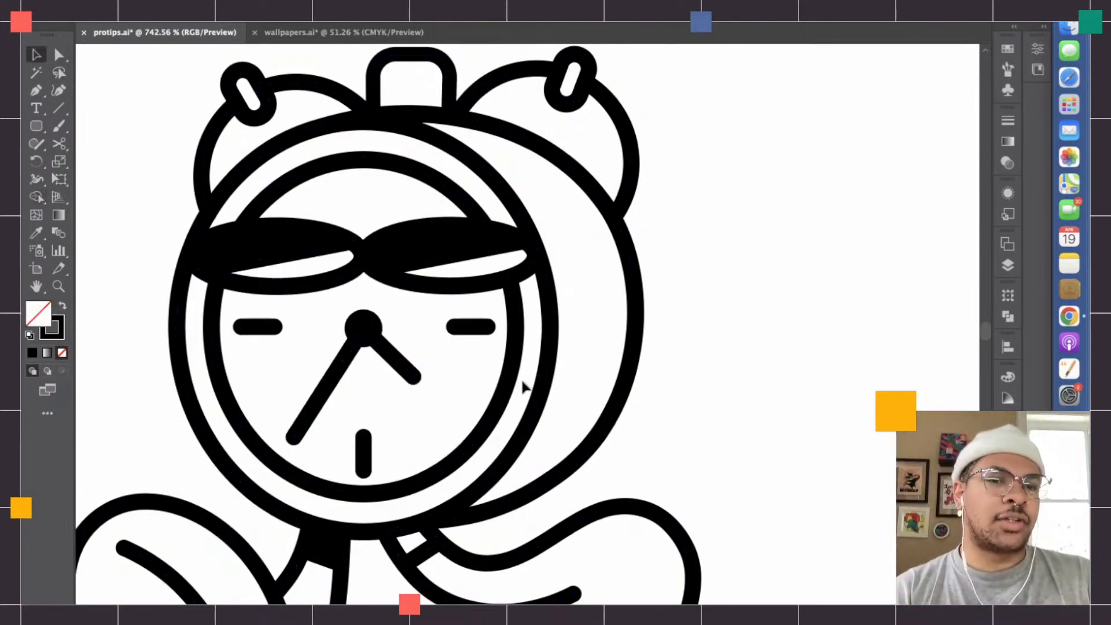
scroll(516, 386, up, 1)
scroll(516, 386, down, 3)
scroll(516, 386, down, 3)
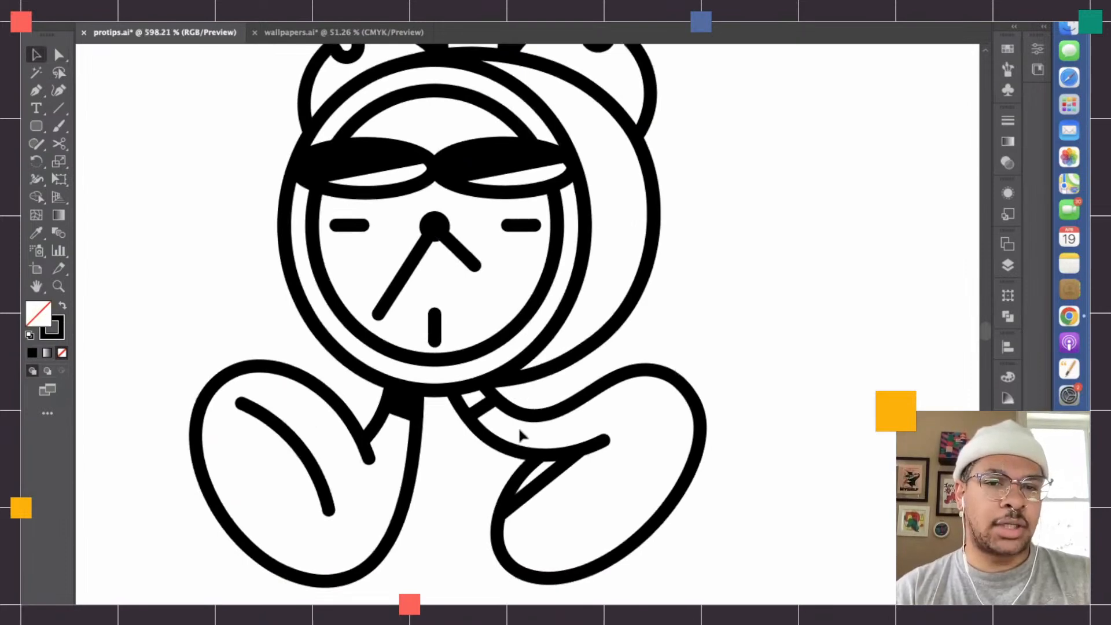
click(525, 419)
click(551, 402)
double_click(552, 412)
click(553, 416)
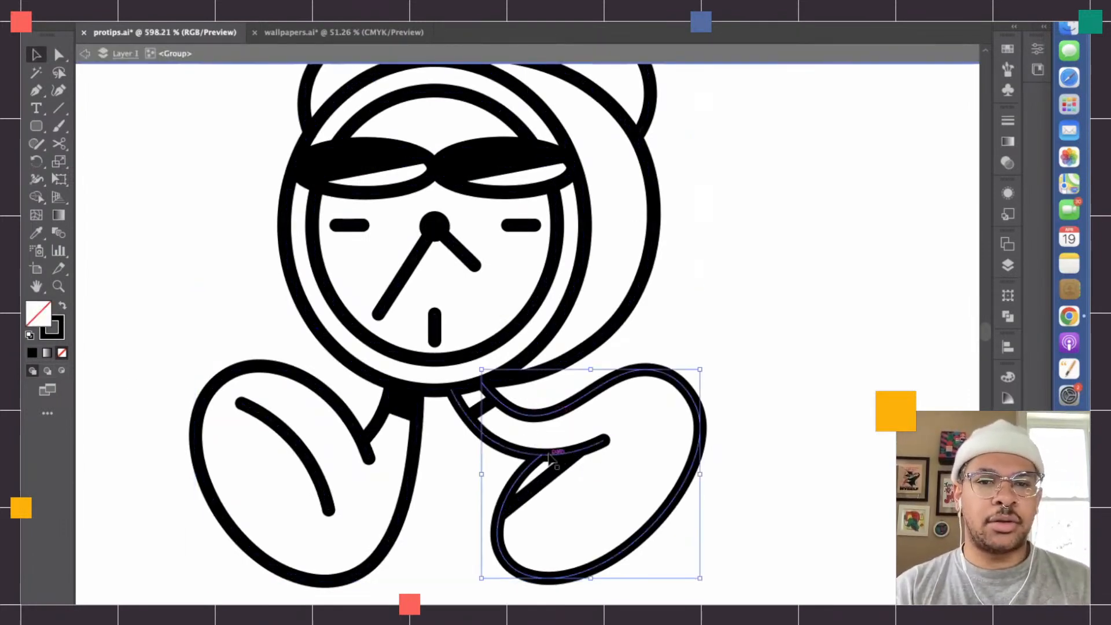
double_click(458, 472)
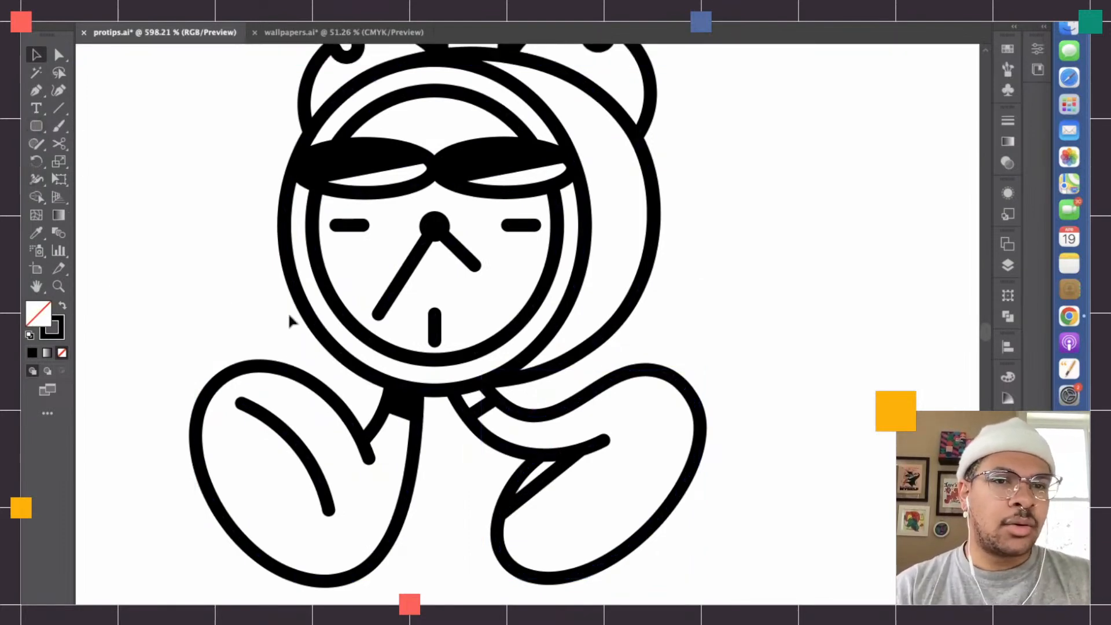
- Select the whole character and set the Shape Builder fill colour to white (FFFFFF)
key(ctrl+a)
click(36, 197)
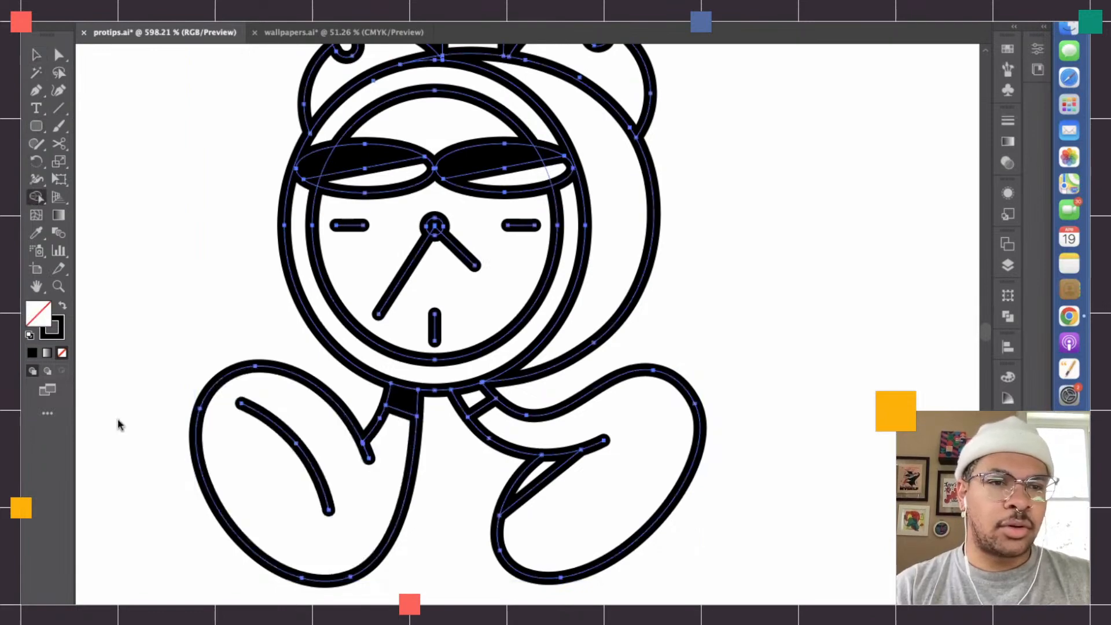
double_click(35, 323)
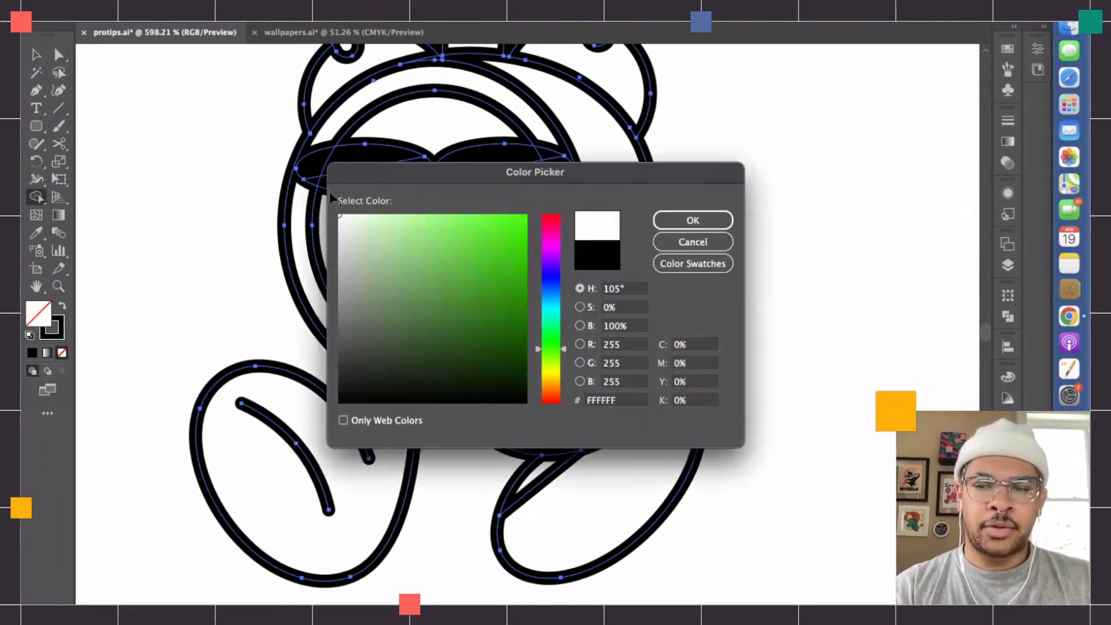
key(Return)
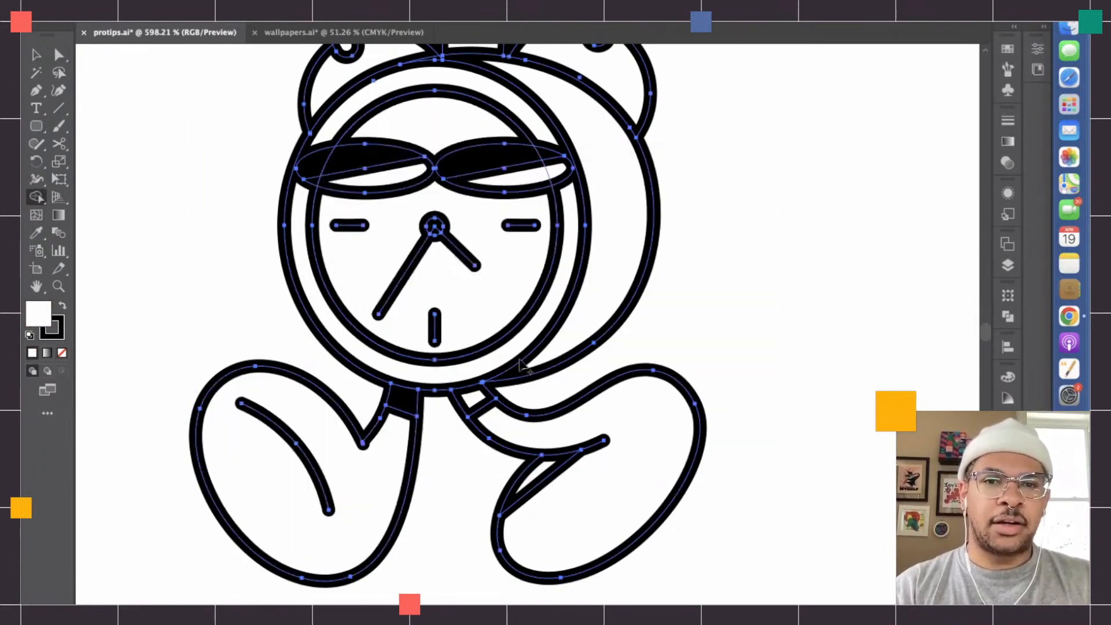
scroll(605, 271, down, 3)
scroll(605, 272, up, 6)
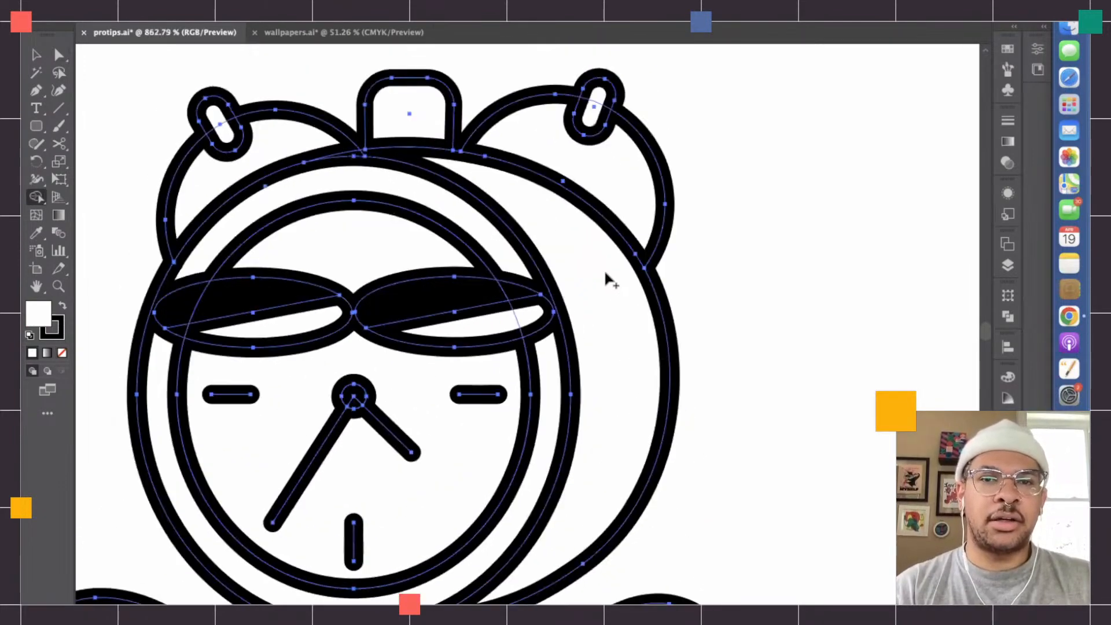
- Select the small pins on both alarm bells with Direct Selection, set their fill to white, and deselect them
scroll(605, 272, up, 3)
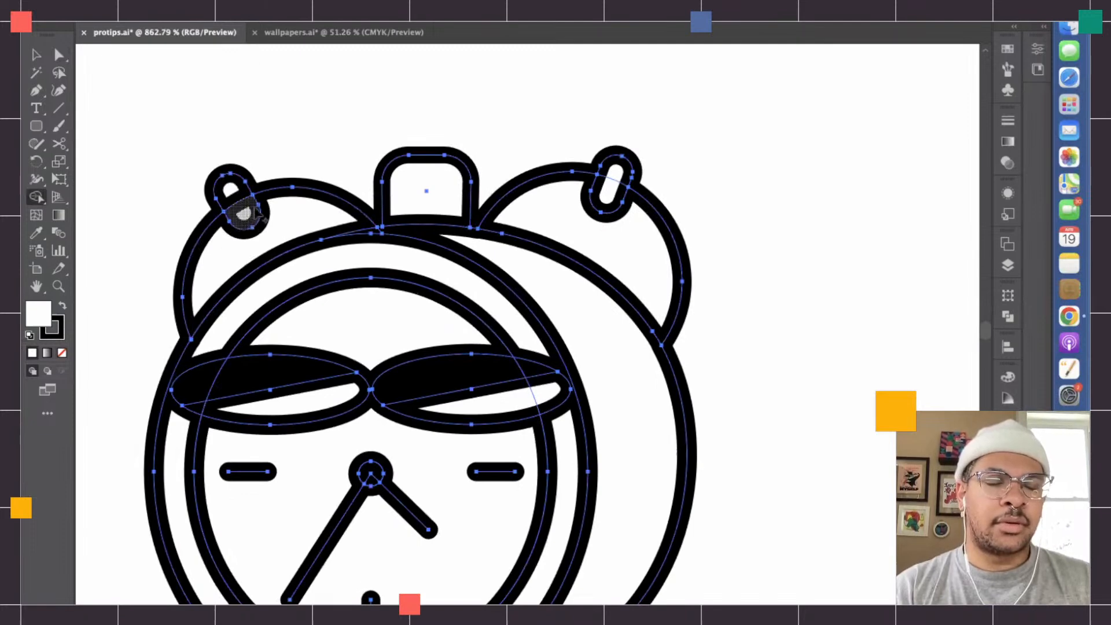
click(59, 54)
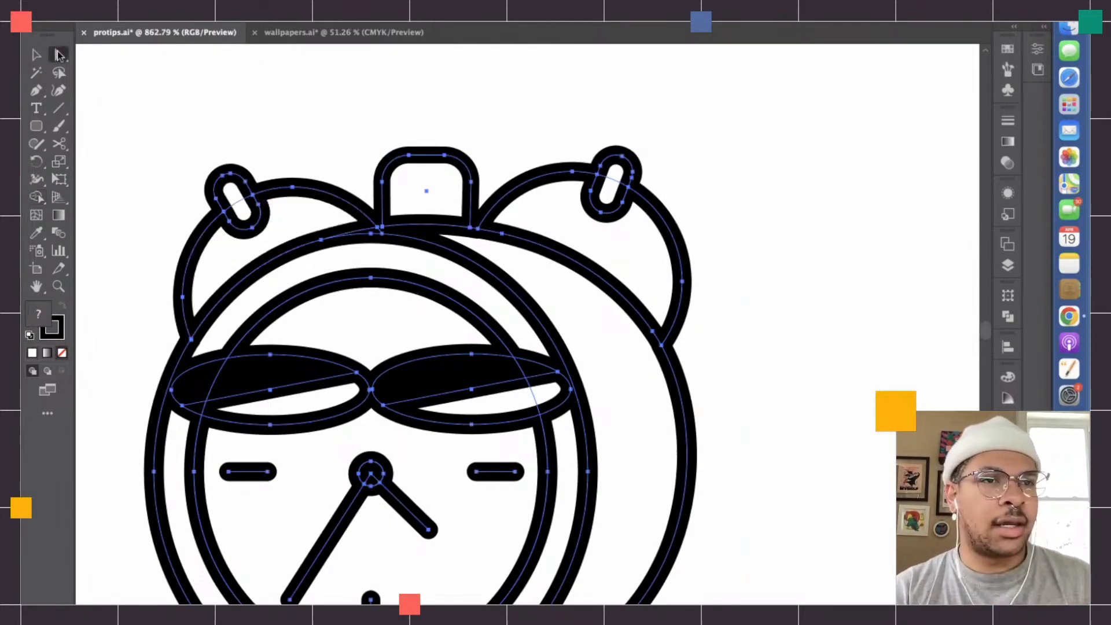
click(216, 99)
click(245, 209)
shift+click(599, 218)
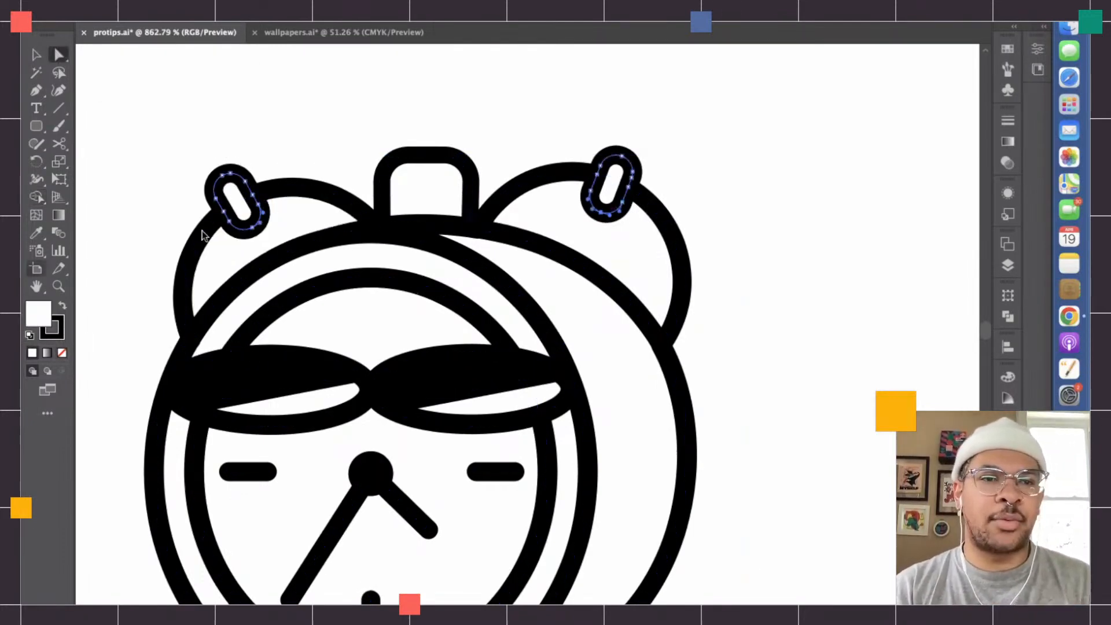
double_click(34, 318)
drag(428, 302, 332, 211)
key(Return)
click(323, 129)
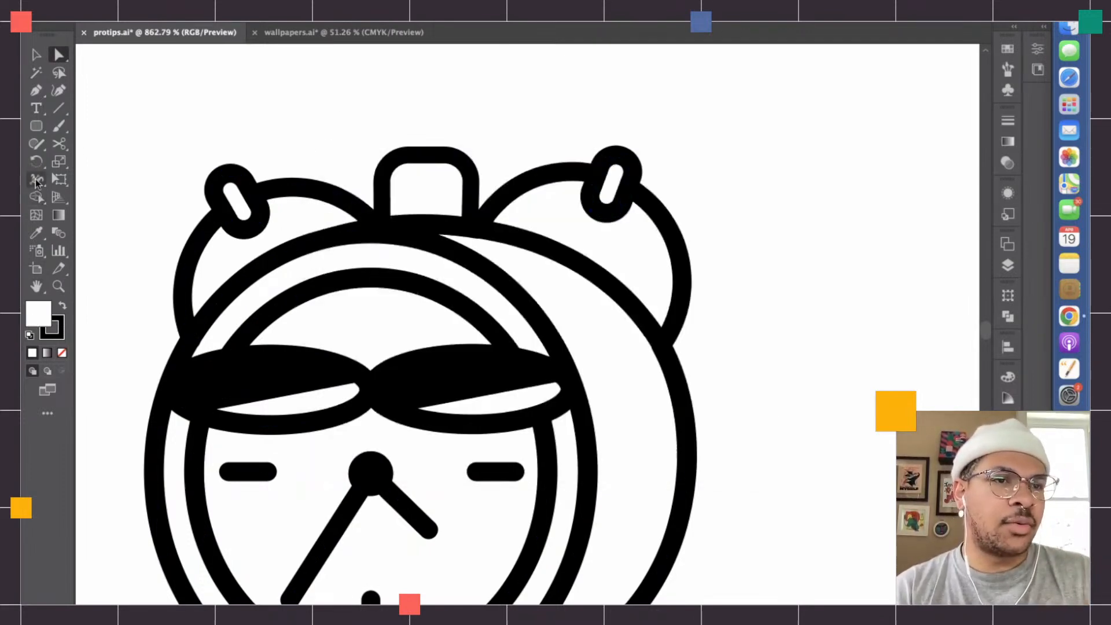
- Reselect the whole character, check the closed regions of the bells and top button with Shape Builder, and deselect it
click(328, 242)
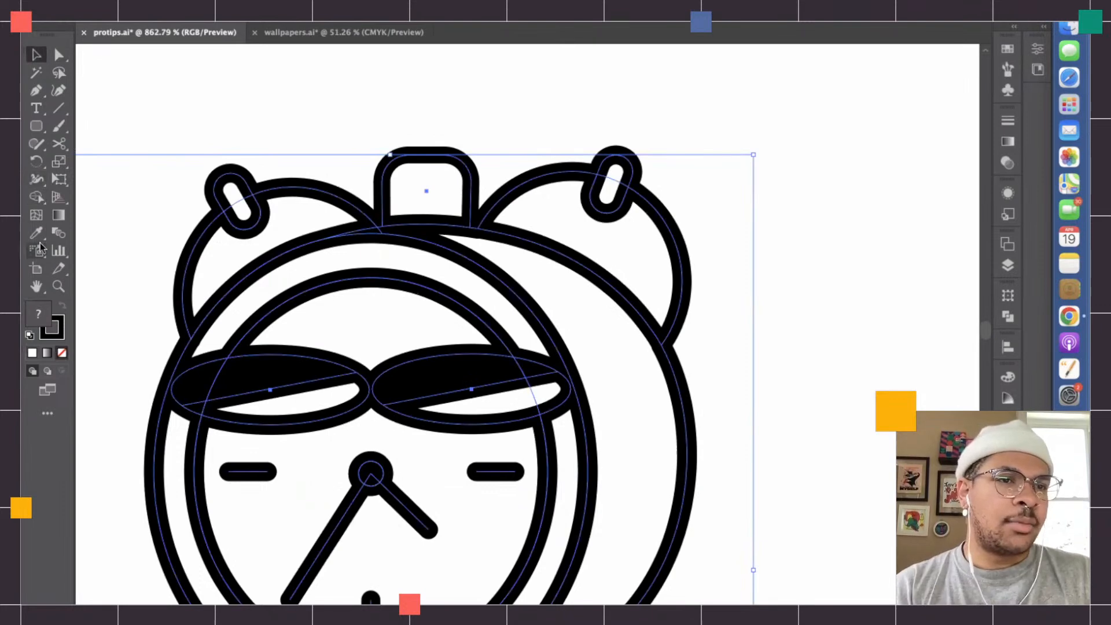
click(36, 196)
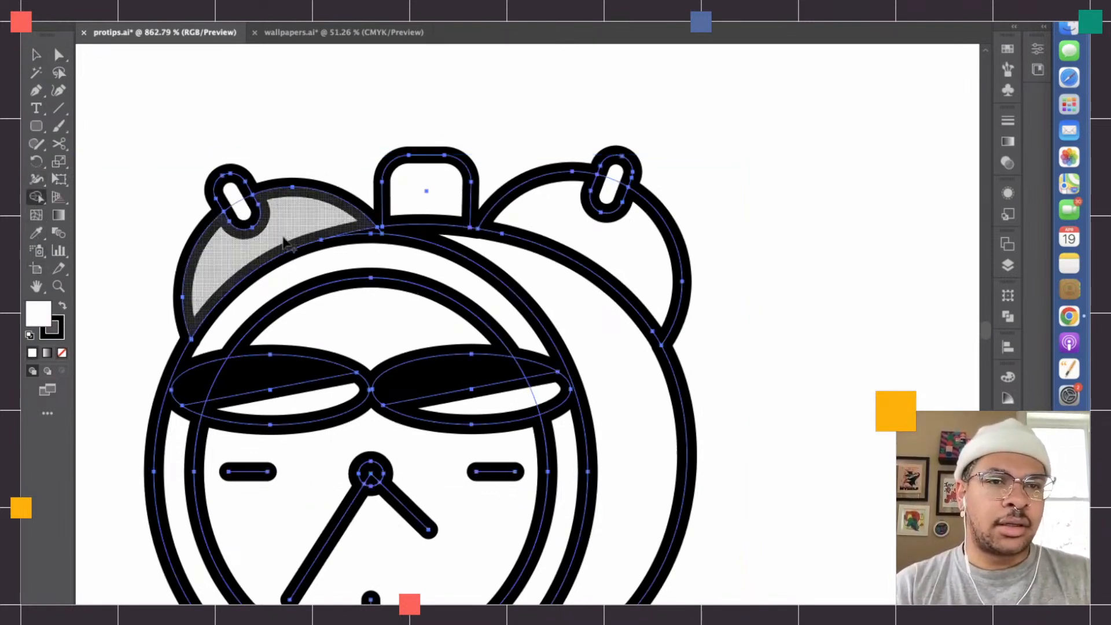
key(super+z)
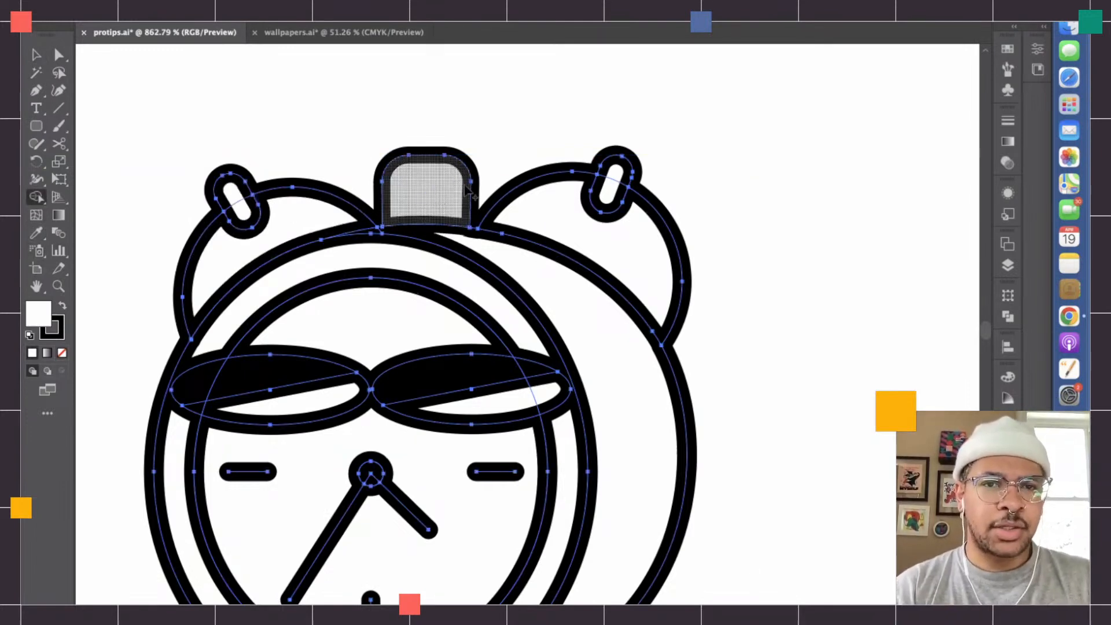
scroll(432, 196, down, 3)
click(32, 60)
click(212, 118)
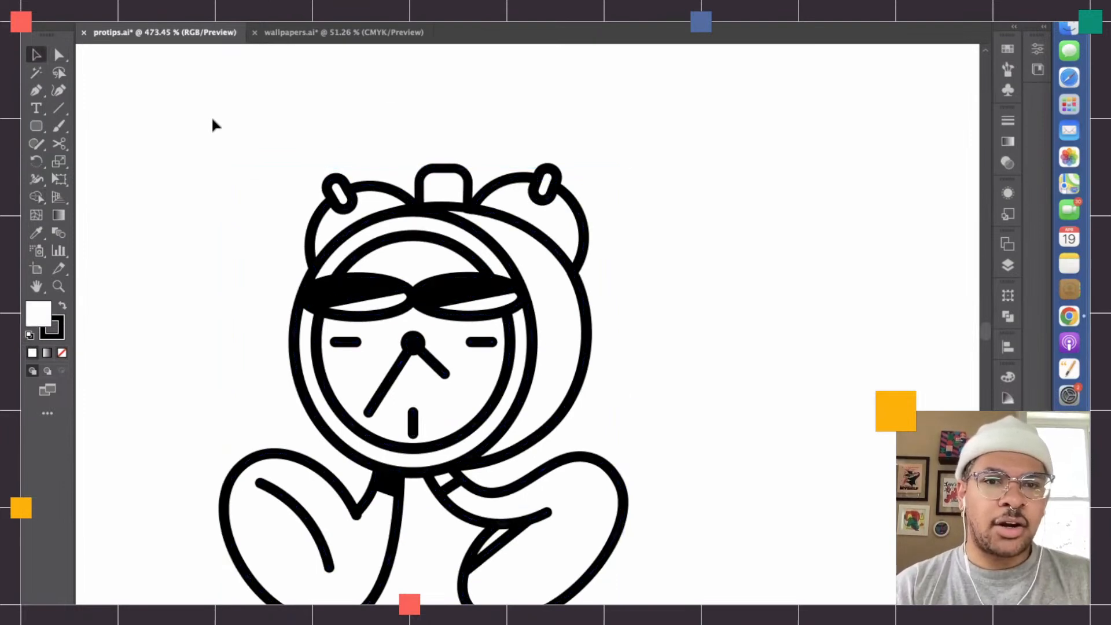
- Adjust the Paintbrush size and paint the right leg's narrow gap below the fold and the ankle band solid black
scroll(243, 482, down, 3)
scroll(467, 550, down, 3)
scroll(467, 501, up, 4)
scroll(465, 501, up, 5)
key(b)
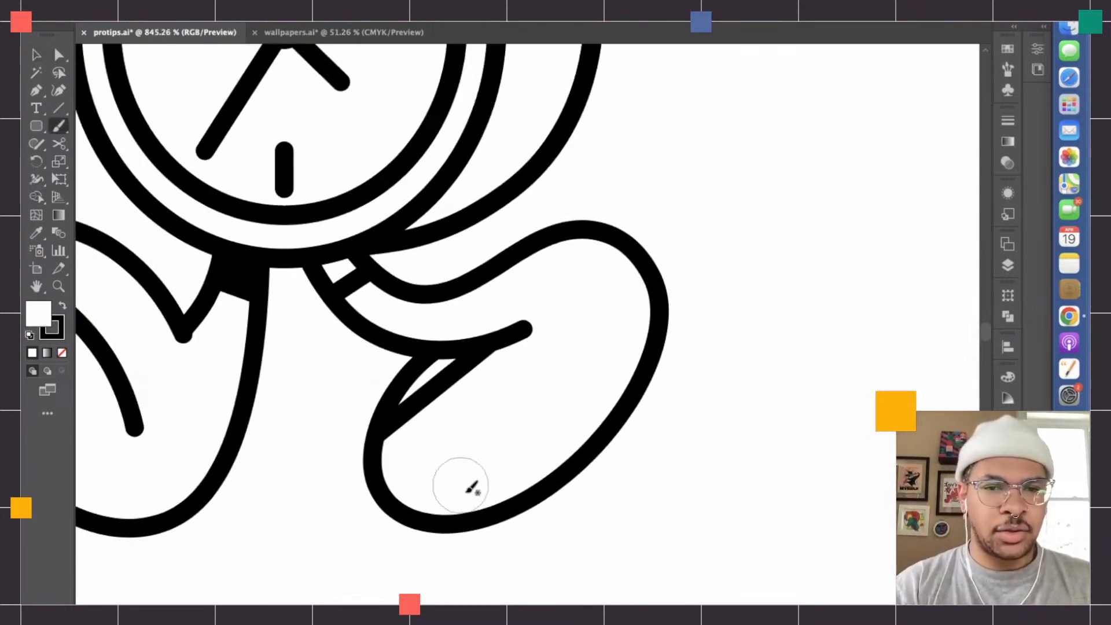
scroll(446, 451, down, 3)
scroll(444, 448, up, 4)
key(bracketleft)
key(bracketleft)
key(bracketleft)
key(bracketleft)
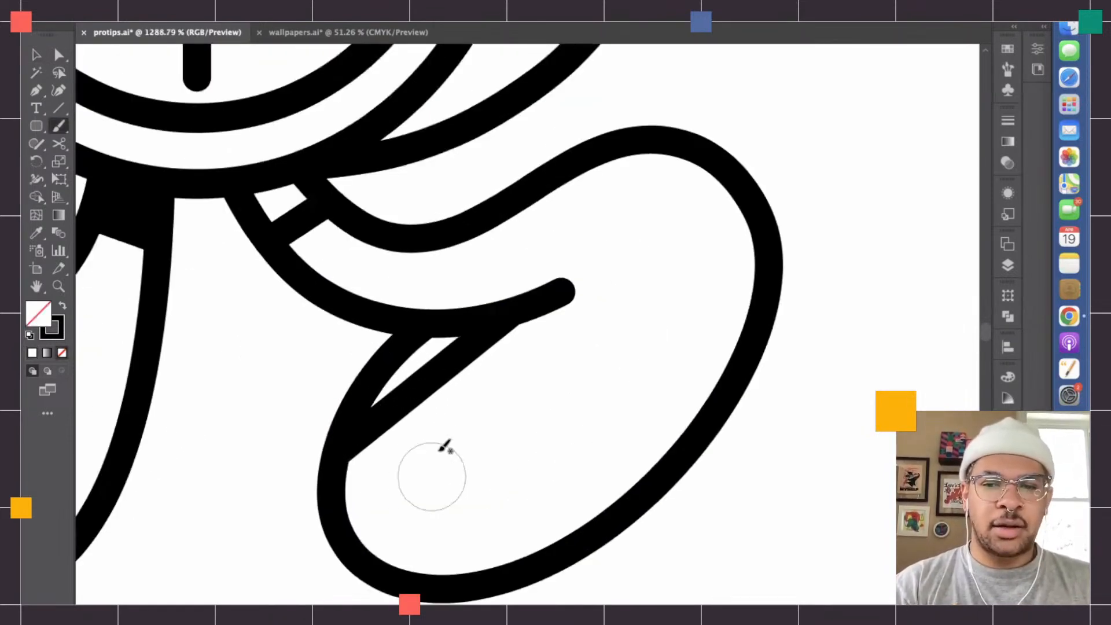
key(bracketright)
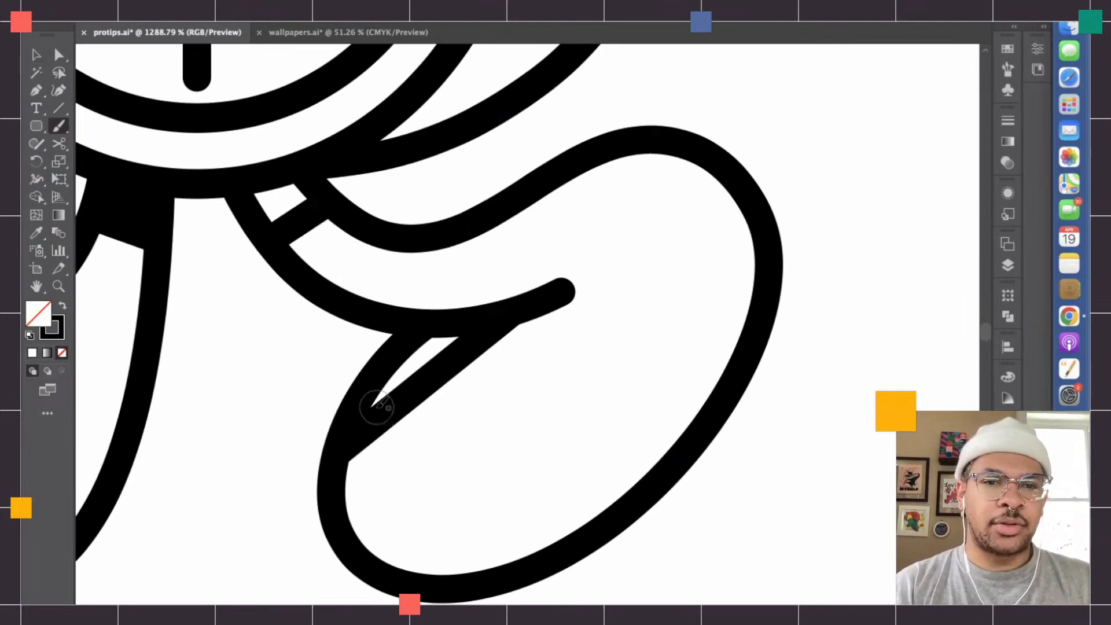
drag(372, 397, 452, 330)
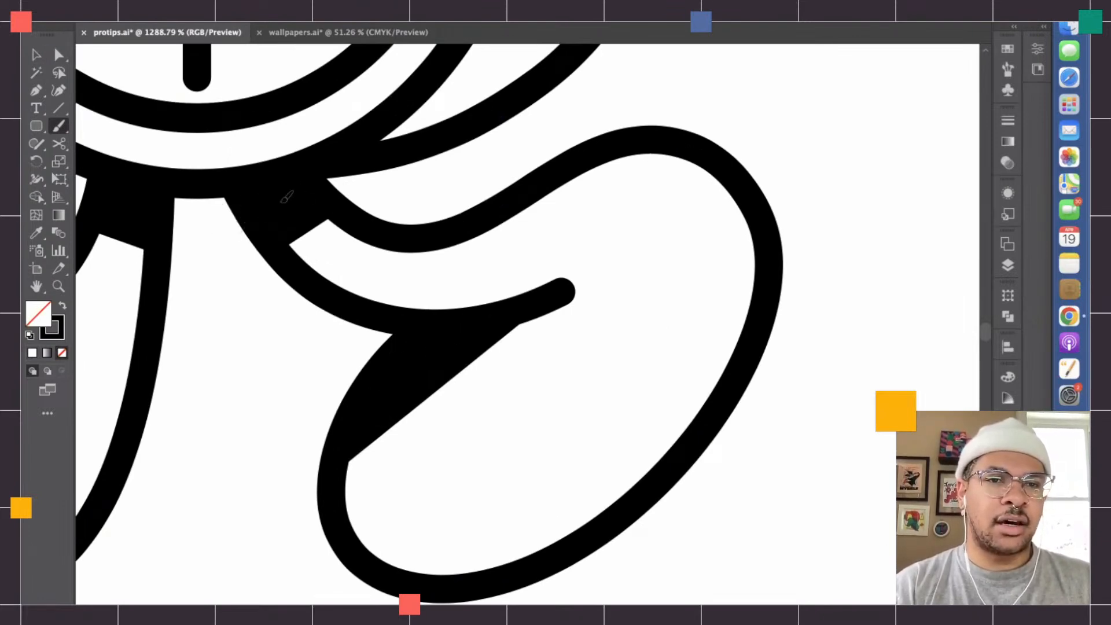
- Select the whole clock character and move it beside the right end of the upper NIGHT SHIFT lettering
scroll(317, 272, down, 6)
key(v)
drag(441, 330, 254, 181)
scroll(253, 180, down, 3)
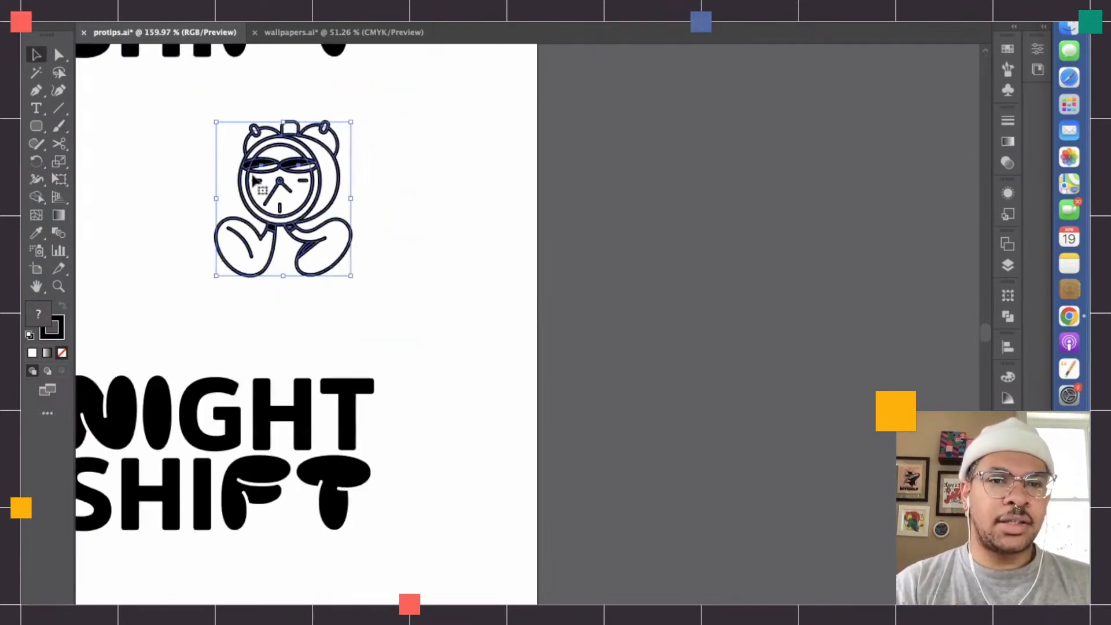
scroll(260, 186, up, 4)
click(479, 356)
scroll(479, 356, down, 2)
scroll(478, 356, up, 2)
drag(401, 361, 505, 186)
click(553, 209)
scroll(524, 211, left, 1)
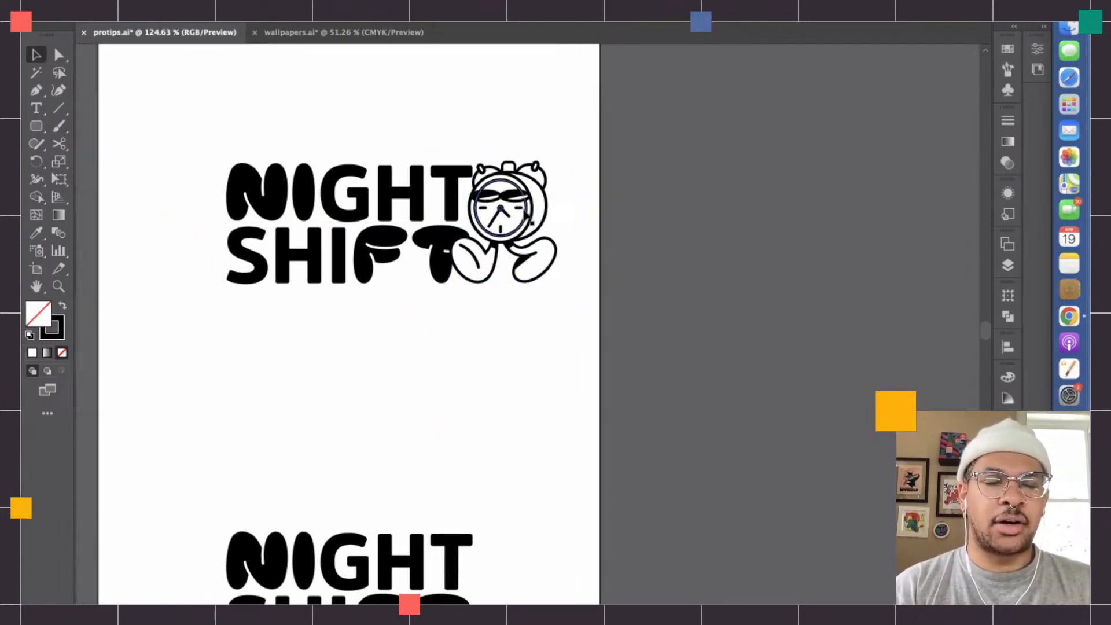
scroll(529, 218, up, 3)
scroll(570, 263, down, 2)
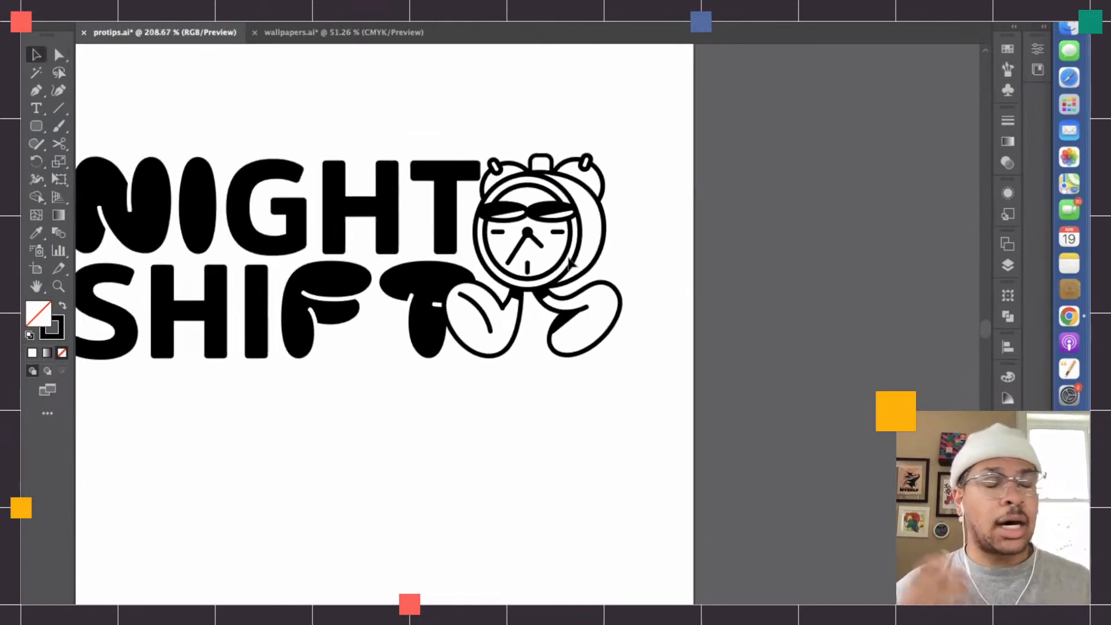
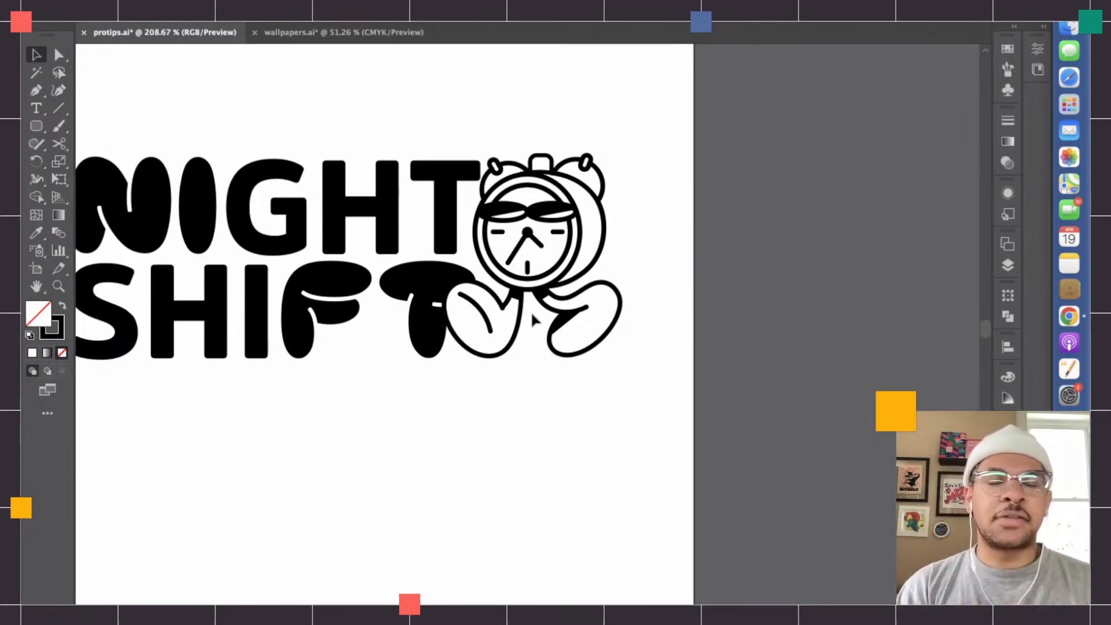
- Duplicate the whole clock character in place and select only the lower copy
click(533, 307)
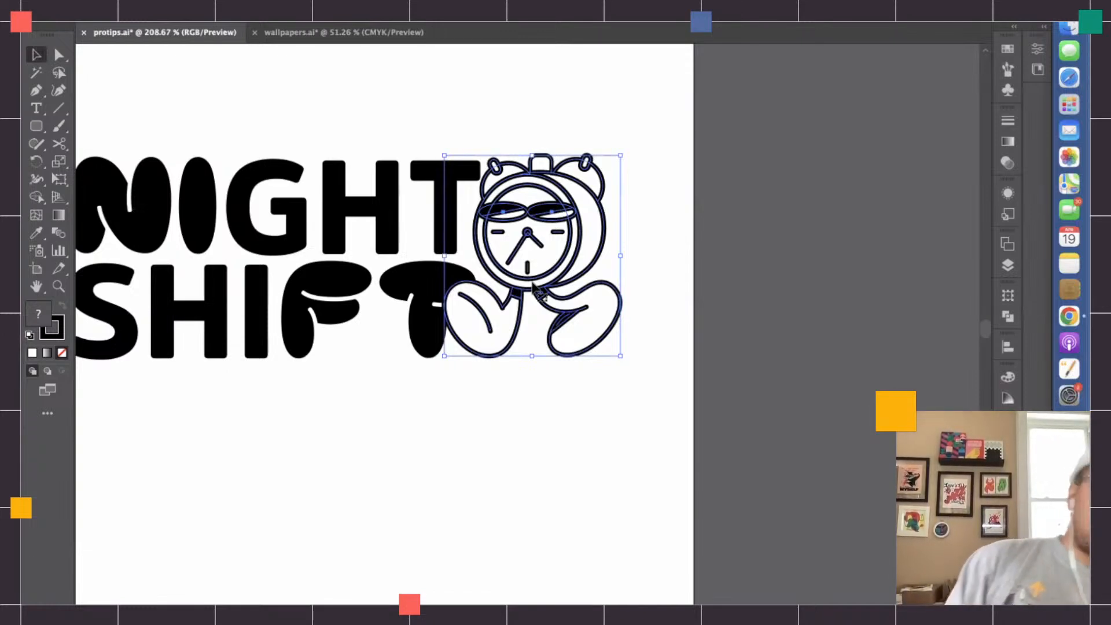
click(532, 435)
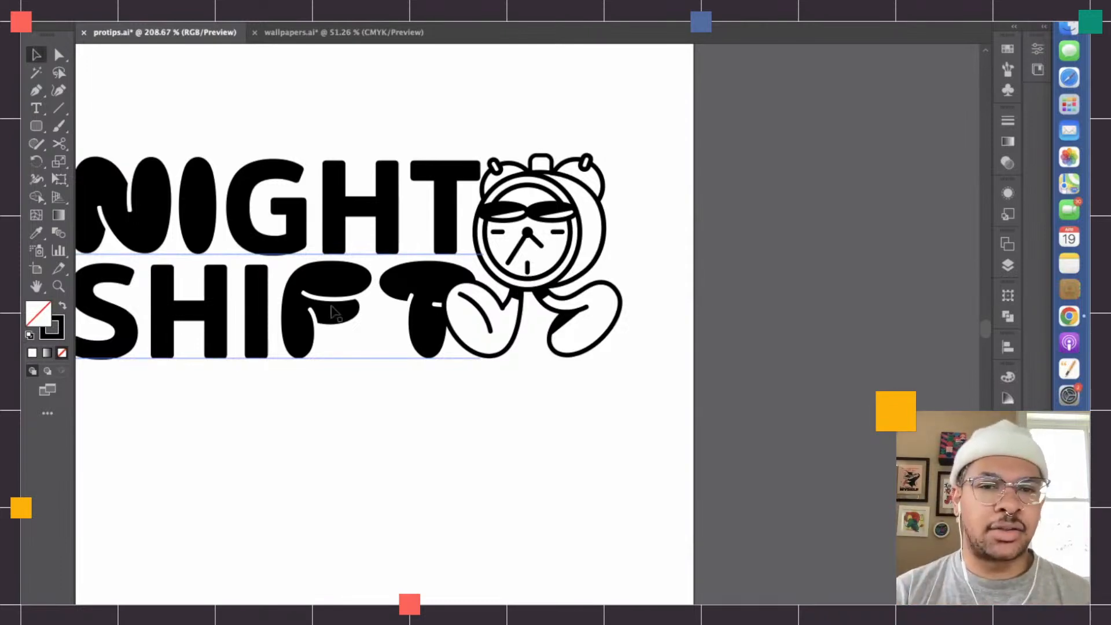
click(533, 268)
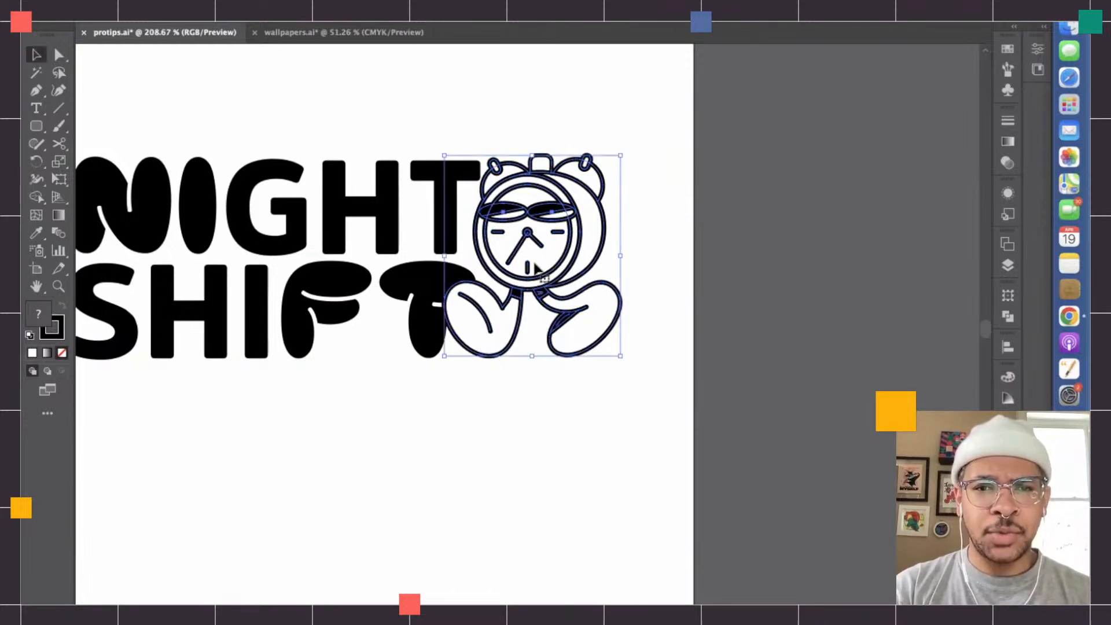
click(1008, 265)
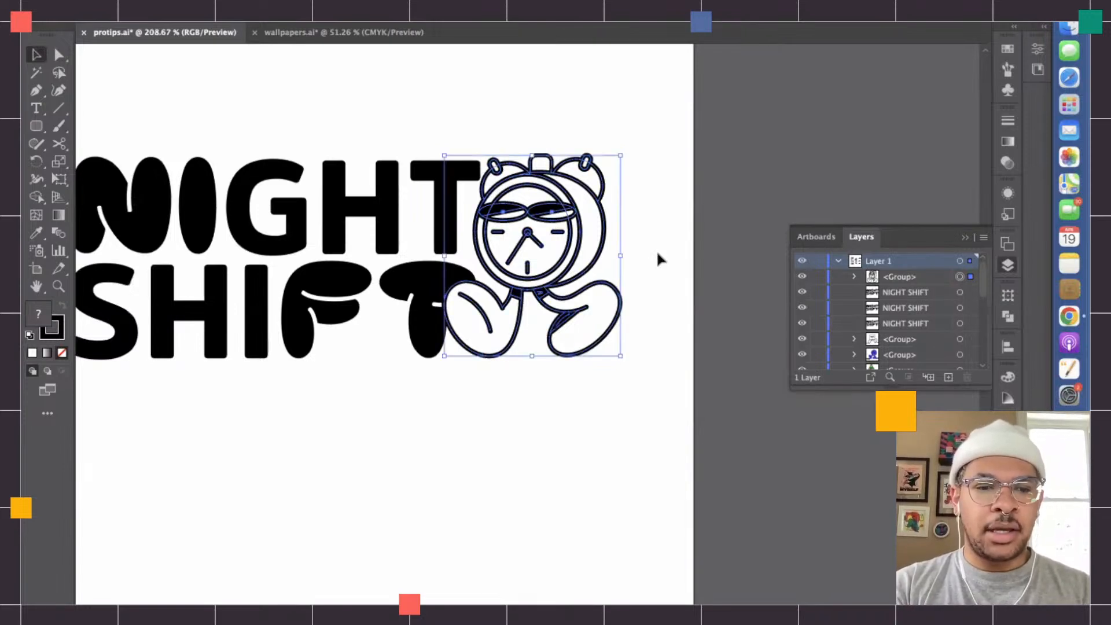
key(super+f)
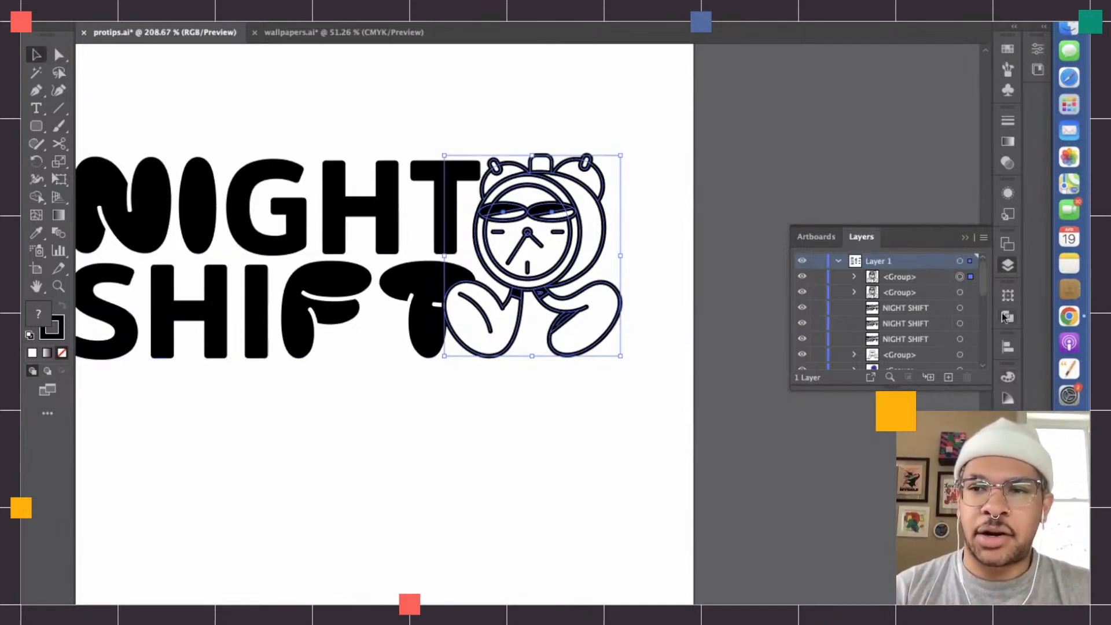
click(971, 292)
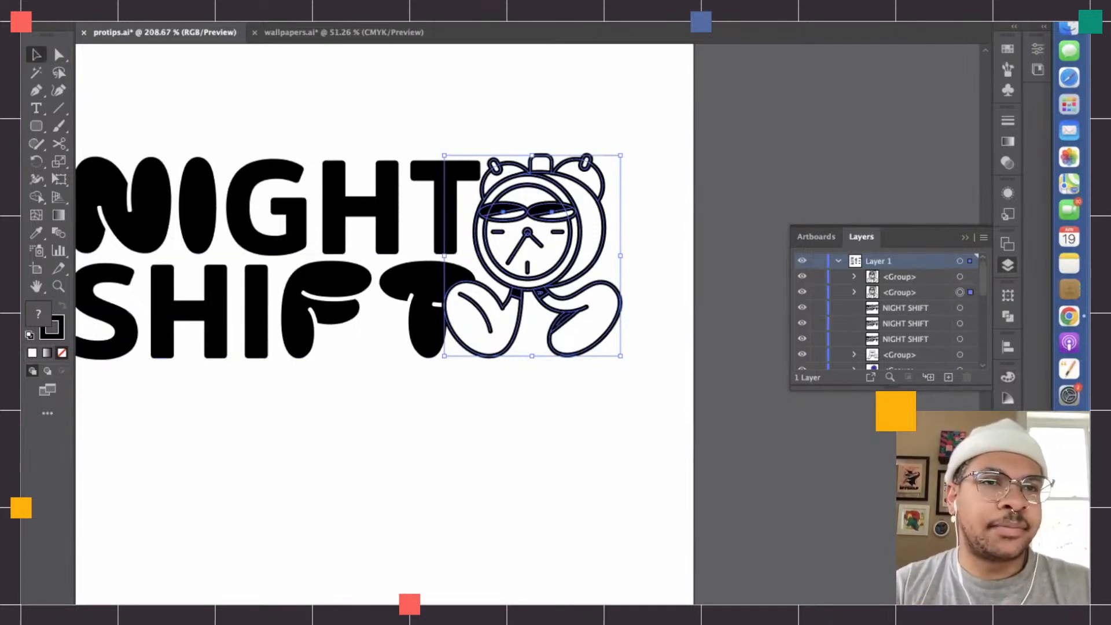
- Expand the appearance of the lower character copy and unite its shapes with Pathfinder
click(199, 0)
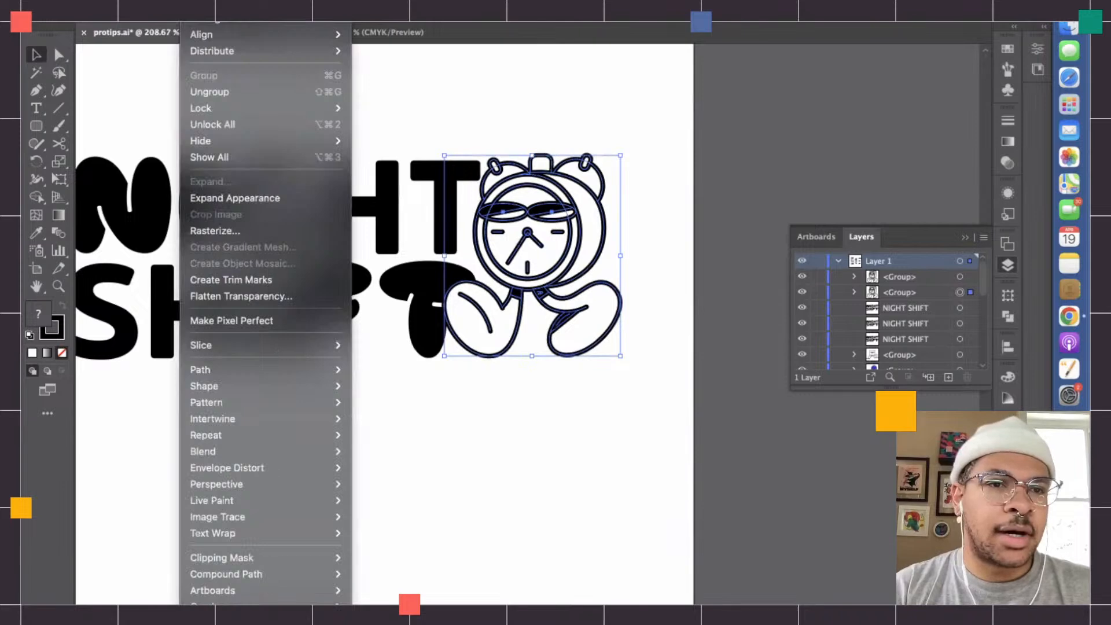
click(221, 199)
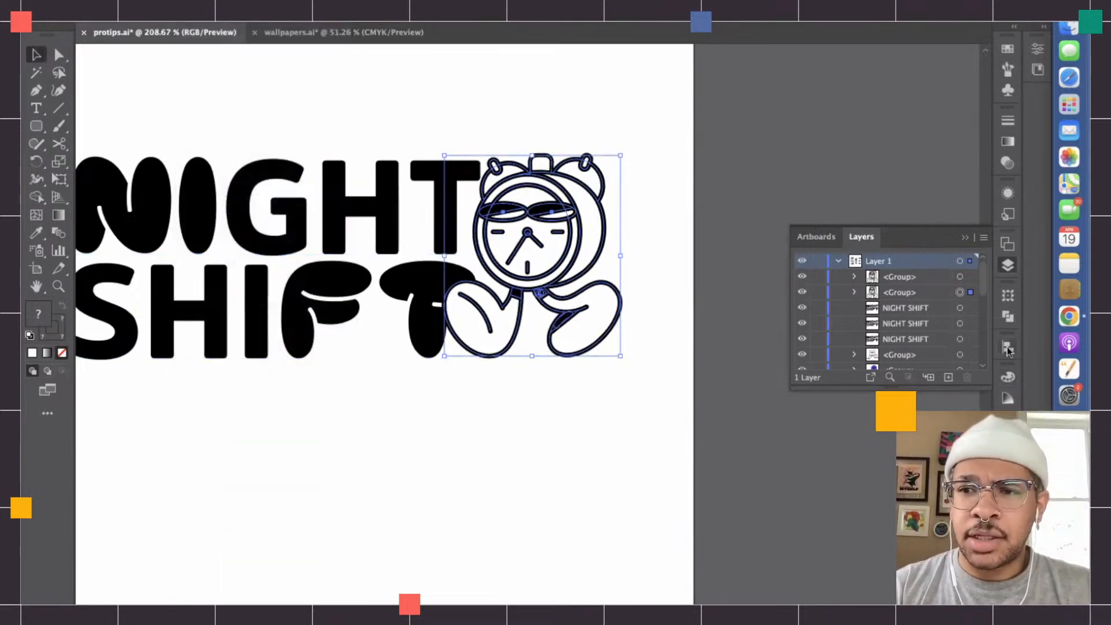
click(1007, 314)
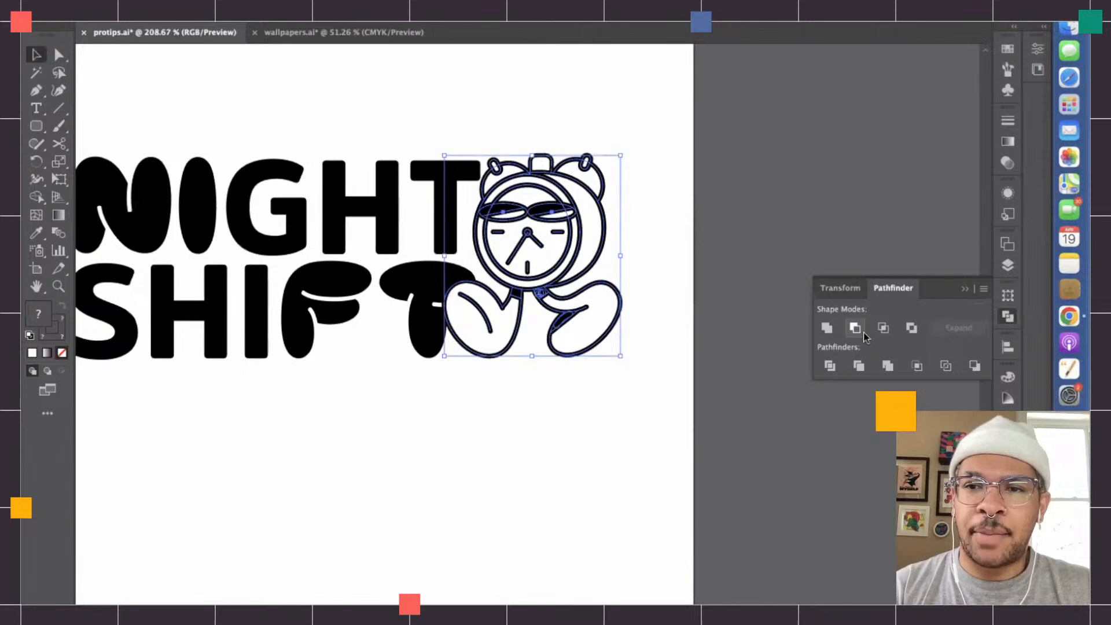
click(828, 327)
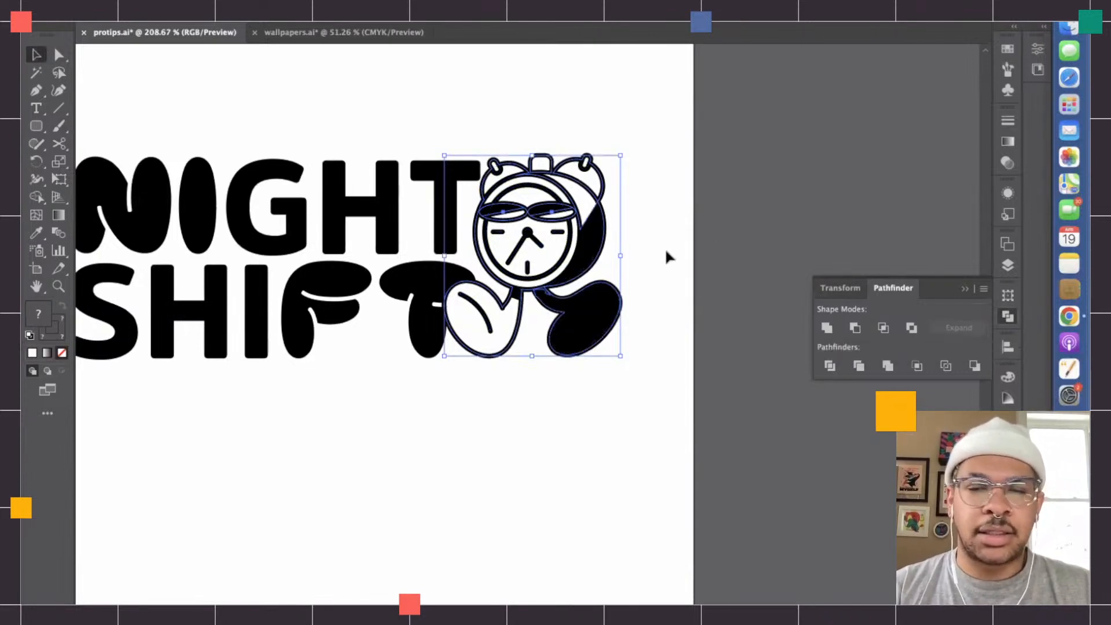
- Hide the united lower copy and examine the upper character's outlines around the ankles, legs and clock face
scroll(623, 301, up, 3)
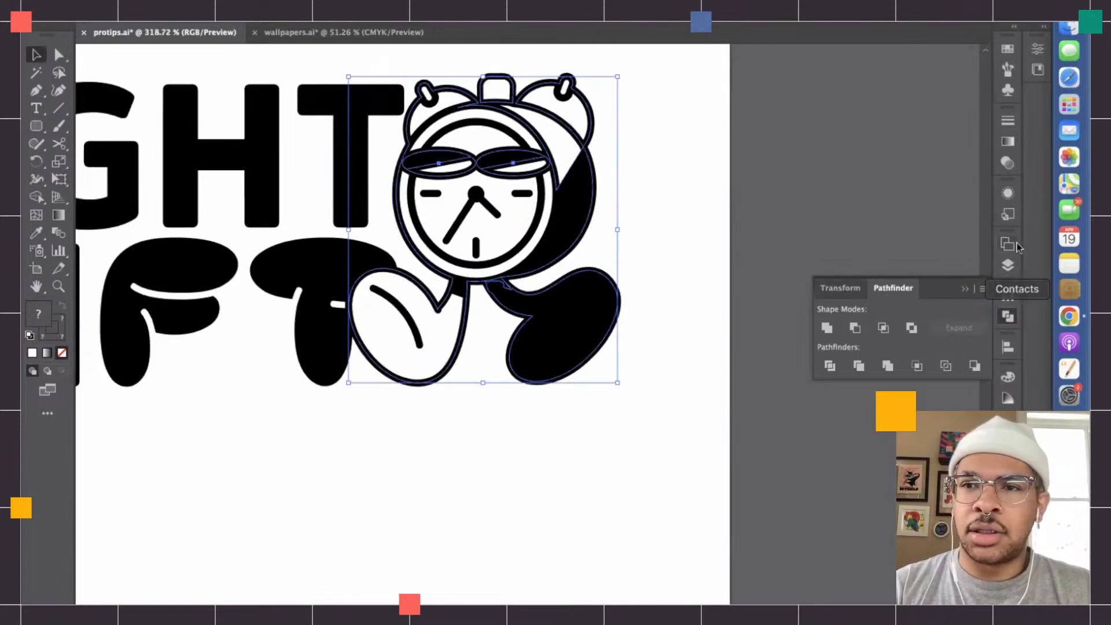
click(1008, 266)
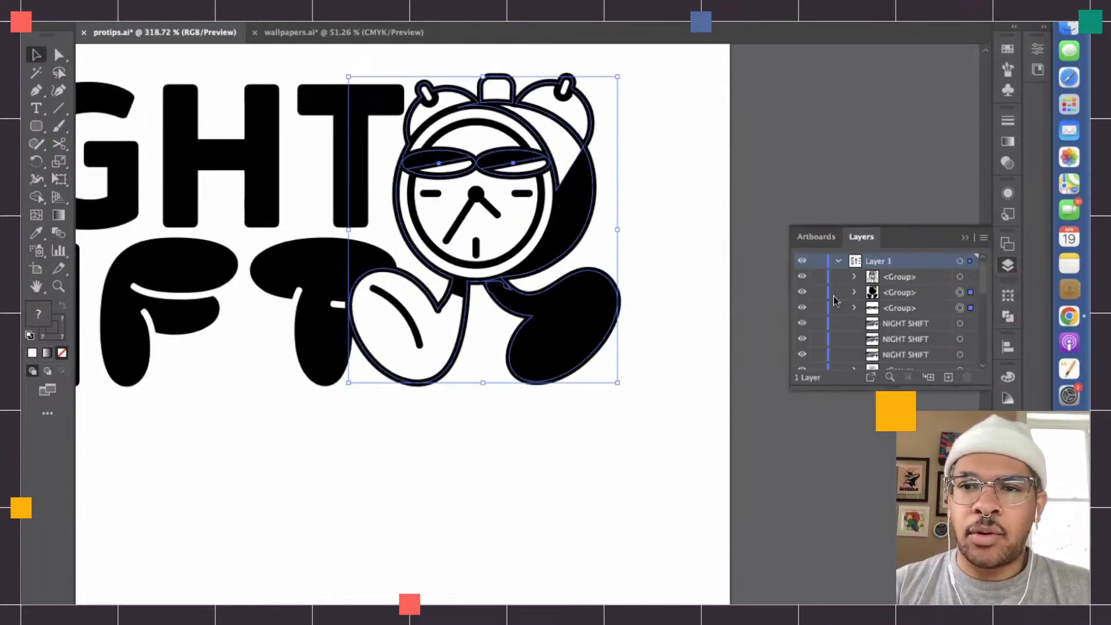
click(801, 293)
click(737, 282)
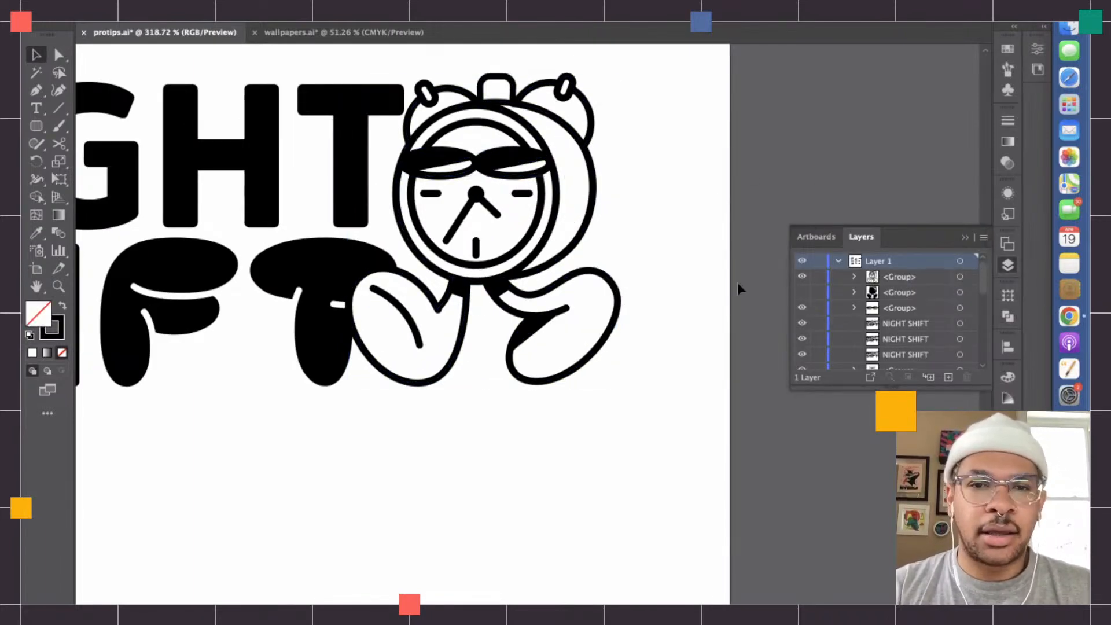
click(555, 295)
scroll(555, 295, up, 5)
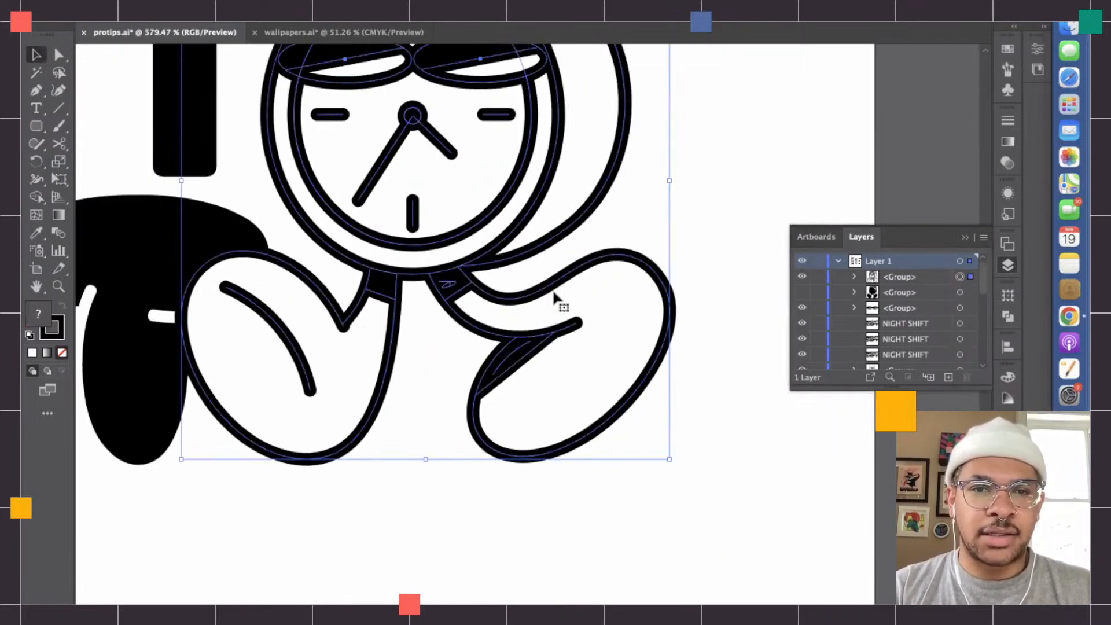
click(36, 197)
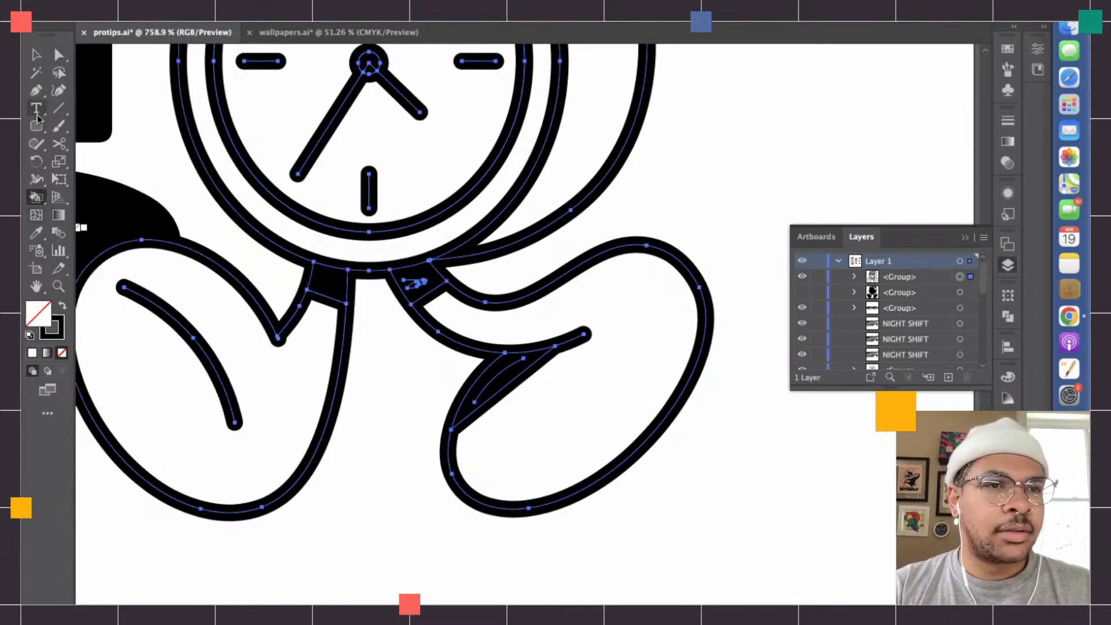
click(36, 55)
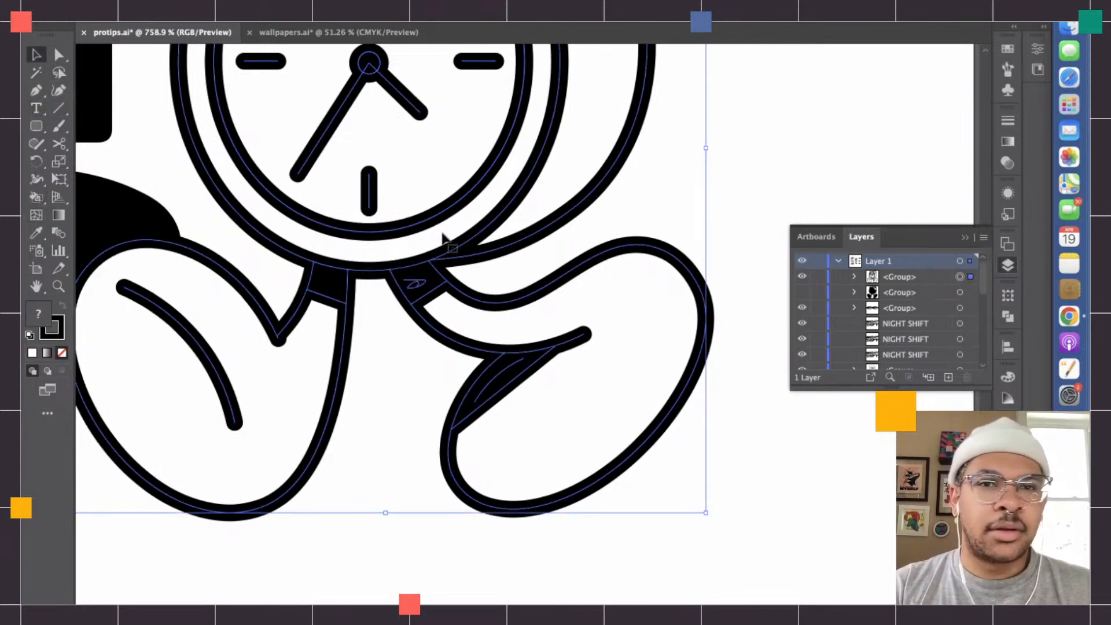
scroll(451, 243, up, 5)
scroll(451, 243, right, 5)
scroll(449, 237, down, 3)
scroll(451, 237, up, 2)
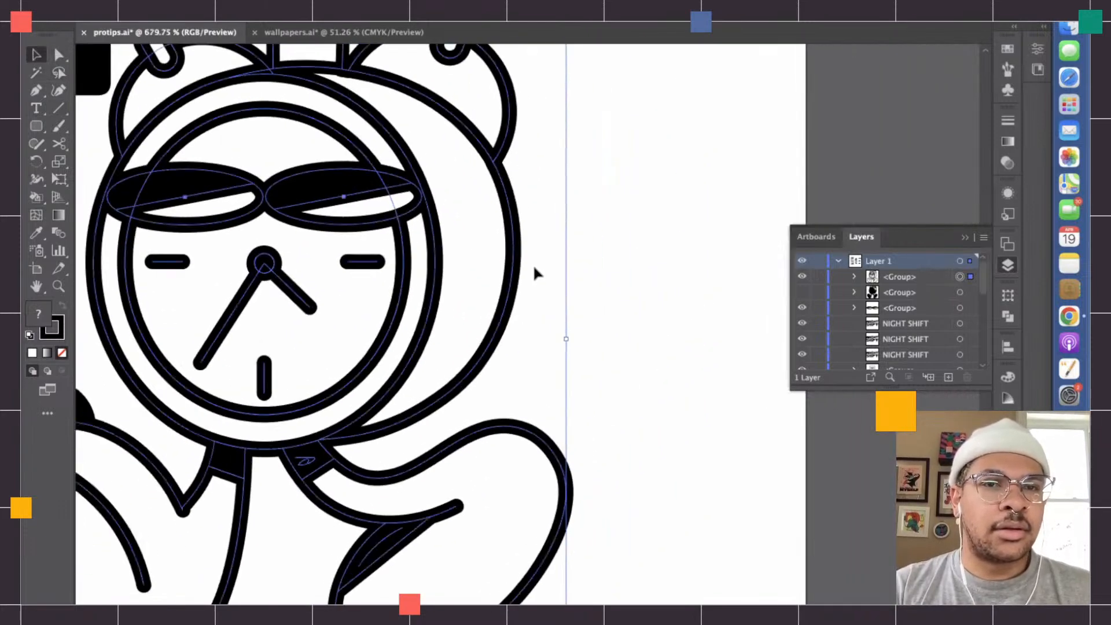
scroll(535, 267, left, 3)
key(shift+super+a)
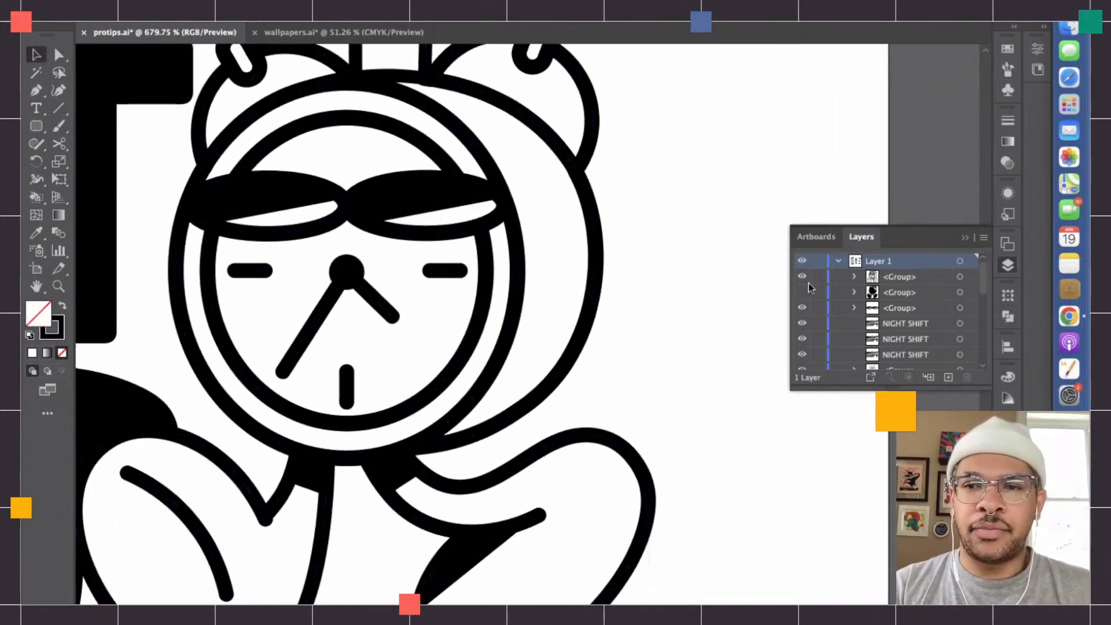
- Show the united lower copy again, set its fill to white, and deselect it
click(802, 291)
click(960, 292)
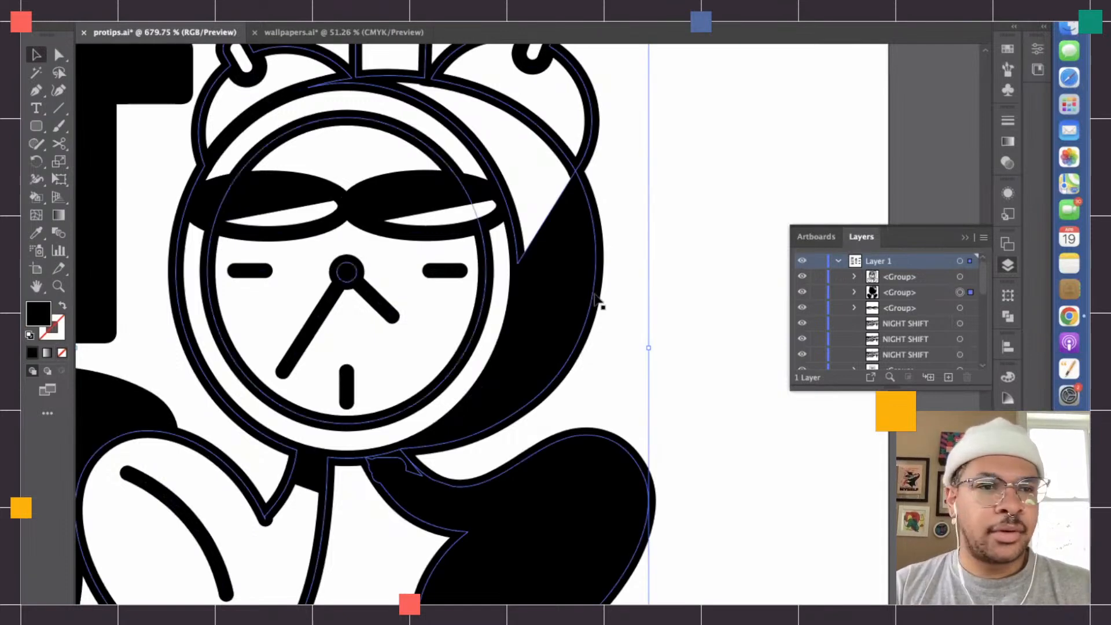
scroll(405, 347, down, 2)
scroll(405, 347, left, 3)
double_click(49, 314)
text(ffffff)
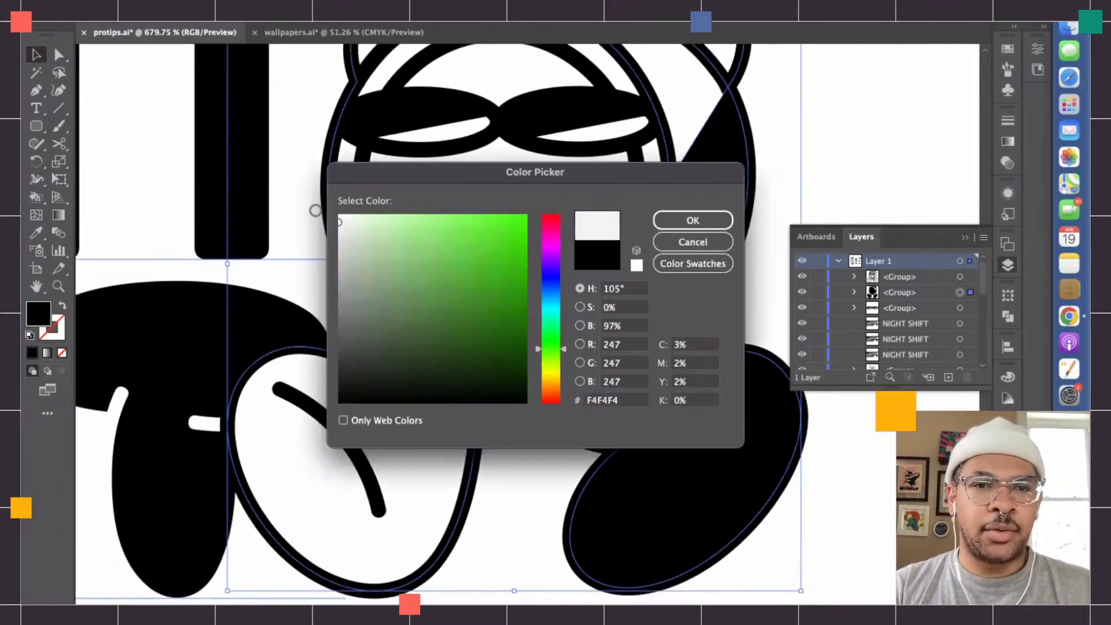
key(Return)
click(739, 305)
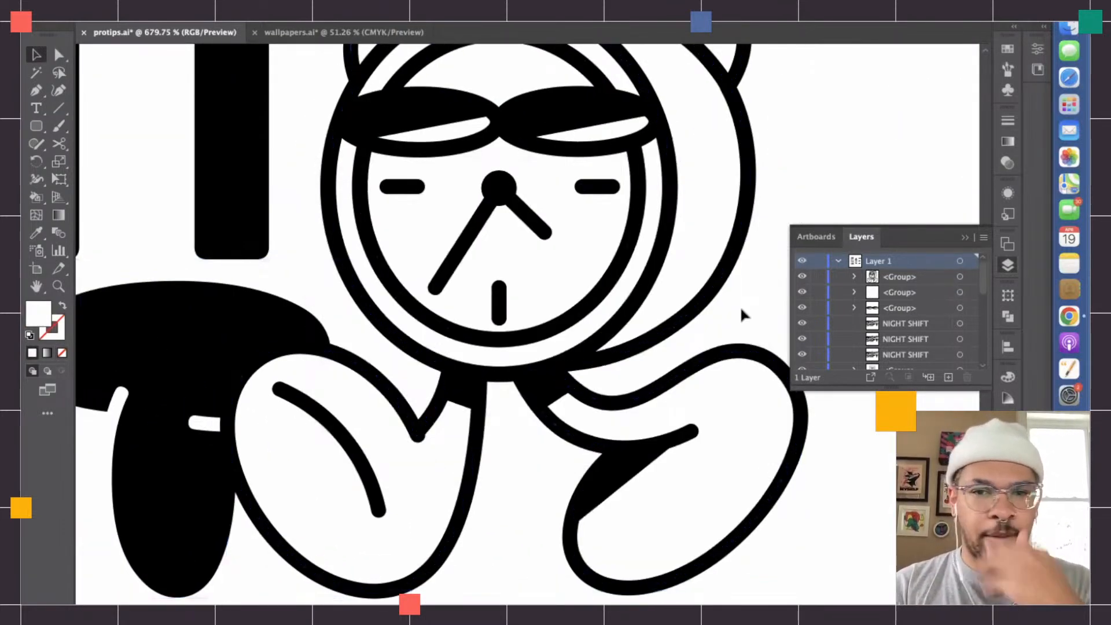
- Reselect the white lower copy and give it a 2 pt stroke
key(super+0)
click(966, 297)
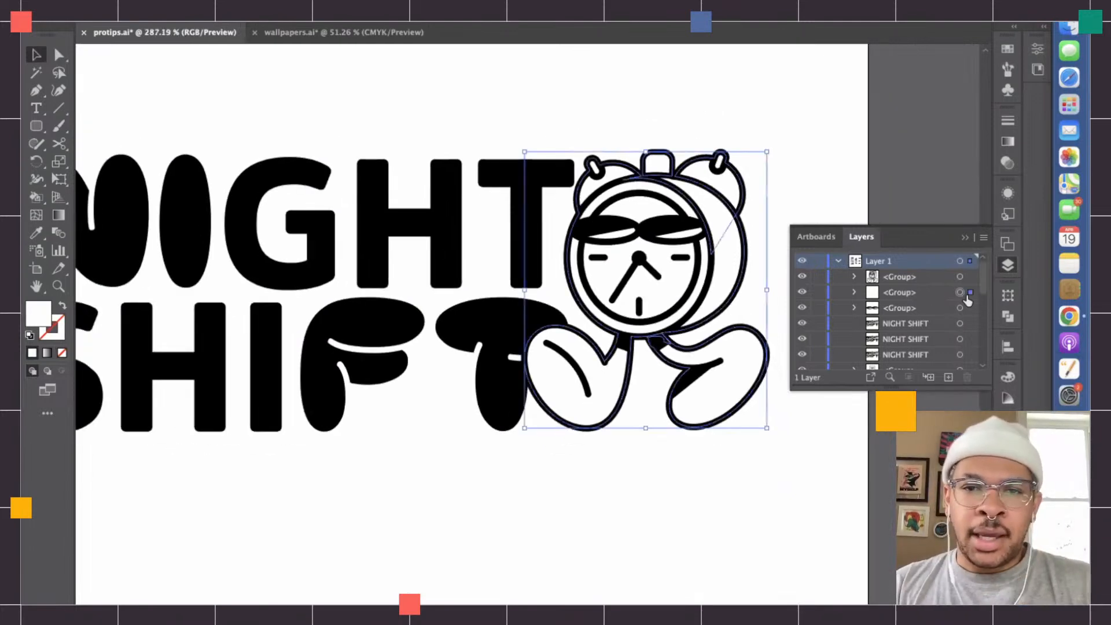
drag(594, 265, 460, 262)
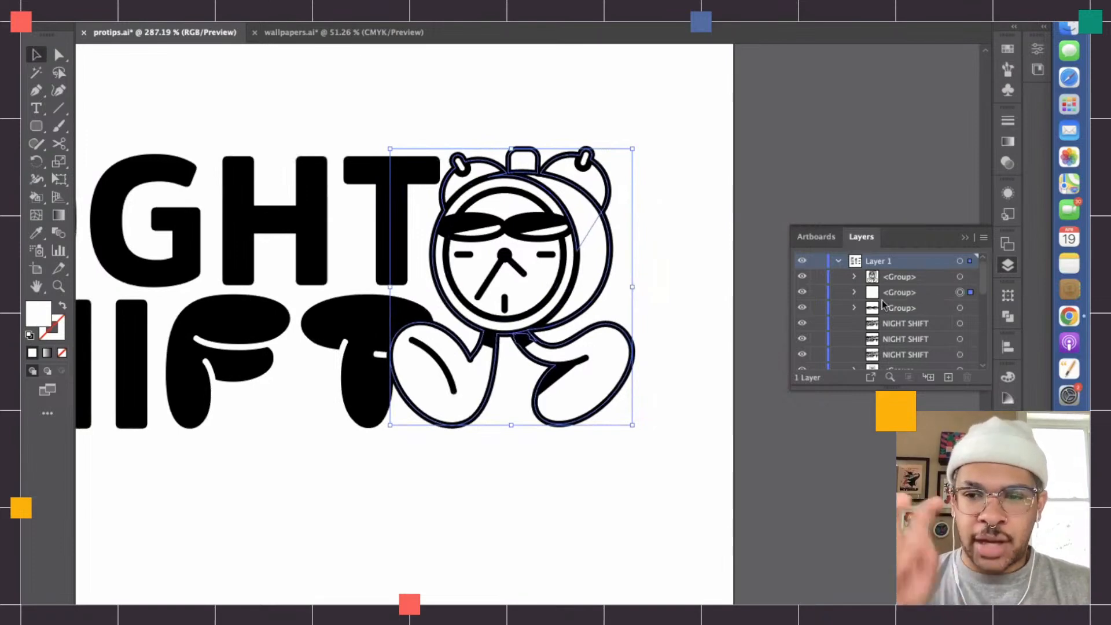
click(1007, 121)
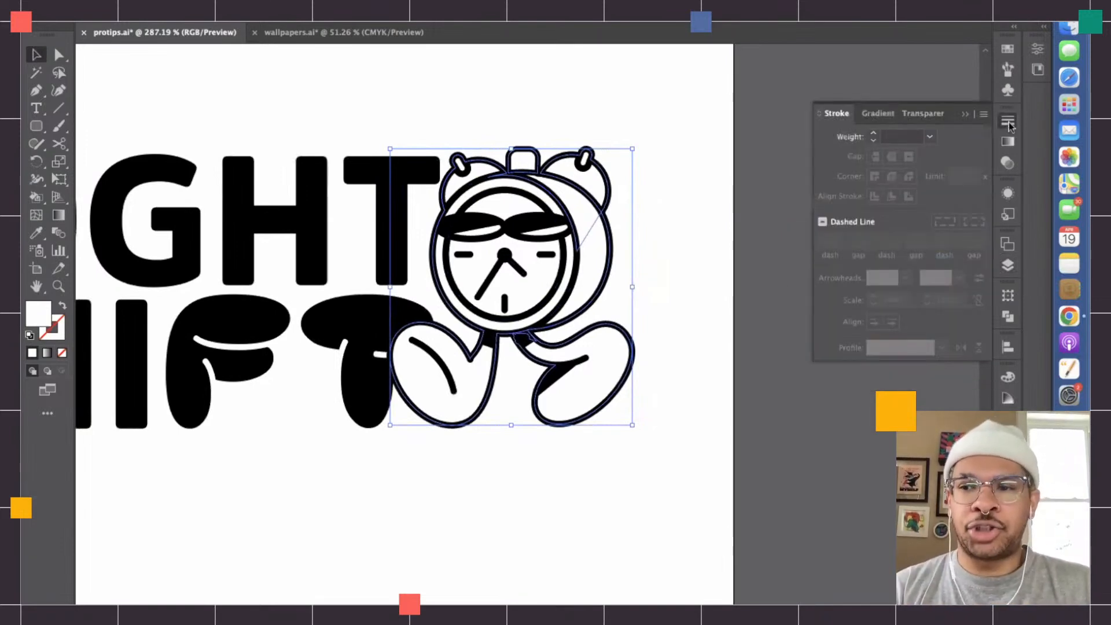
click(874, 134)
click(874, 142)
click(874, 142)
click(874, 141)
click(872, 134)
click(873, 141)
click(873, 141)
click(873, 141)
click(873, 142)
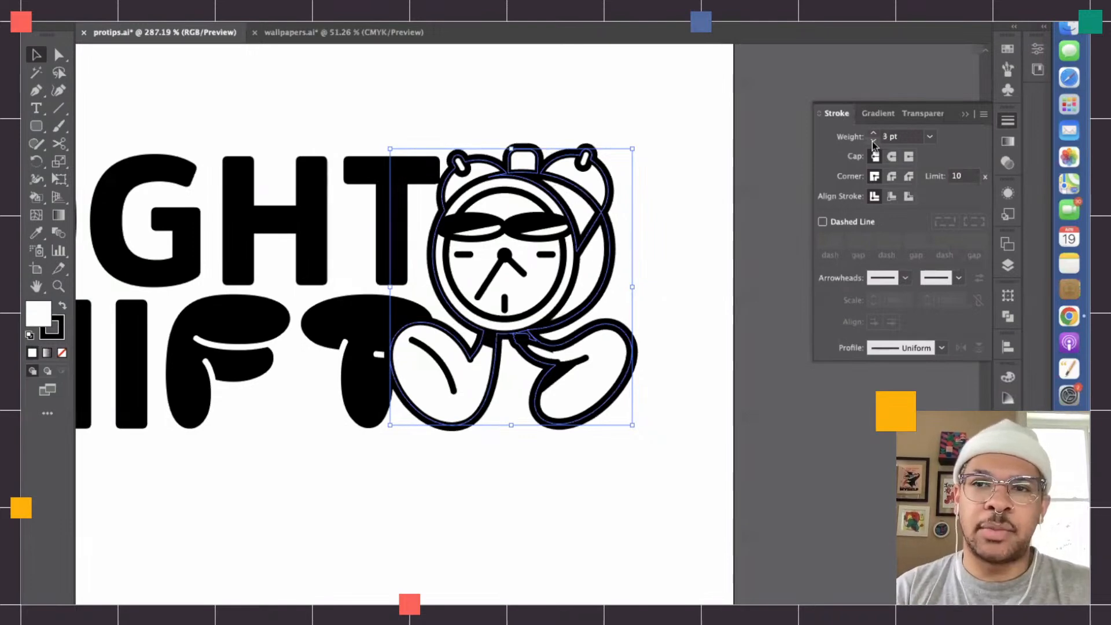
click(872, 141)
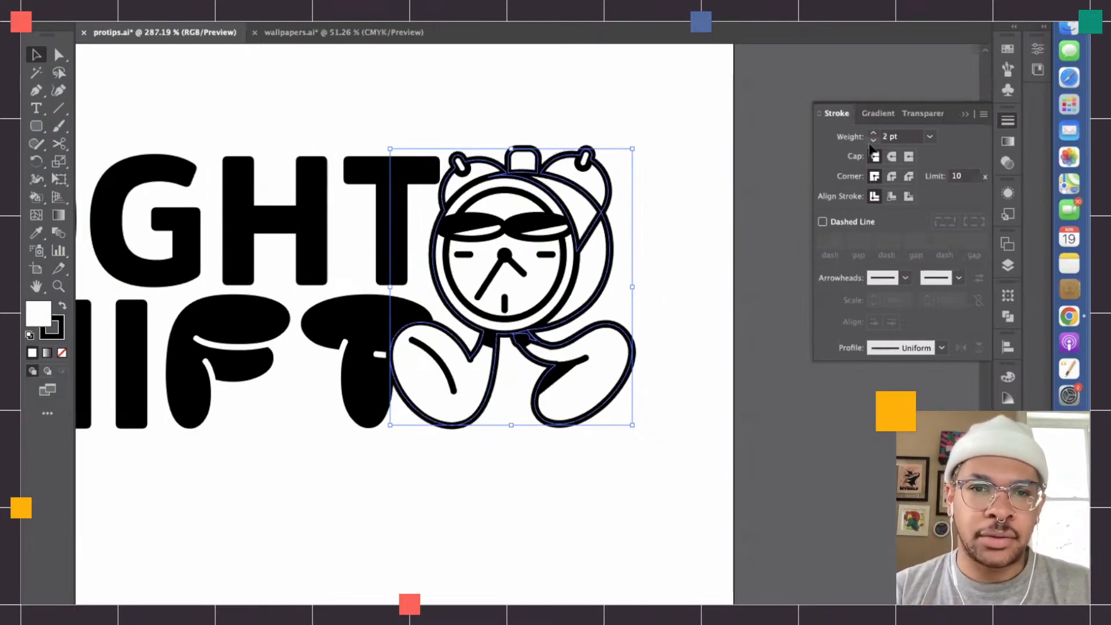
- Try to delete the stray scribble inside the right leg's ankle band with Direct Selection
click(668, 333)
scroll(556, 342, up, 3)
scroll(557, 346, up, 3)
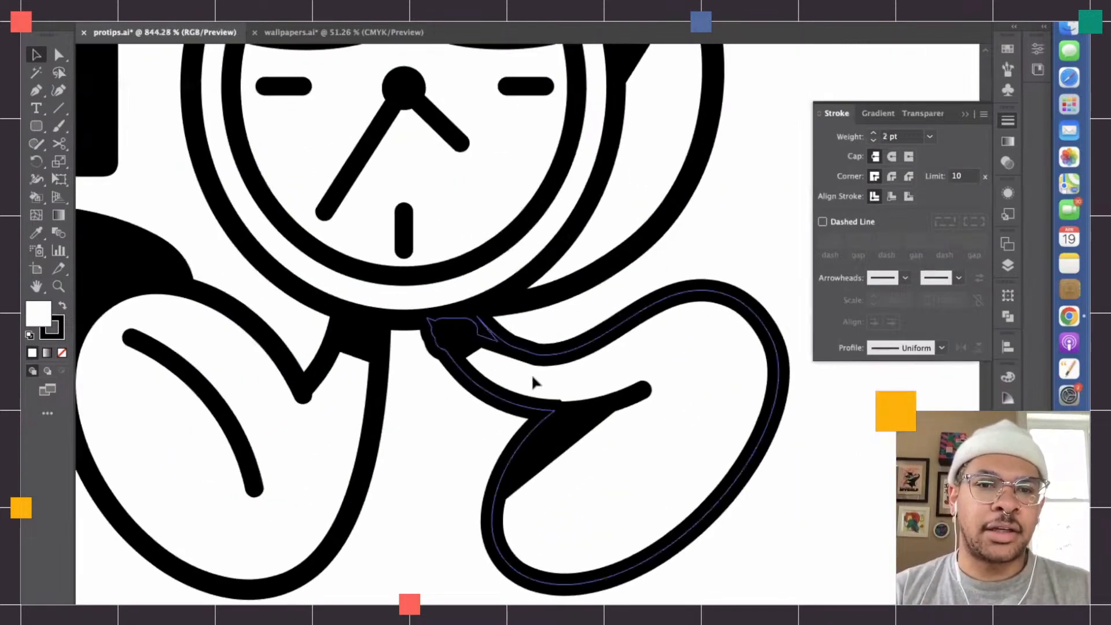
click(451, 330)
click(454, 381)
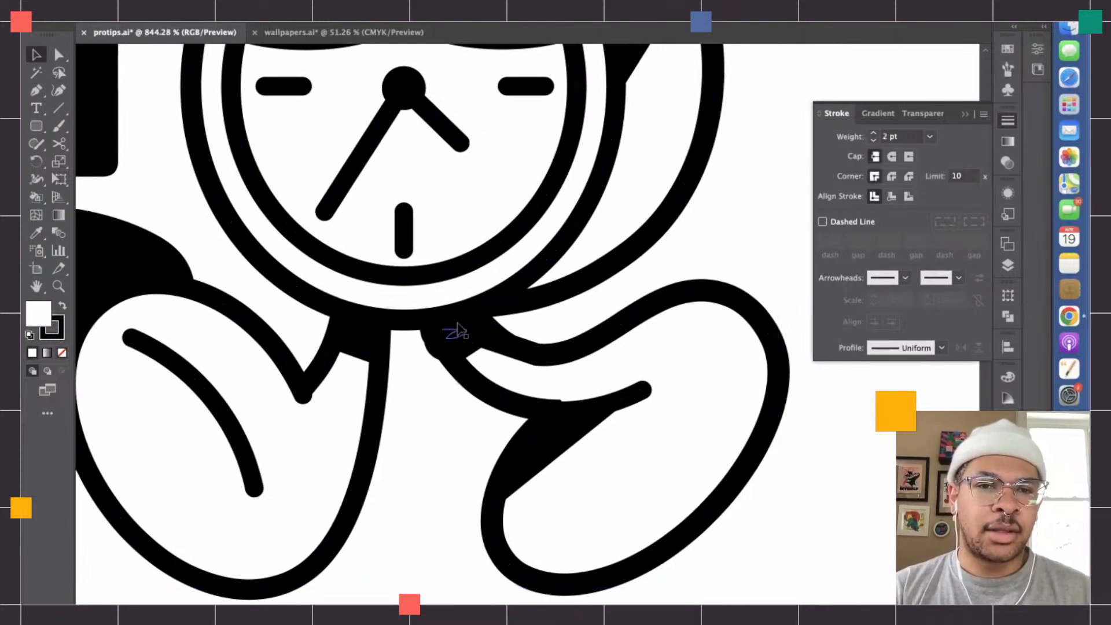
key(a)
click(457, 331)
key(Delete)
- Undo the scribble deletion, the added stroke and the white fill of the lower copy
key(super+z)
key(super+z)
key(super+z)
key(super+z)
key(super+z)
key(super+z)
key(super+z)
key(super+z)
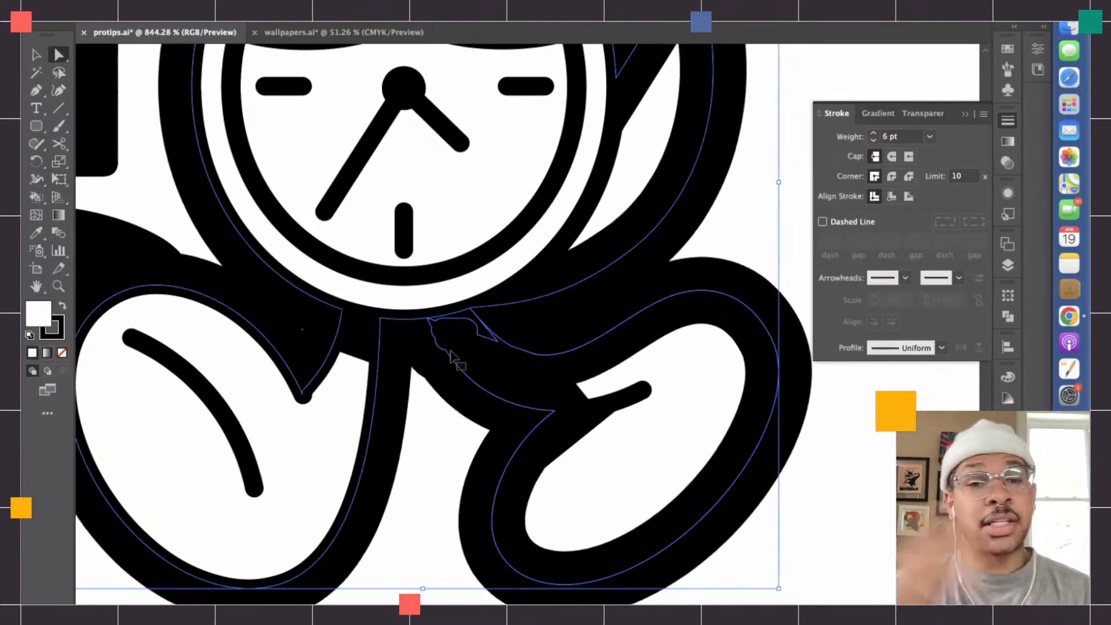
key(super+z)
key(super+z)
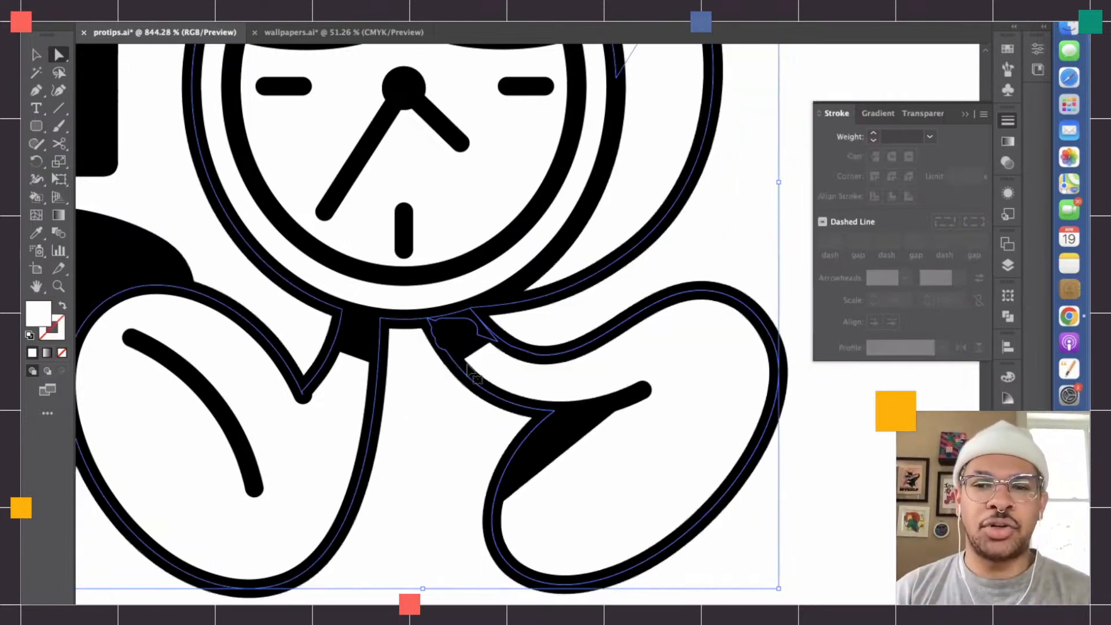
key(super+z)
key(super+z)
key(super+z)
key(super+z)
key(super+z)
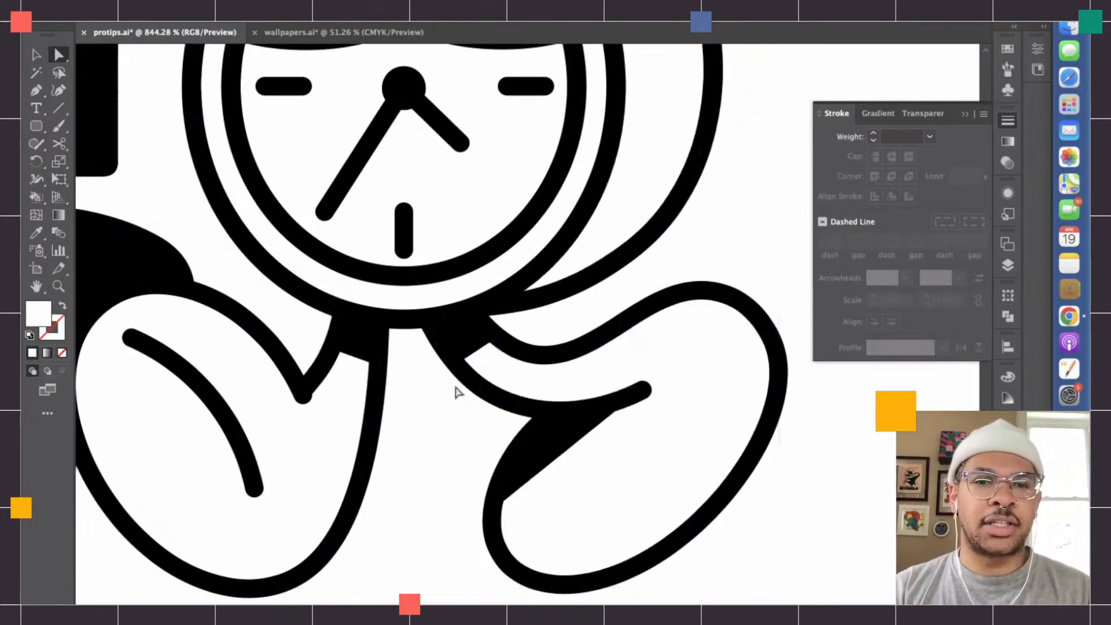
key(super+z)
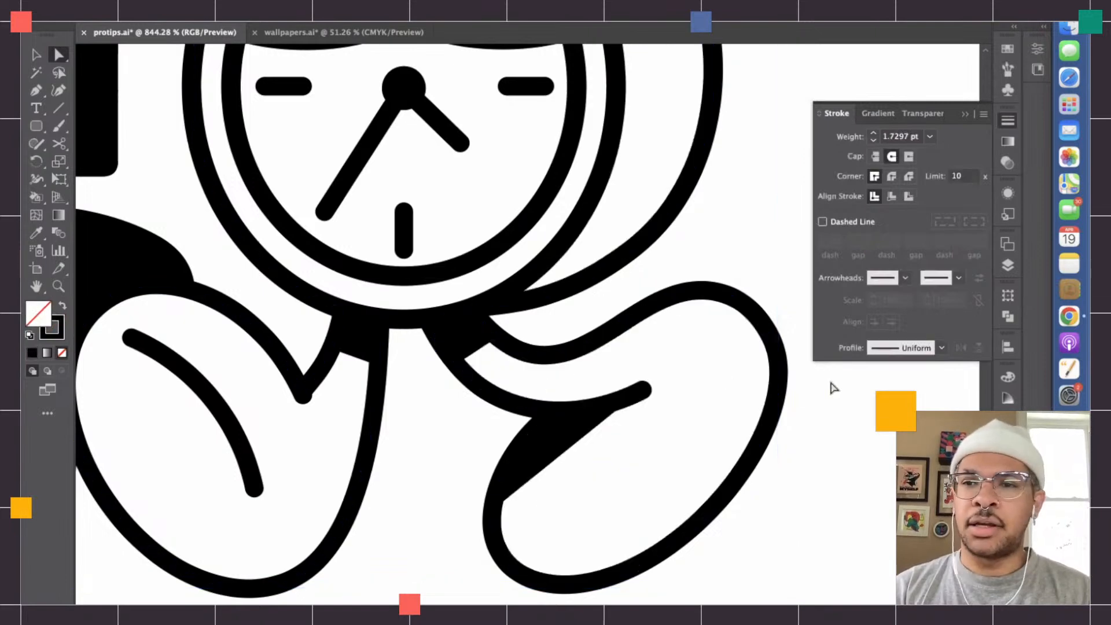
- Undo the union of the lower copy and hide the upper character copy
click(1007, 266)
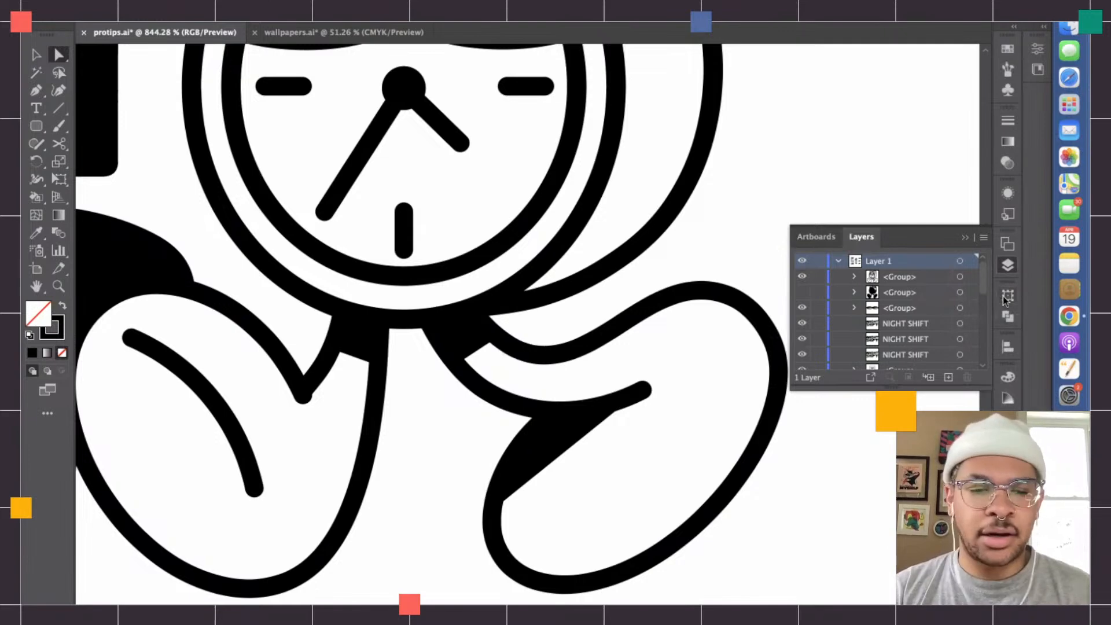
key(super+a)
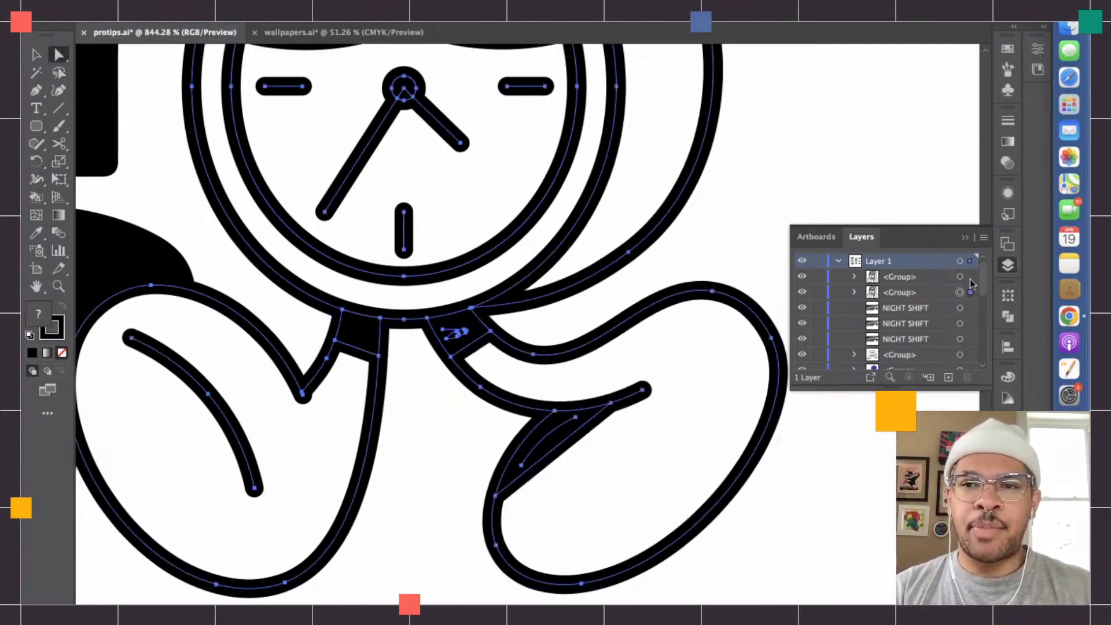
click(802, 276)
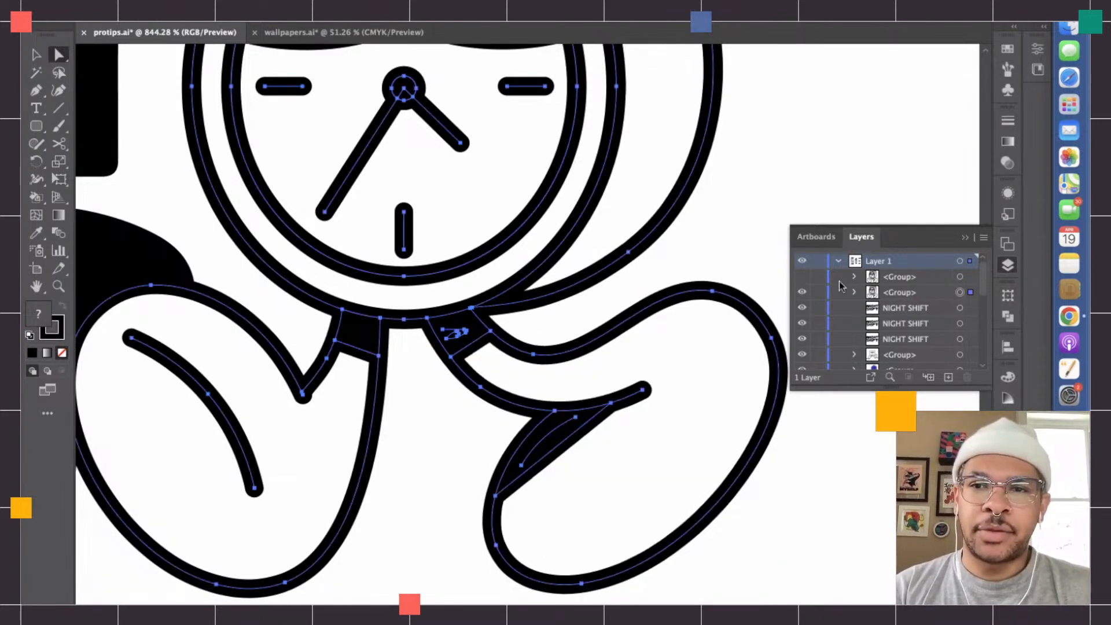
- Delete the scribbled black fill inside the lower copy's right ankle and foot, and show the upper character copy again
click(654, 280)
click(547, 431)
key(BackSpace)
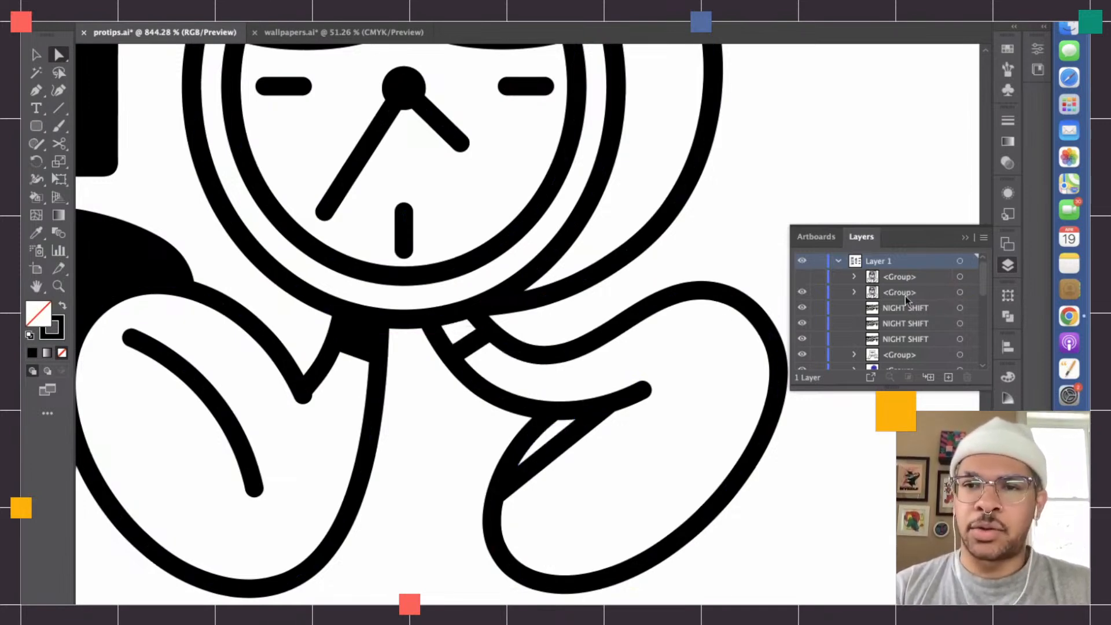
click(802, 276)
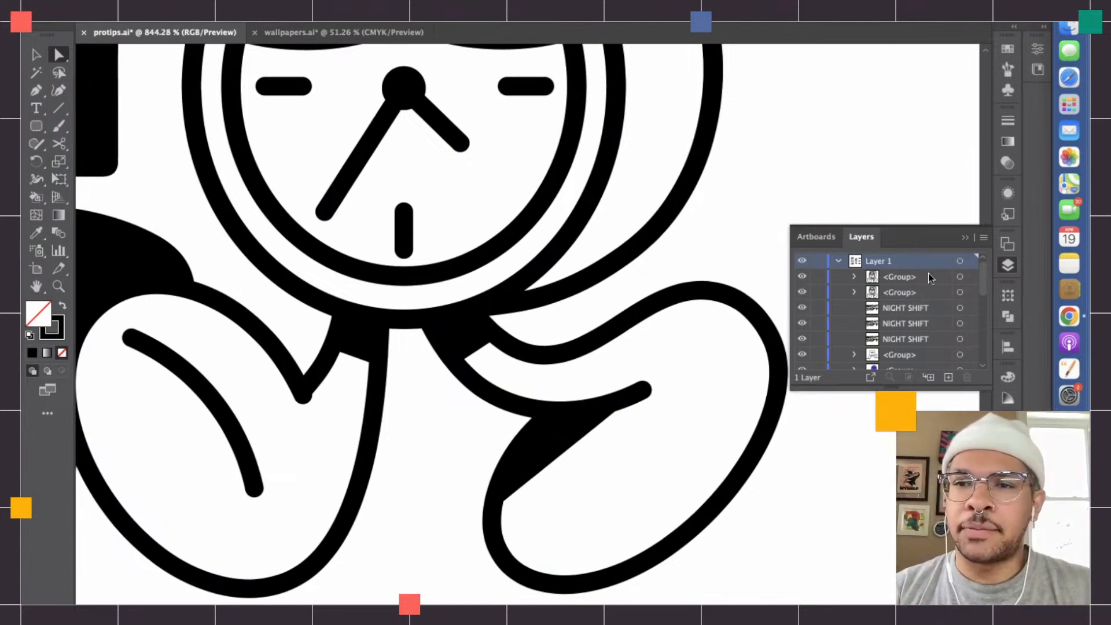
- Expand the lower character copy's strokes into shapes and unite them into one silhouette with Pathfinder
click(959, 292)
scroll(599, 346, down, 4)
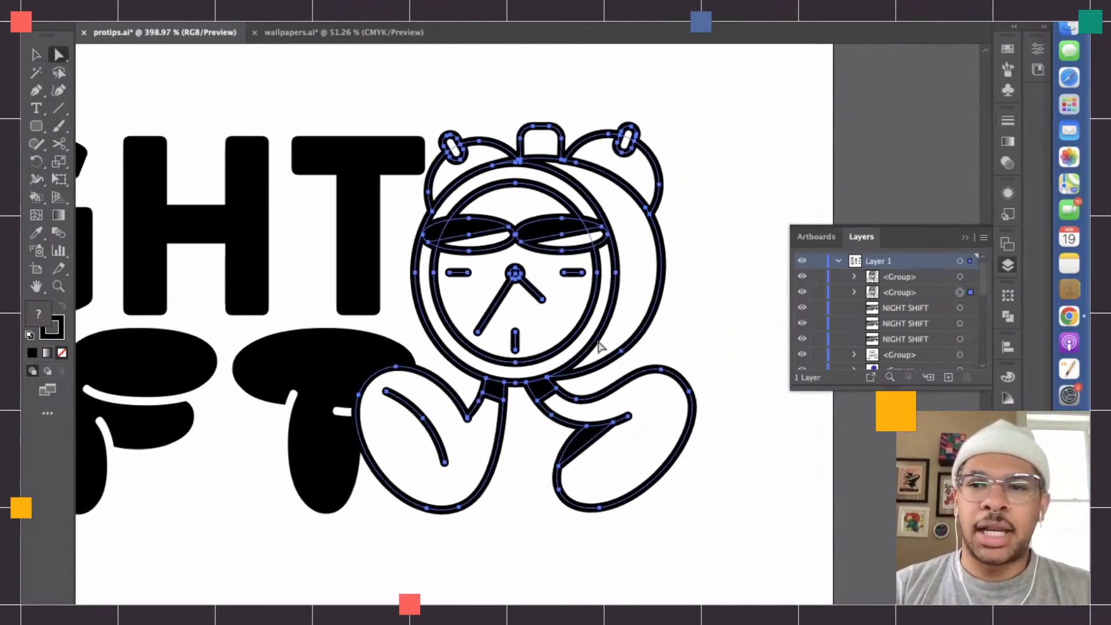
click(185, 17)
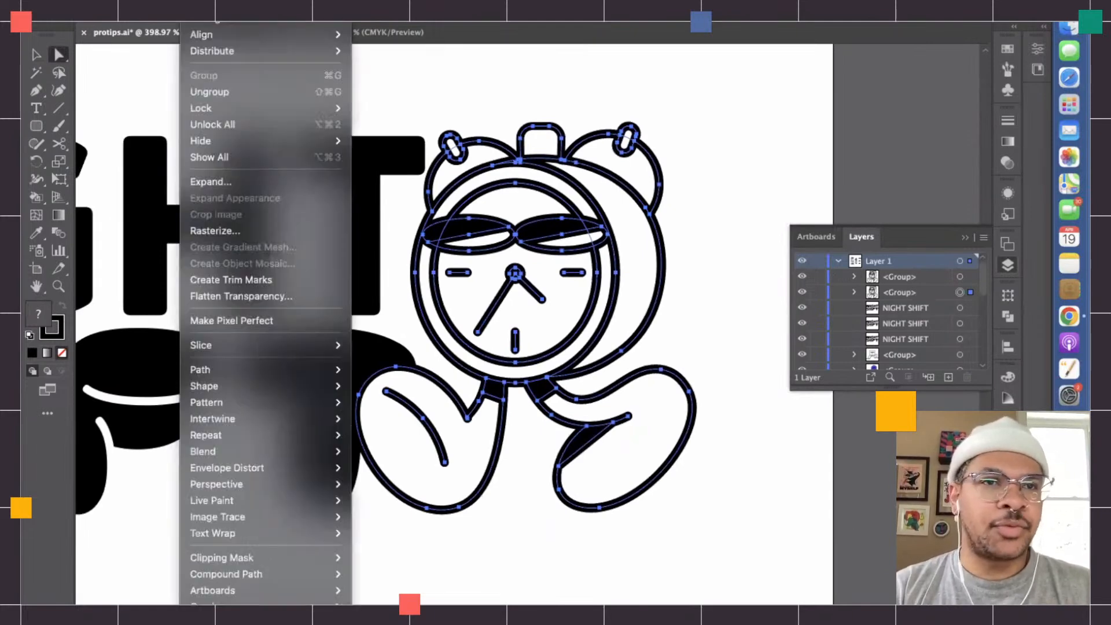
click(248, 187)
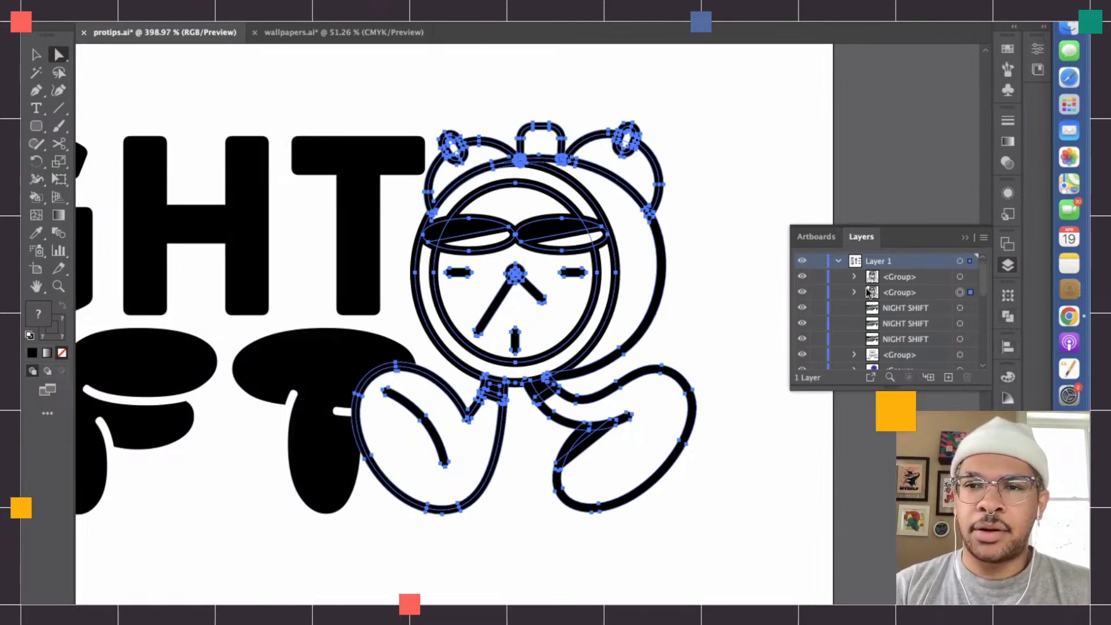
click(1007, 320)
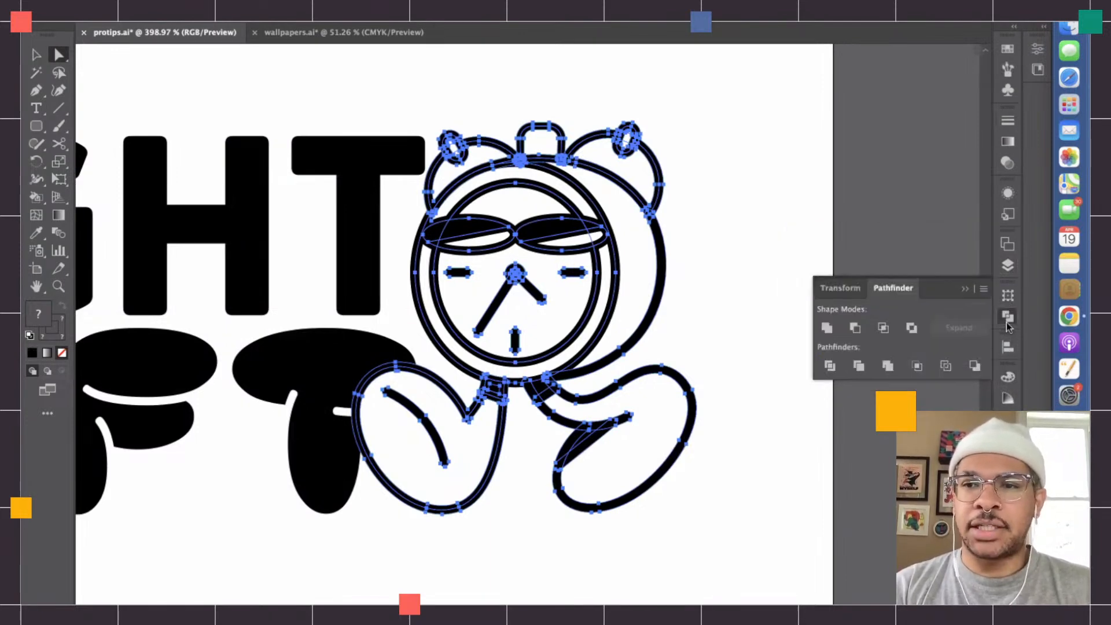
click(828, 328)
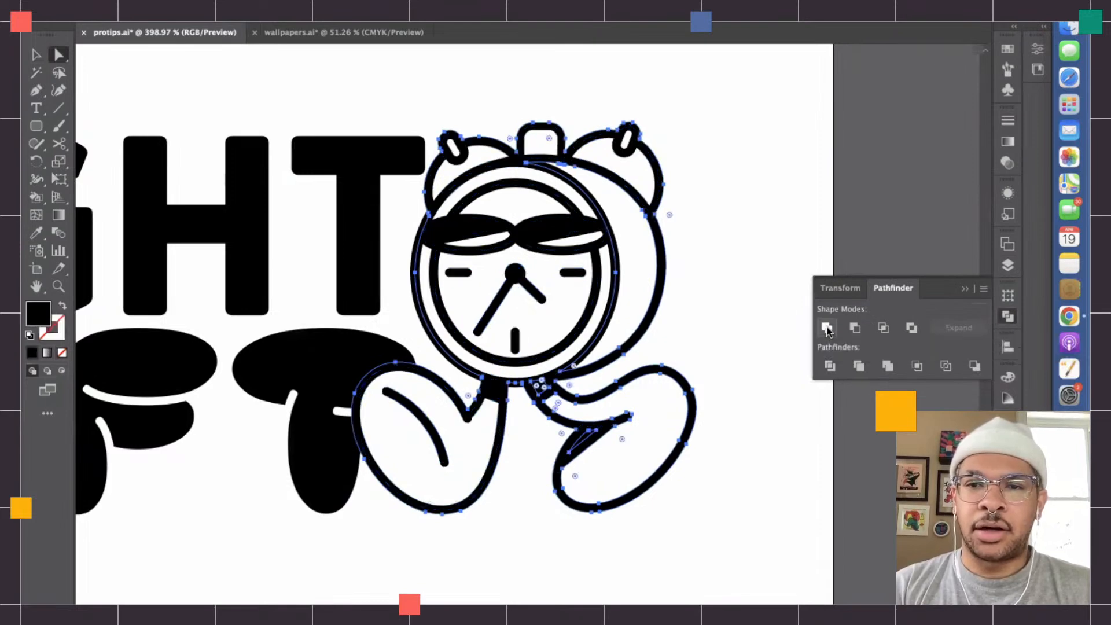
- Fill the united silhouette with white and deselect it
double_click(39, 313)
click(355, 233)
click(334, 216)
key(Return)
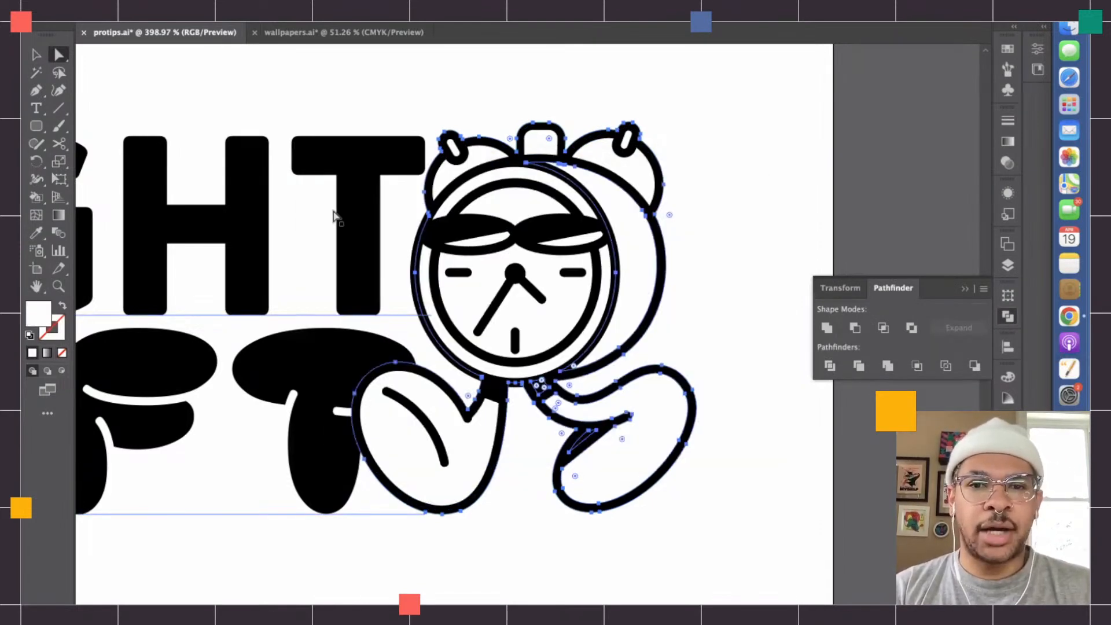
click(769, 449)
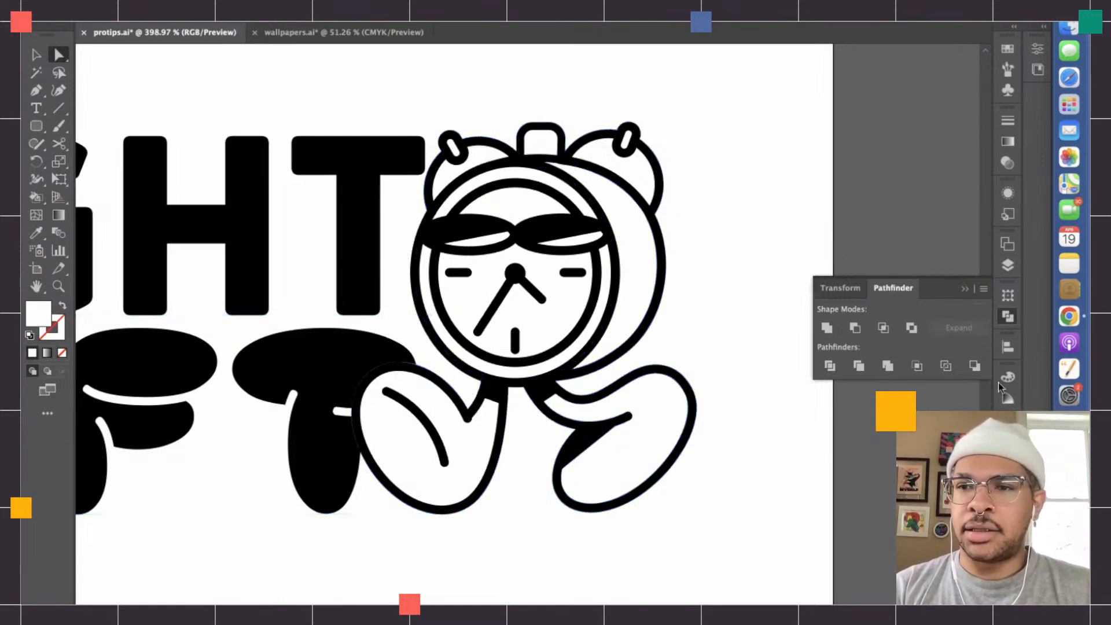
- Select the white silhouette beneath the character and give it a 2 pt stroke with round caps and round corners
click(1008, 265)
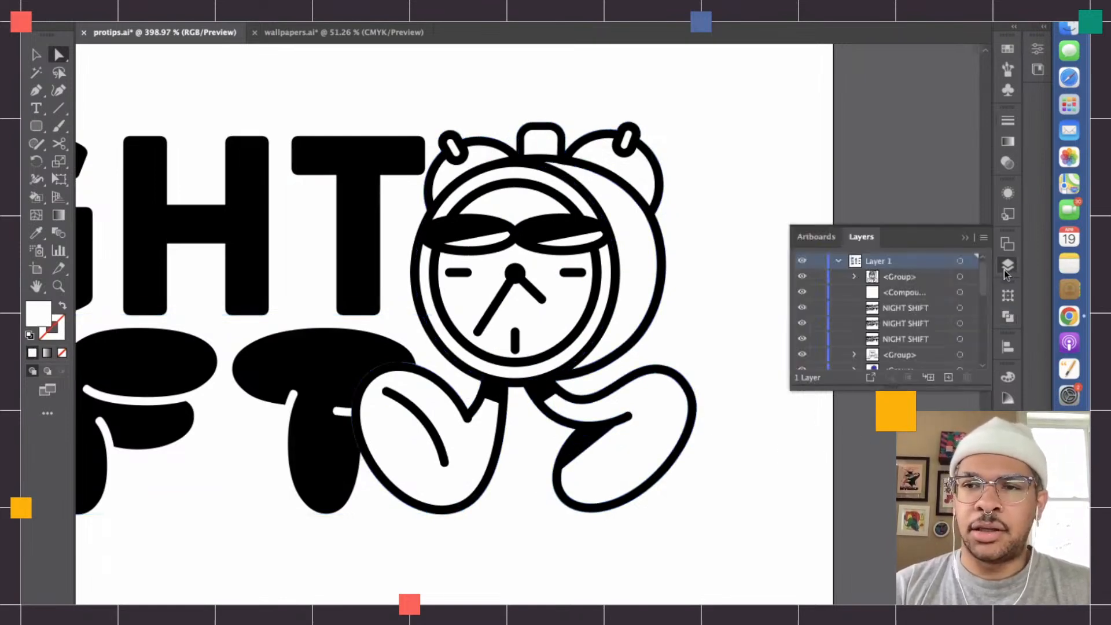
click(959, 292)
click(1007, 120)
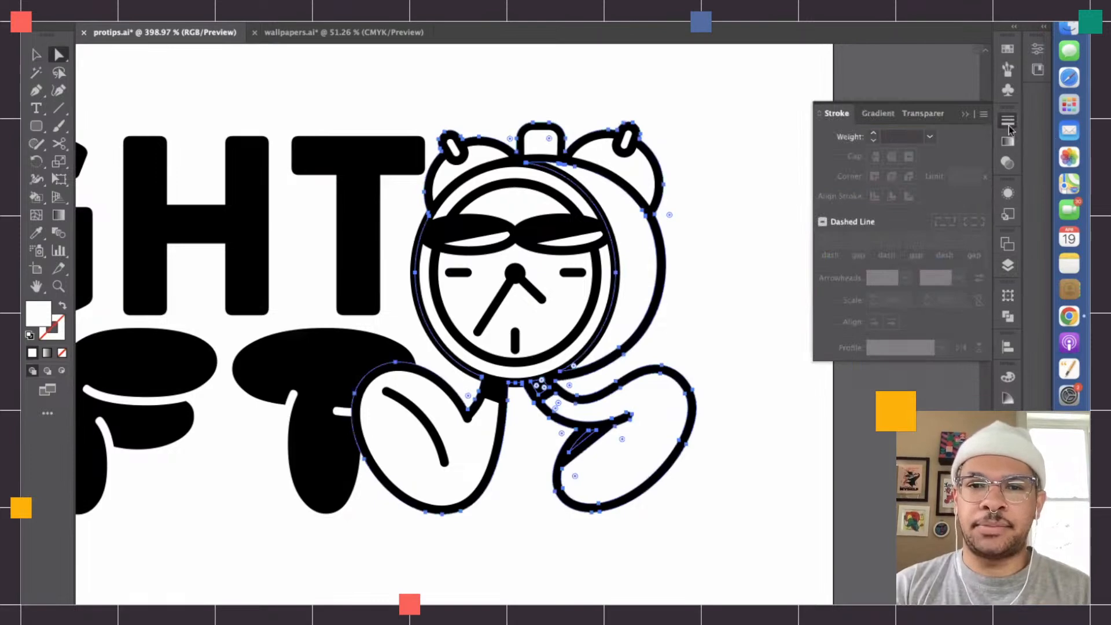
click(875, 134)
click(873, 141)
click(873, 141)
click(873, 141)
click(873, 141)
click(874, 140)
click(874, 140)
click(873, 140)
click(873, 141)
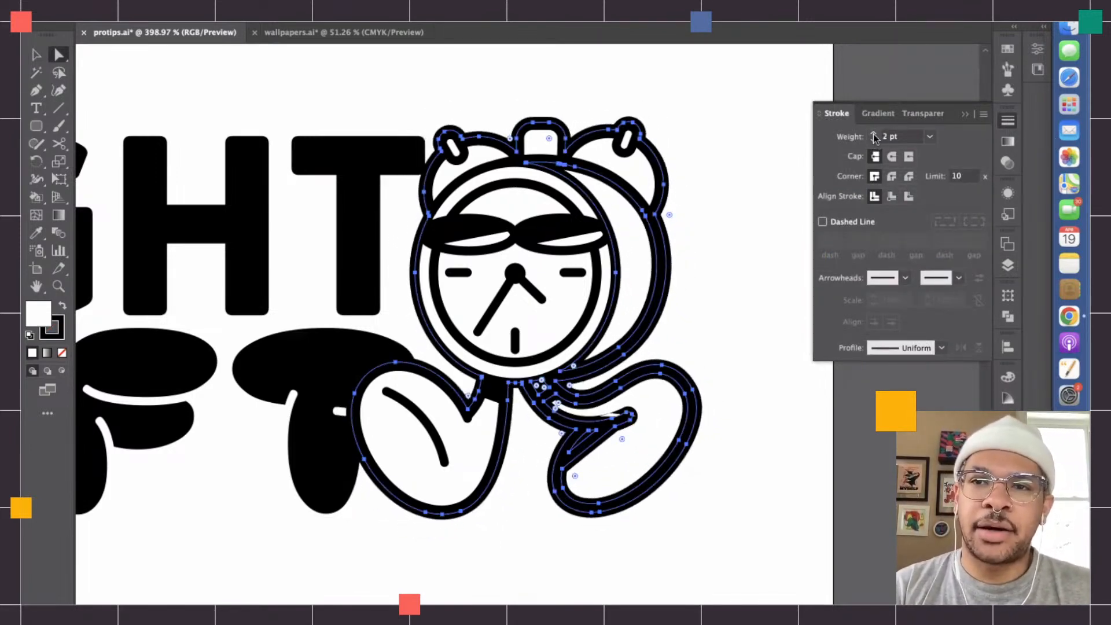
click(891, 156)
click(892, 176)
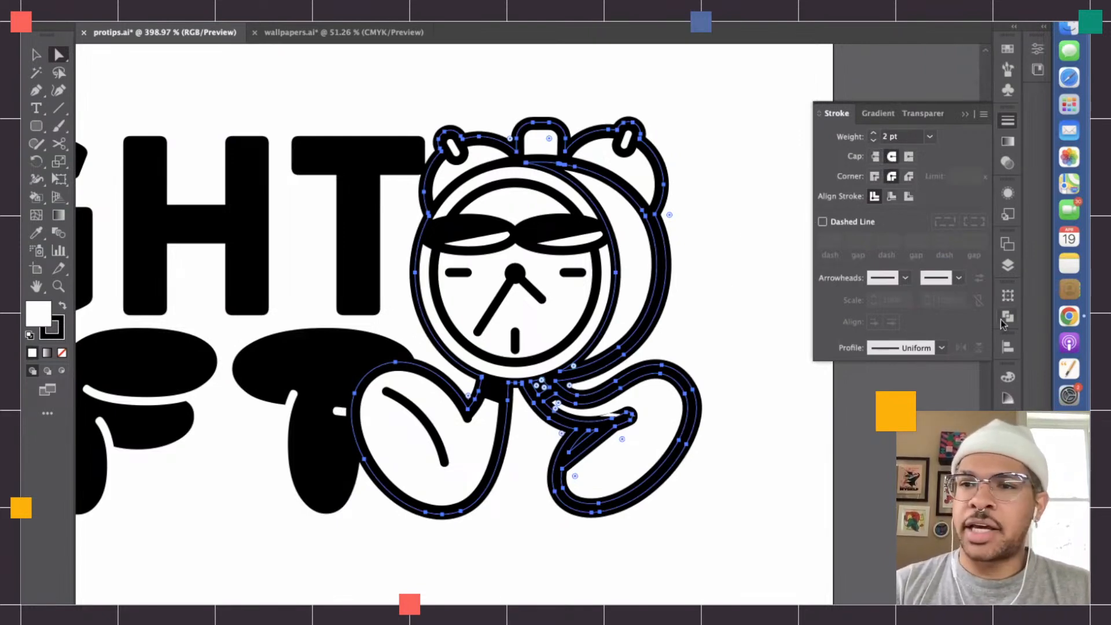
- Set the silhouette's stroke color to white and deselect it
click(1007, 266)
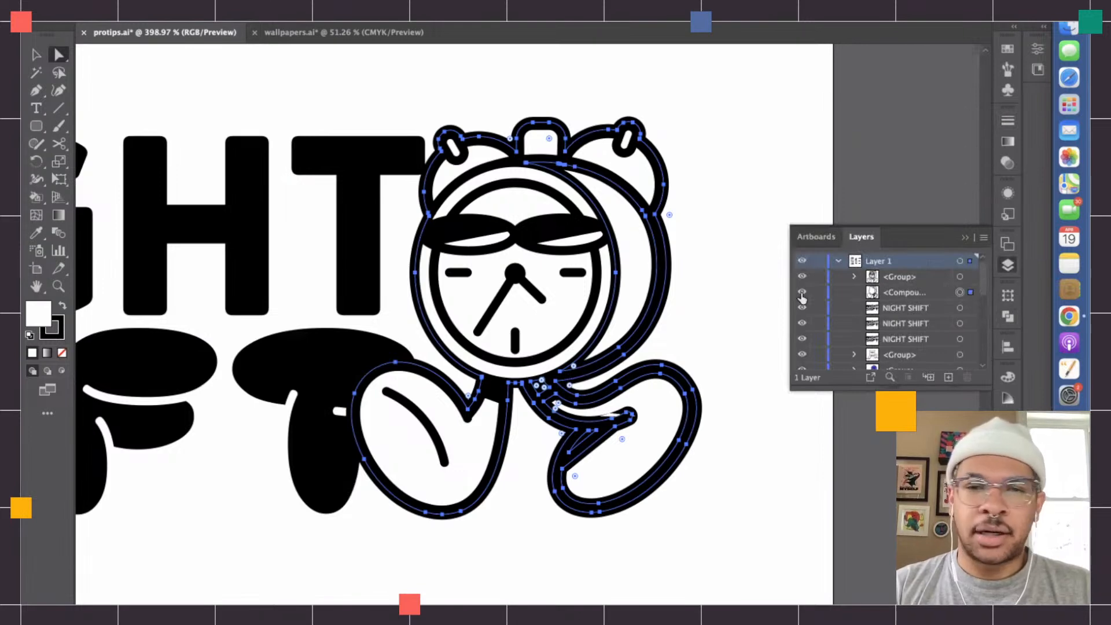
double_click(58, 329)
drag(412, 318, 322, 194)
key(Return)
click(764, 329)
- Copy the alarm clock character with its white backing and paste it by the lower NIGHT SHIFT lettering
scroll(767, 332, down, 2)
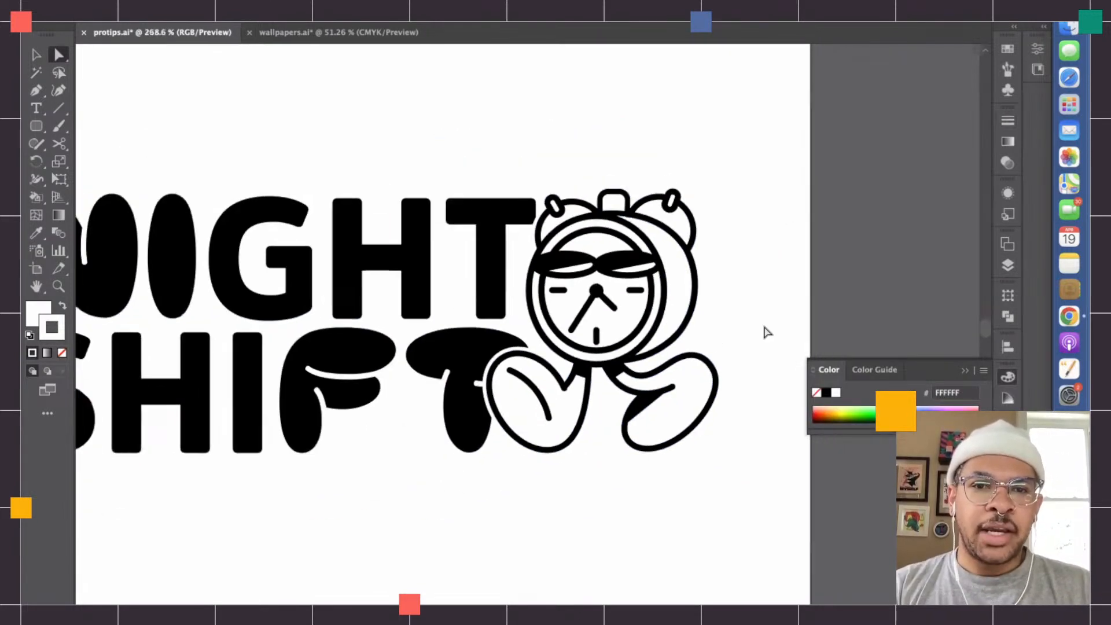
scroll(767, 332, down, 1)
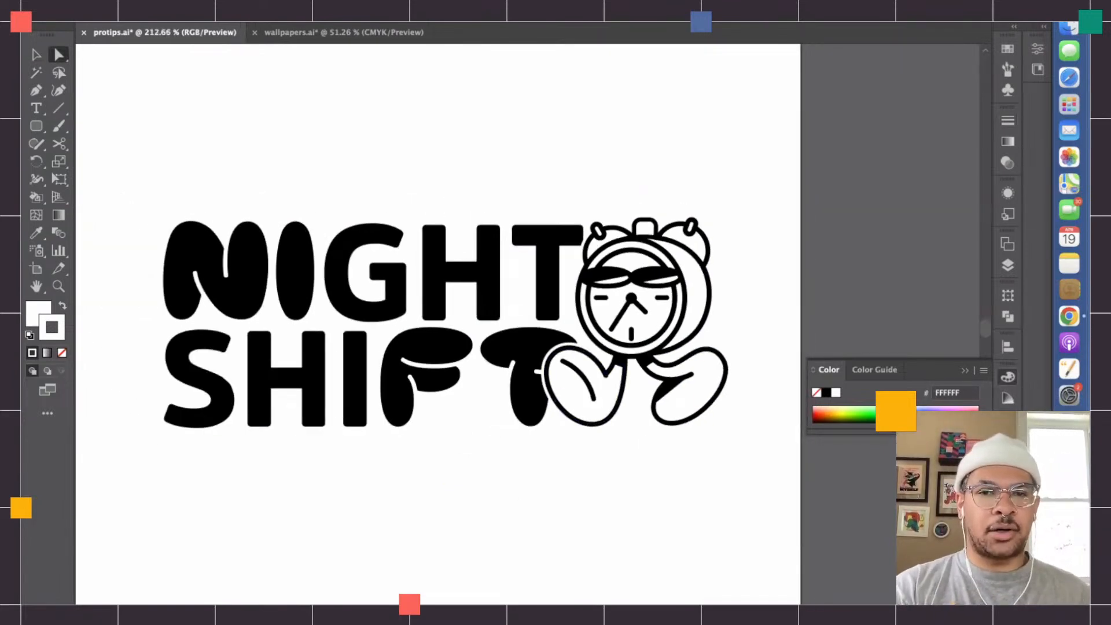
scroll(652, 422, down, 3)
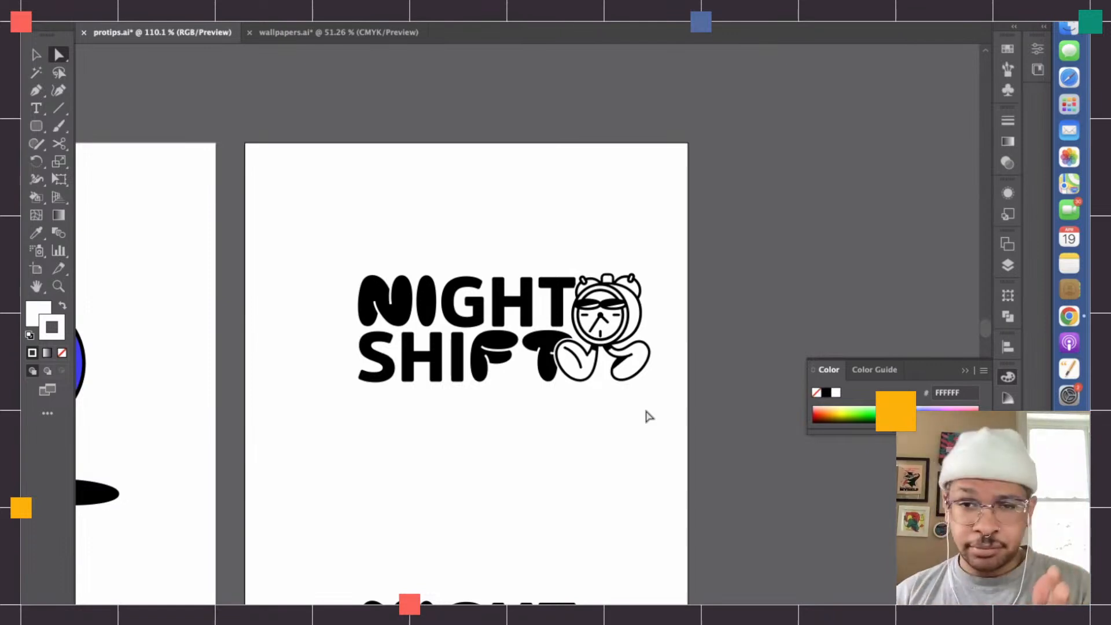
click(36, 54)
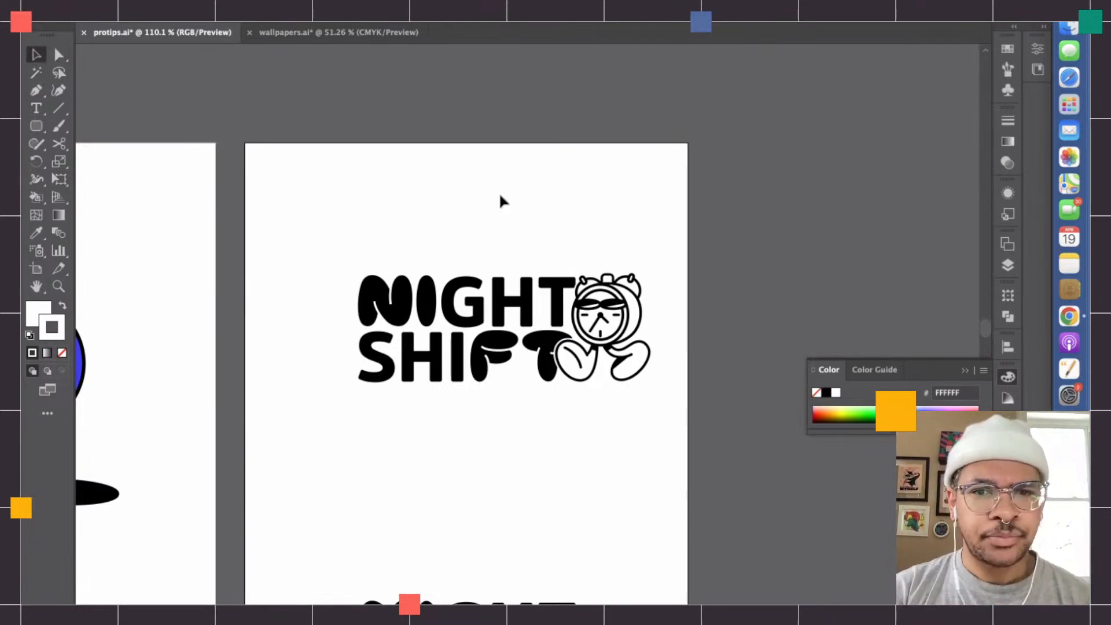
drag(683, 434, 617, 231)
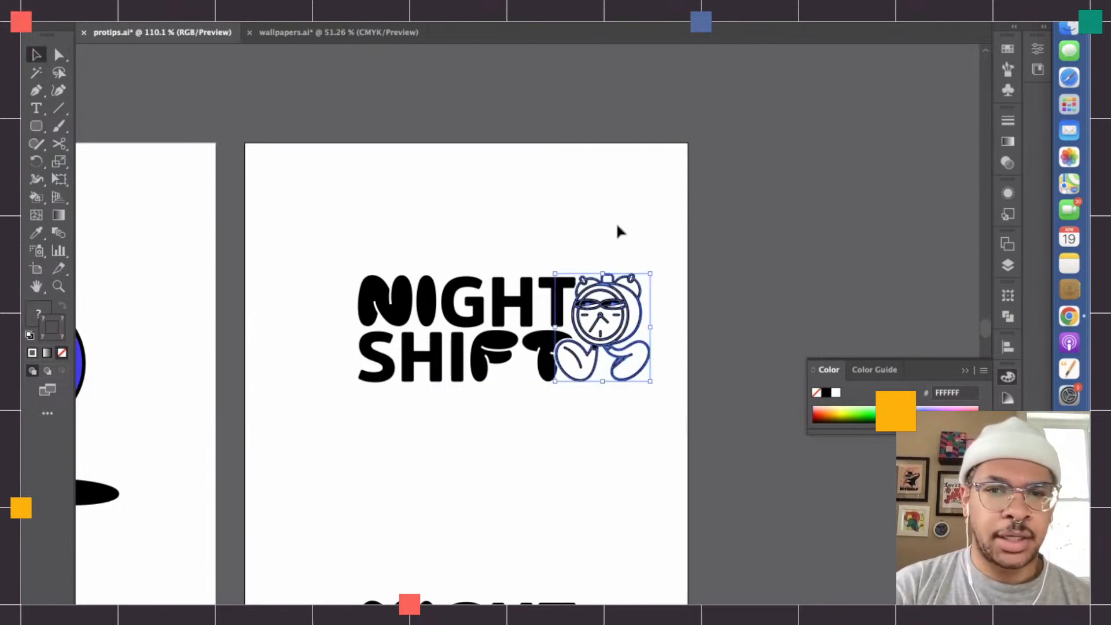
click(713, 374)
scroll(719, 377, down, 4)
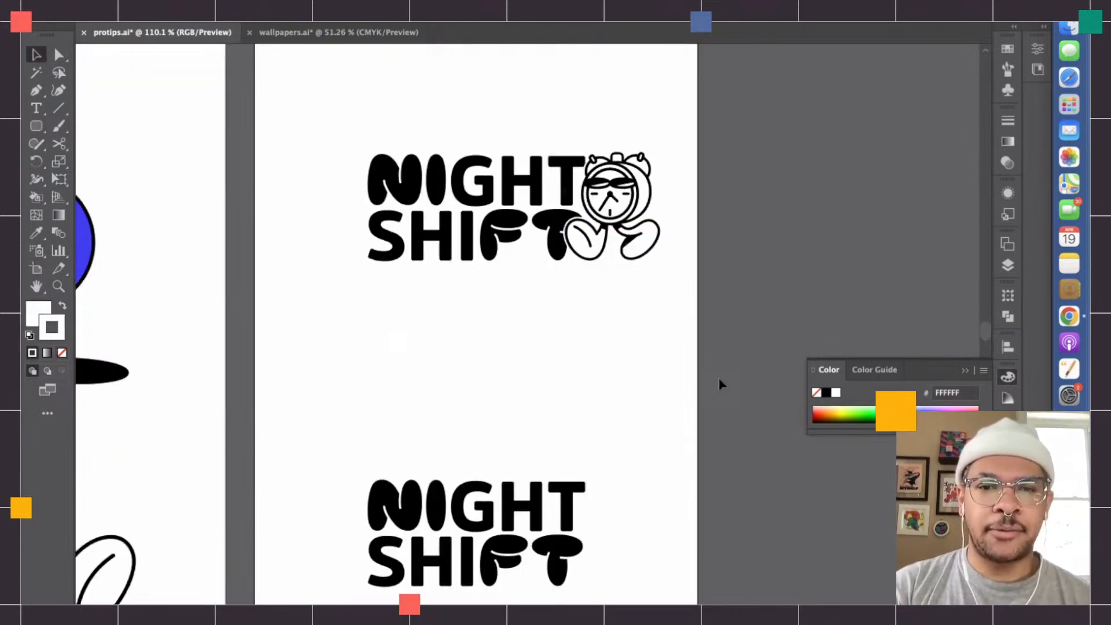
scroll(719, 377, down, 3)
key(super+v)
scroll(552, 284, up, 4)
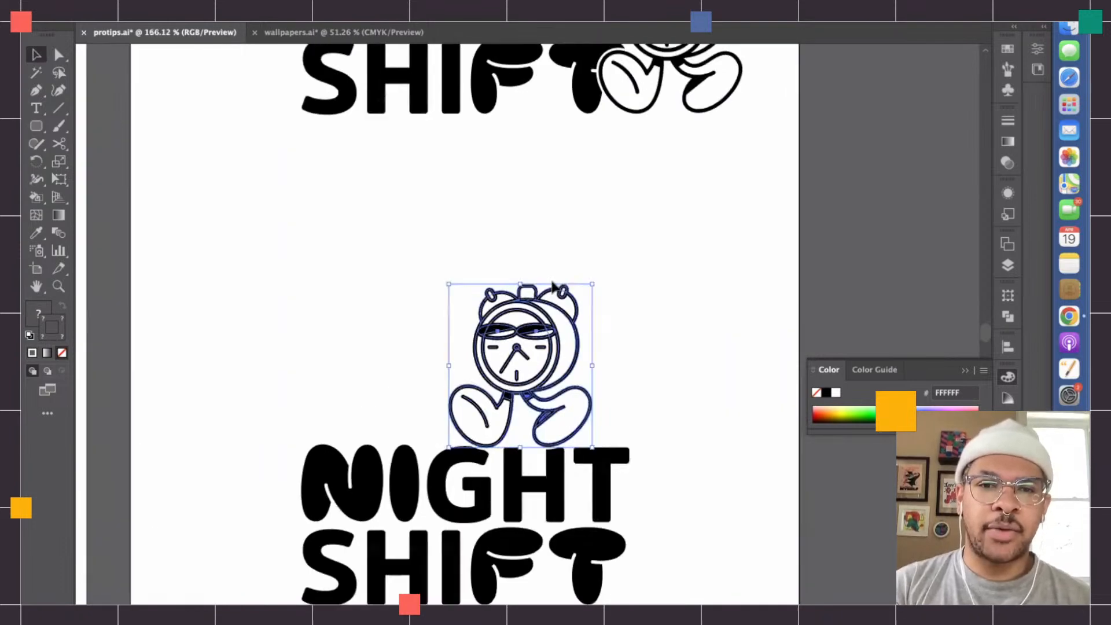
- Position the pasted character roughly centered above the lower NIGHT SHIFT lettering, with its feet resting on the word NIGHT
scroll(553, 282, down, 2)
scroll(692, 275, up, 4)
scroll(692, 275, right, 2)
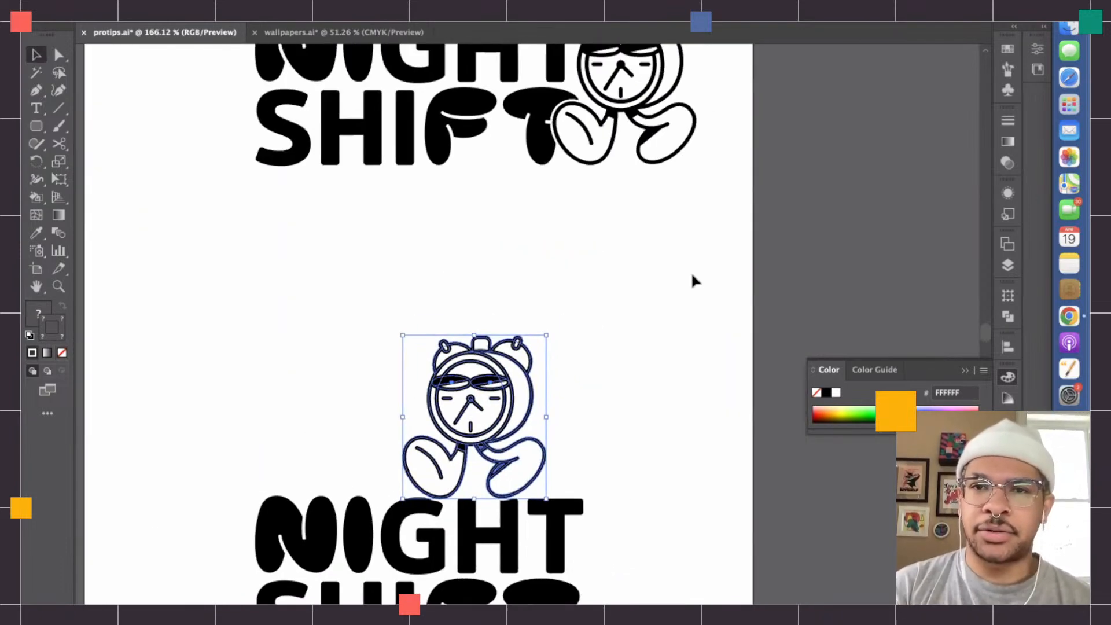
scroll(692, 280, up, 2)
scroll(692, 280, right, 1)
click(621, 94)
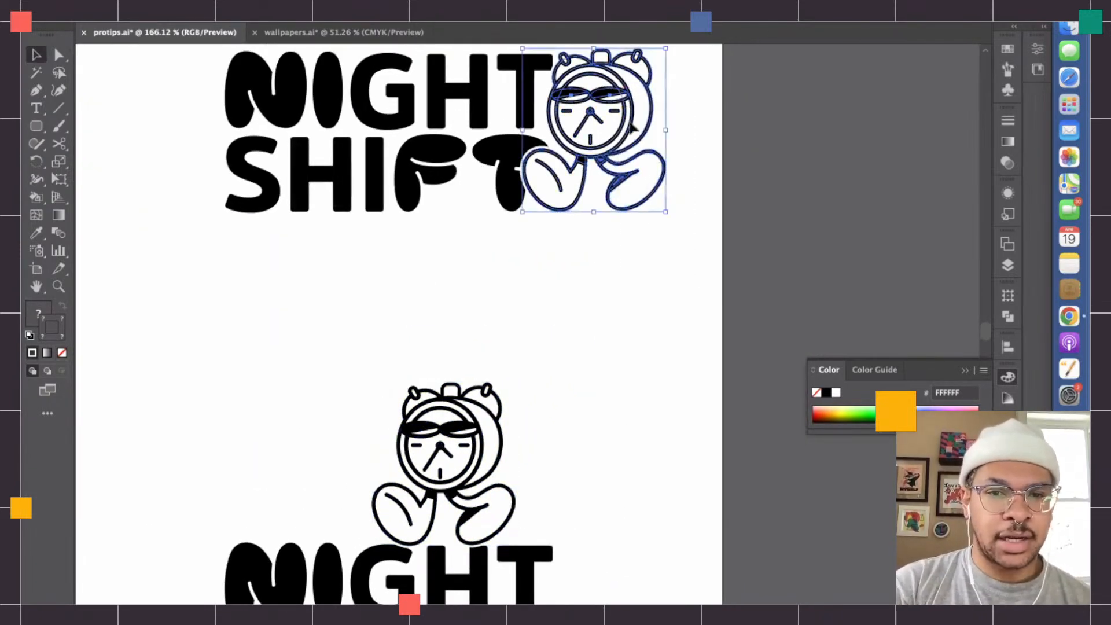
click(557, 321)
scroll(555, 326, down, 4)
scroll(554, 325, left, 1)
drag(485, 350, 433, 358)
scroll(445, 324, down, 5)
scroll(445, 324, left, 1)
drag(455, 302, 452, 204)
scroll(452, 211, up, 4)
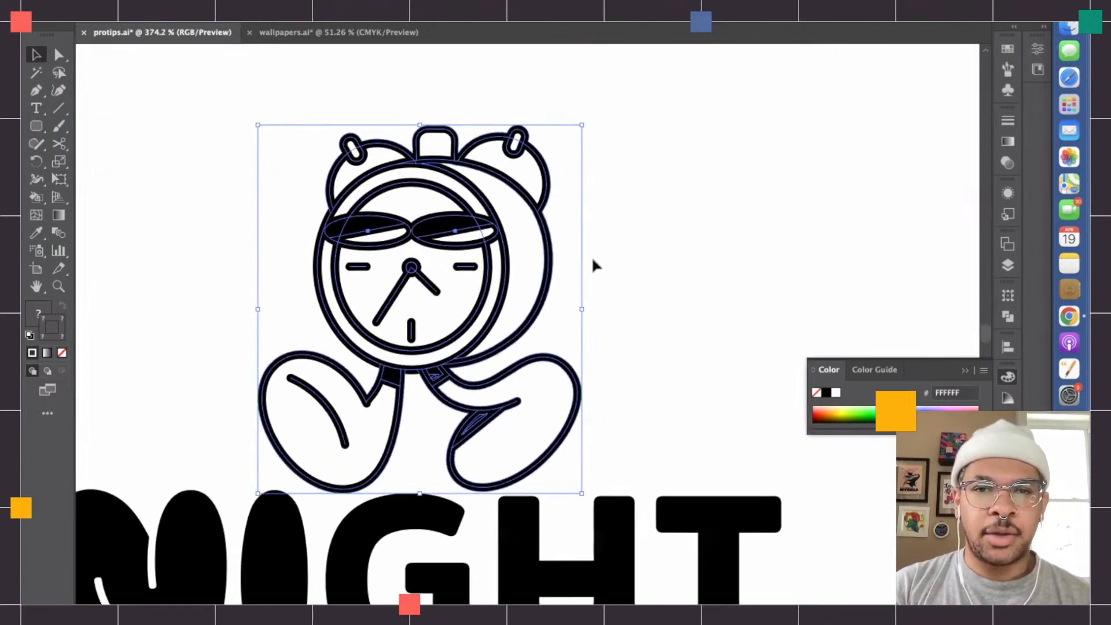
- Try to fill the pasted character's rear casing, right bell and top knob paths with white
click(575, 265)
key(a)
click(544, 278)
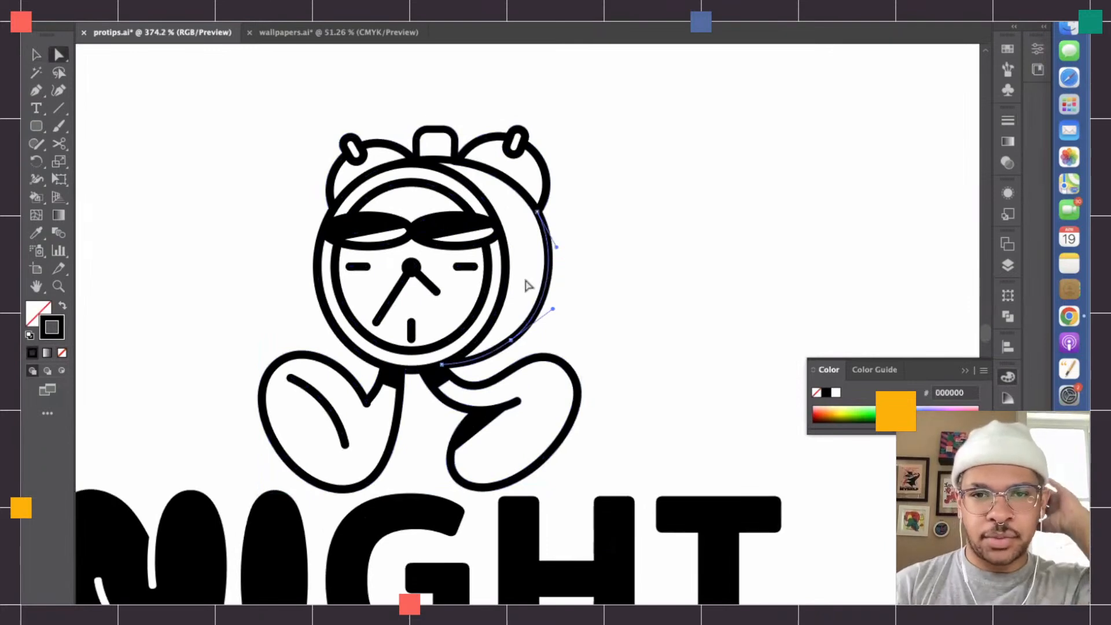
shift+click(532, 207)
shift+click(448, 162)
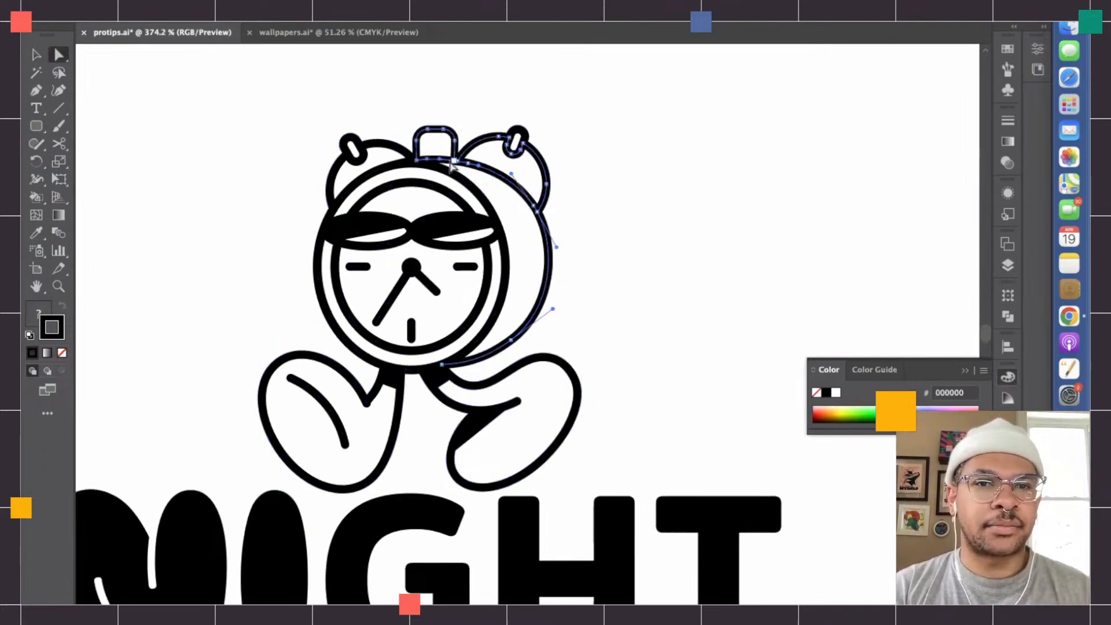
double_click(32, 317)
drag(452, 291, 322, 214)
key(Return)
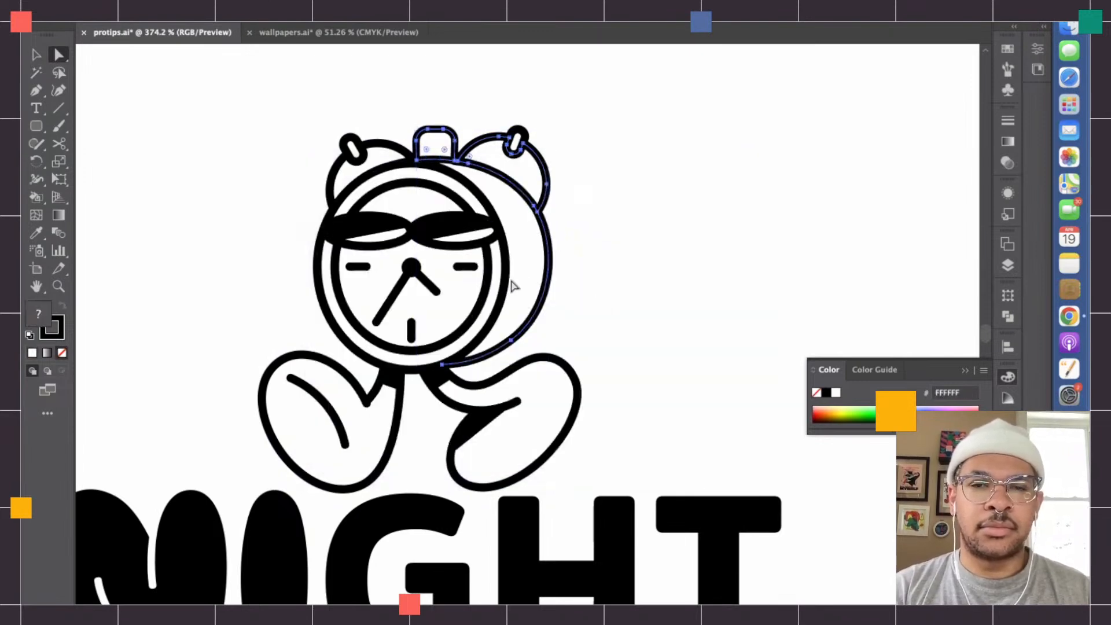
click(669, 315)
- Fill the right leg's outline with white and bring the leg's lower contour line to the front
scroll(561, 276, up, 3)
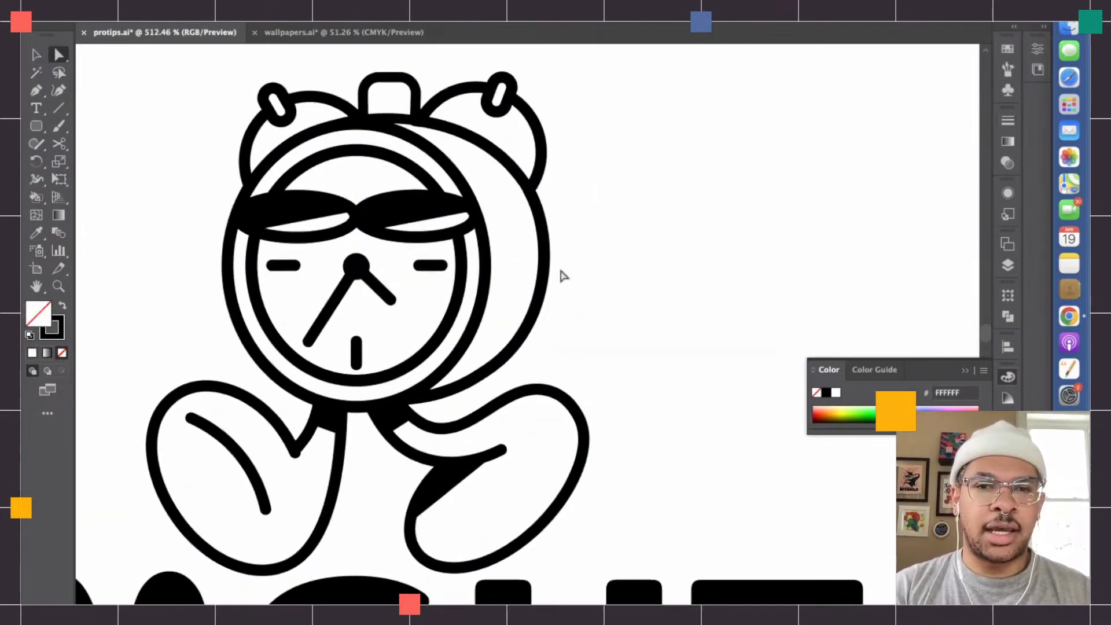
scroll(509, 405, down, 1)
click(497, 410)
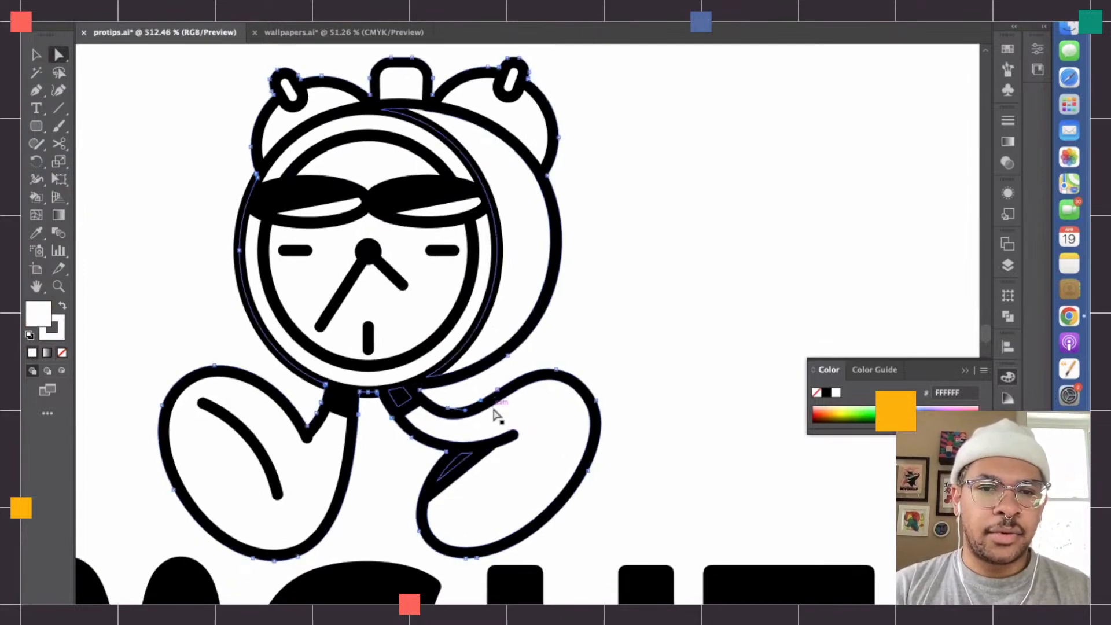
click(492, 401)
shift+click(495, 443)
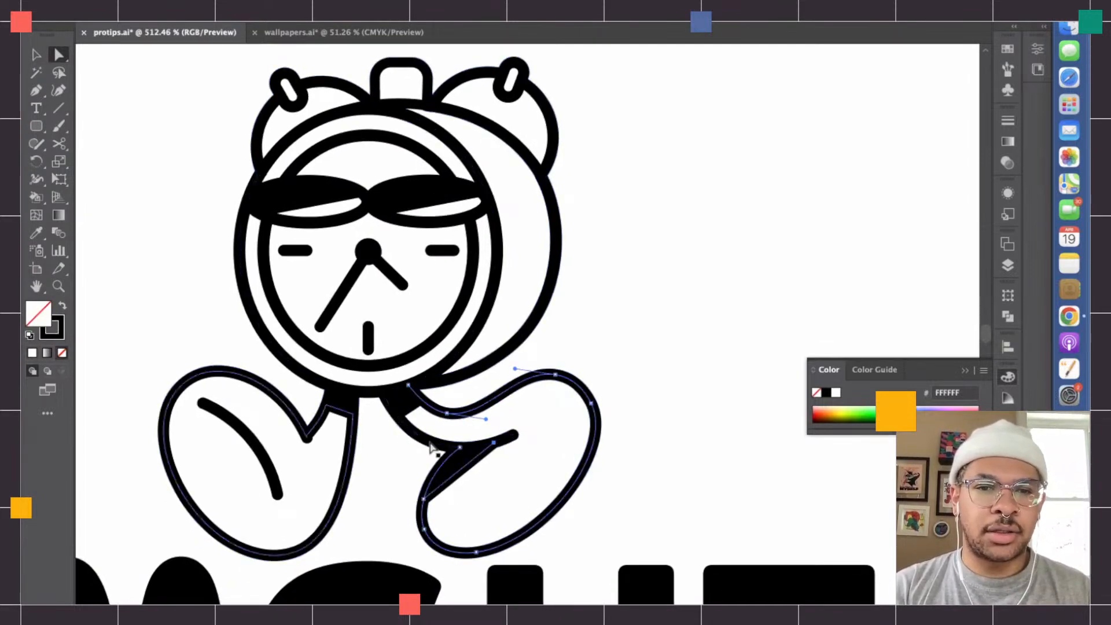
click(32, 353)
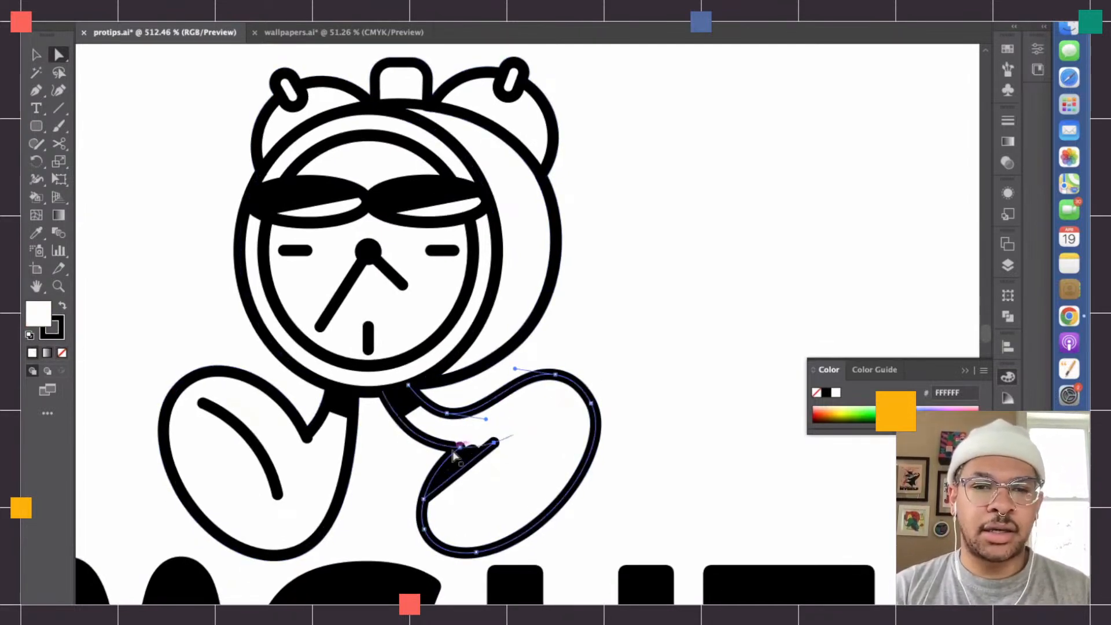
click(431, 446)
key(shift+super+bracketright)
click(788, 285)
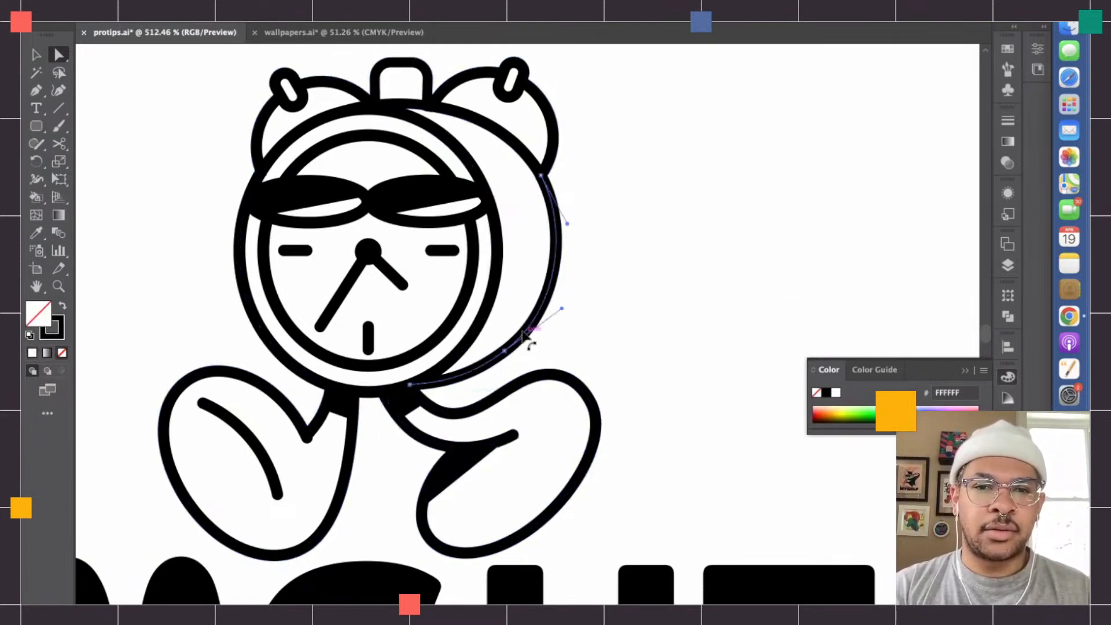
- Fill the rear casing, right bell and top knob paths of the pasted character with white
click(509, 155)
shift+click(408, 105)
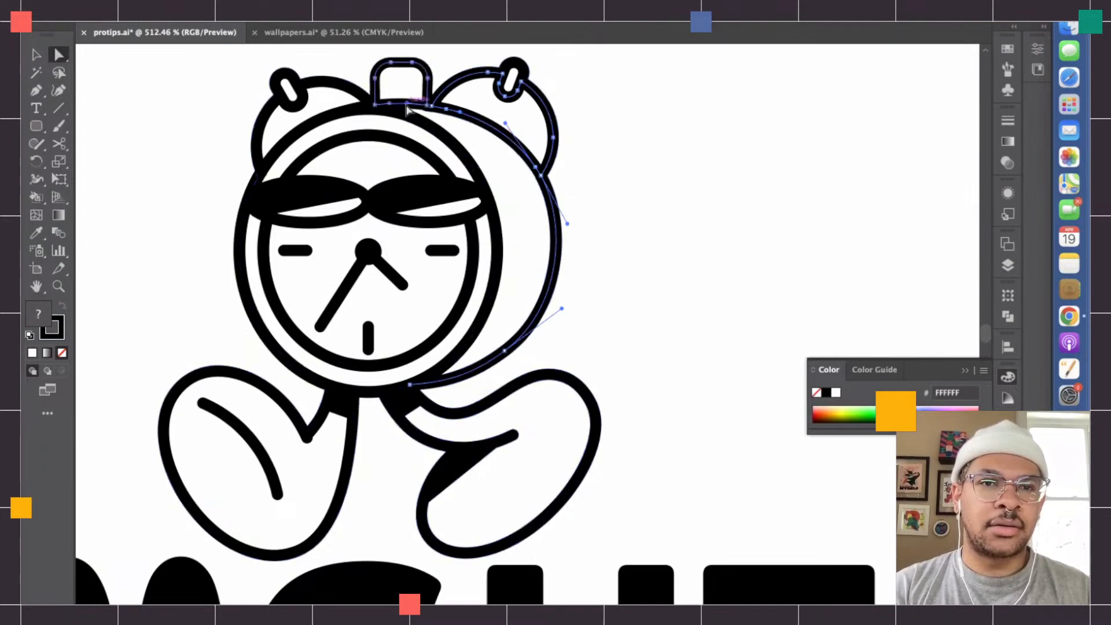
click(32, 353)
- Arrange the upper character's rear casing behind the clock face so the face rings are fully uncovered
click(474, 251)
key(super)
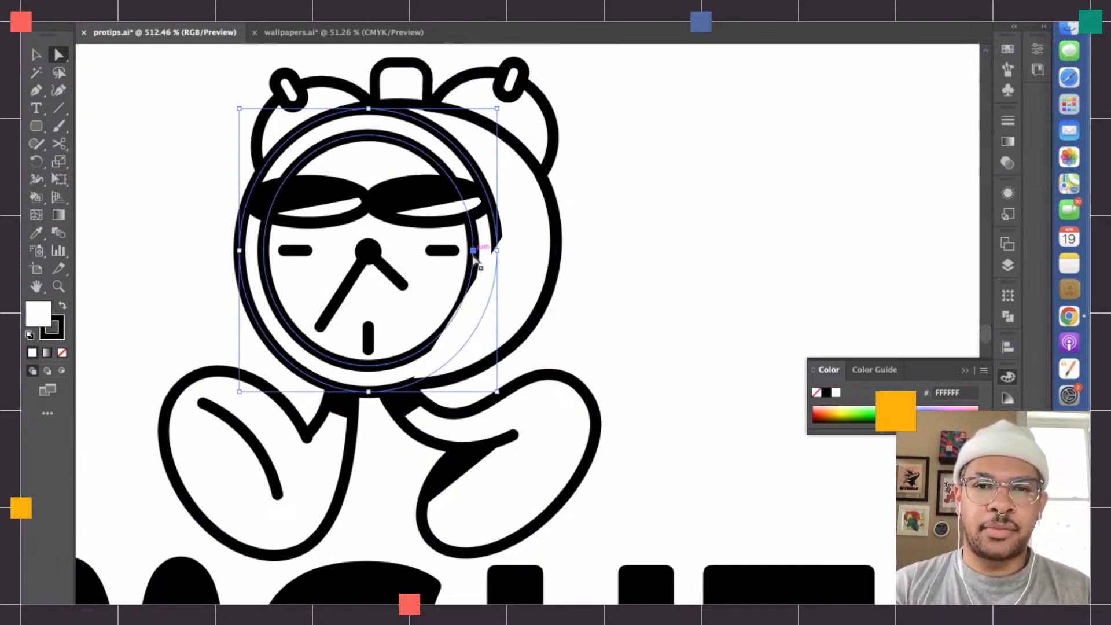
key(v)
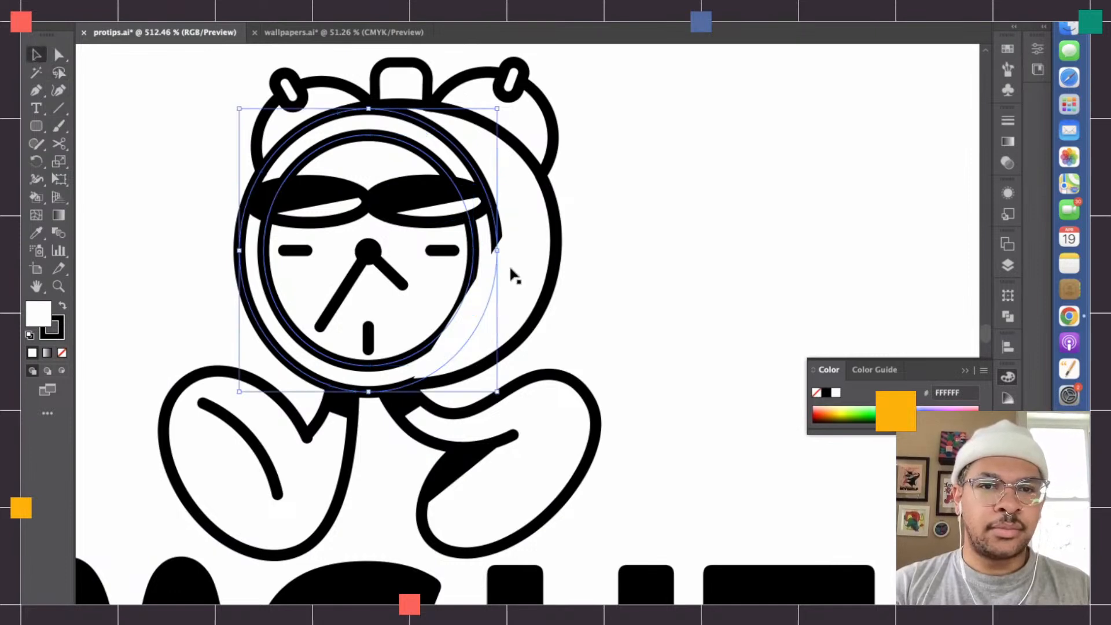
scroll(501, 259, up, 3)
click(676, 327)
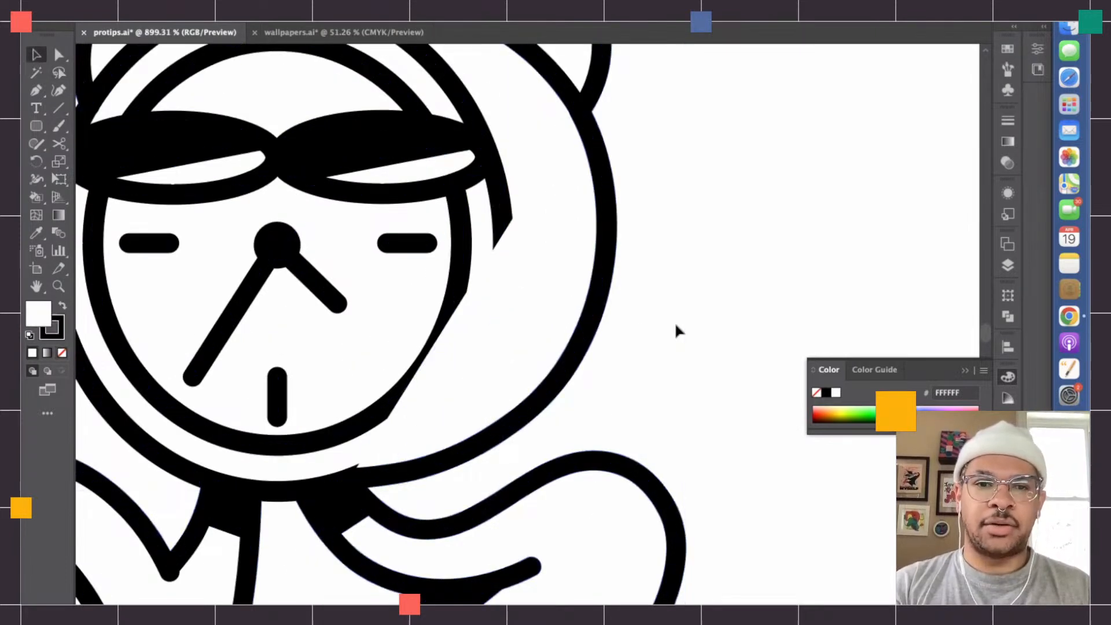
key(a)
click(591, 317)
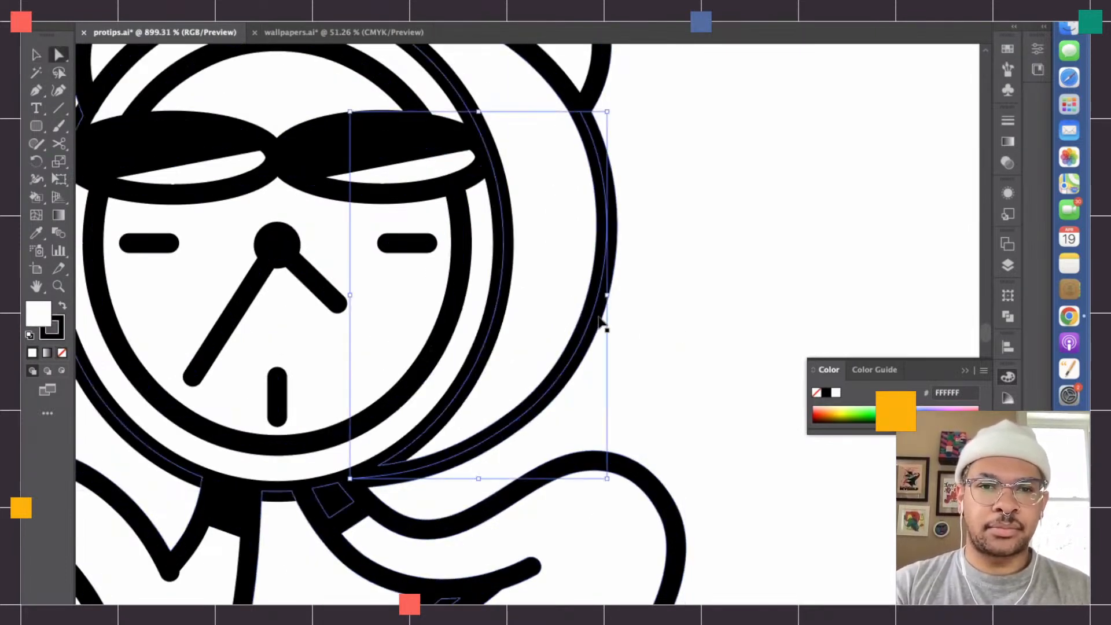
click(729, 323)
- Move the character down slightly so its feet overlap the top of the word NIGHT in the middle lockup
scroll(729, 323, down, 5)
key(v)
drag(484, 307, 496, 325)
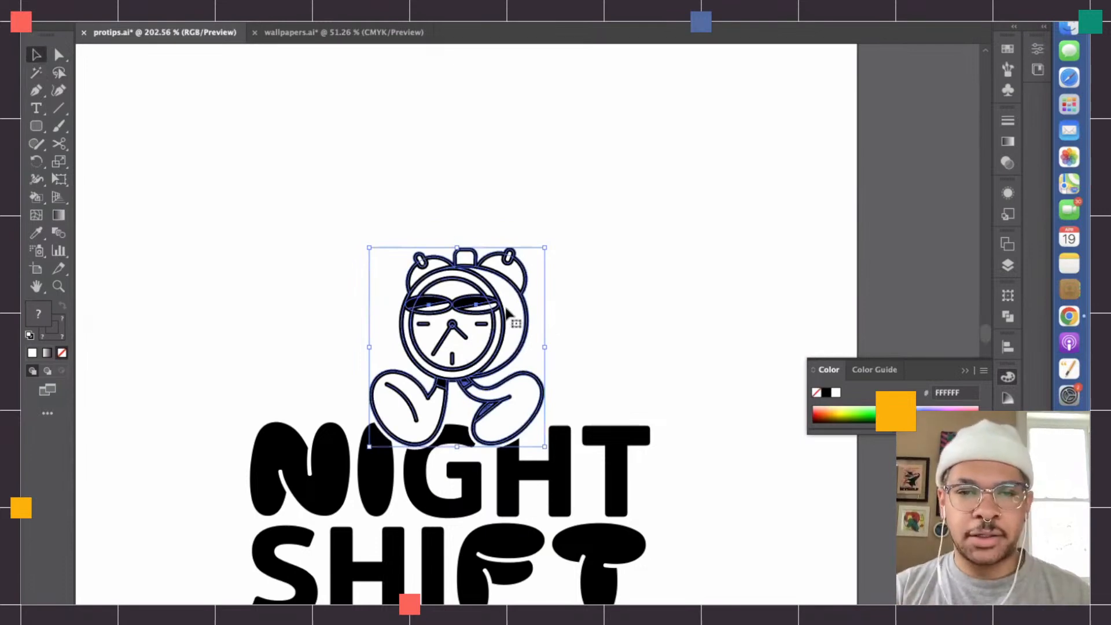
click(601, 272)
scroll(602, 272, up, 3)
scroll(602, 272, left, 2)
click(510, 279)
scroll(509, 278, down, 2)
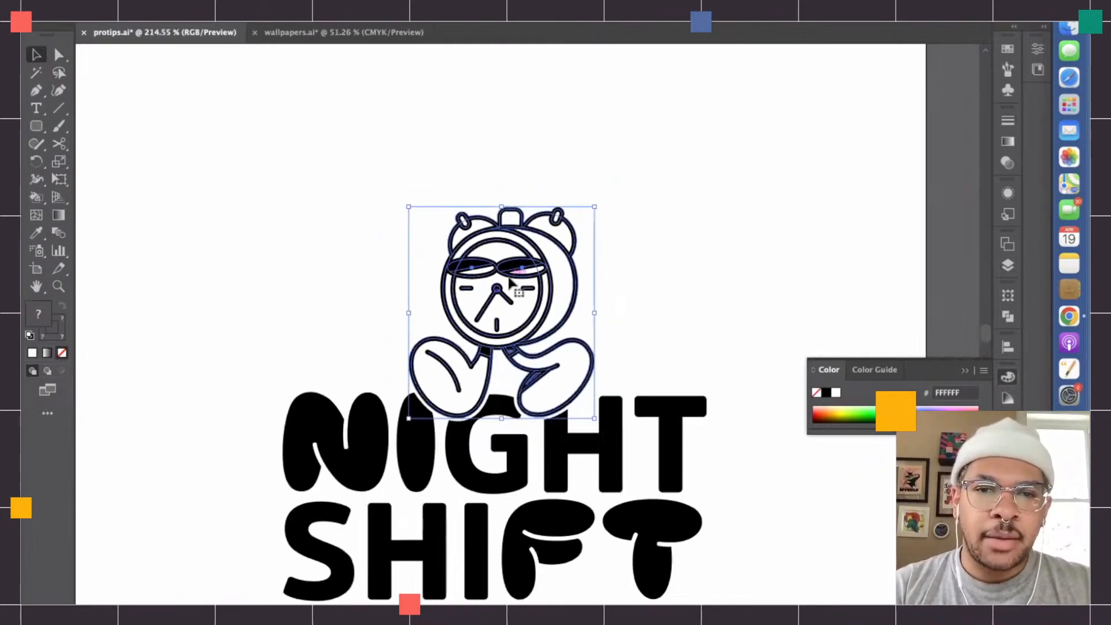
scroll(510, 281, down, 1)
scroll(511, 282, right, 1)
drag(519, 277, 530, 277)
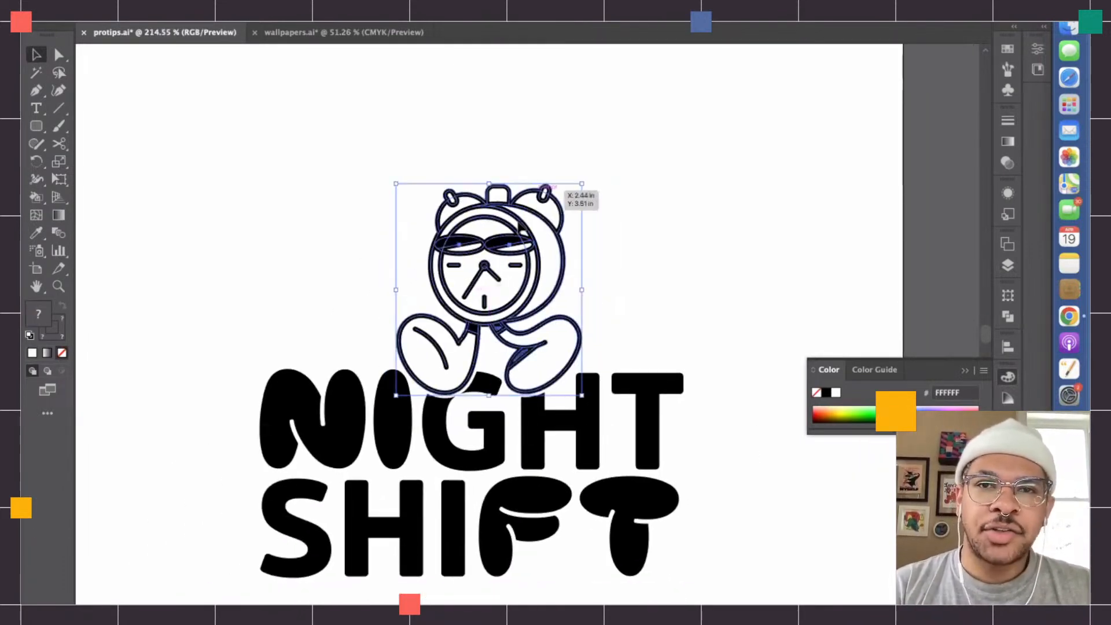
- Center the character horizontally over the middle NIGHT SHIFT lettering
click(688, 21)
shift+click(547, 432)
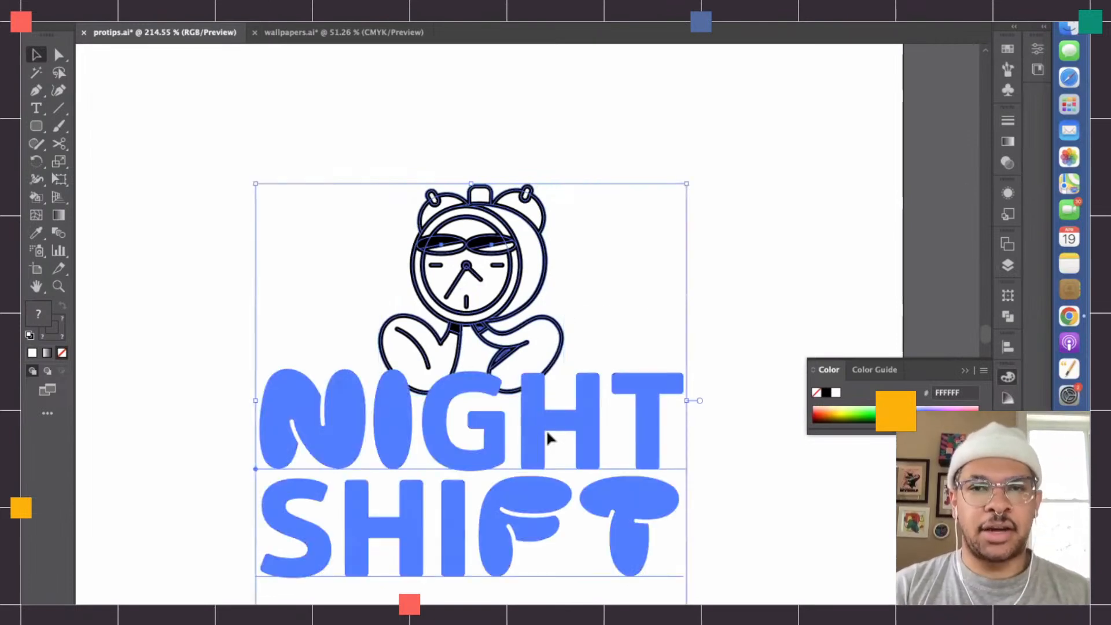
click(723, 202)
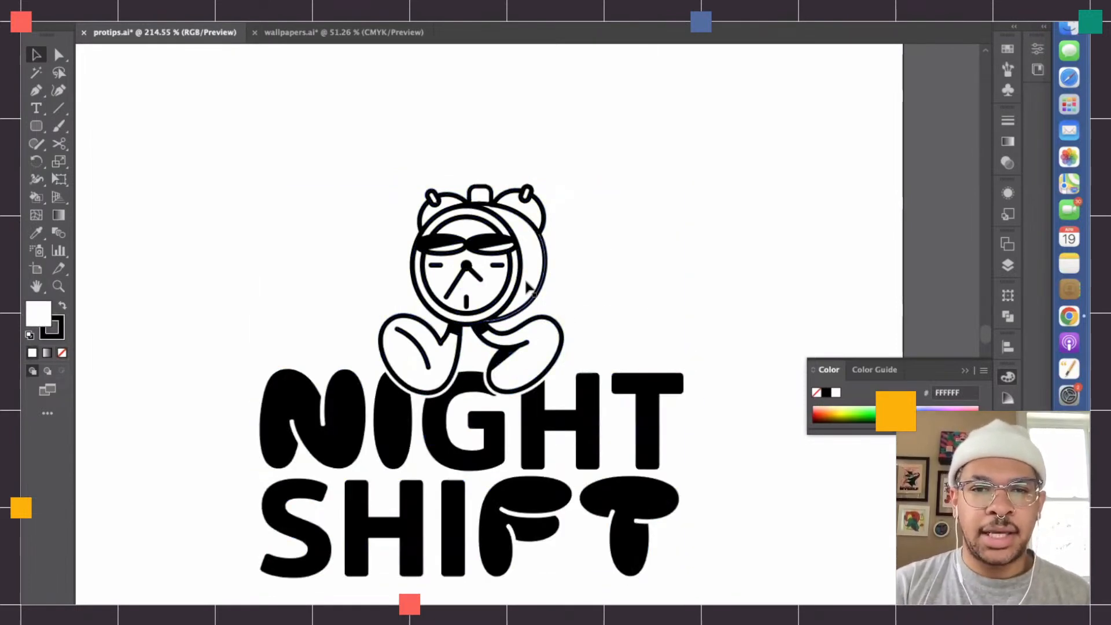
scroll(528, 287, down, 2)
scroll(528, 289, down, 3)
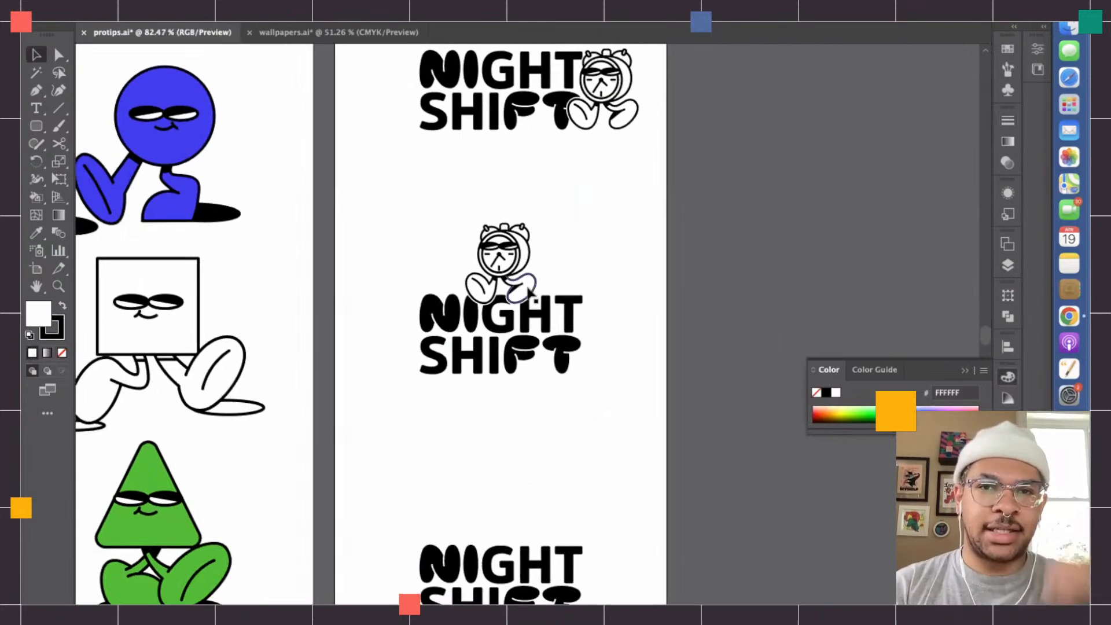
click(525, 270)
key(super)
drag(524, 268, 550, 341)
scroll(522, 428, down, 2)
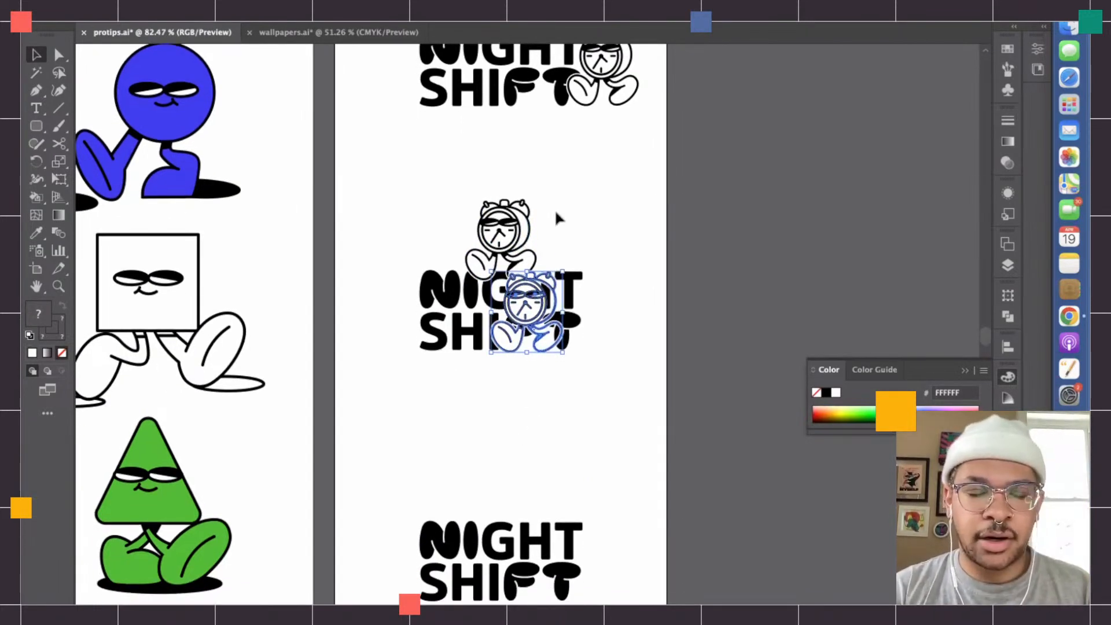
key(super+z)
- Duplicate the middle lockup's character beside the lowest NIGHT SHIFT lettering, overlapping its left edge and roughly level with both lines
drag(426, 182, 595, 243)
key(super)
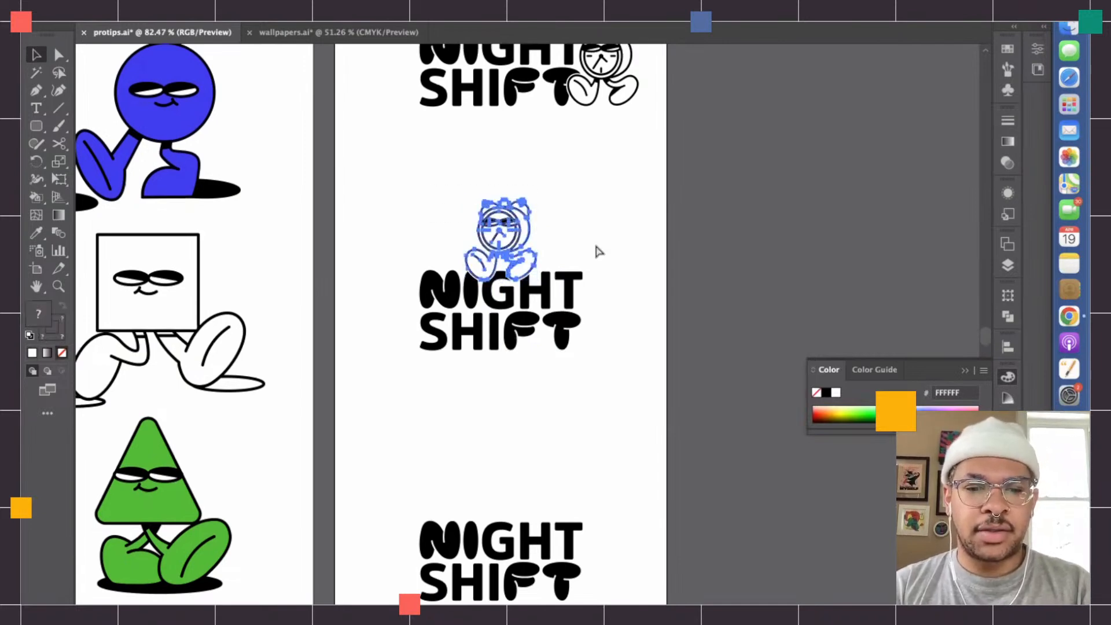
drag(515, 232, 402, 558)
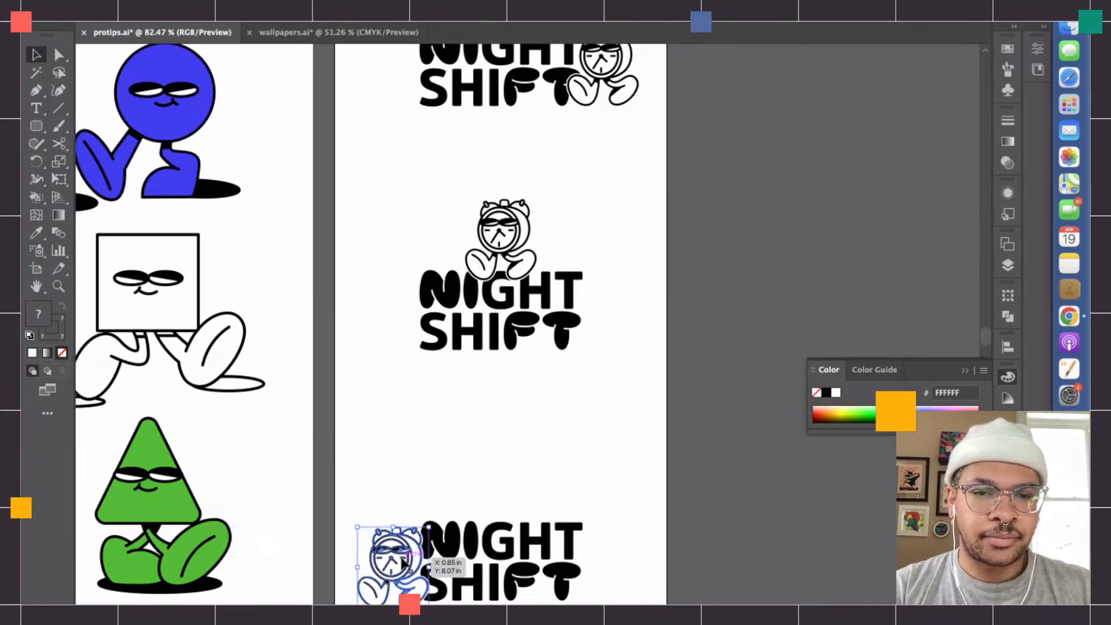
scroll(418, 477, up, 3)
scroll(418, 478, down, 5)
key(Up)
key(Up)
key(Up)
key(Up)
key(Up)
key(Up)
key(Up)
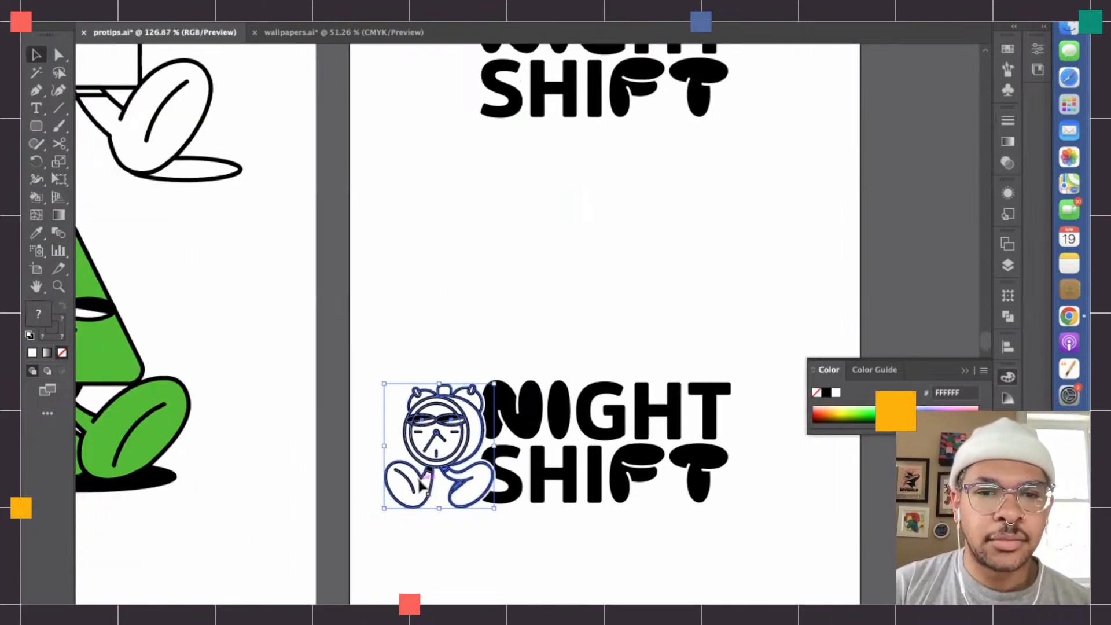
click(569, 551)
- Center the lowest lockup, character and lettering together, horizontally on its artboard
scroll(570, 551, down, 3)
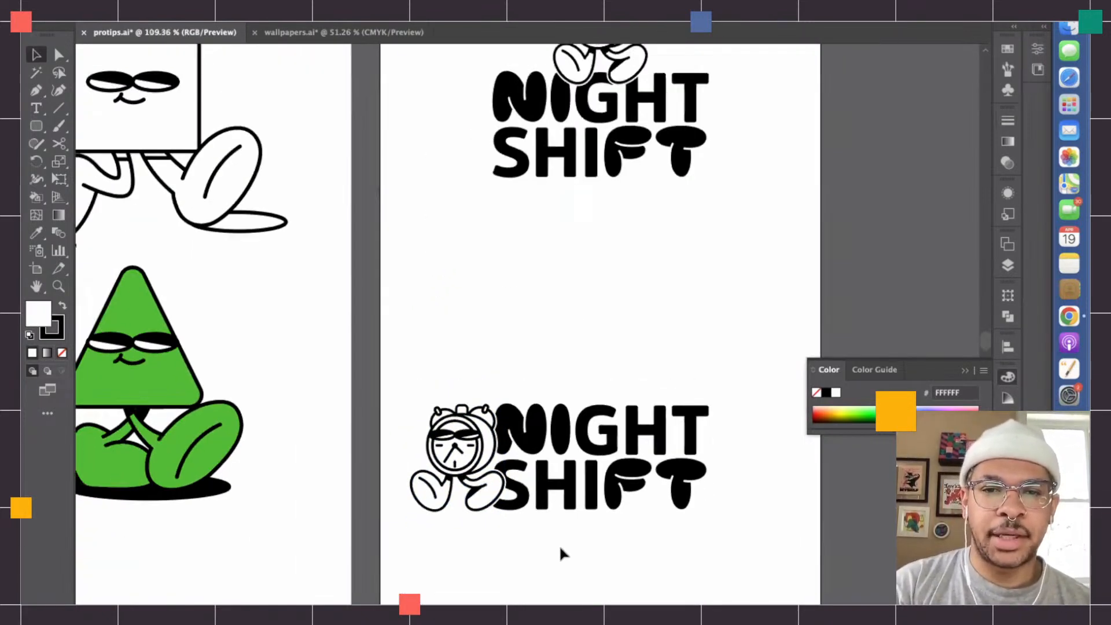
scroll(560, 545, up, 2)
scroll(560, 545, right, 3)
drag(348, 364, 772, 537)
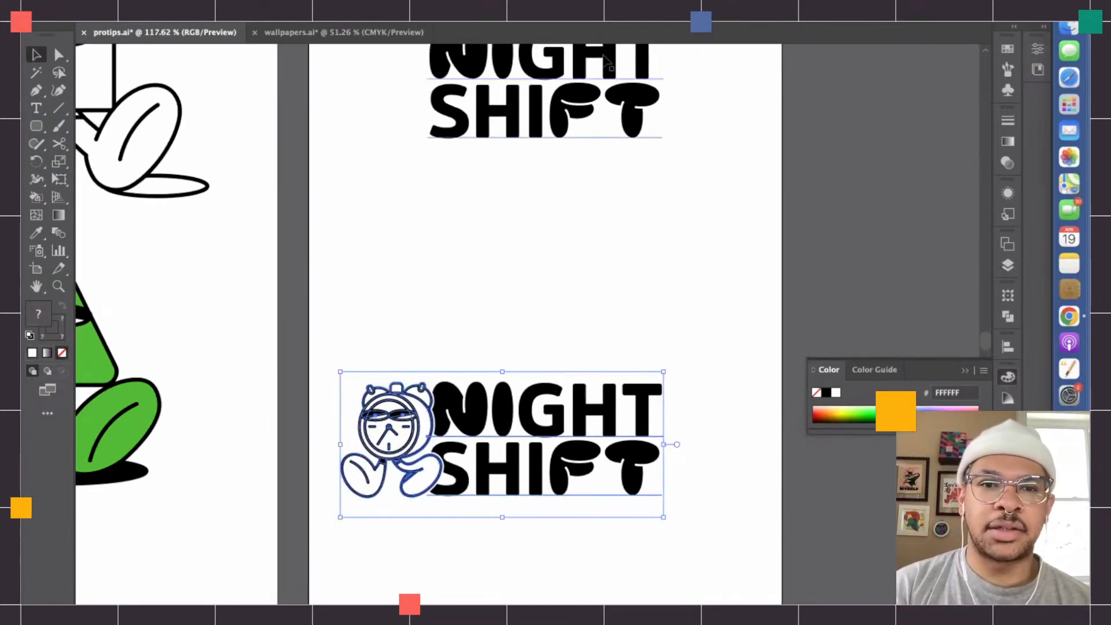
click(634, 14)
scroll(633, 153, down, 3)
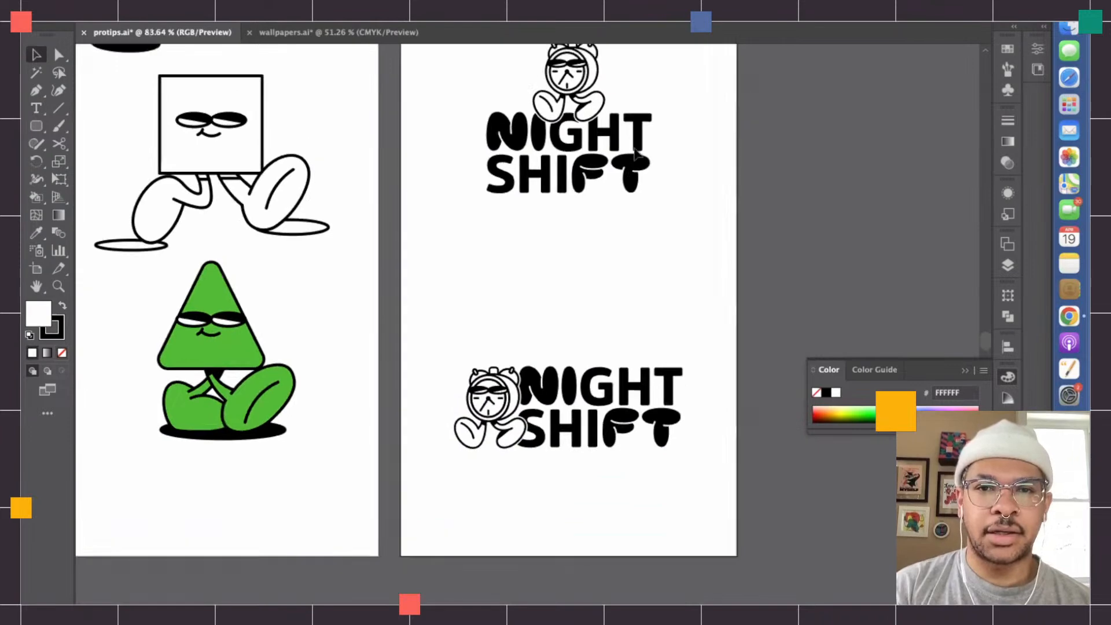
- Select the middle lockup's character and lettering together and center them horizontally on the artboard
click(526, 125)
key(super+g)
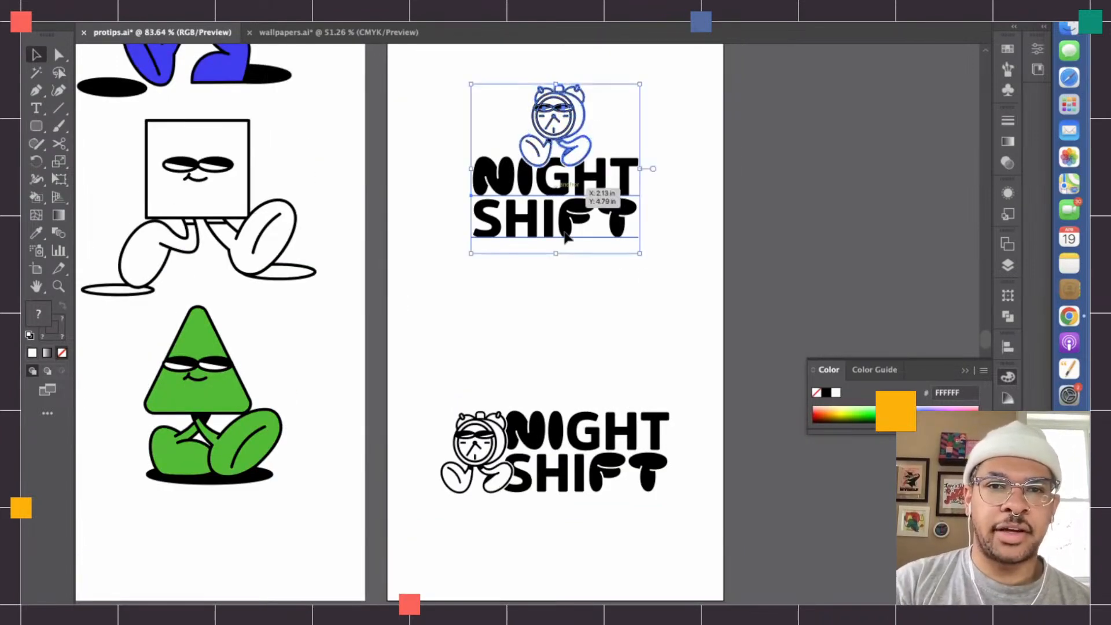
scroll(565, 233, up, 3)
scroll(565, 235, up, 4)
click(613, 11)
click(631, 13)
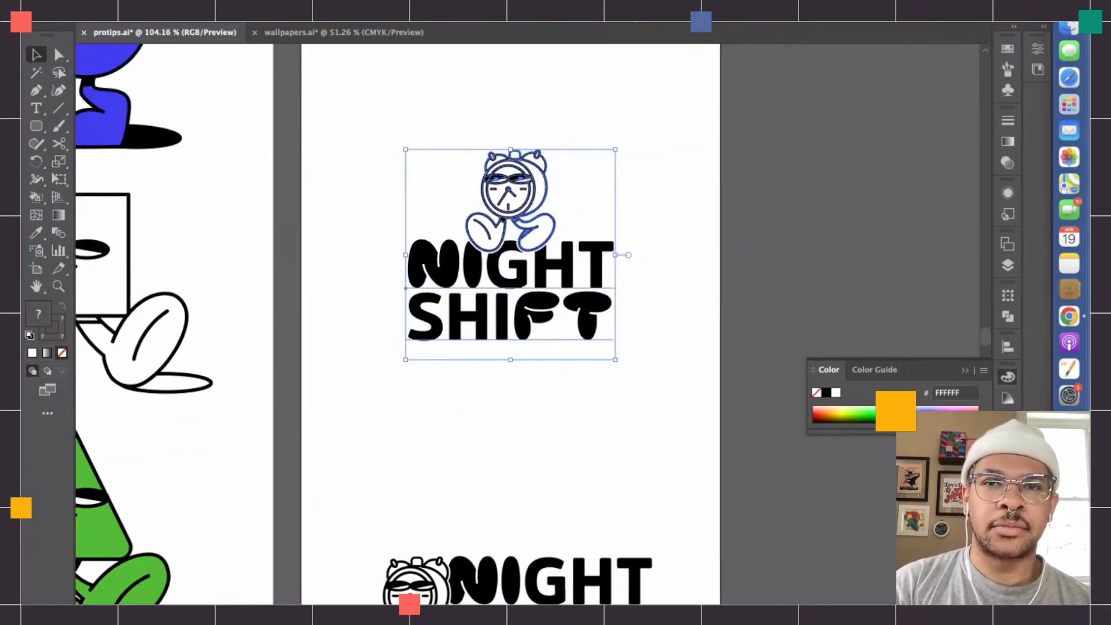
- Move the top lockup, character and lettering together, left to the horizontal center of the artboard
click(668, 203)
scroll(669, 203, up, 5)
drag(666, 209, 372, 102)
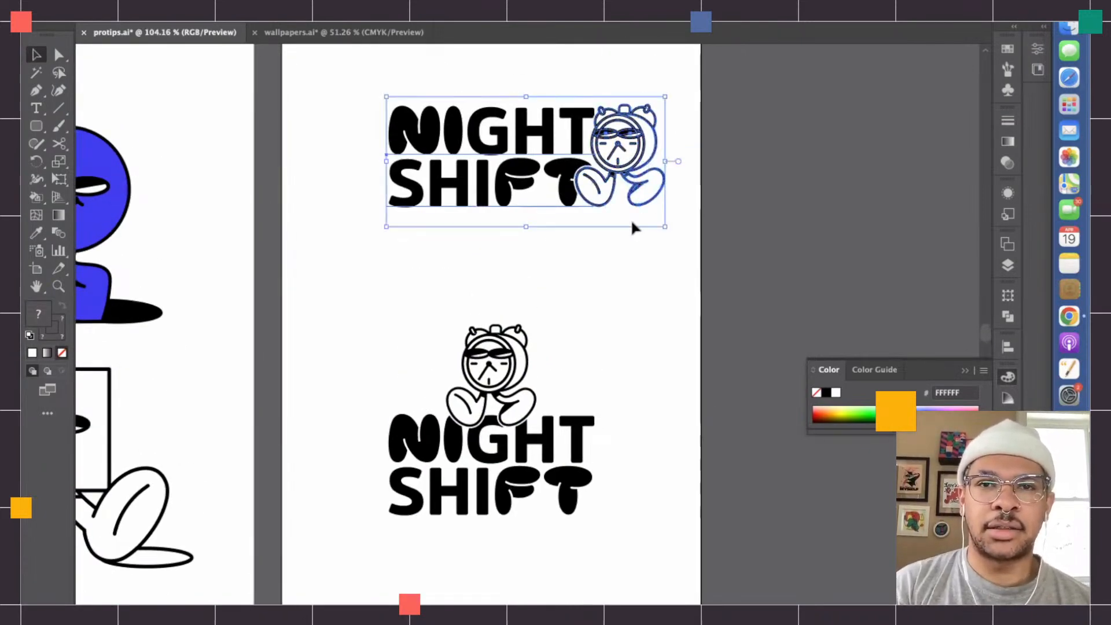
drag(565, 175, 537, 174)
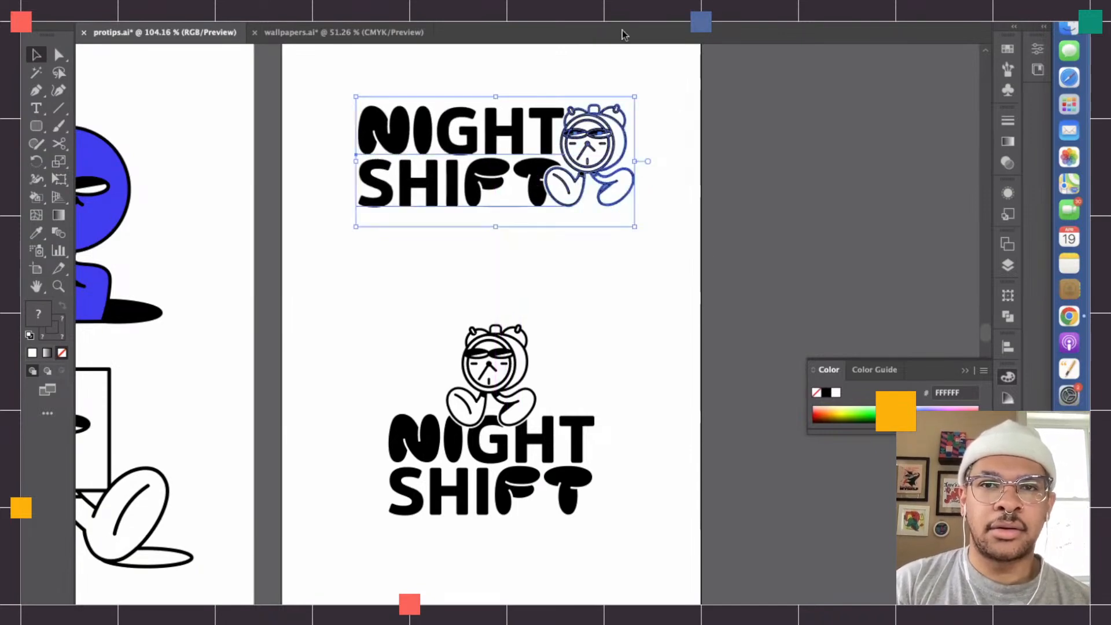
click(658, 251)
scroll(659, 252, down, 3)
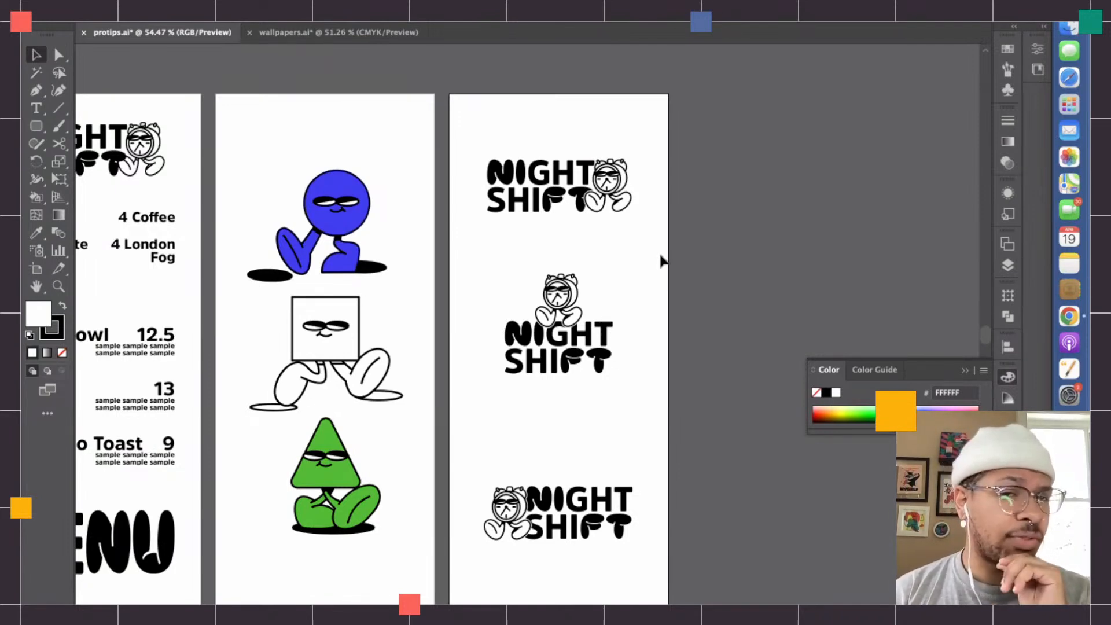
- Add three new blank artboards after the lockup artboard
scroll(661, 261, down, 3)
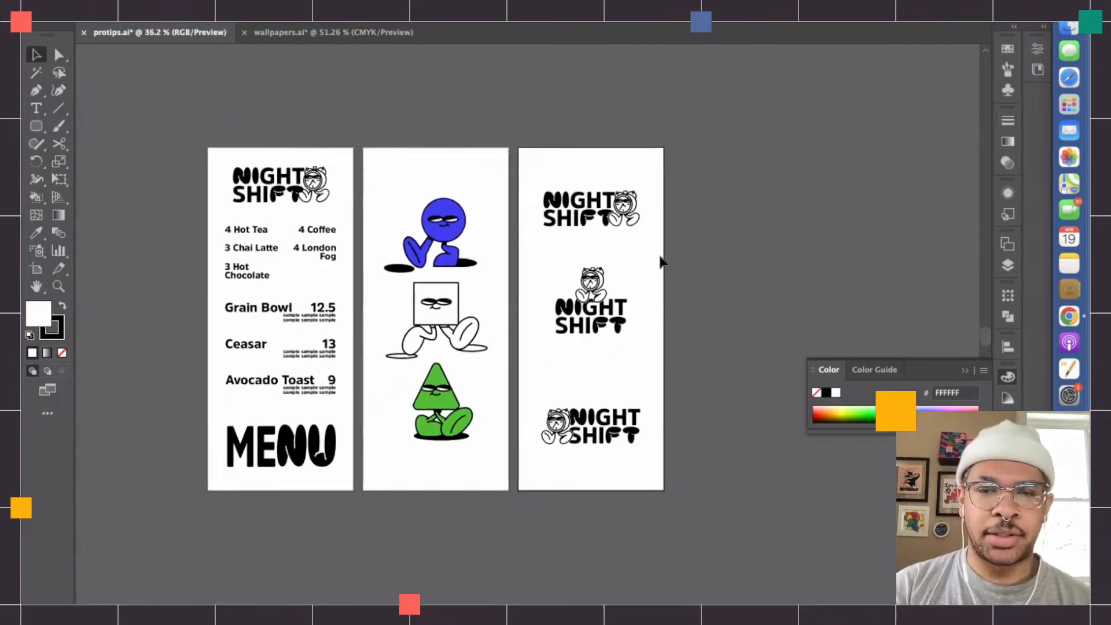
scroll(662, 262, right, 2)
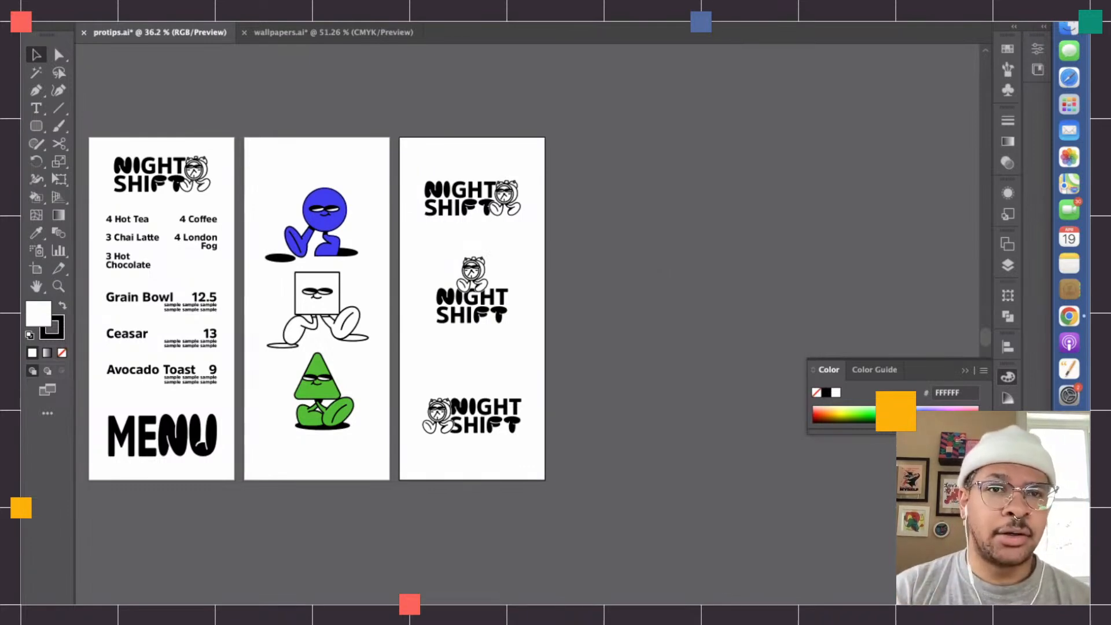
click(399, 3)
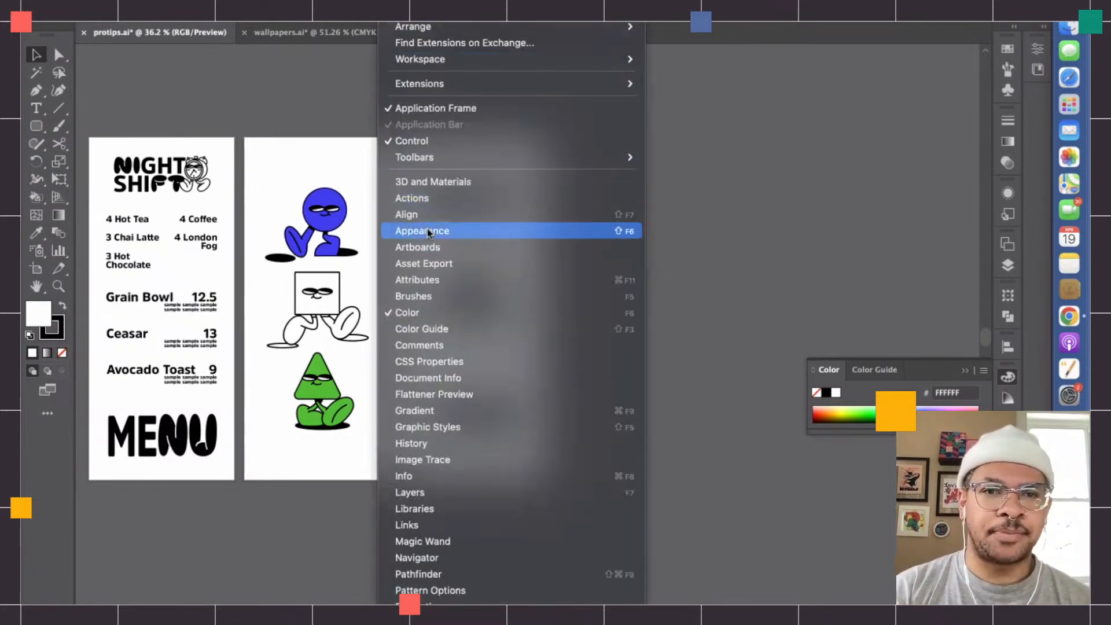
click(428, 248)
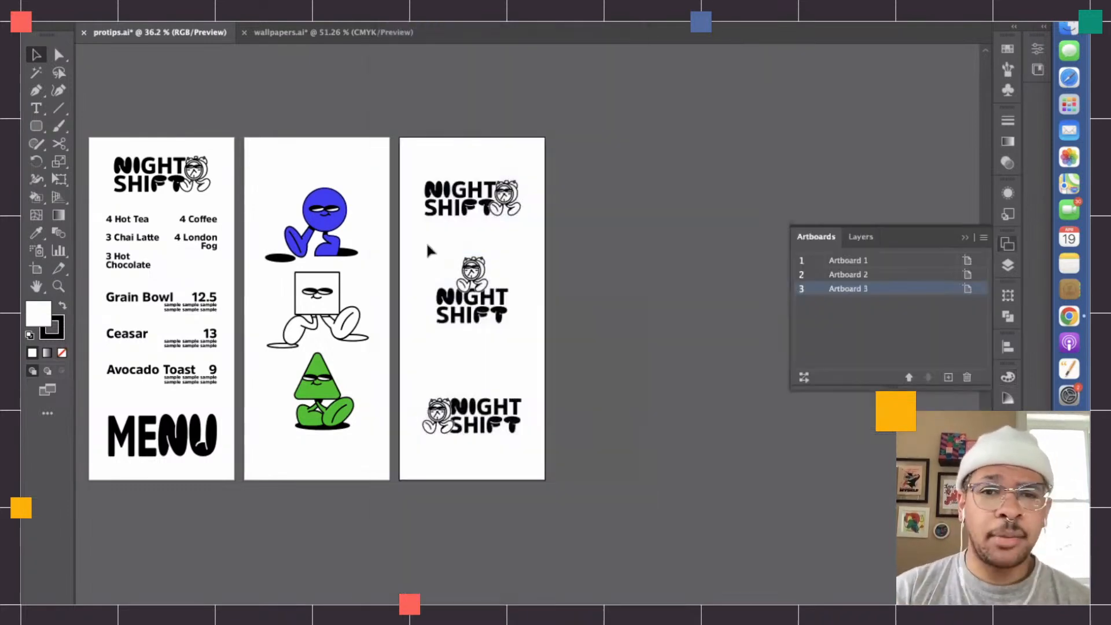
click(949, 378)
click(948, 377)
click(949, 377)
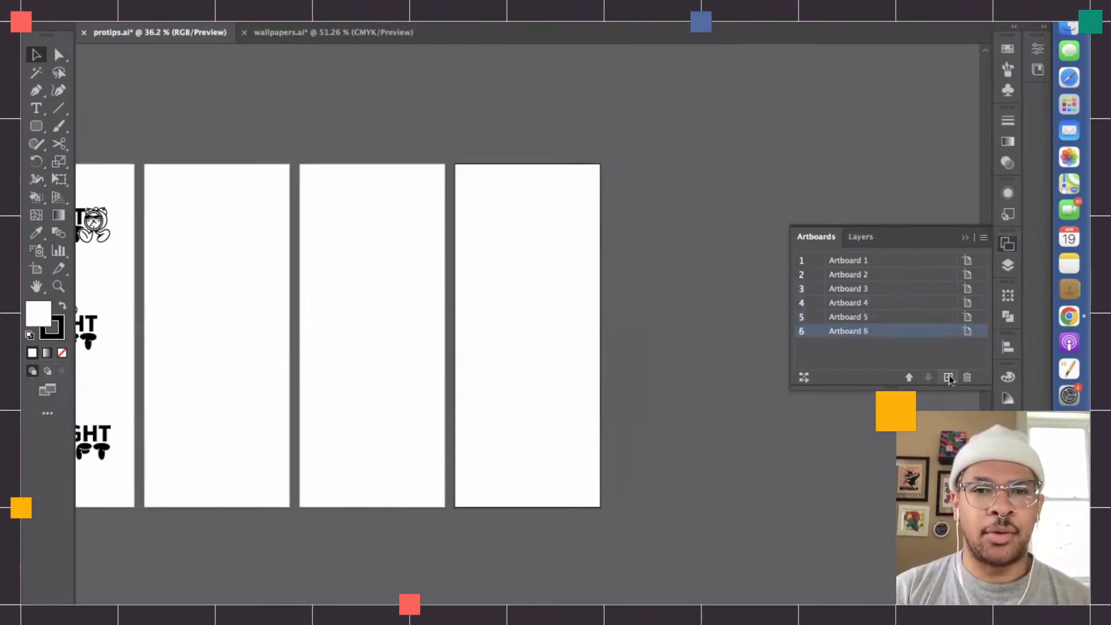
click(418, 406)
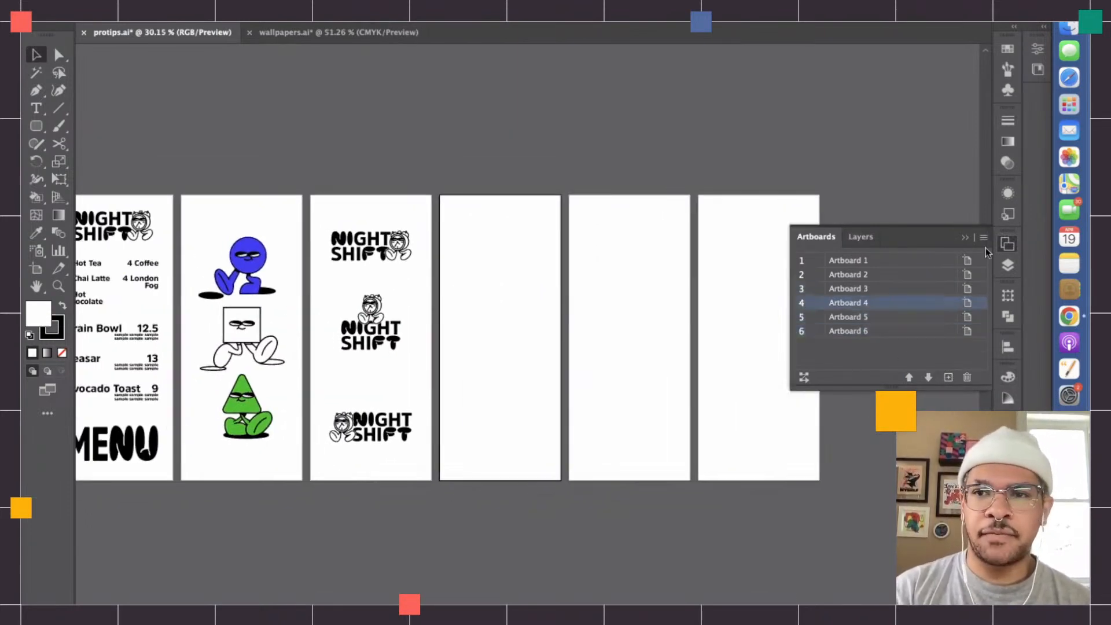
click(965, 238)
- Copy the entire menu layout from the first artboard onto the fourth artboard and center it horizontally there
scroll(185, 494, left, 5)
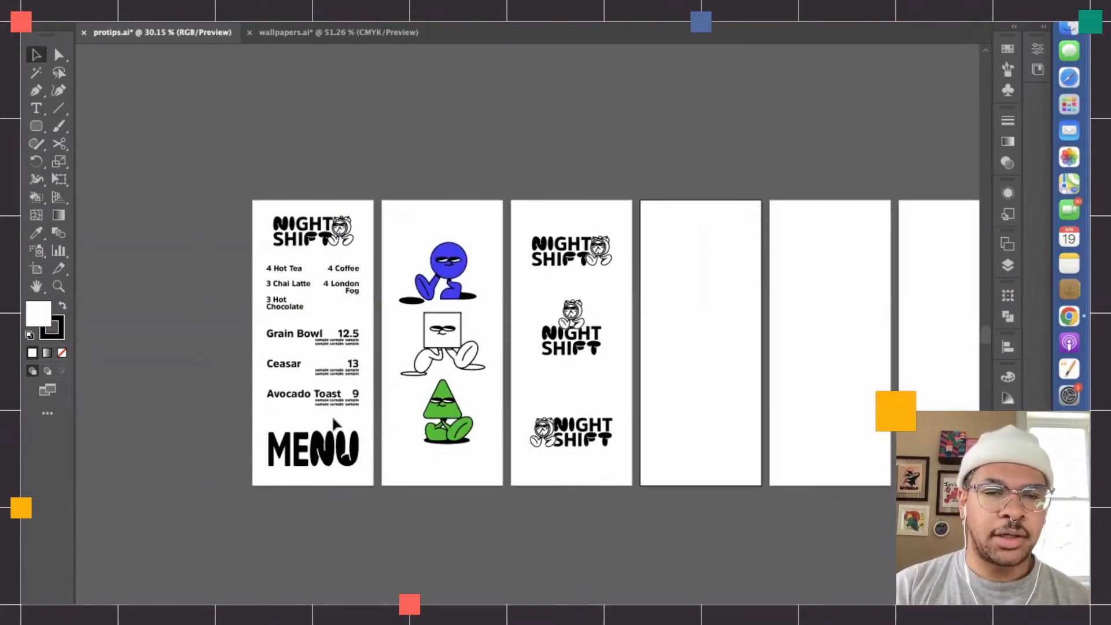
drag(371, 498, 262, 196)
key(super+c)
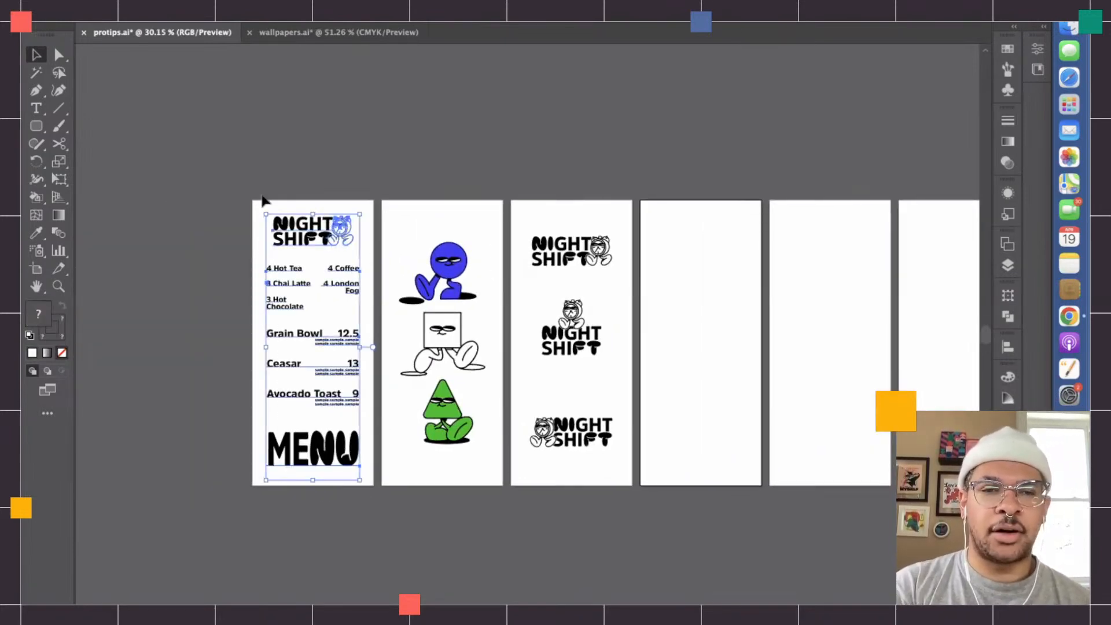
scroll(769, 468, right, 5)
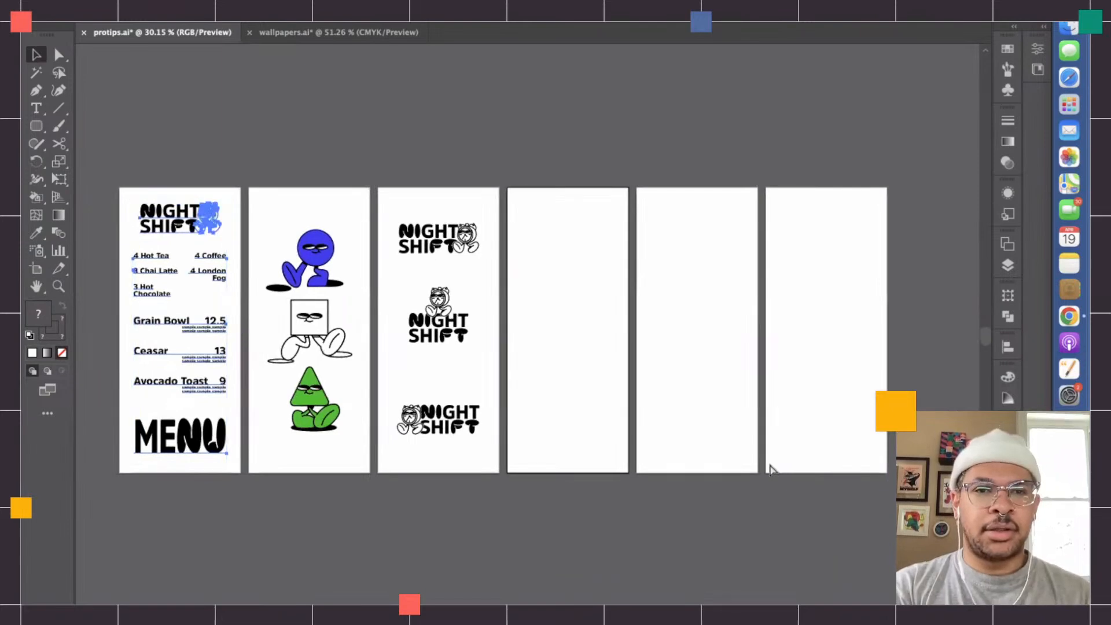
key(super+v)
drag(517, 228, 561, 228)
click(628, 203)
click(590, 214)
drag(532, 155, 632, 419)
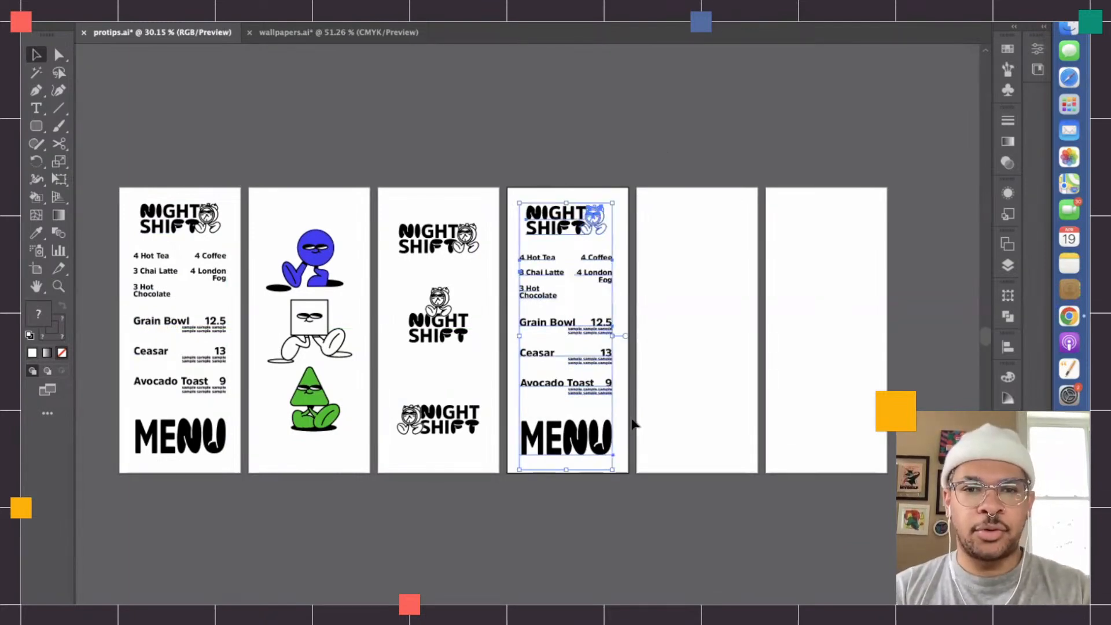
click(699, 17)
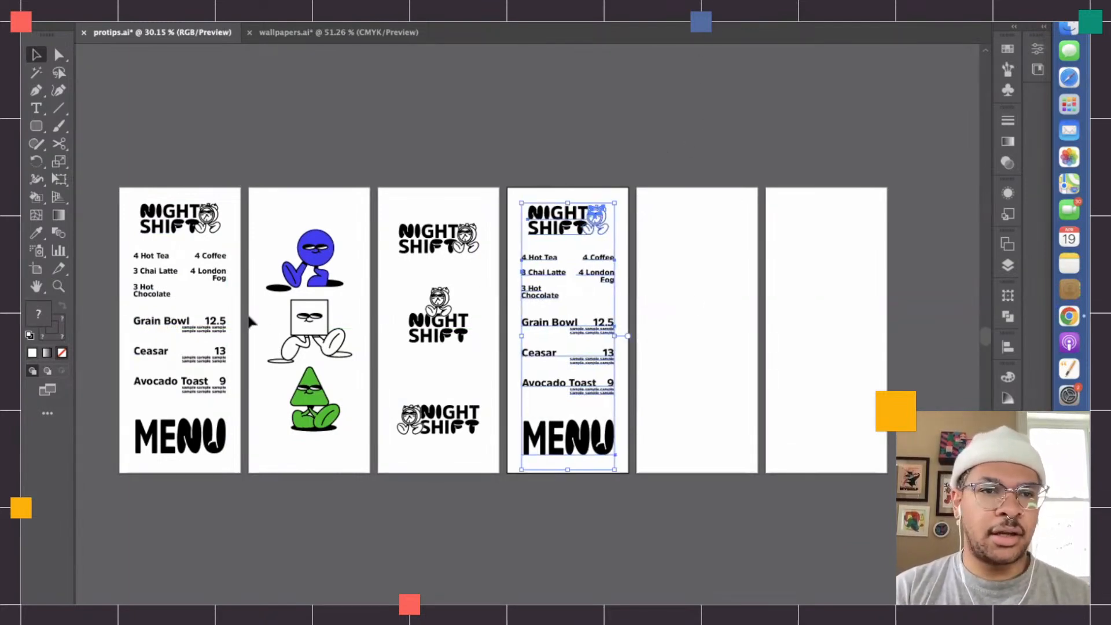
- Try to align the copied menu on the fourth artboard vertically with the original menu, and revert the shift
shift+click(211, 325)
click(211, 325)
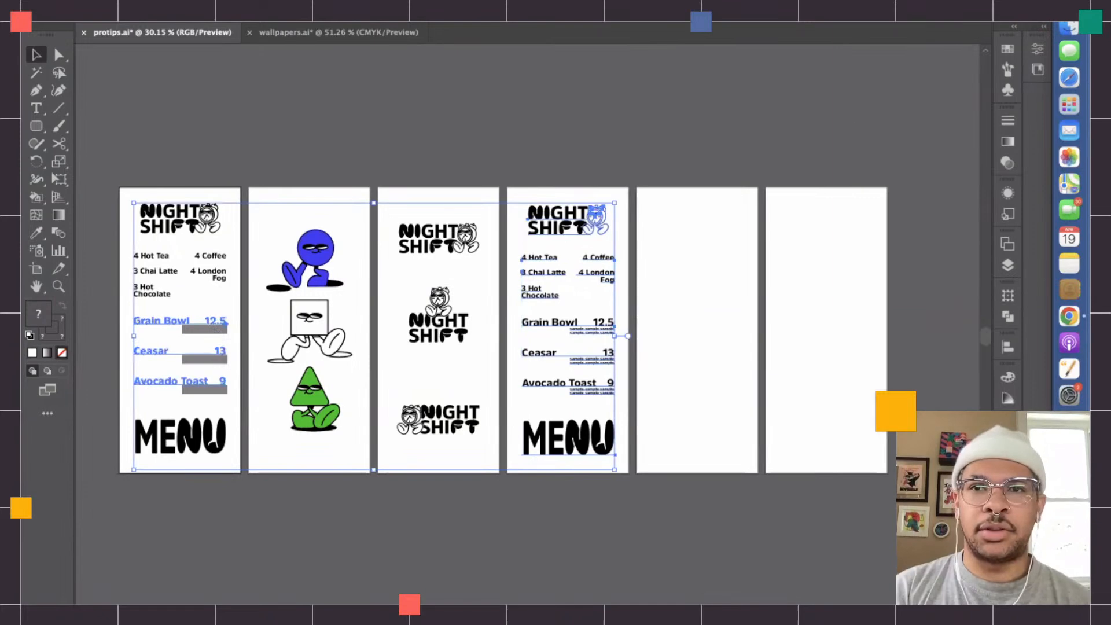
click(764, 17)
click(586, 203)
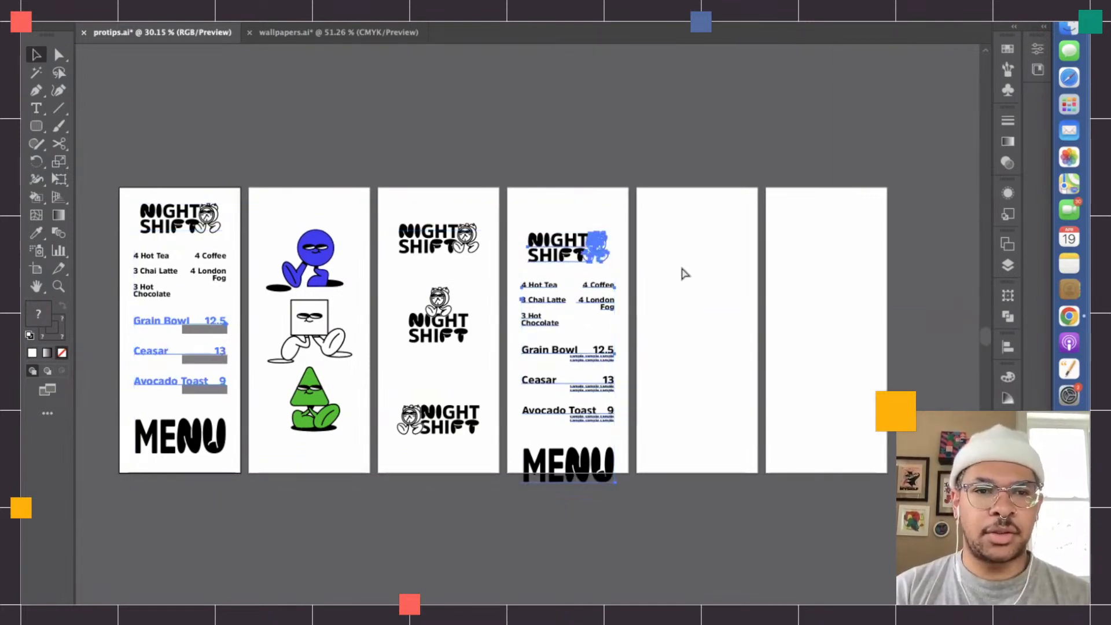
key(ctrl+z)
- Adjust the copied menu's vertical position on the fourth artboard to line up with the original layout
click(577, 240)
drag(569, 225, 569, 224)
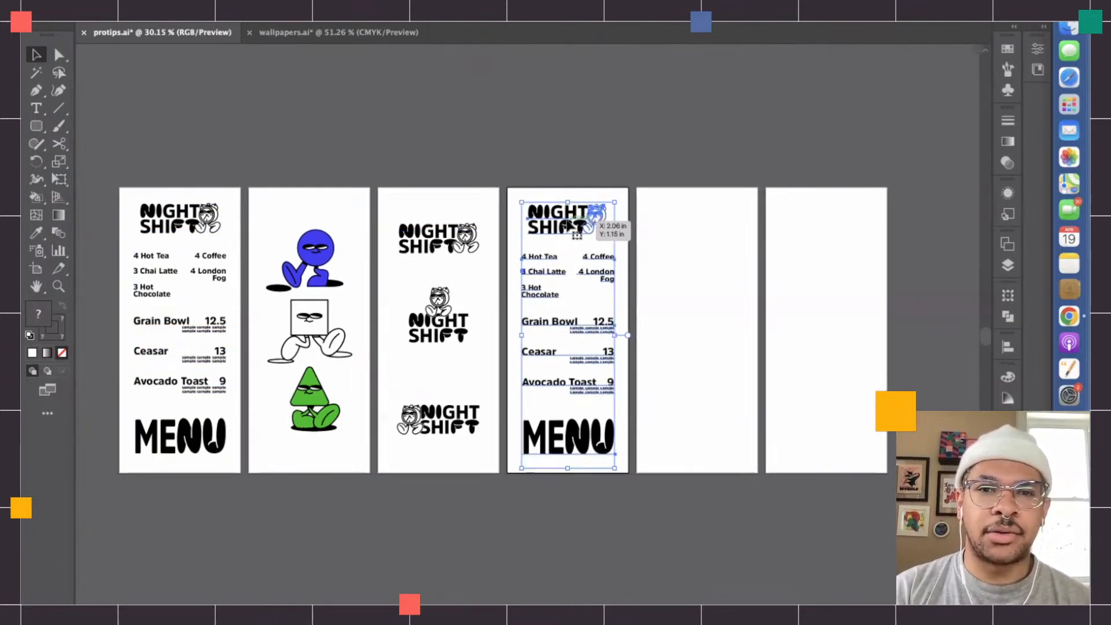
click(768, 21)
key(shift+Down)
key(shift+Down)
key(shift+Down)
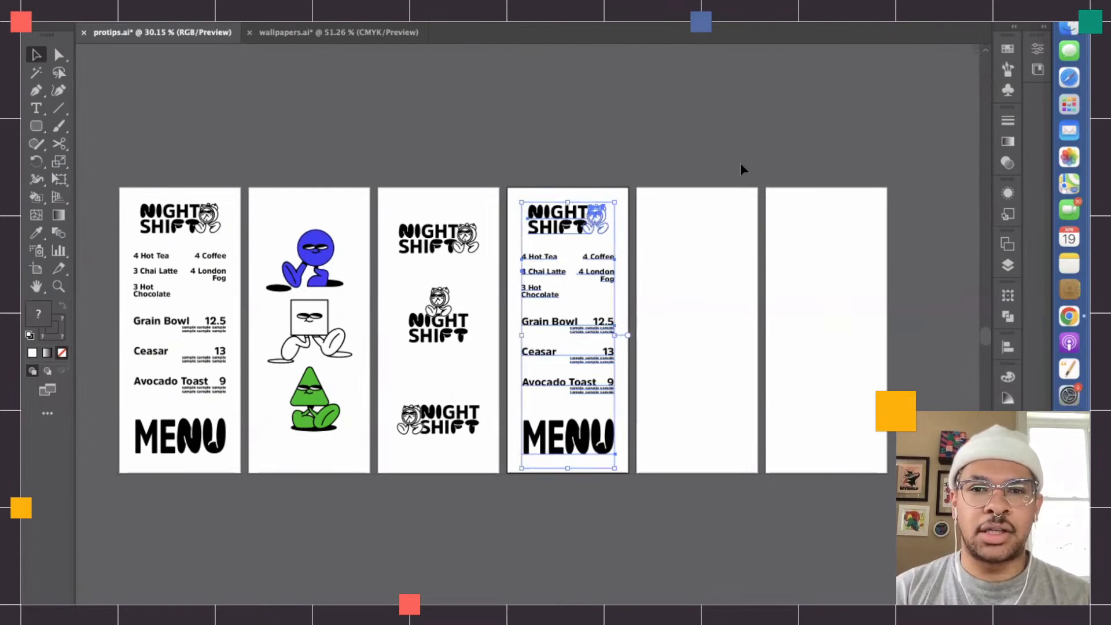
- Expand the MENU lettering inside the fourth artboard's menu group into shapes
click(637, 367)
scroll(637, 367, up, 3)
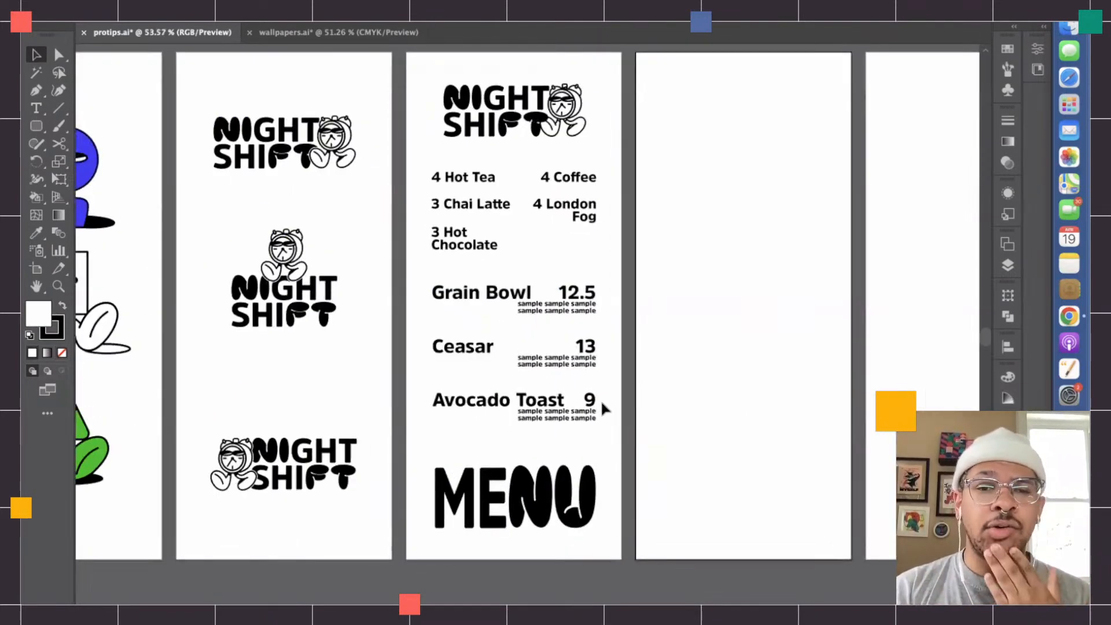
double_click(531, 486)
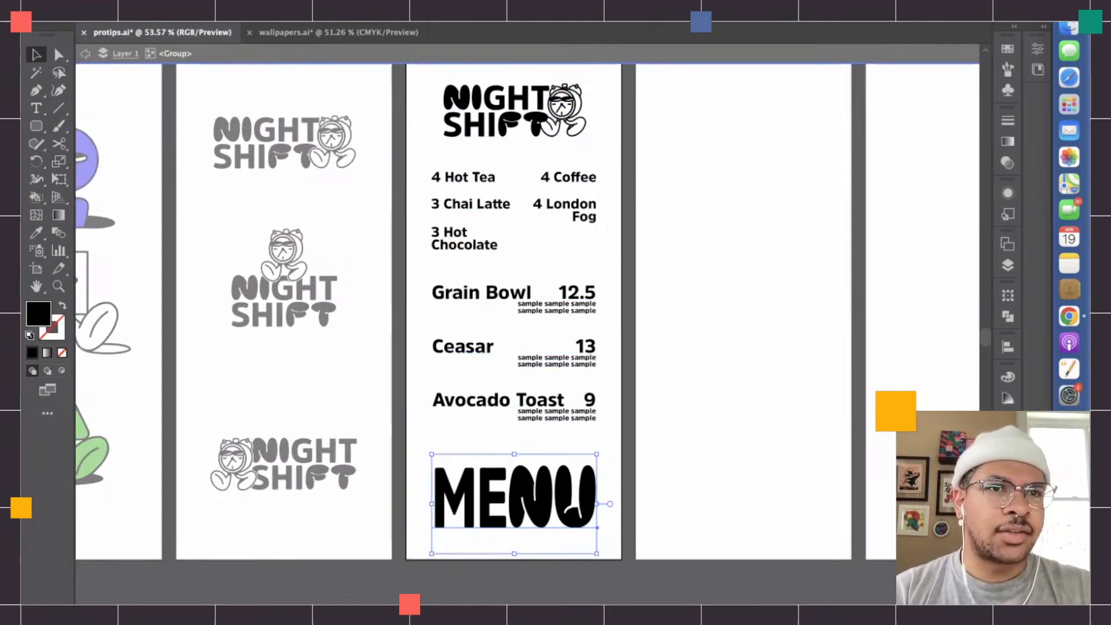
click(200, 22)
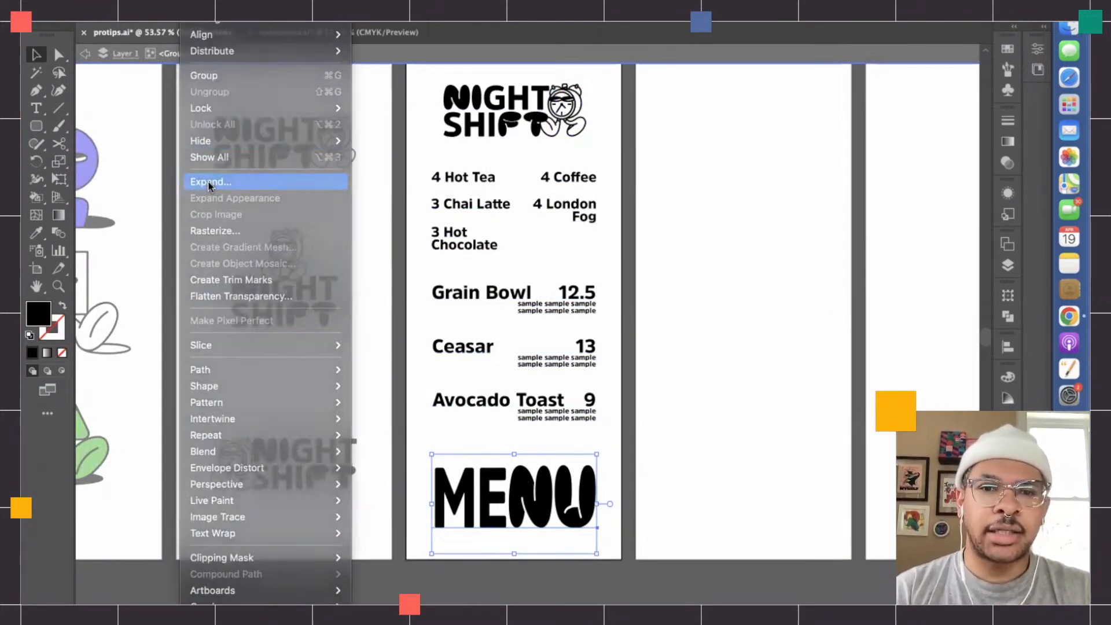
click(209, 182)
key(Return)
click(669, 382)
scroll(671, 381, down, 3)
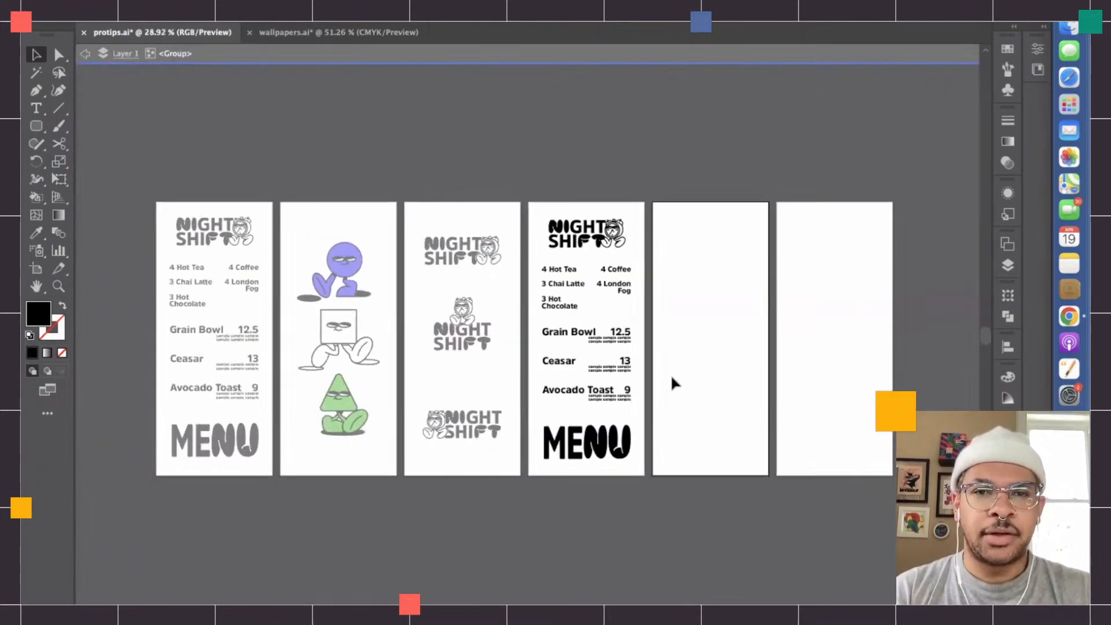
double_click(671, 378)
- Expand the NIGHT SHIFT lettering inside the fourth artboard's menu group, with Object and Fill included
click(591, 253)
click(593, 235)
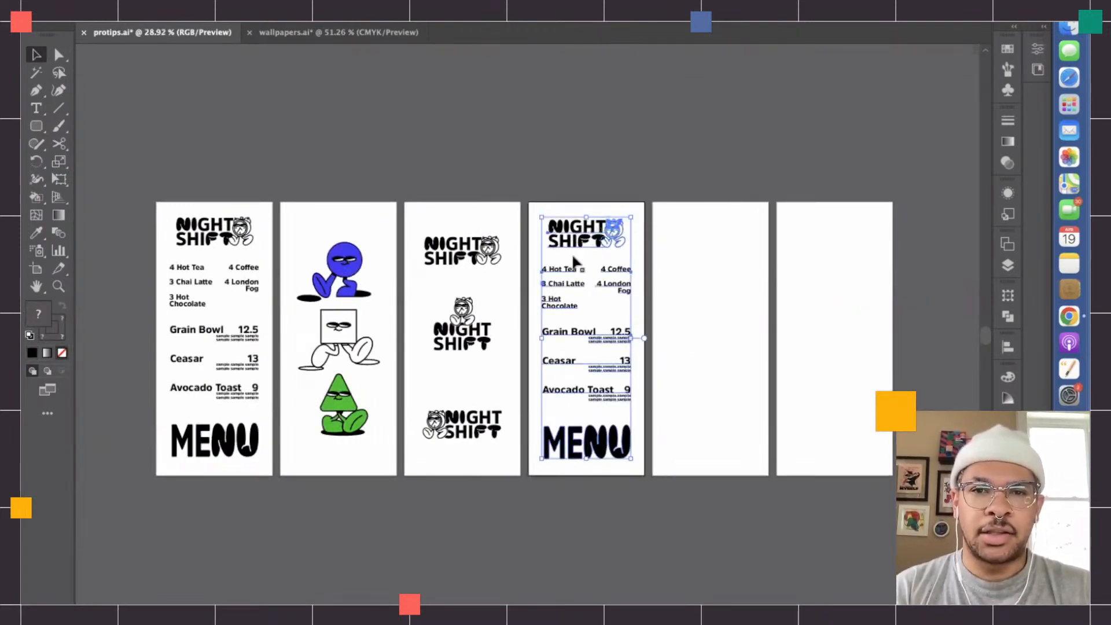
scroll(605, 266, up, 2)
scroll(606, 266, up, 2)
double_click(604, 262)
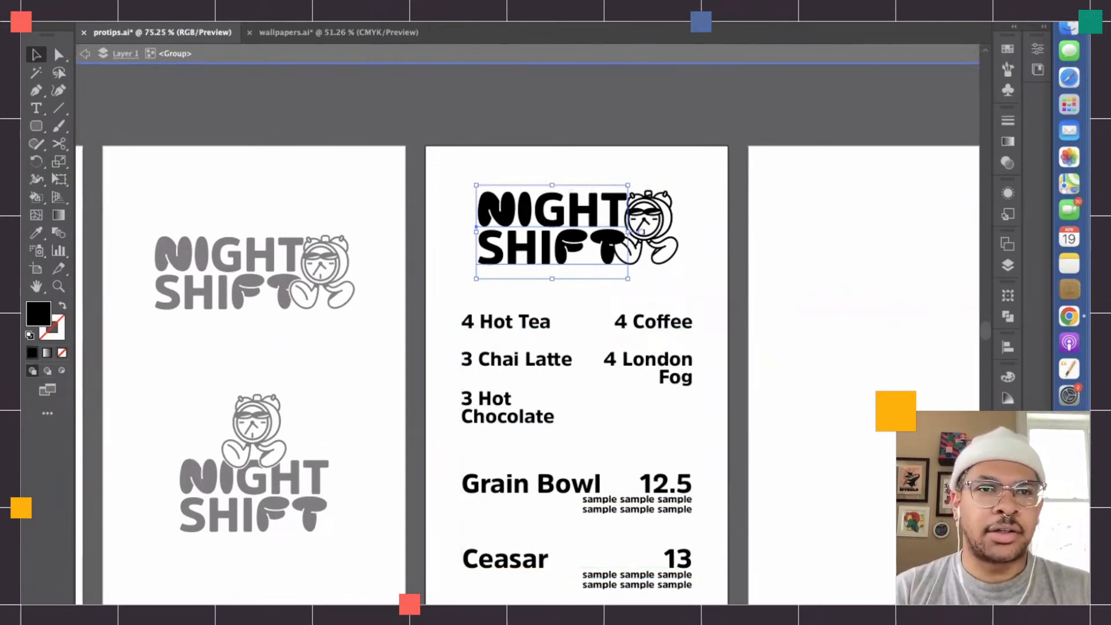
click(199, 5)
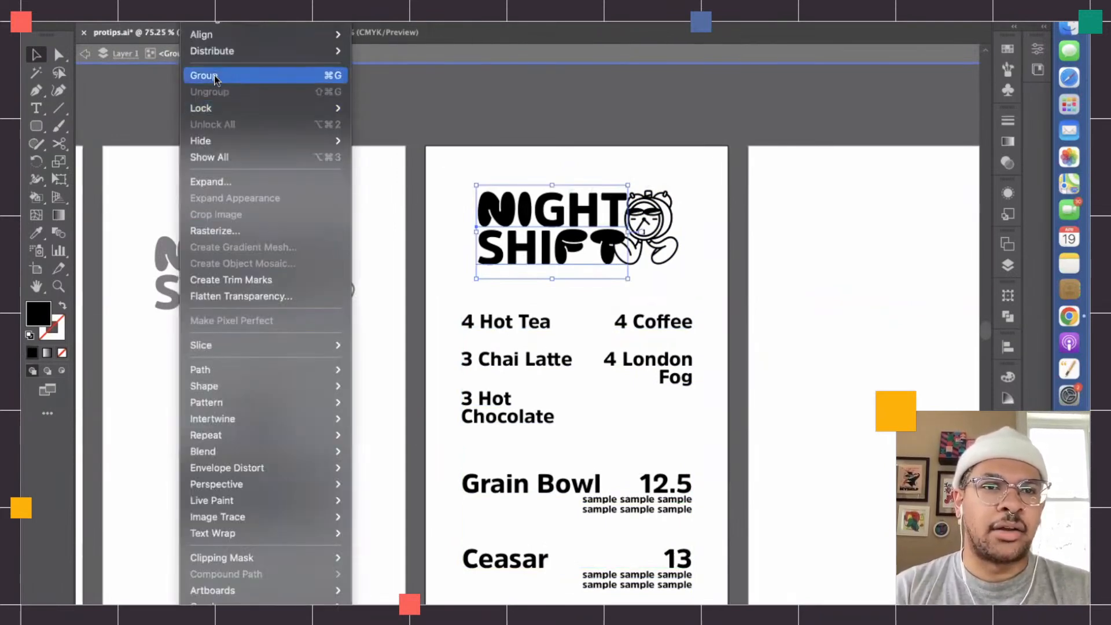
click(213, 183)
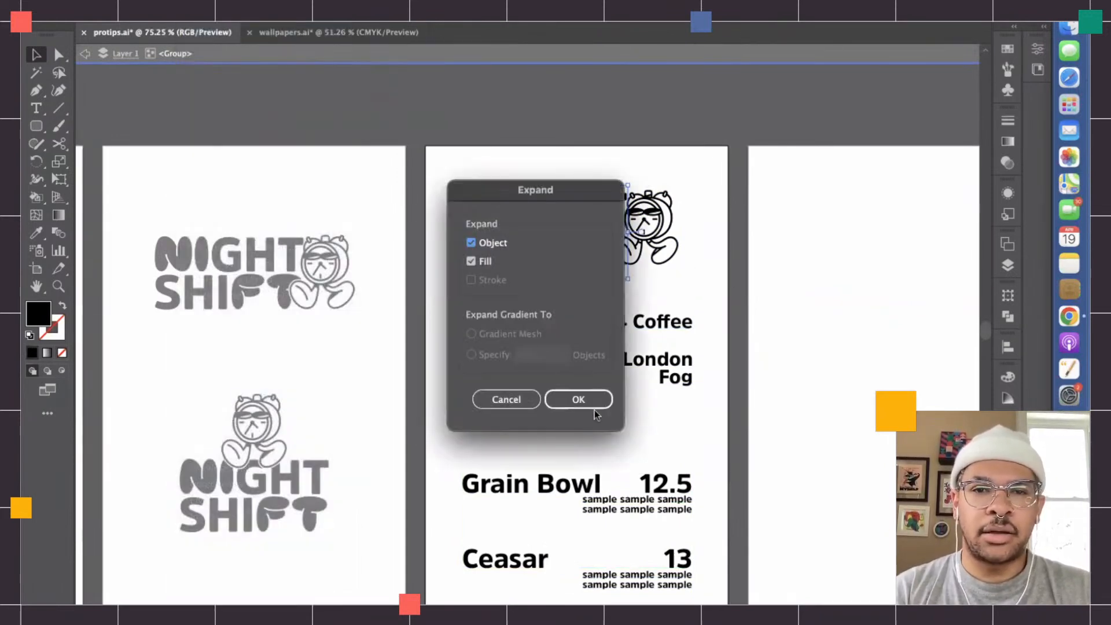
click(579, 399)
click(768, 299)
scroll(768, 298, down, 3)
key(Escape)
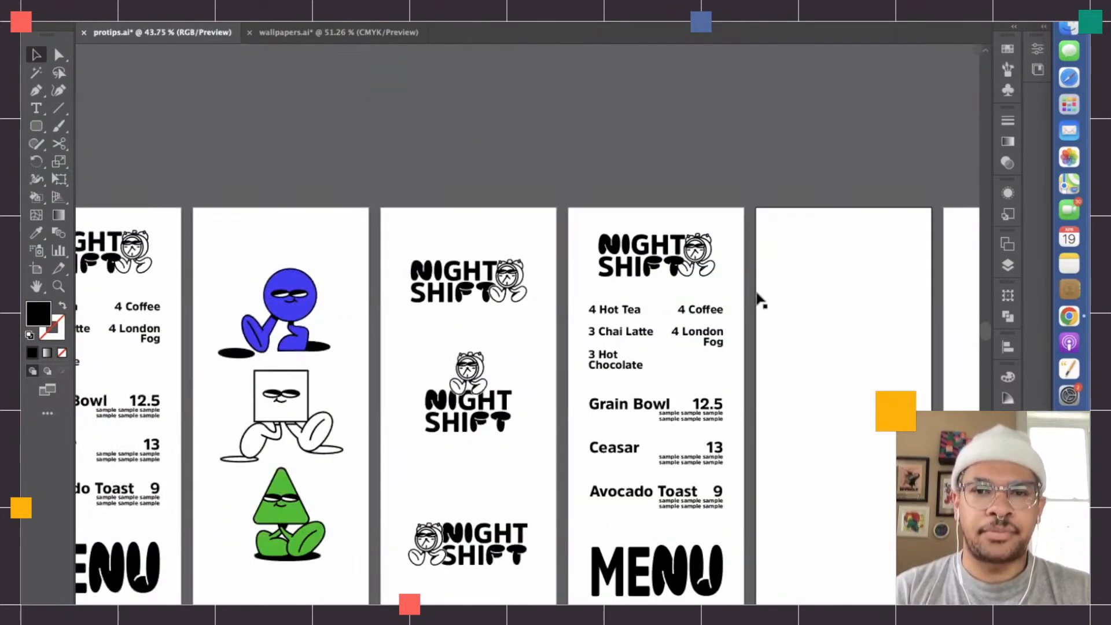
- Duplicate the fourth artboard's menu group onto the fifth artboard and center it there
click(695, 248)
scroll(694, 248, down, 2)
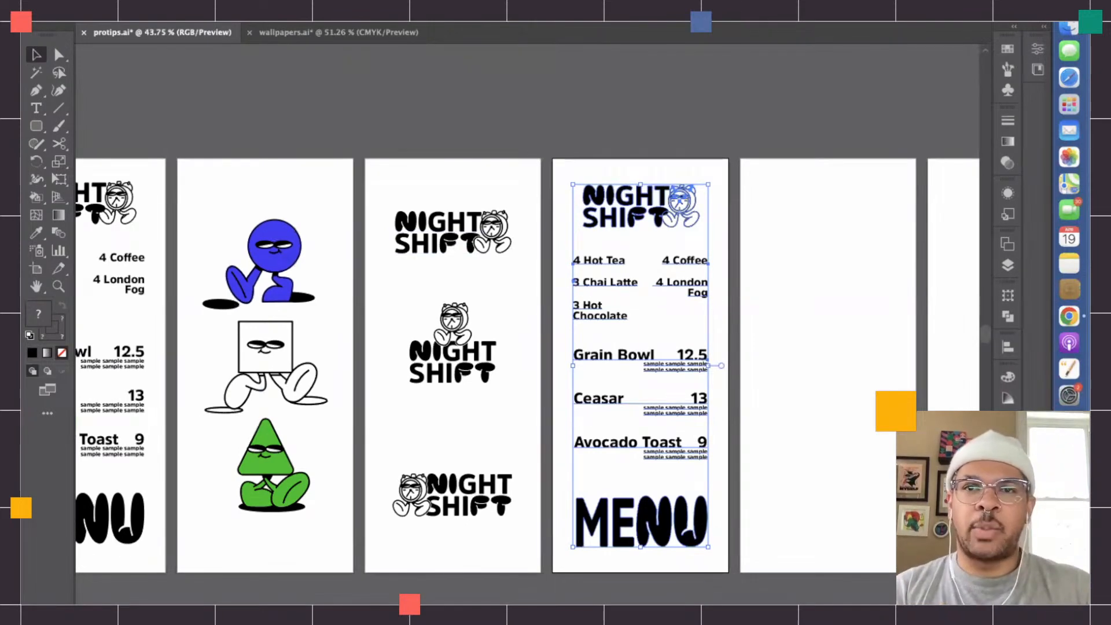
click(769, 225)
scroll(769, 225, right, 5)
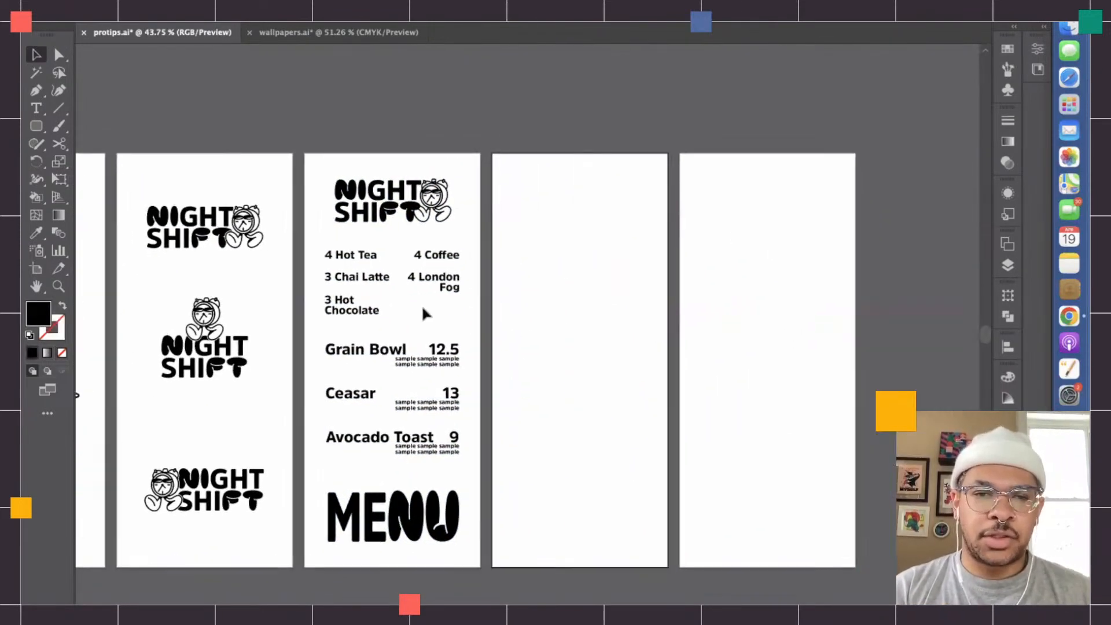
click(441, 389)
key(super+c)
key(super+v)
drag(538, 181, 588, 201)
click(650, 200)
click(609, 197)
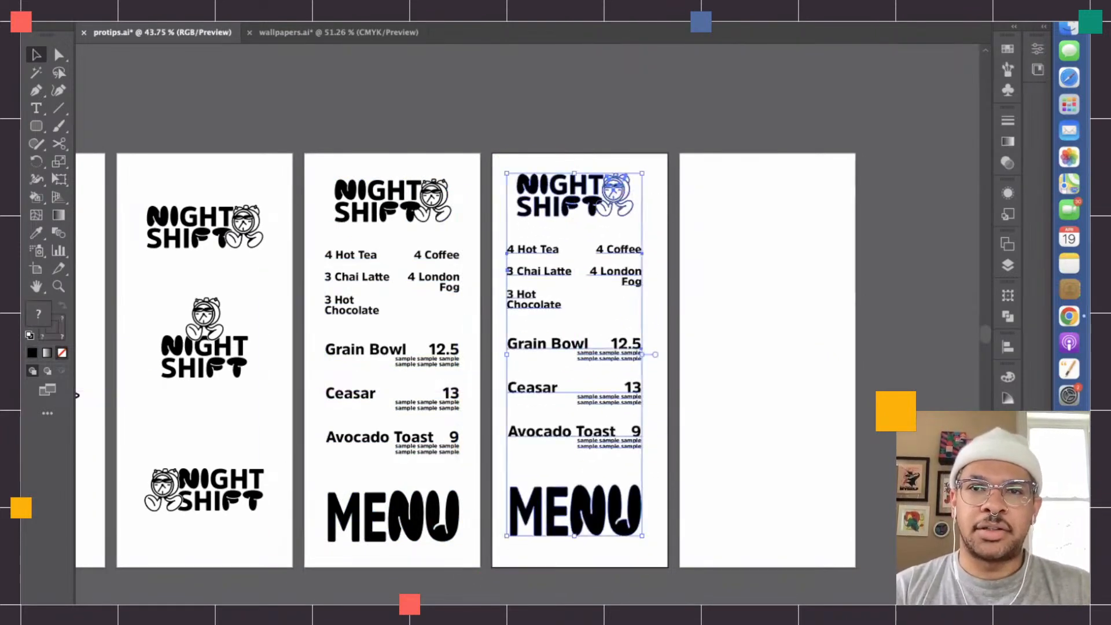
click(731, 169)
- Place another copy of the menu group on the sixth artboard and center it there
scroll(731, 169, right, 5)
drag(470, 194, 640, 180)
click(699, 149)
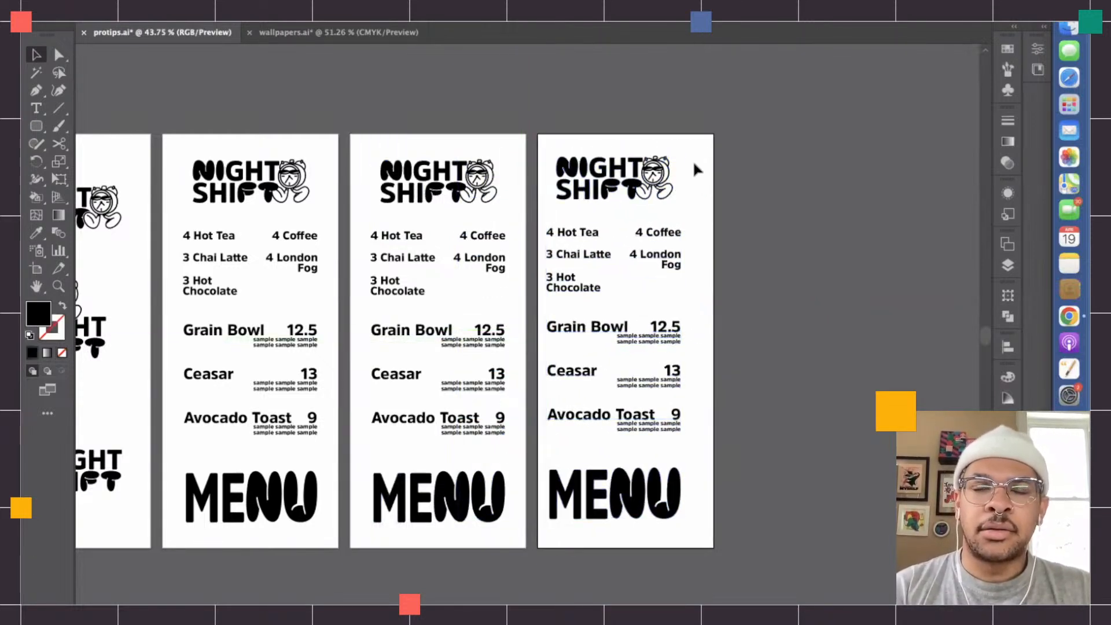
click(656, 176)
click(659, 206)
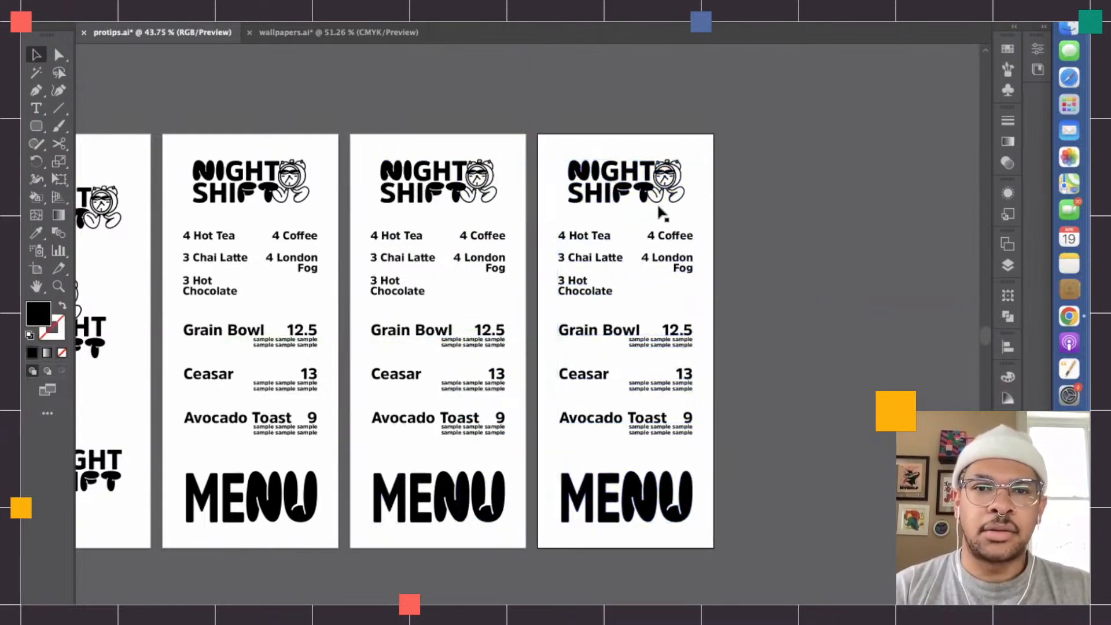
- Delete the NIGHT SHIFT lockup, lettering and character, from the menus on the fourth, fifth and sixth artboards
scroll(498, 248, left, 4)
scroll(330, 169, left, 2)
key(a)
drag(542, 187, 664, 244)
key(Delete)
drag(738, 176, 889, 244)
key(Delete)
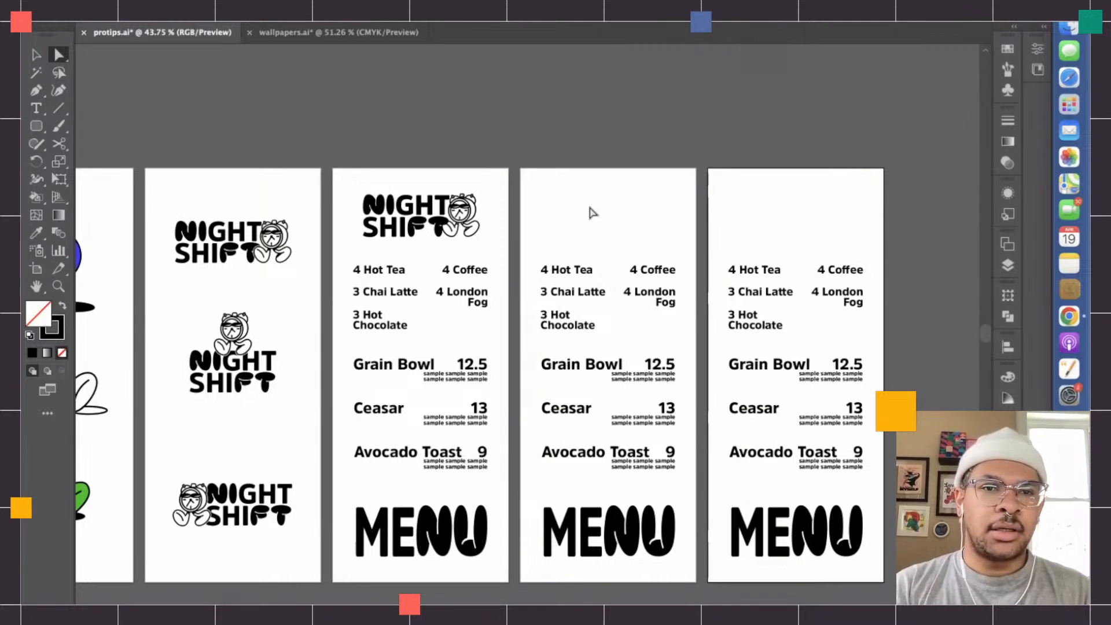
drag(341, 179, 496, 248)
key(Delete)
- Copy the top lockup from the lockup artboard and place it above the menu text on the fourth artboard
key(v)
click(270, 243)
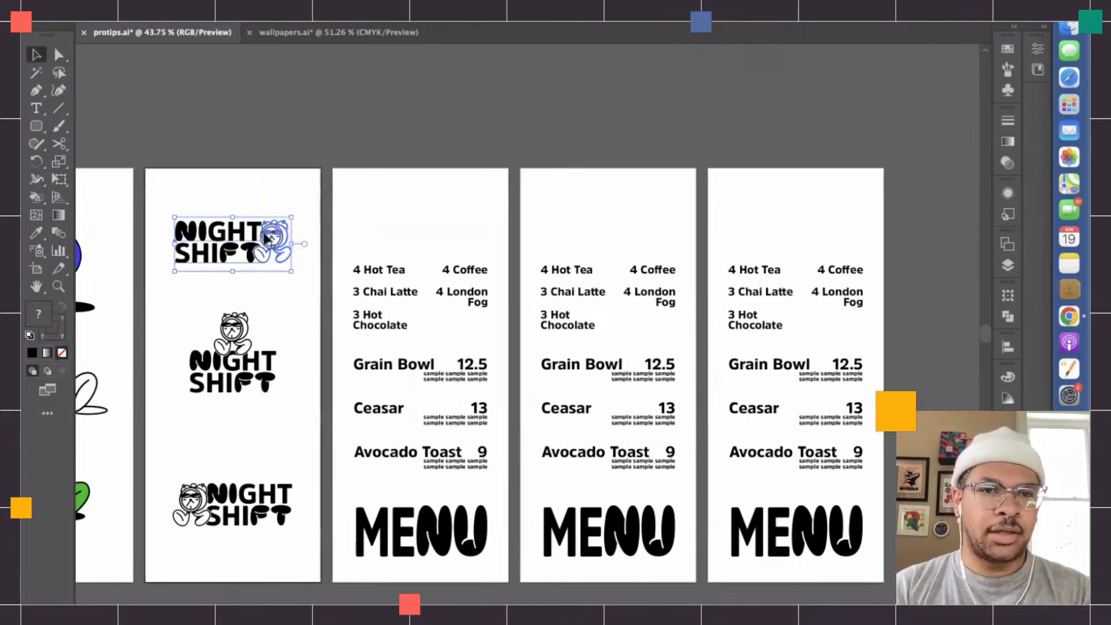
key(ctrl+c)
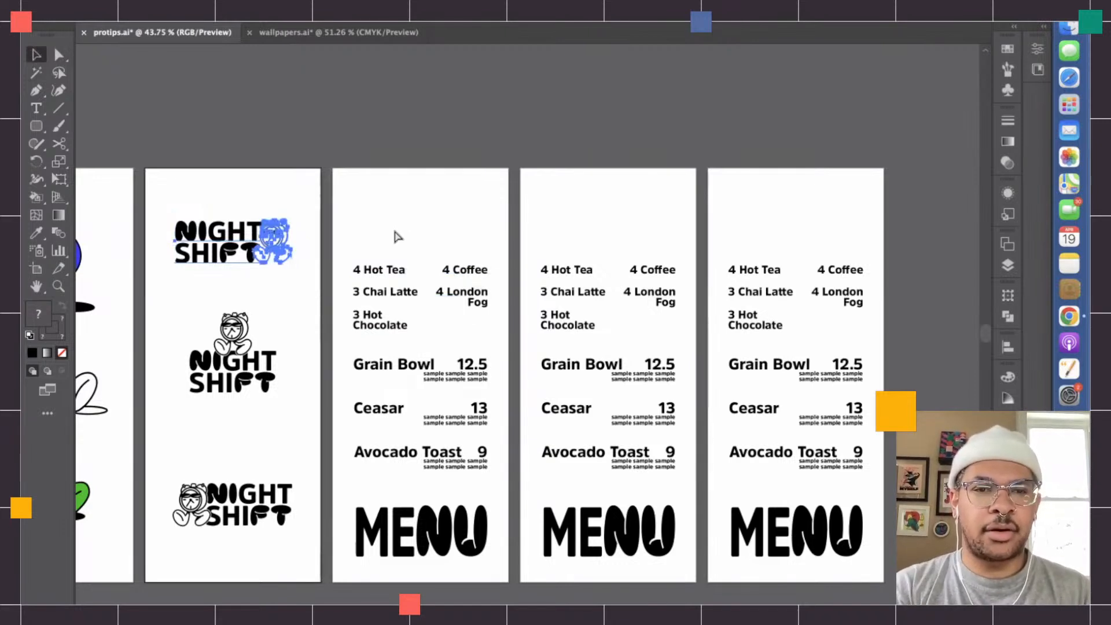
key(ctrl+v)
drag(519, 329, 412, 218)
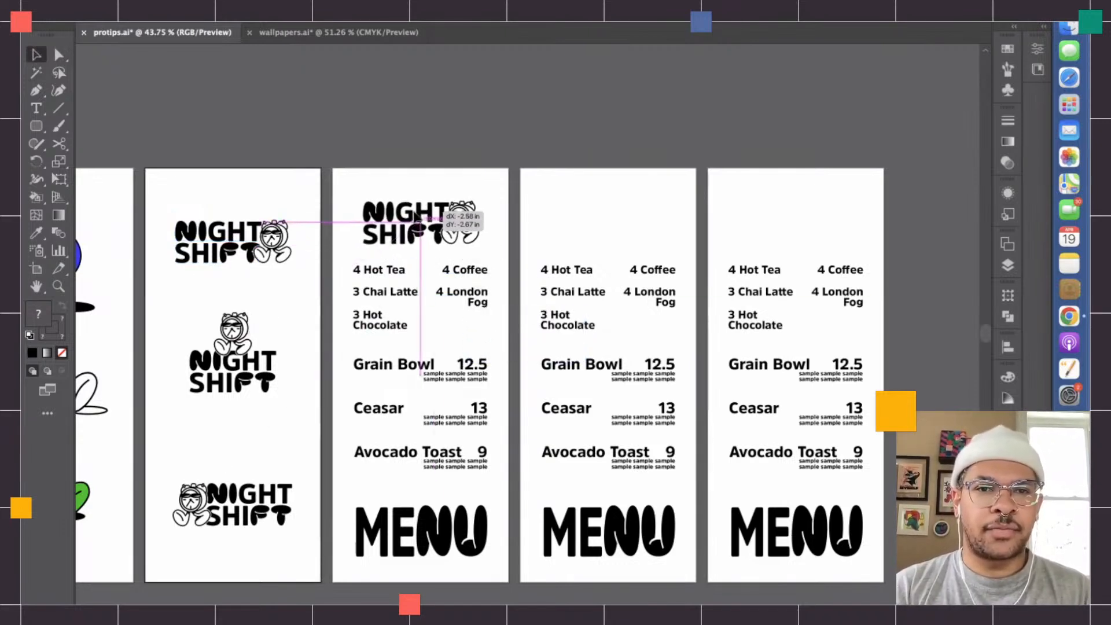
click(543, 190)
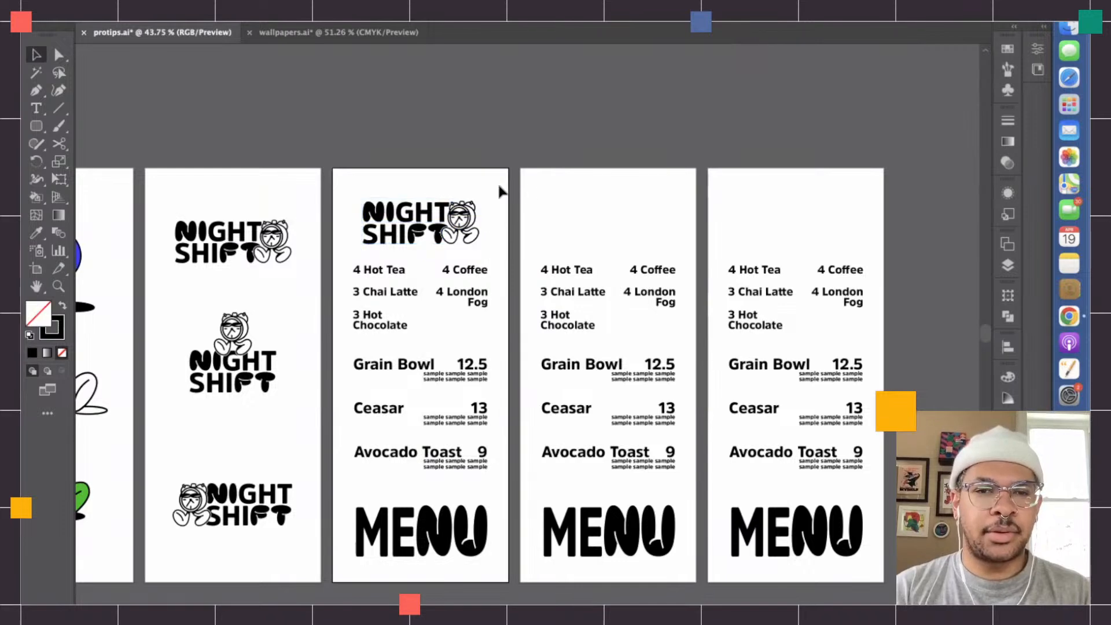
- Expand the NIGHT SHIFT lettering of the lockup on the fourth artboard into shapes
click(406, 250)
key(a)
click(399, 238)
click(188, 3)
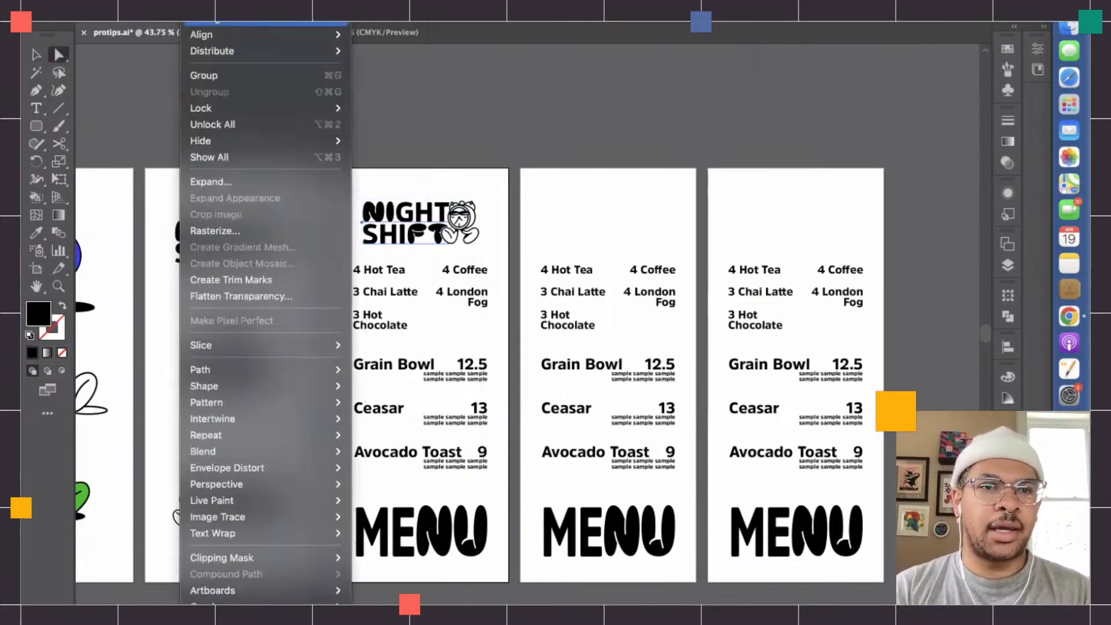
click(221, 184)
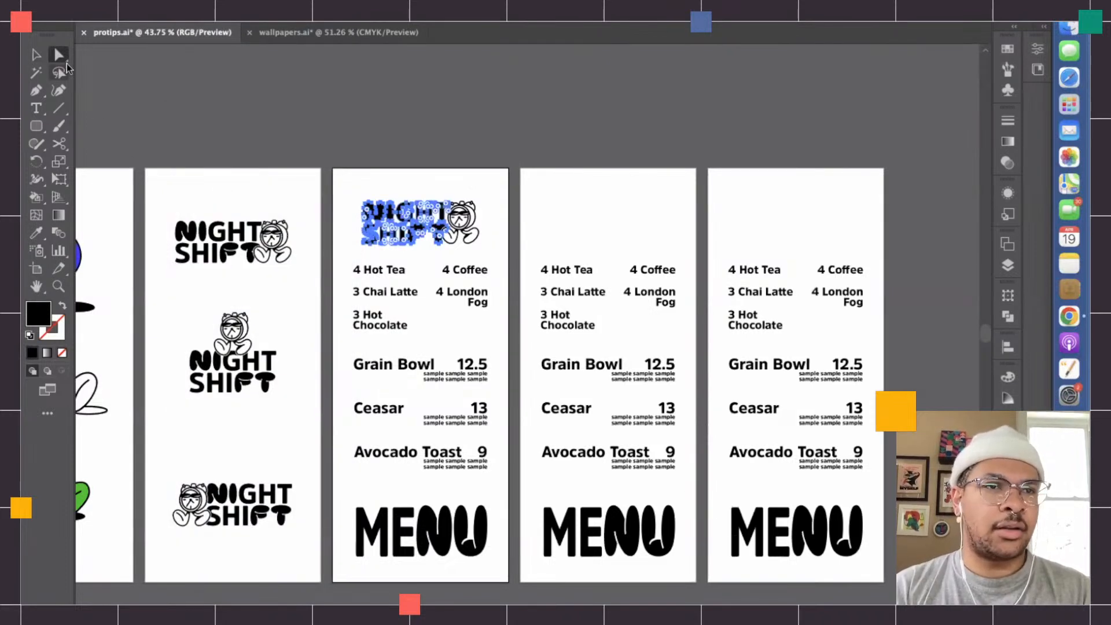
- Copy the middle lockup from the lockup artboard and place it above the menu text on the fifth artboard
click(37, 55)
click(239, 332)
key(super+c)
key(super+v)
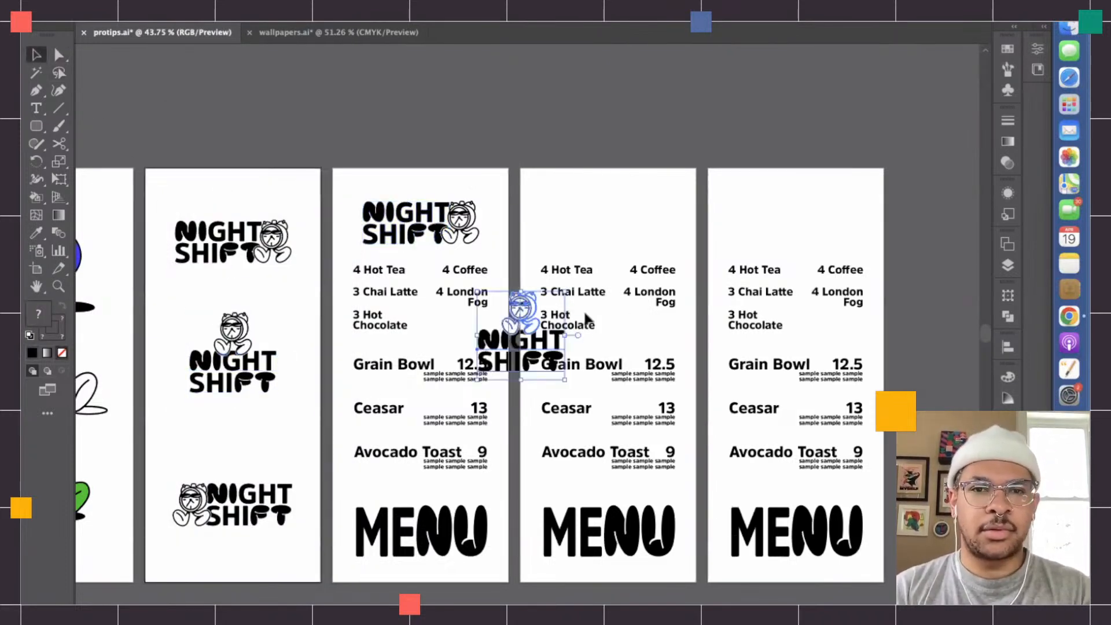
drag(540, 322, 624, 213)
- Expand the NIGHT SHIFT lettering of the lockup on the fifth artboard into shapes
click(550, 213)
key(a)
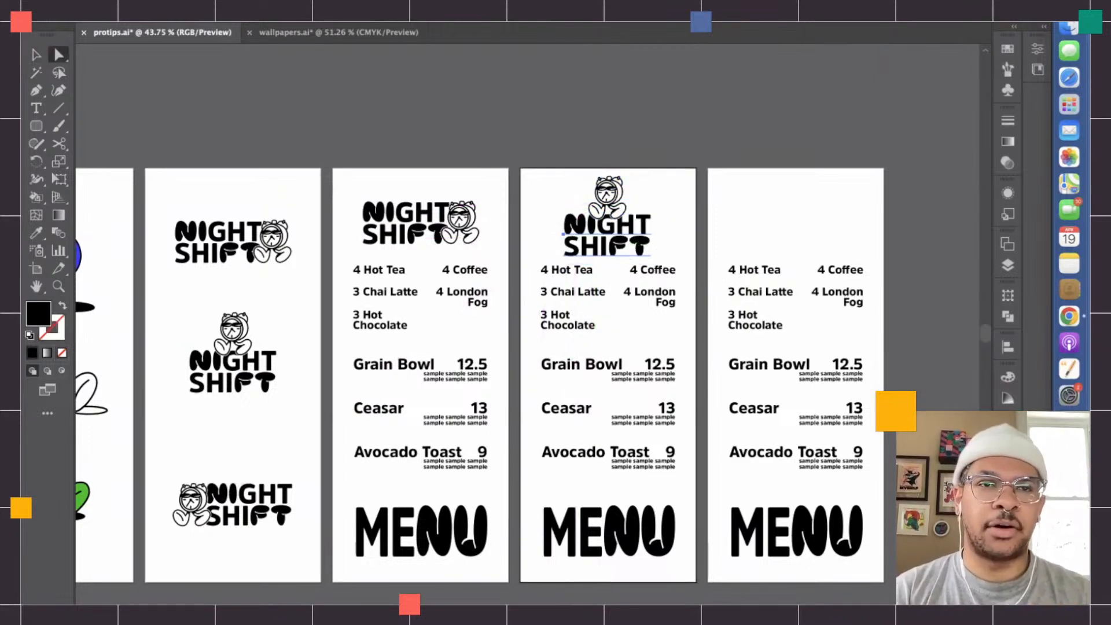
click(185, 3)
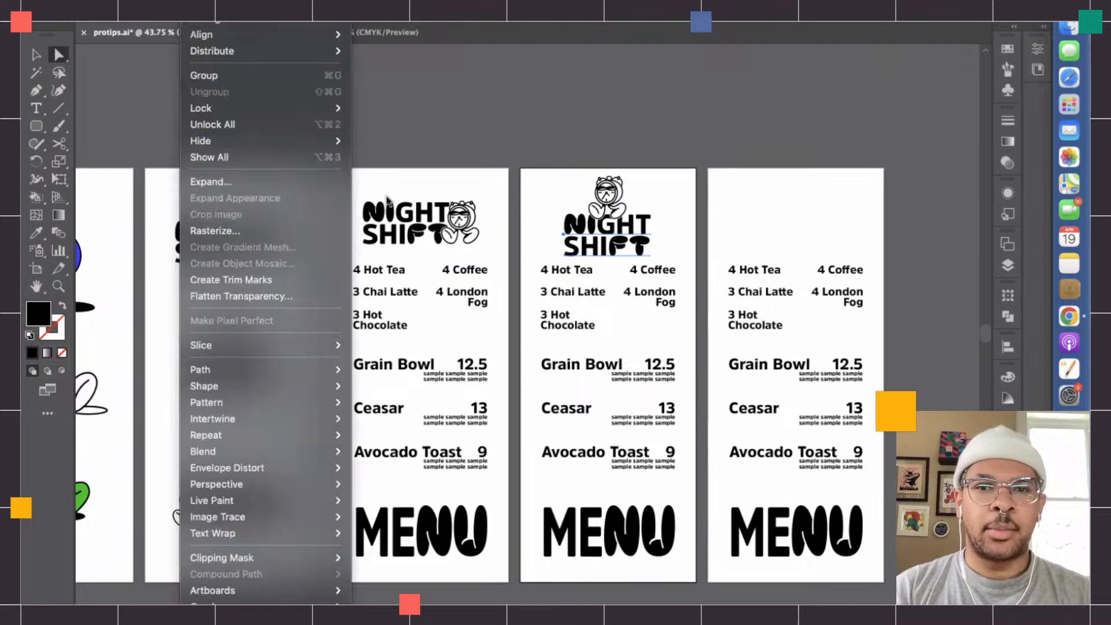
click(238, 180)
key(Return)
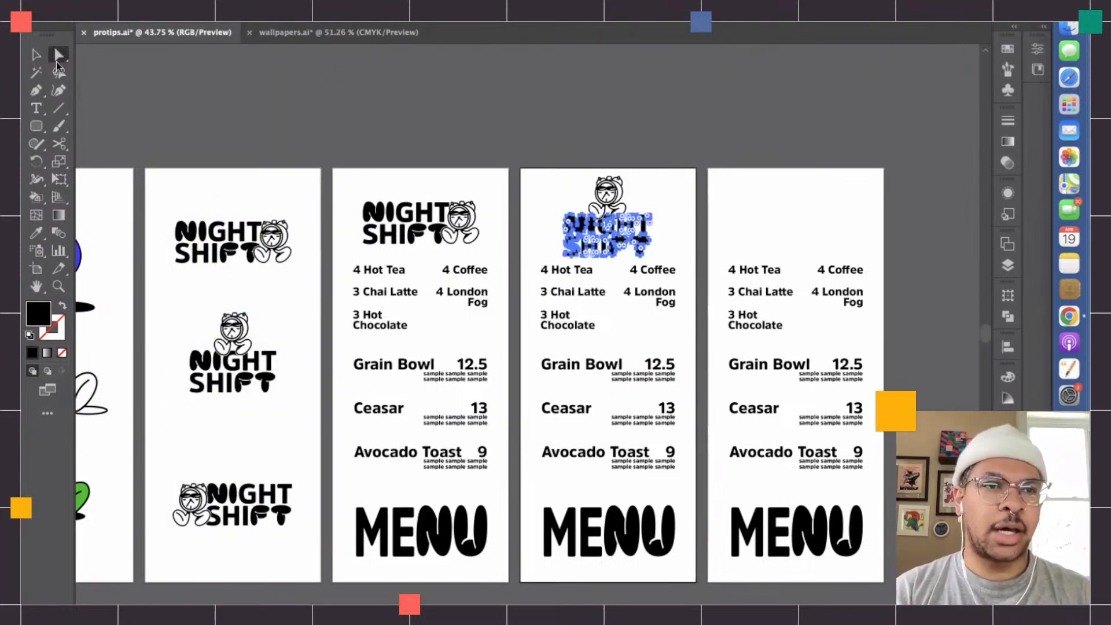
- Duplicate the bottom lockup from the lockup artboard above the menu text on the sixth artboard
click(36, 55)
click(275, 508)
drag(278, 500, 845, 213)
scroll(827, 215, up, 2)
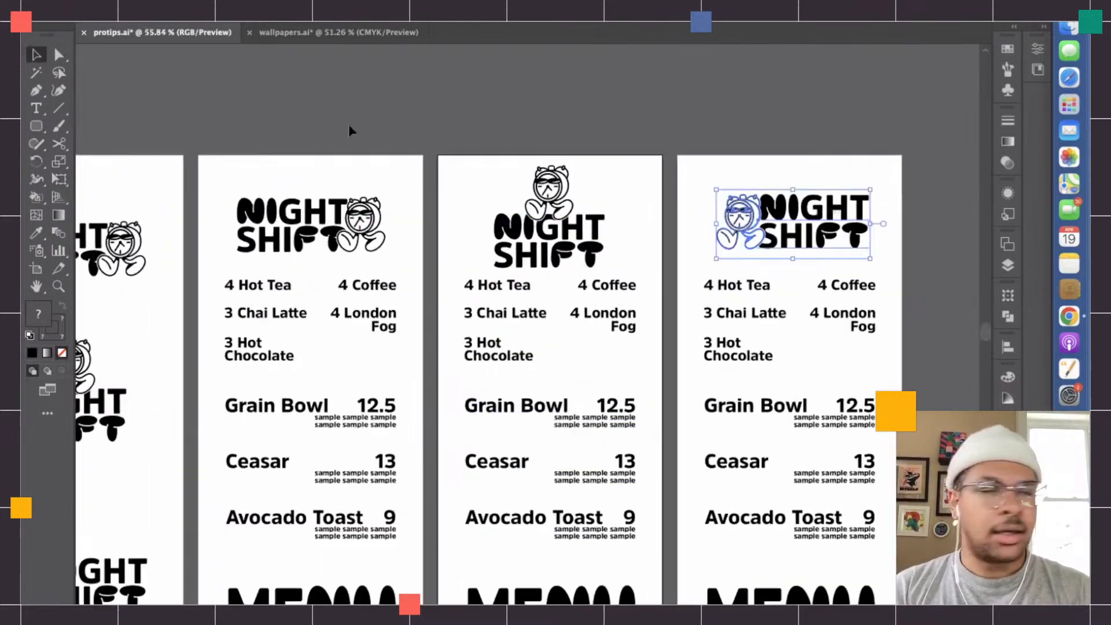
- Expand the NIGHT SHIFT lettering of the lockup on the sixth artboard into shapes
click(808, 134)
key(a)
drag(789, 161, 873, 250)
click(202, 22)
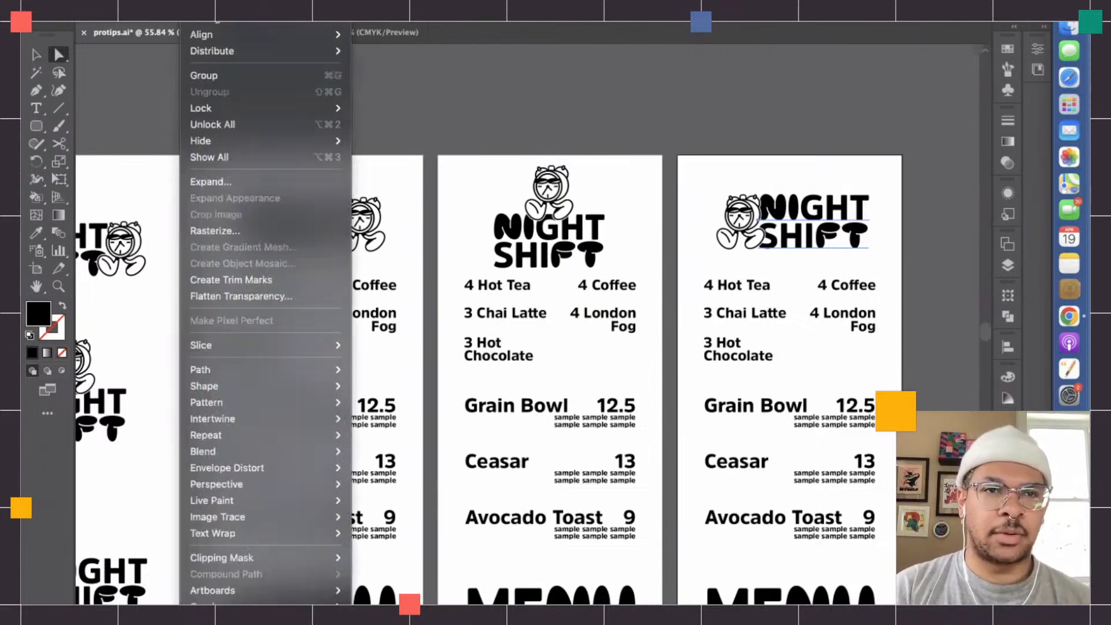
click(239, 184)
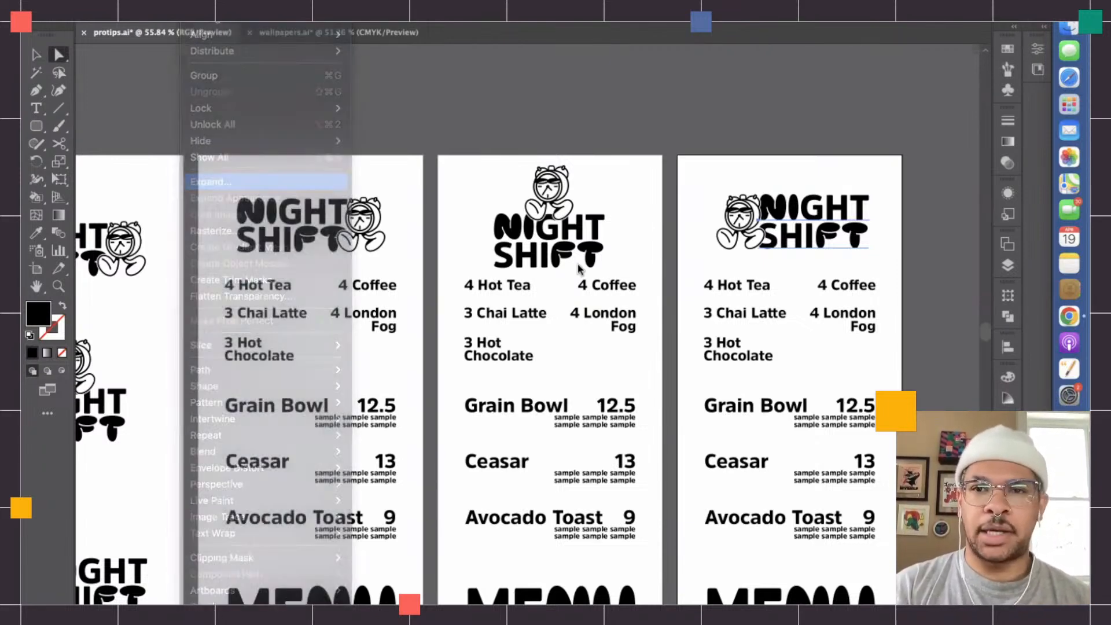
key(Return)
- Shift the lockups on the fourth and fifth artboards slightly up, away from the menu text
key(v)
key(super+shift+a)
click(321, 223)
drag(321, 222, 320, 214)
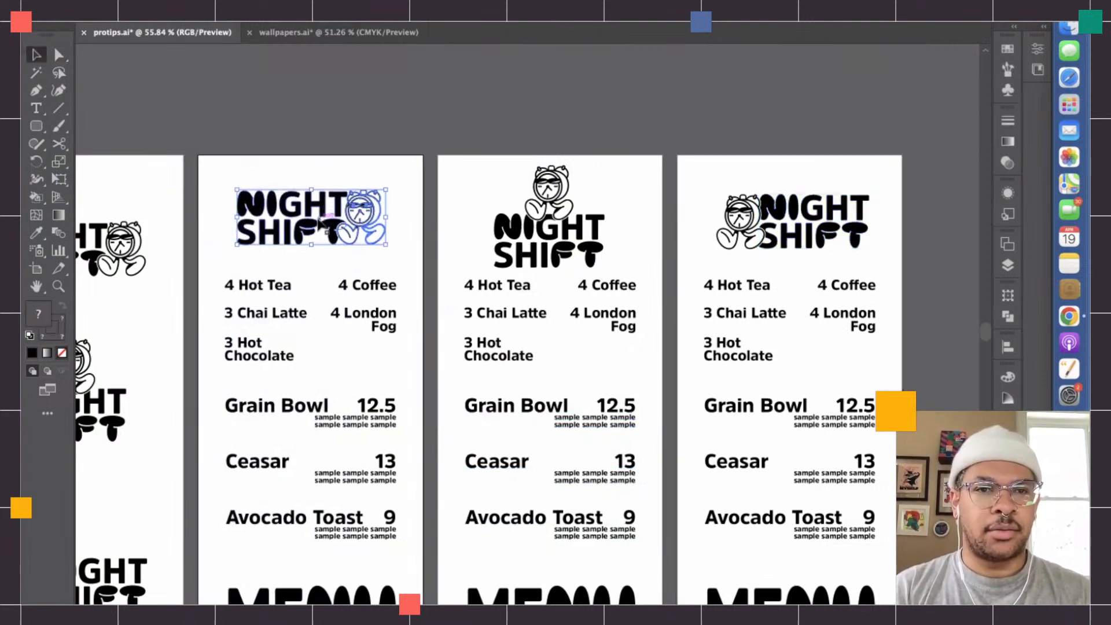
drag(492, 161, 609, 230)
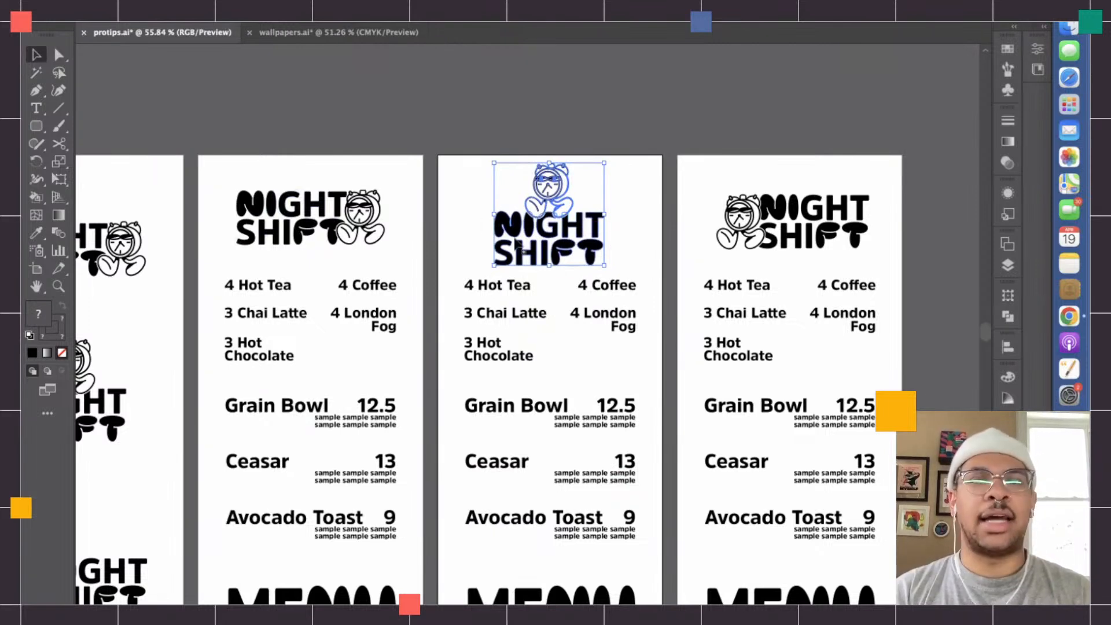
scroll(588, 310, down, 2)
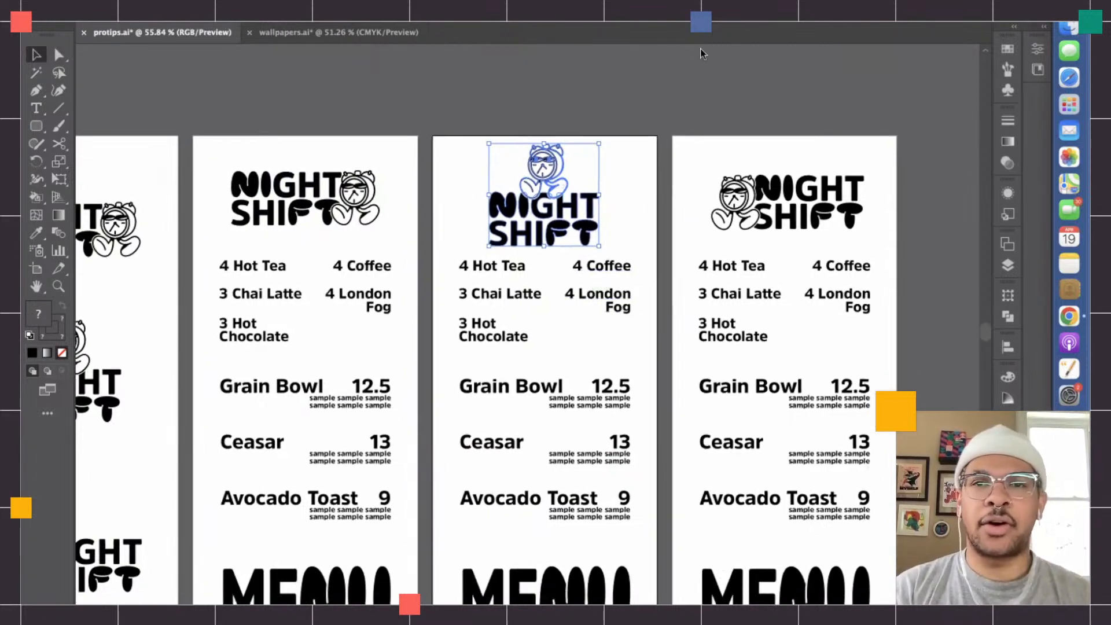
- Center the sixth artboard's lockup horizontally on its artboard and align it level with the lockup on the fourth artboard
click(665, 228)
scroll(665, 228, right, 3)
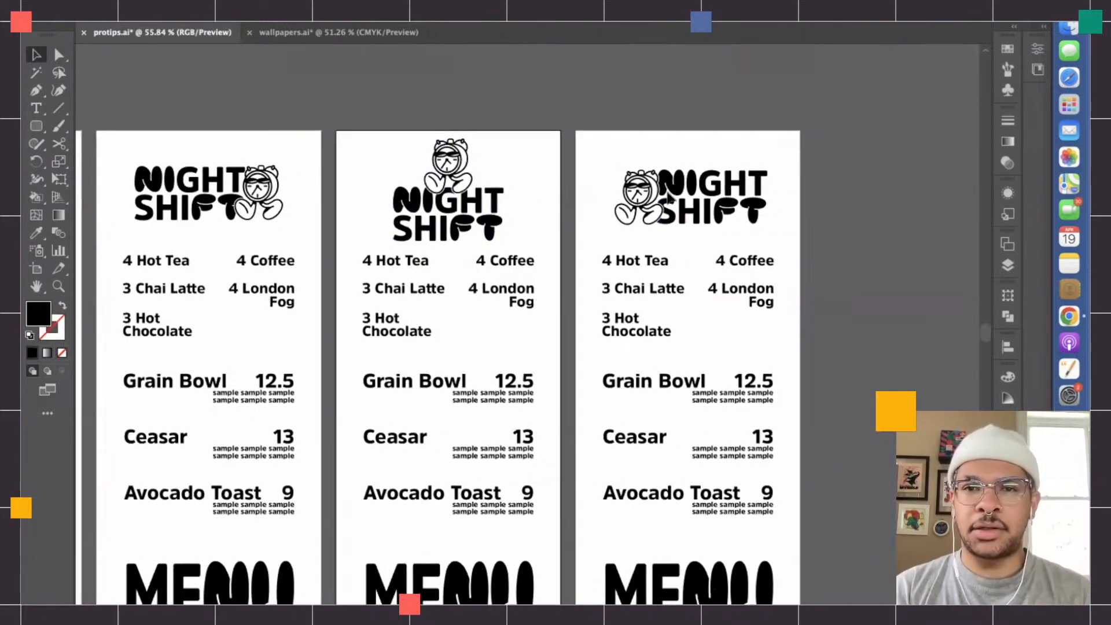
drag(608, 173, 717, 197)
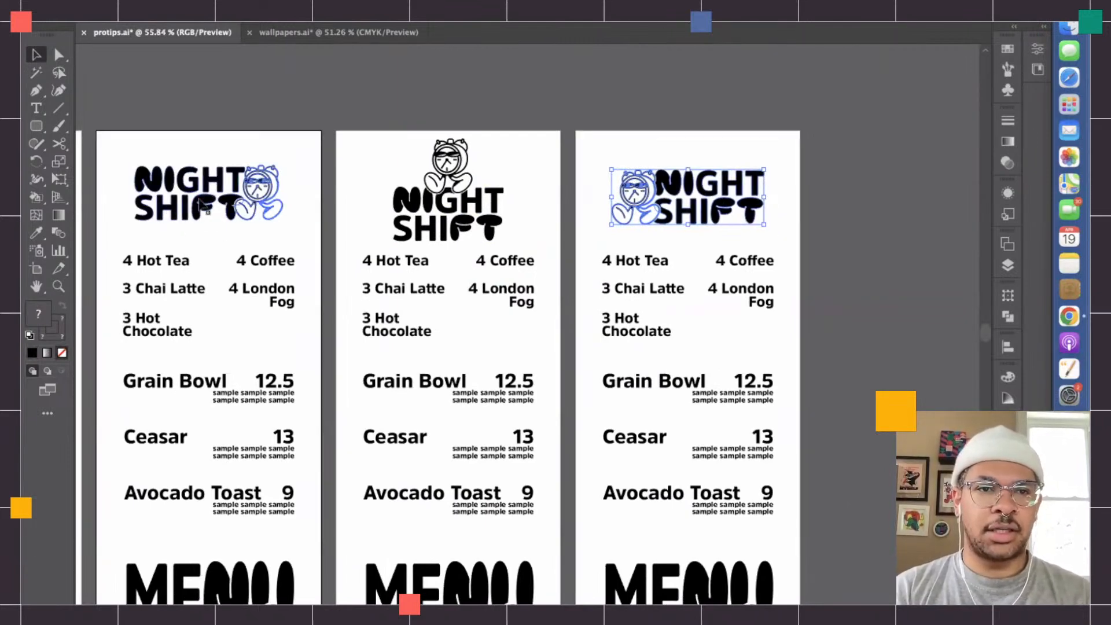
shift+click(258, 192)
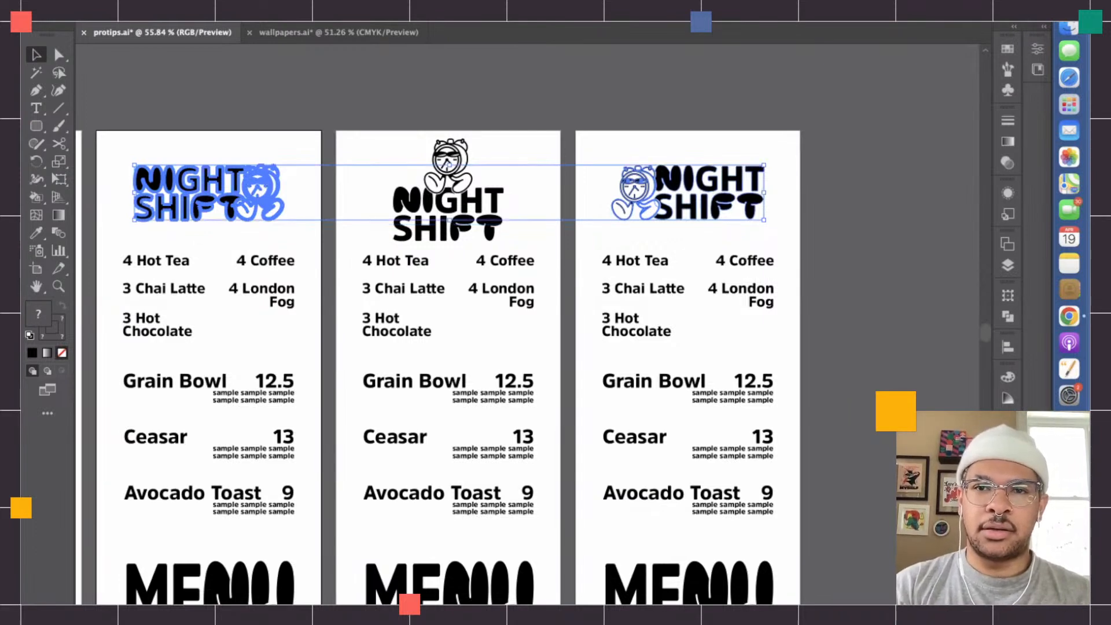
click(740, 142)
- Group the lockup, menu text and MENU lettering on each of the sixth, fifth and fourth artboards separately
scroll(741, 145, down, 5)
drag(659, 144, 788, 444)
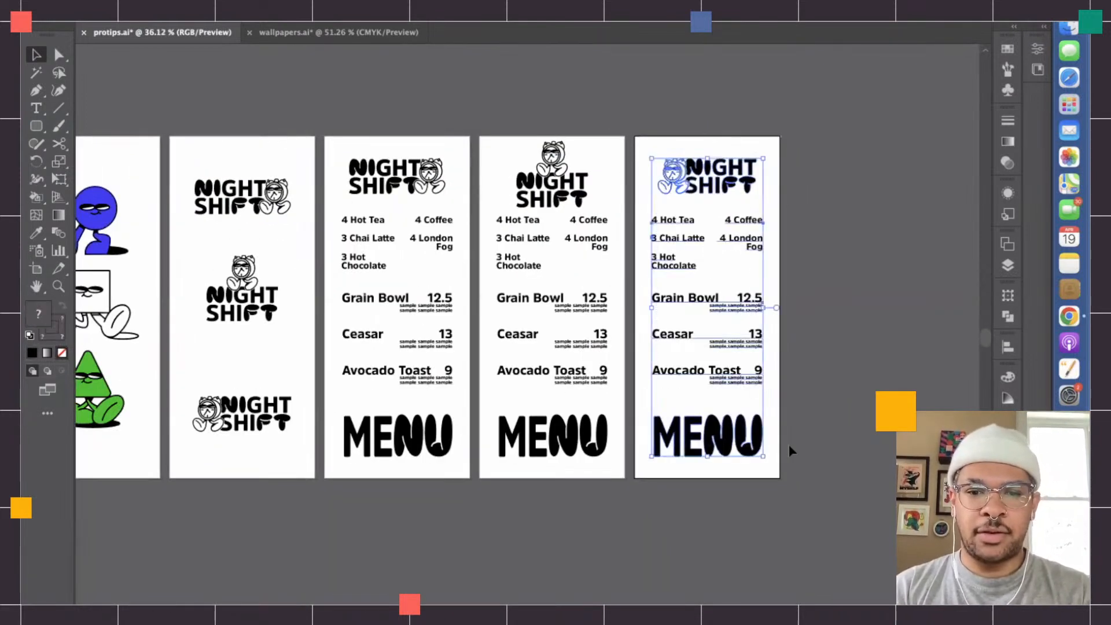
click(519, 218)
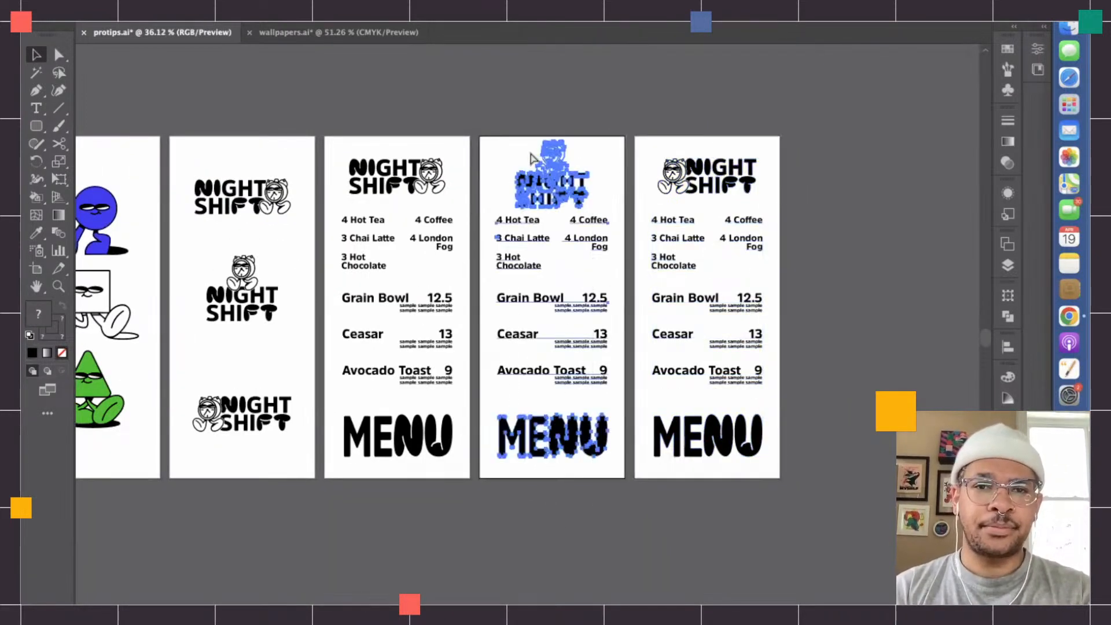
click(386, 185)
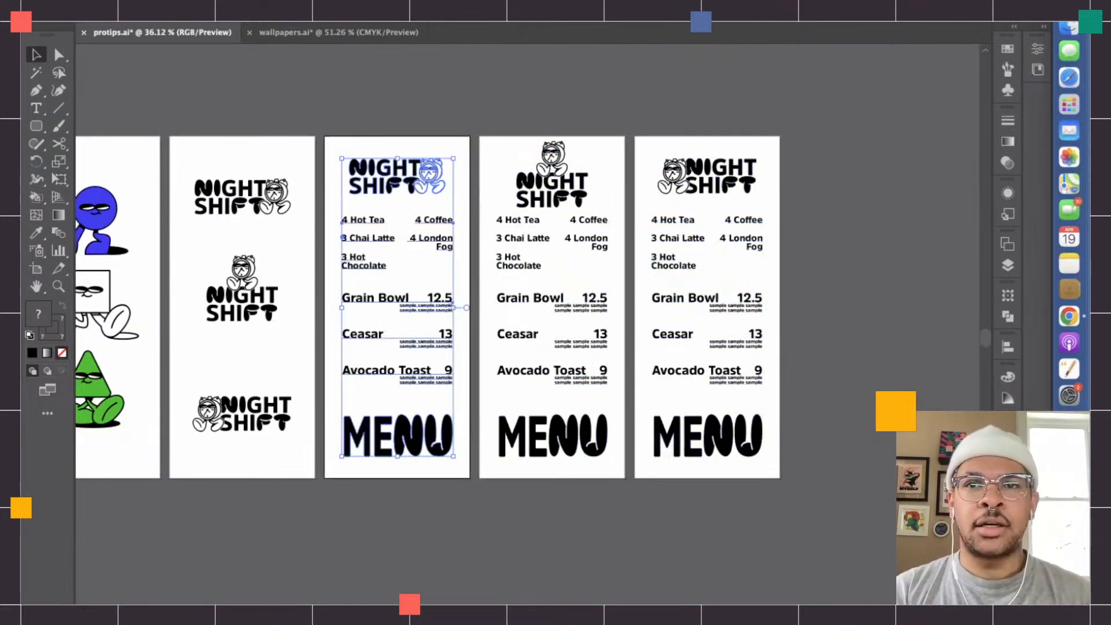
- Center the grouped menu content on the fifth artboard vertically within its artboard
click(574, 194)
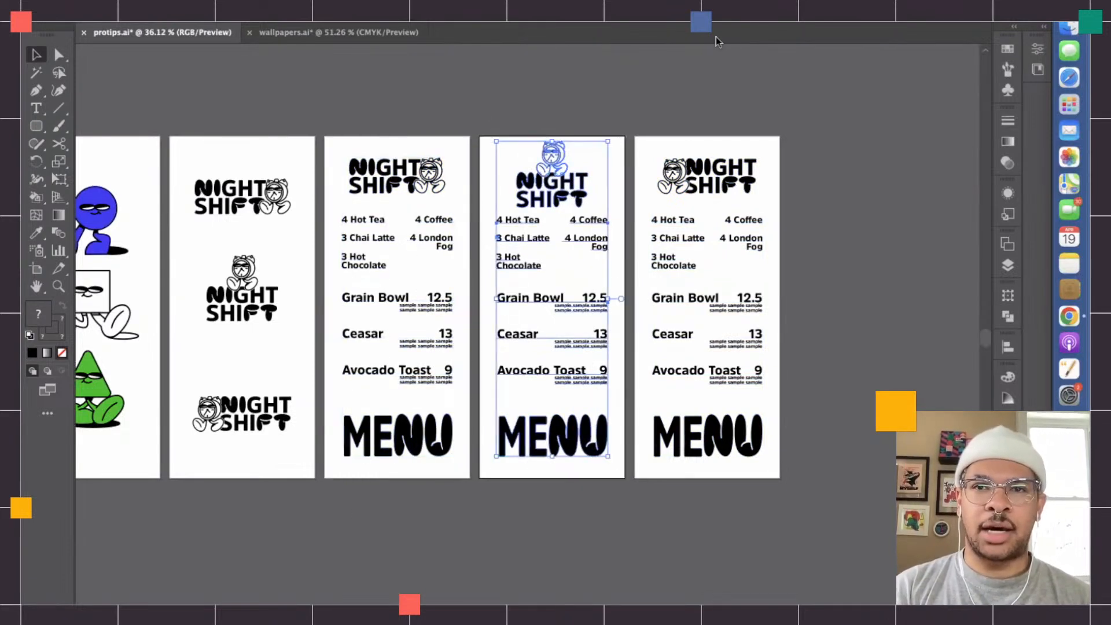
click(752, 12)
click(719, 183)
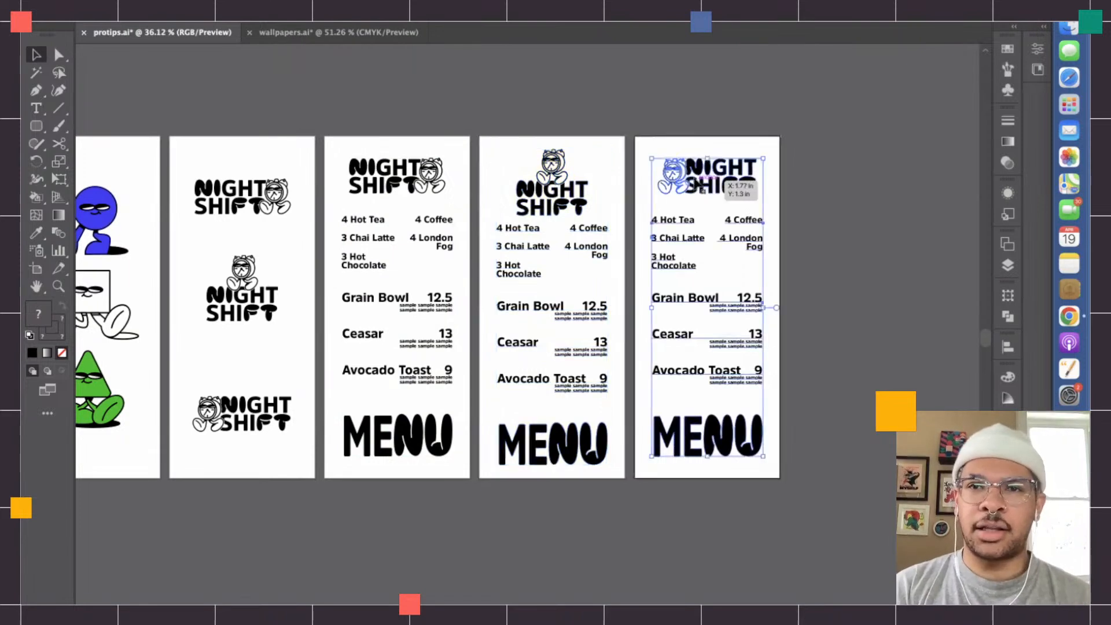
click(826, 250)
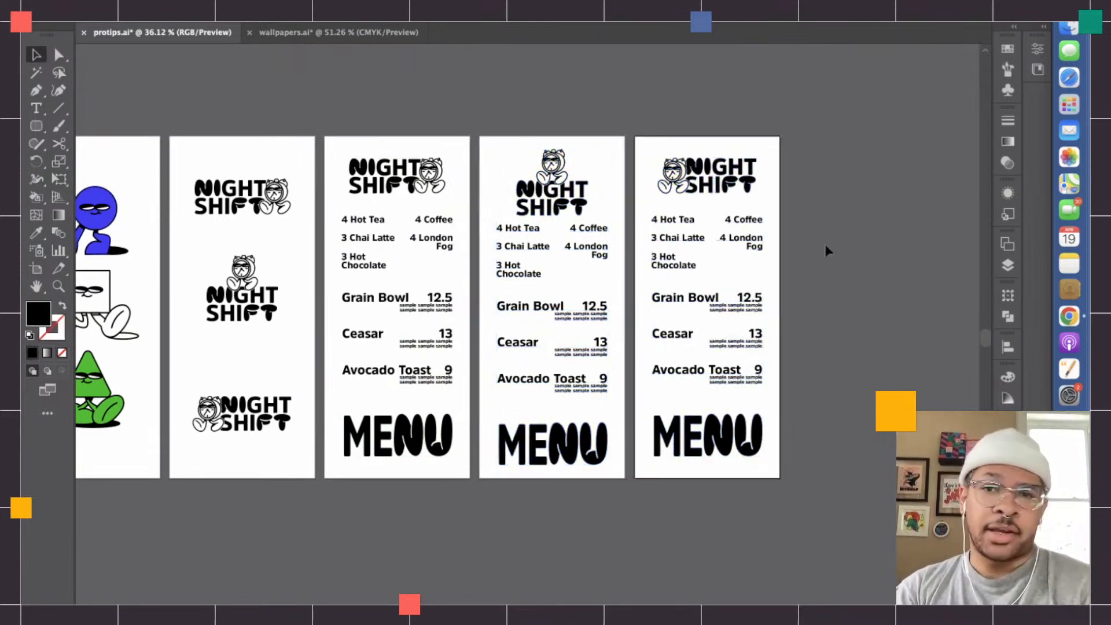